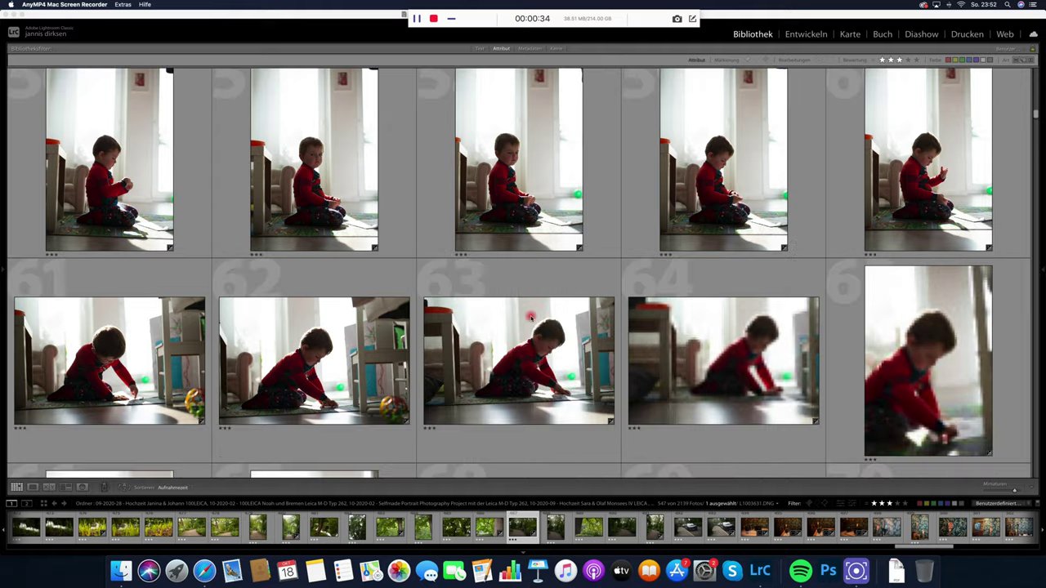
# Browse the three-star photos in the library grid, from the child portraits through the park and city shots to the second series of elevator self-portraits.
pyautogui.scroll(-12, 530, 317)
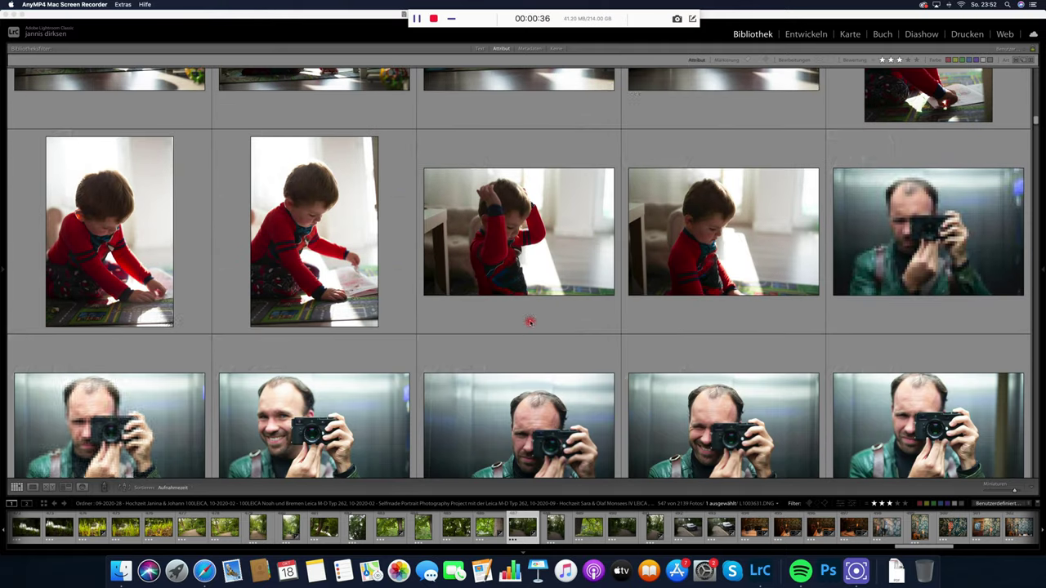
pyautogui.scroll(-10, 531, 323)
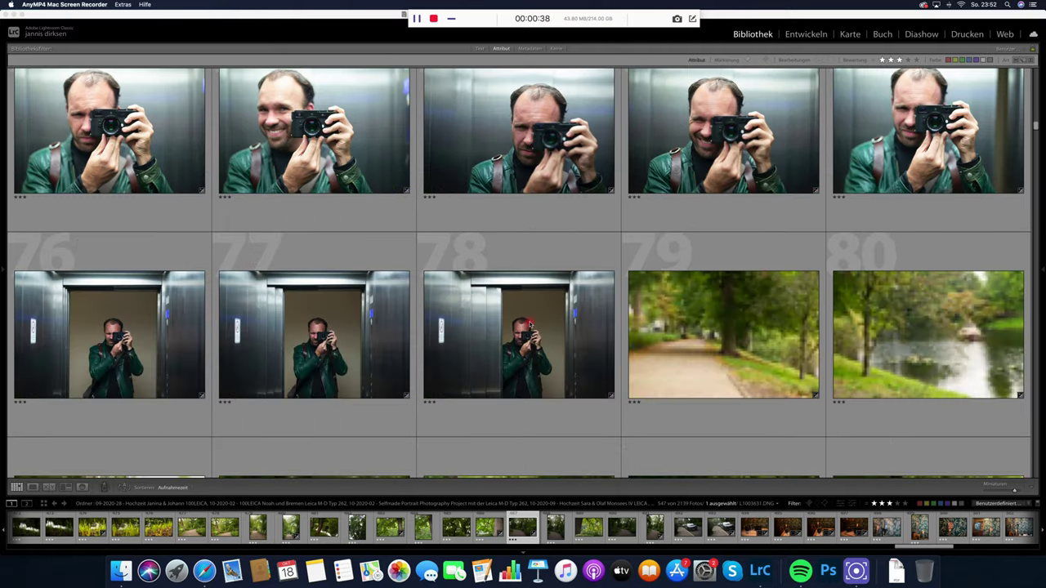
pyautogui.scroll(-10, 531, 323)
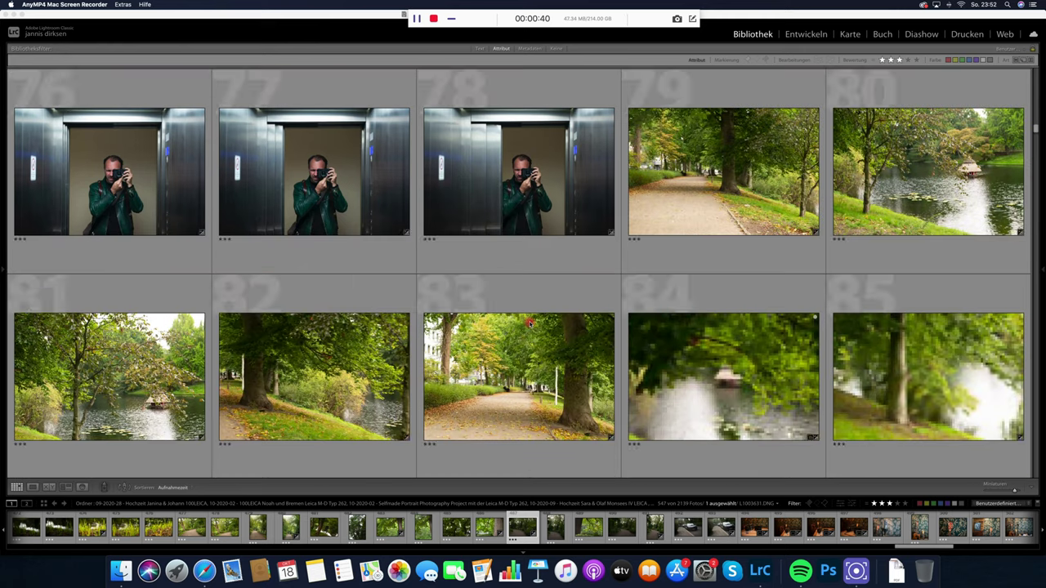
pyautogui.scroll(-15, 528, 320)
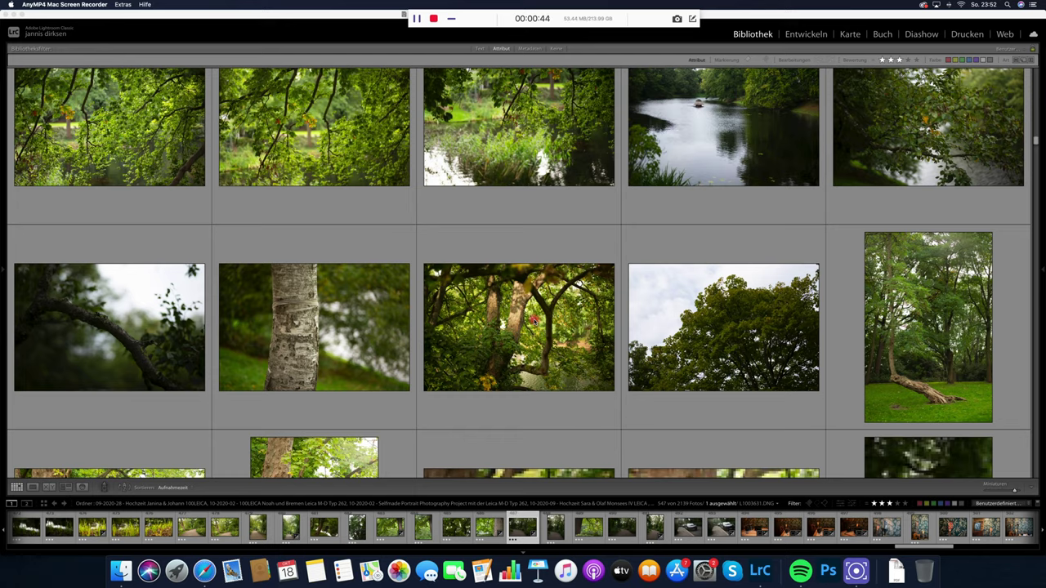
pyautogui.scroll(-12, 533, 319)
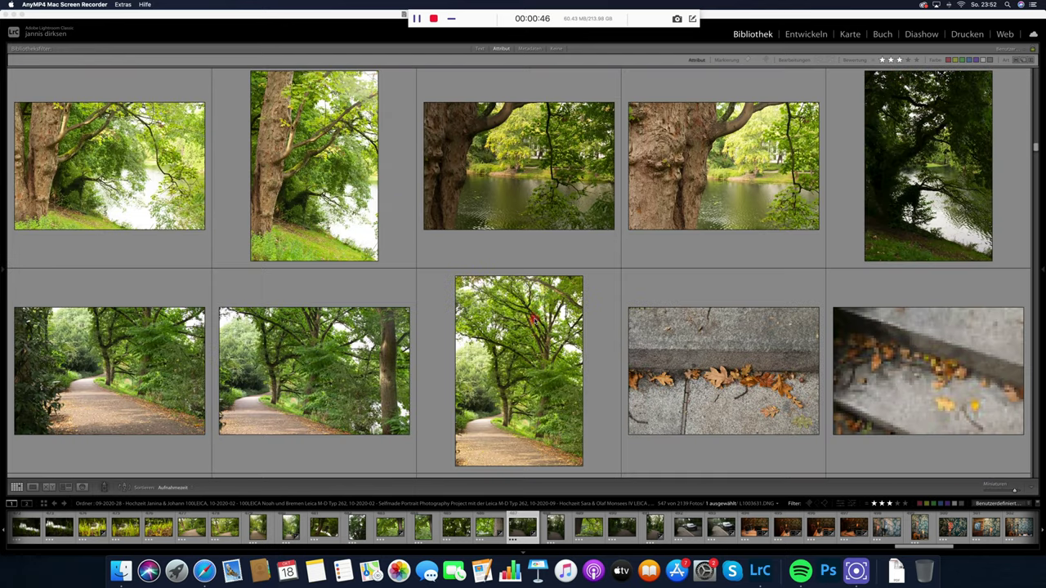
pyautogui.scroll(-12, 533, 315)
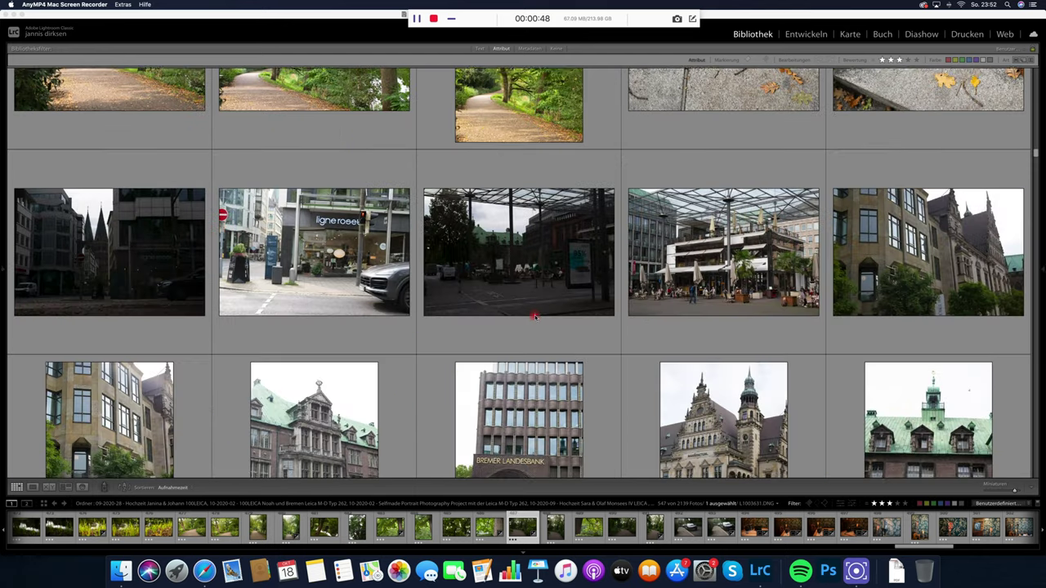
pyautogui.scroll(-4, 534, 318)
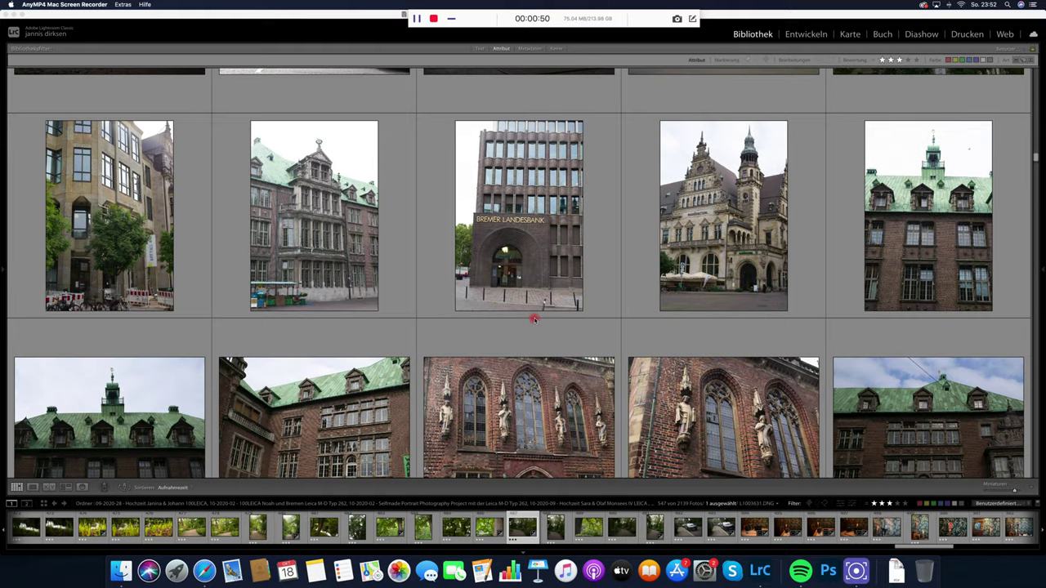
pyautogui.scroll(-5, 534, 320)
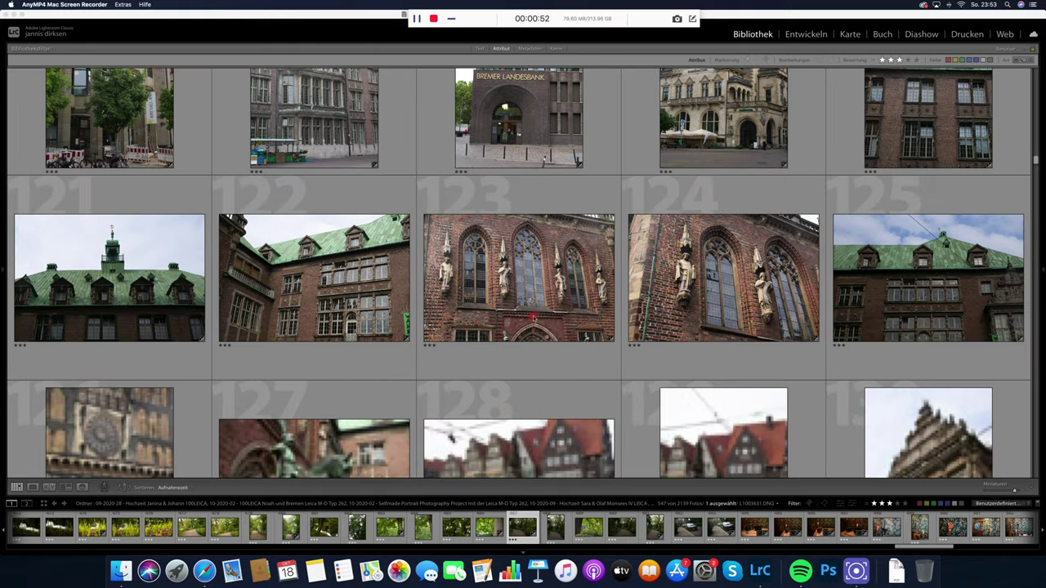
pyautogui.scroll(-10, 534, 318)
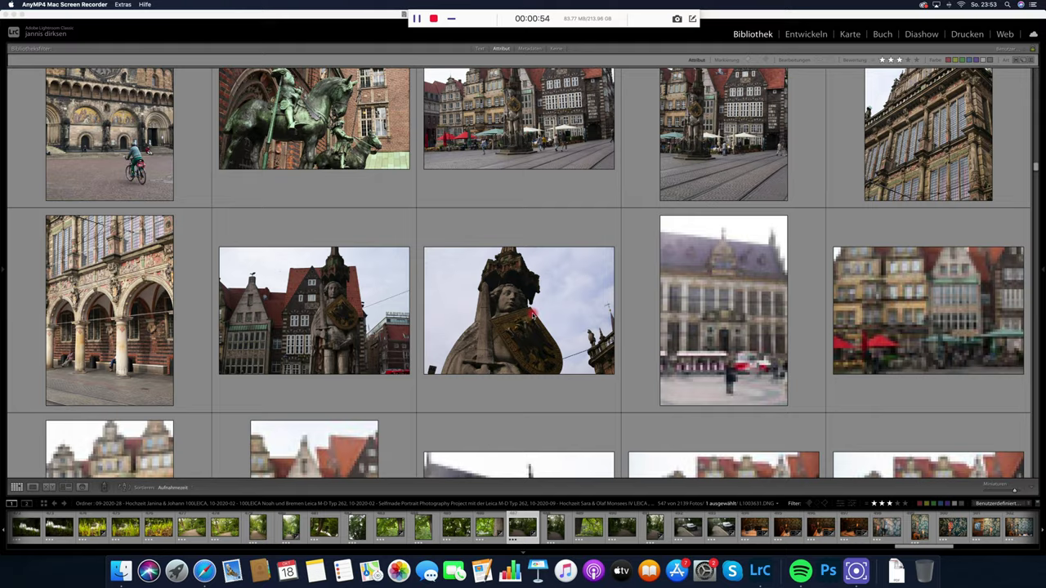
pyautogui.scroll(-10, 534, 315)
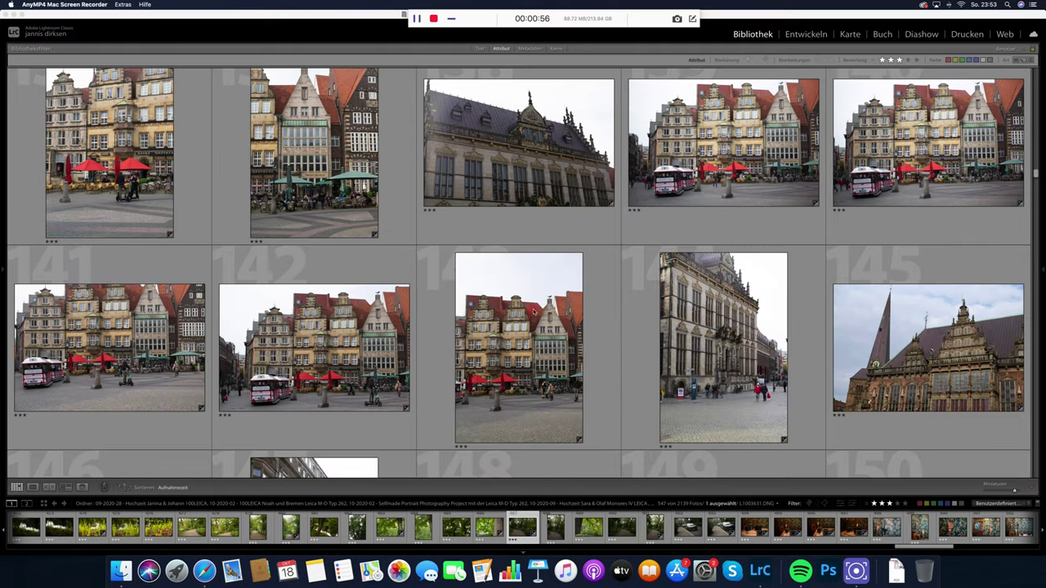
pyautogui.scroll(-10, 533, 309)
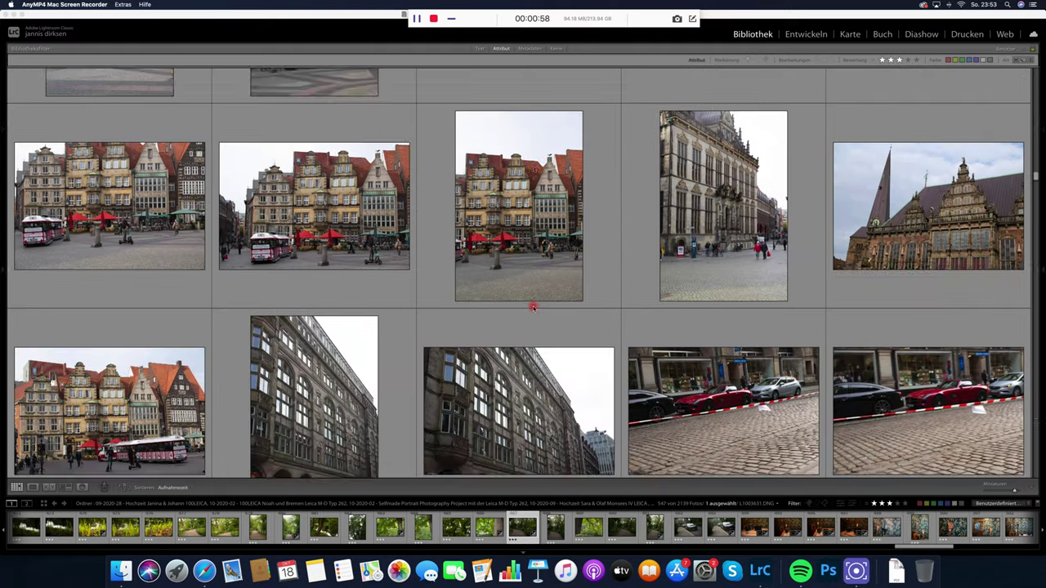
pyautogui.scroll(-13, 532, 307)
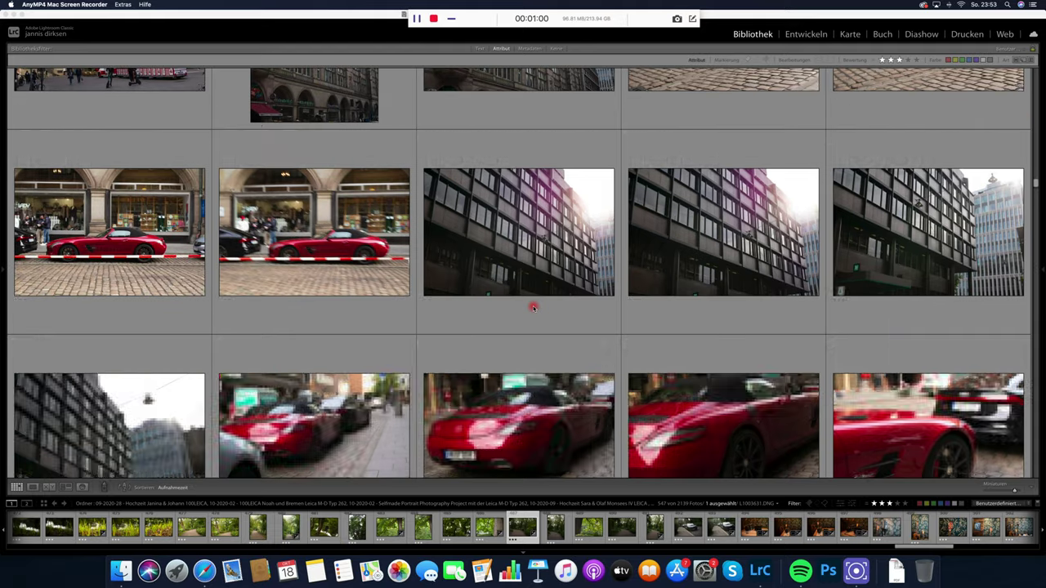
pyautogui.scroll(-7, 533, 307)
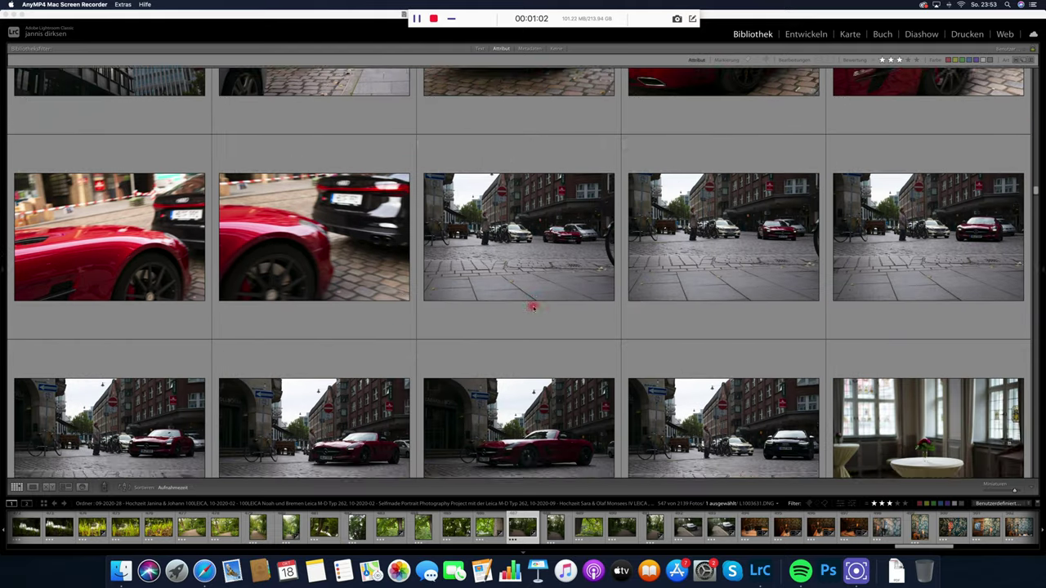
pyautogui.scroll(-7, 533, 308)
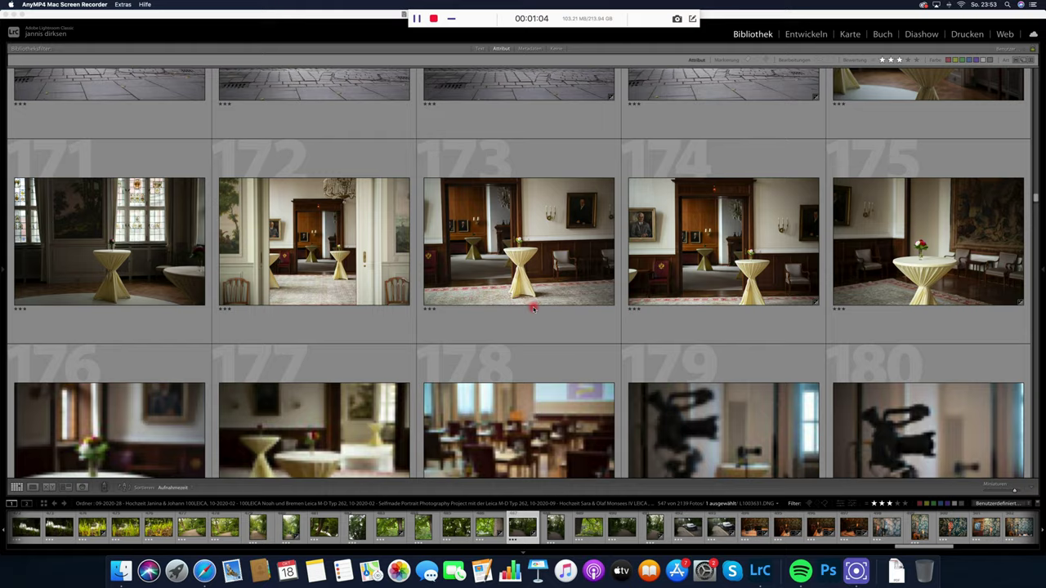
pyautogui.scroll(-5, 513, 303)
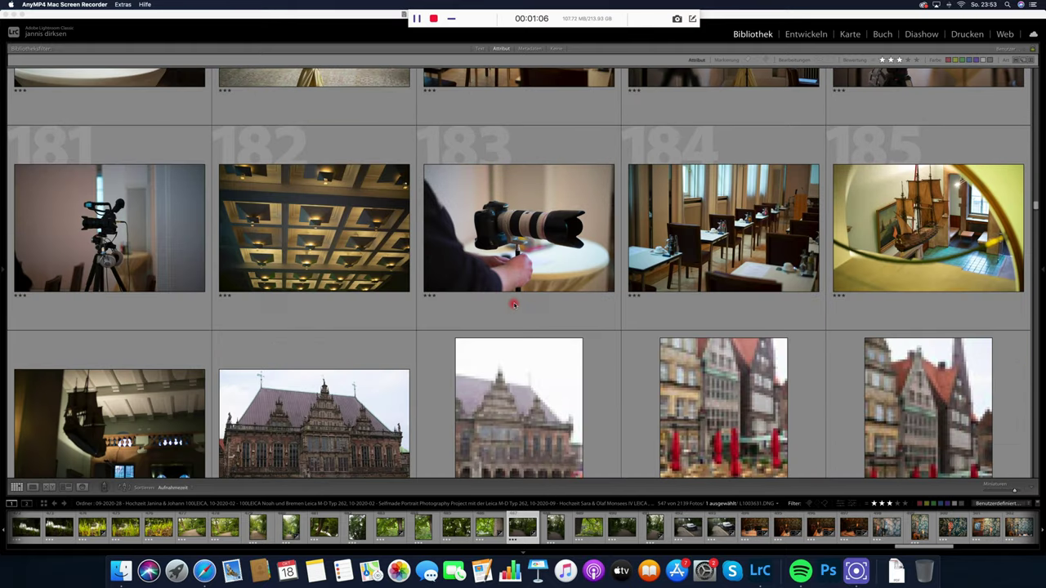
pyautogui.scroll(-5, 513, 303)
pyautogui.scroll(-5, 513, 303)
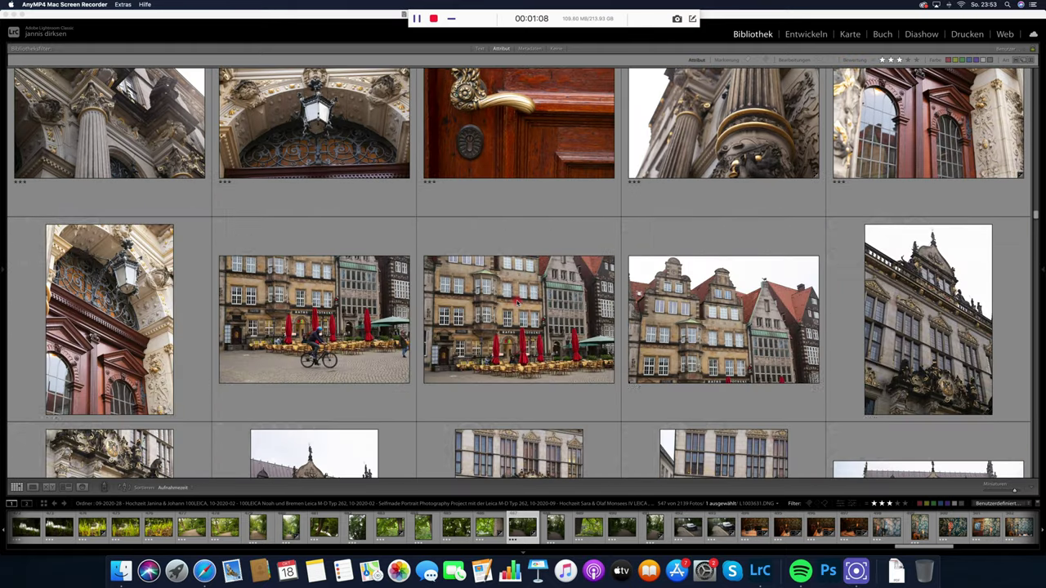
pyautogui.scroll(-5, 515, 302)
pyautogui.scroll(-5, 516, 301)
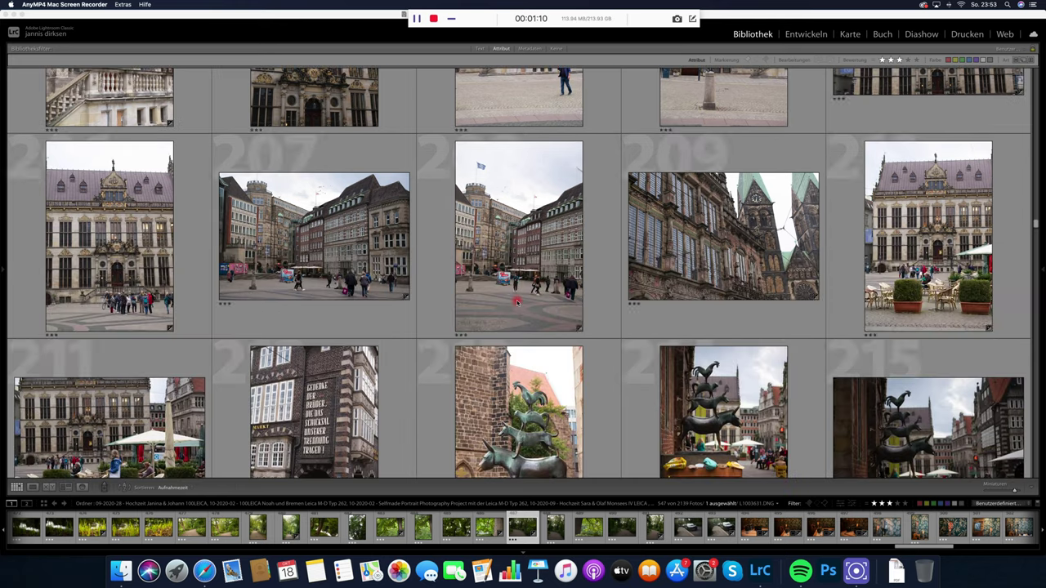
pyautogui.scroll(-5, 516, 302)
pyautogui.scroll(-5, 517, 303)
pyautogui.scroll(-5, 516, 303)
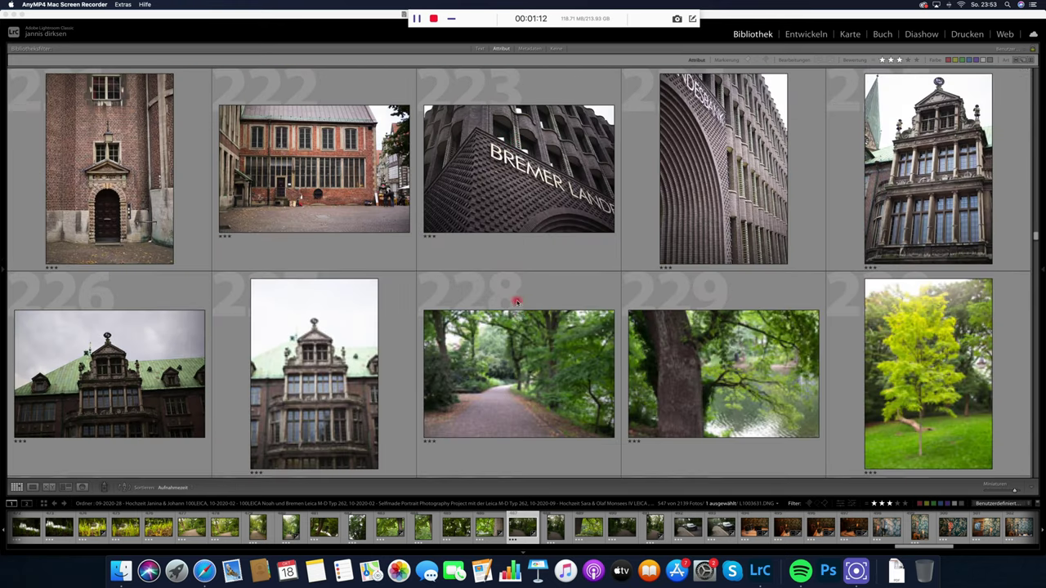
pyautogui.scroll(-3, 520, 313)
pyautogui.scroll(-5, 521, 312)
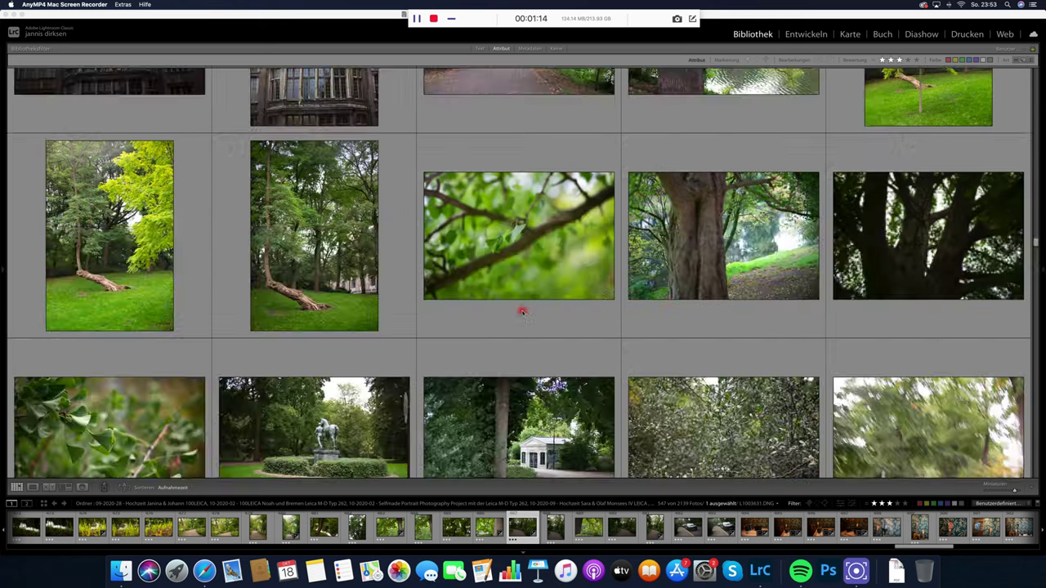
pyautogui.scroll(-5, 522, 312)
pyautogui.scroll(-5, 524, 310)
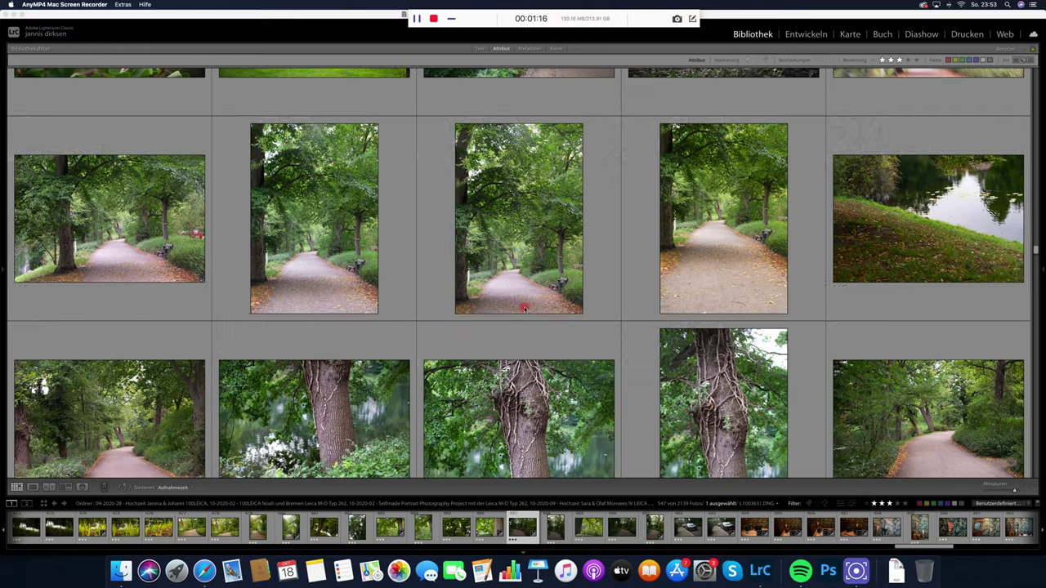
pyautogui.scroll(-10, 523, 310)
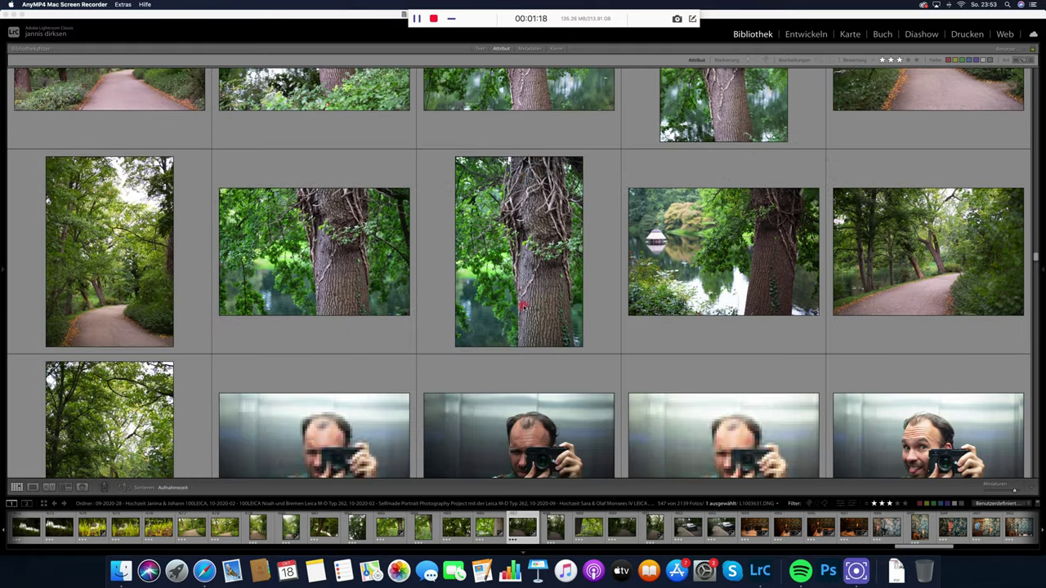
pyautogui.scroll(-5, 524, 310)
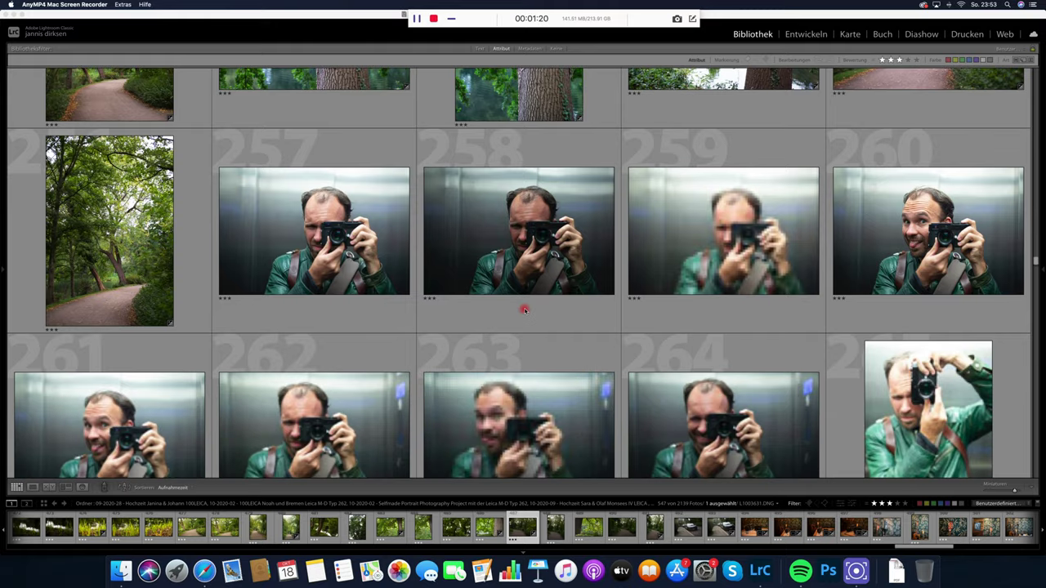
pyautogui.scroll(-3, 524, 309)
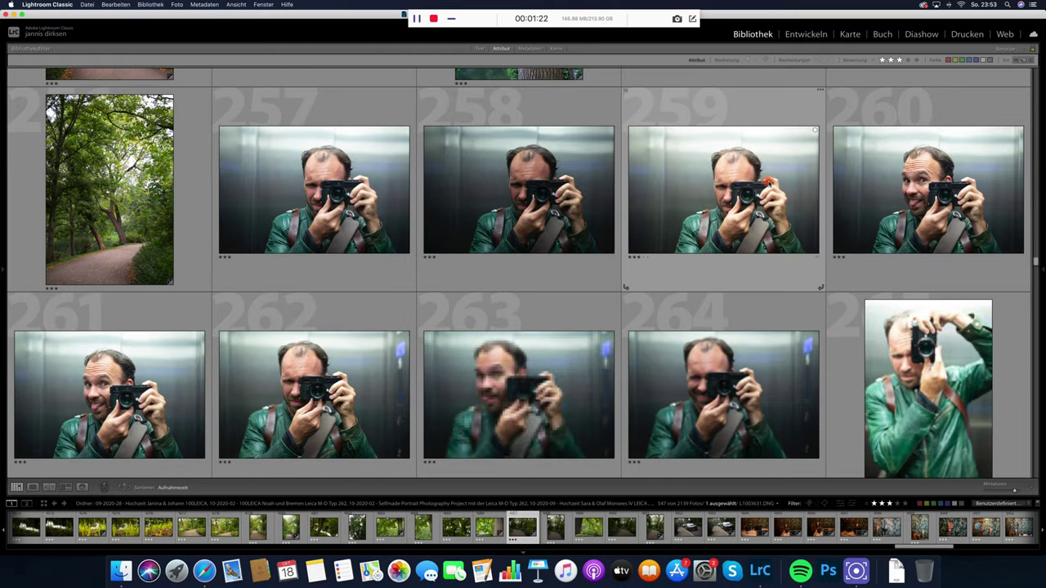
pyautogui.click(806, 34)
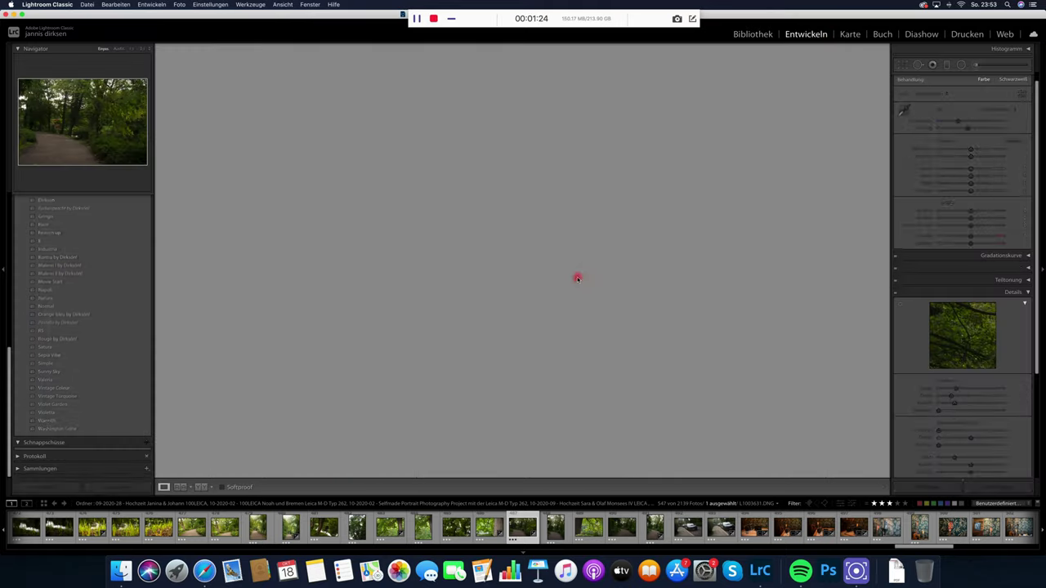
pyautogui.click(752, 34)
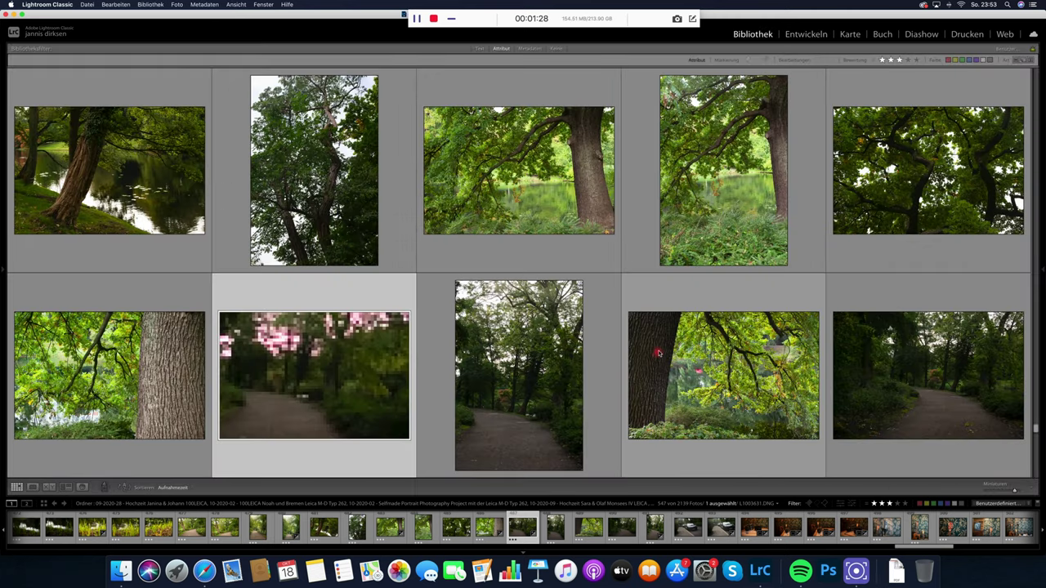
pyautogui.scroll(-2, 1017, 240)
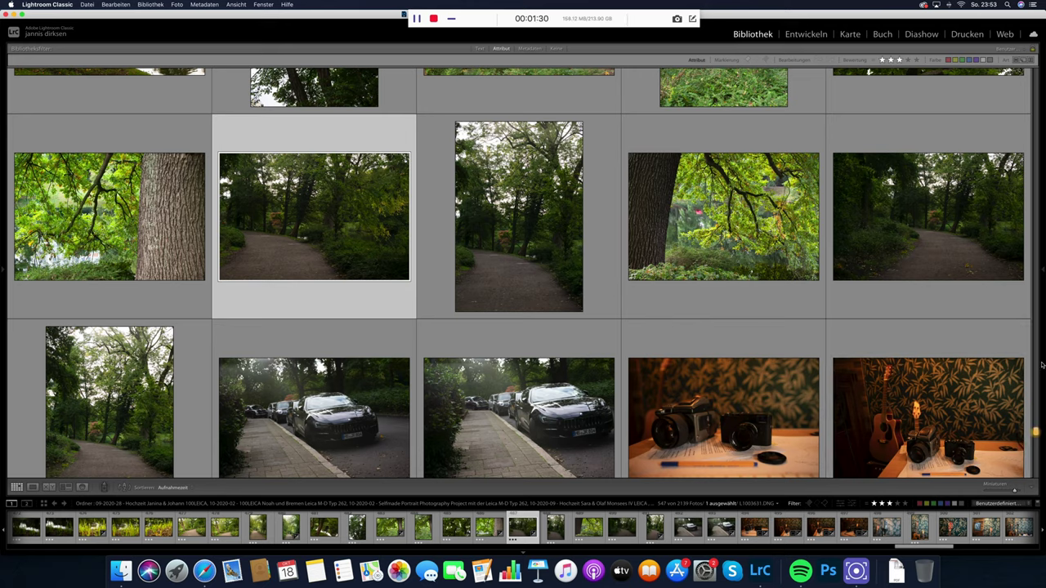
pyautogui.scroll(15, 1041, 302)
pyautogui.moveTo(1040, 247)
pyautogui.mouseDown()
pyautogui.moveTo(1038, 197)
pyautogui.moveTo(1036, 265)
pyautogui.mouseUp()
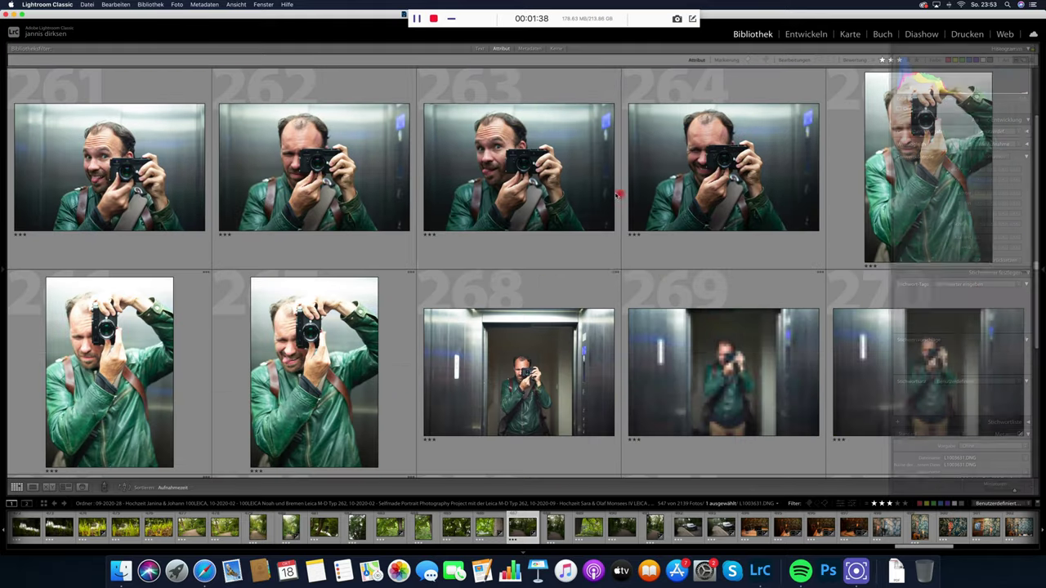
# Open elevator self-portrait number 263 in the Develop module and zoom in on the camera lens.
pyautogui.click(541, 173)
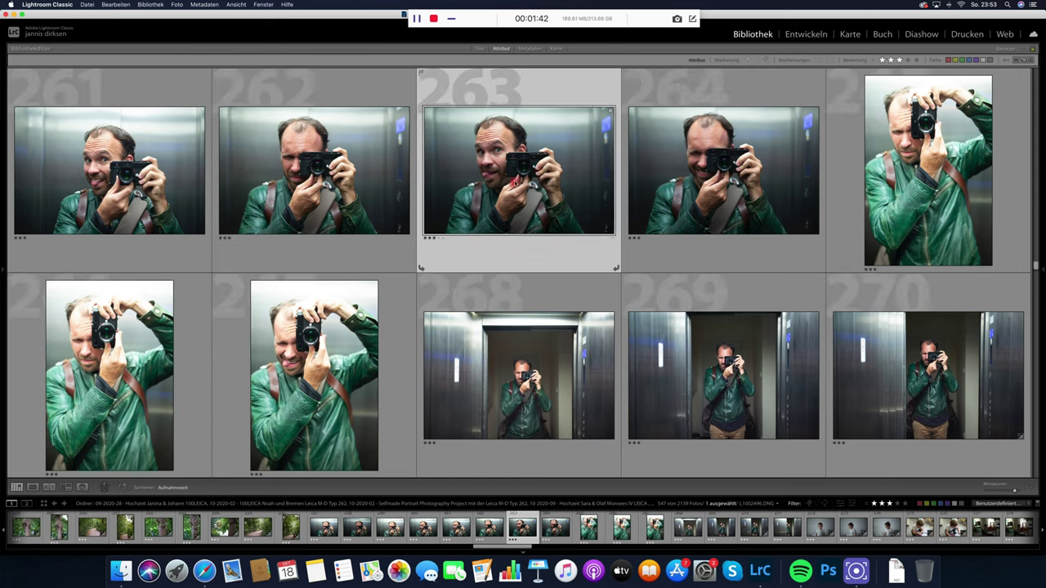
pyautogui.click(803, 35)
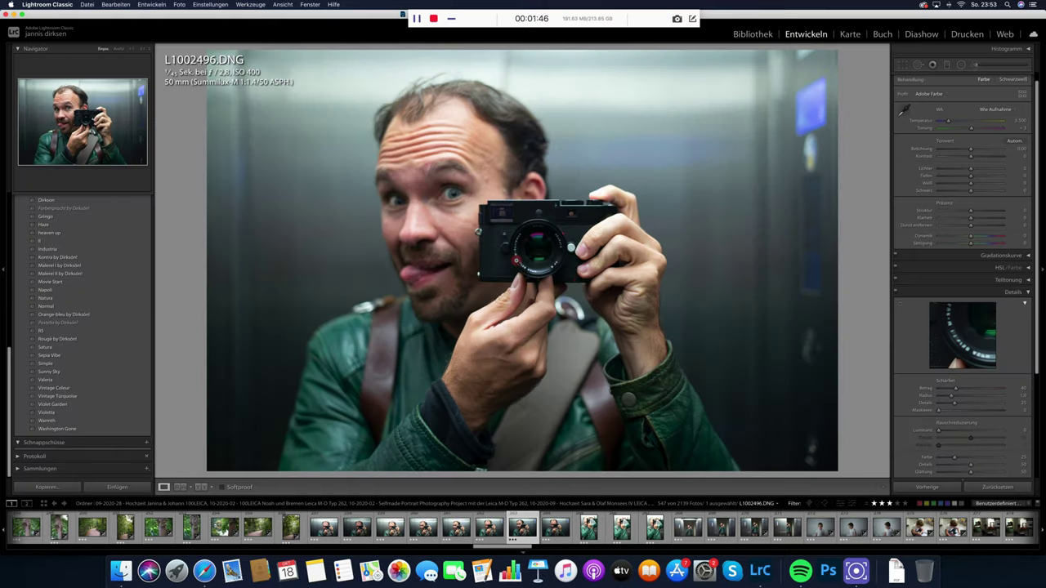
pyautogui.click(514, 259)
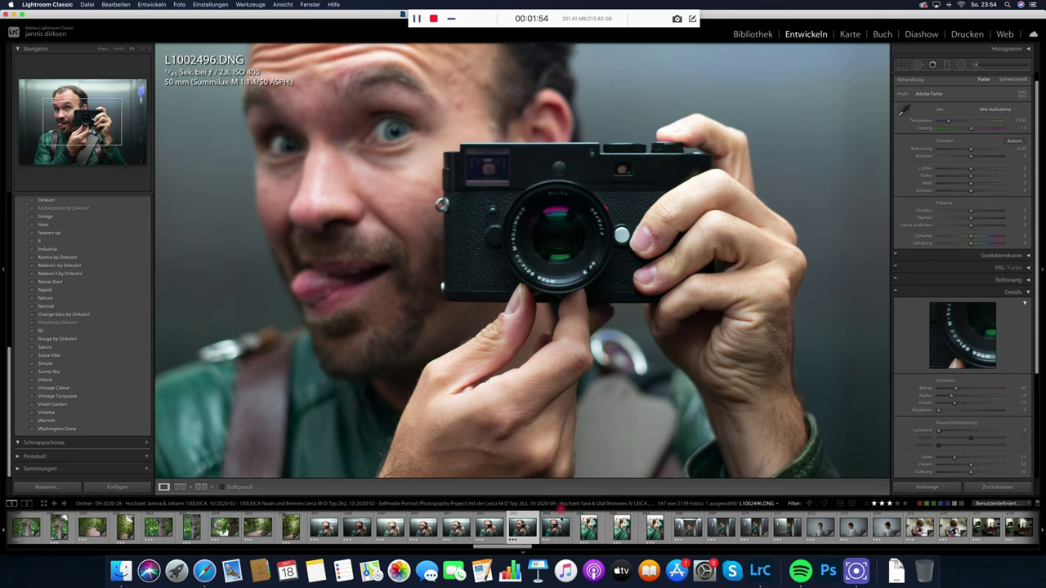
# Examine the neighbouring self-portrait L1002497.DNG enlarged and in full, and compare it with L1002493.DNG, L1002492.DNG and L1002507.DNG.
pyautogui.click(558, 525)
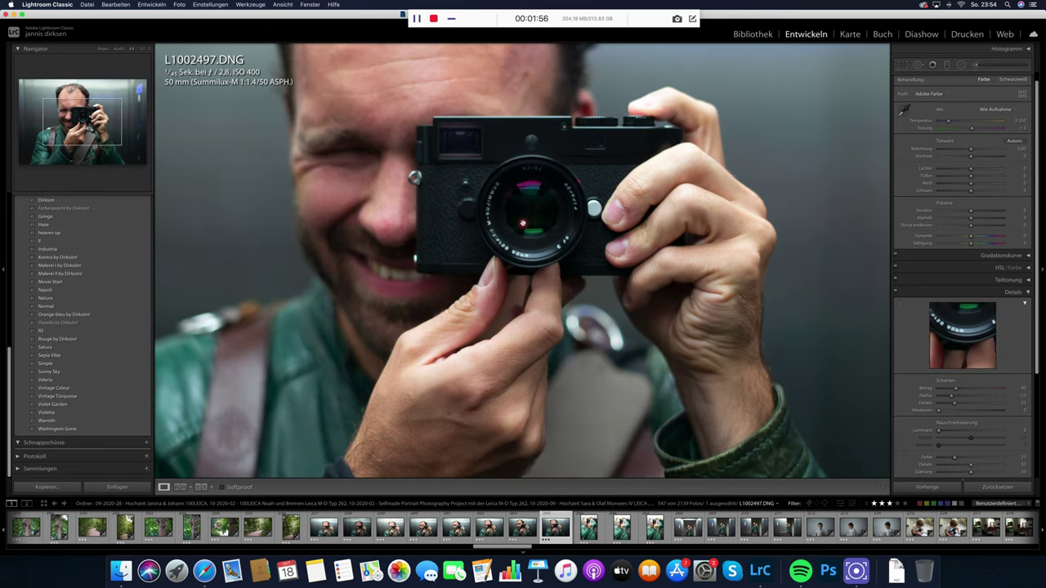
pyautogui.click(474, 309)
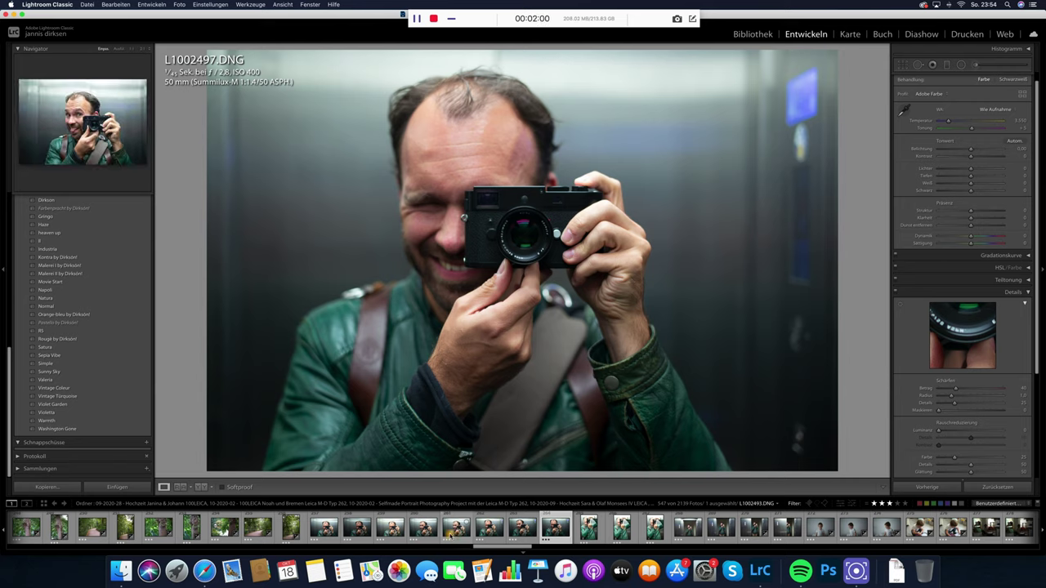
pyautogui.click(455, 527)
pyautogui.click(423, 527)
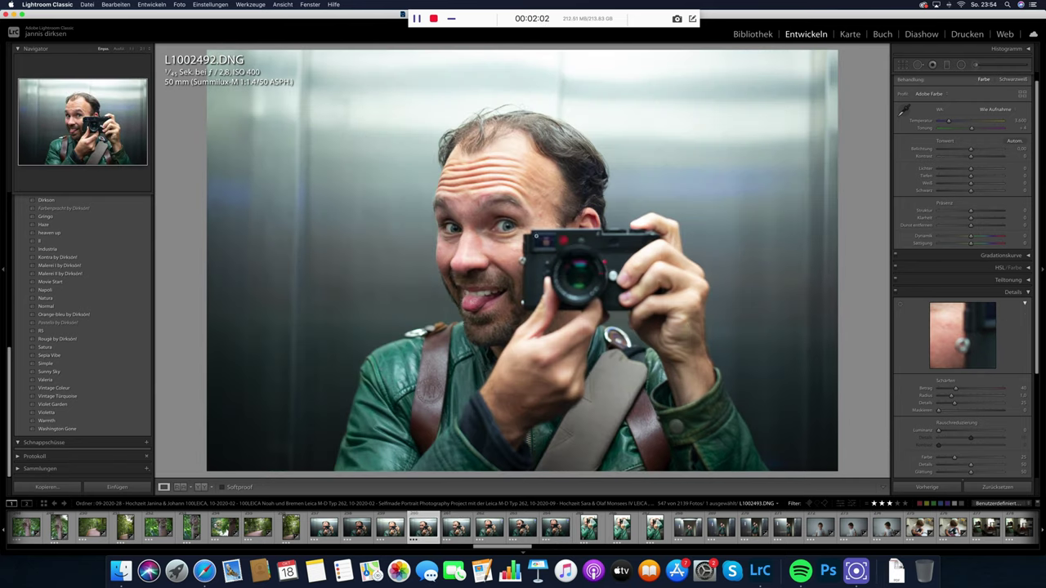
pyautogui.click(752, 527)
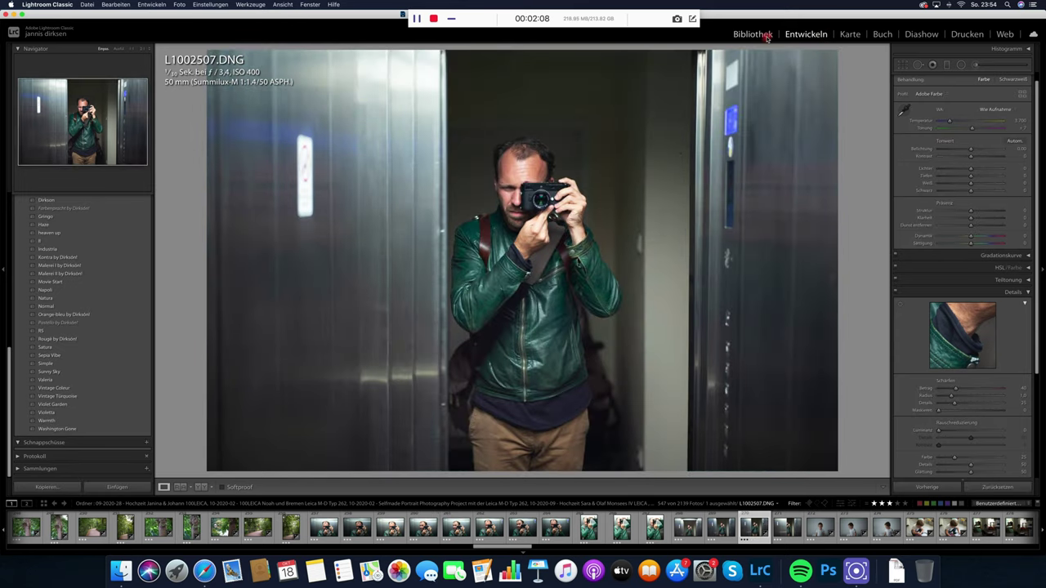
# Return to the library grid and browse from the child portraits through the windmill park and riverside architecture photos to the wedding couple.
pyautogui.press('g')
pyautogui.scroll(-3, 728, 226)
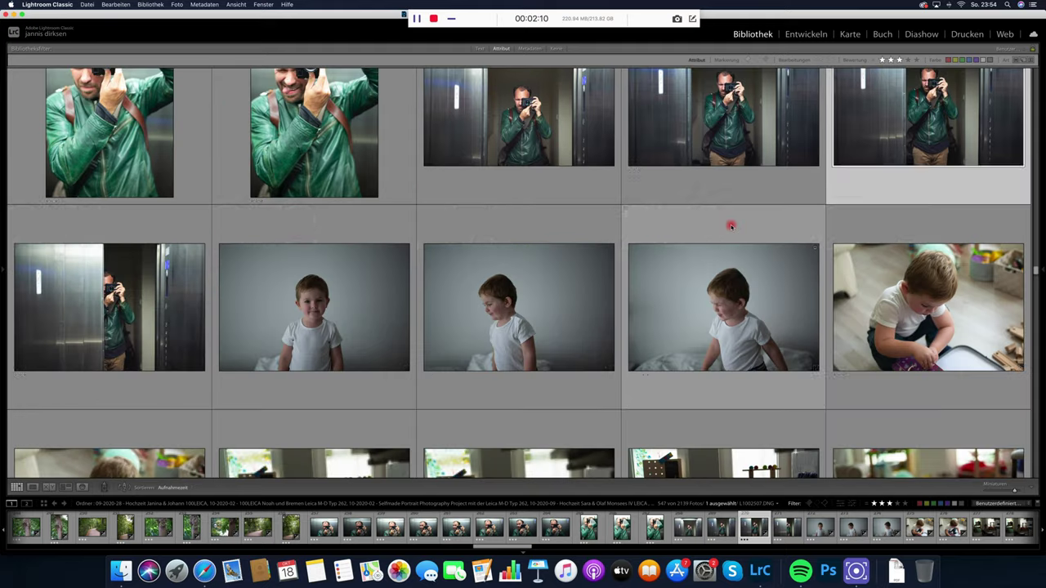
pyautogui.scroll(-3, 723, 230)
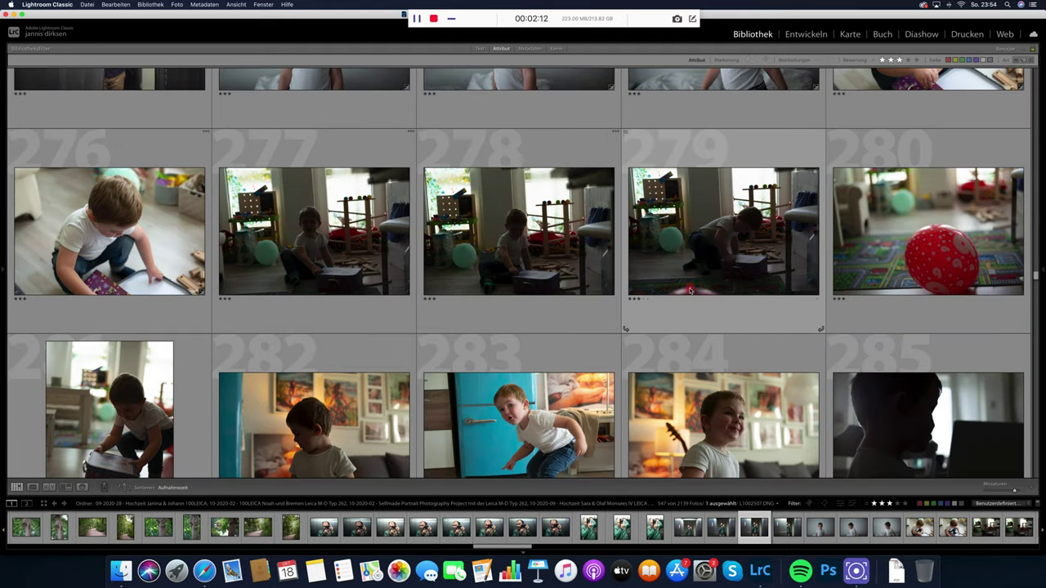
pyautogui.scroll(-3, 689, 291)
pyautogui.scroll(-5, 689, 291)
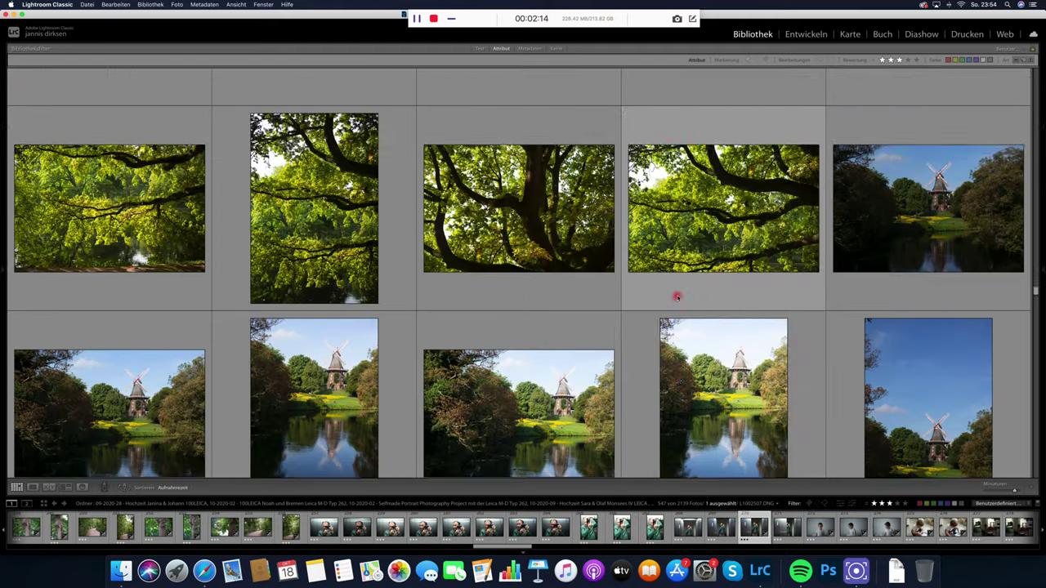
pyautogui.scroll(-2, 677, 298)
pyautogui.scroll(-2, 677, 298)
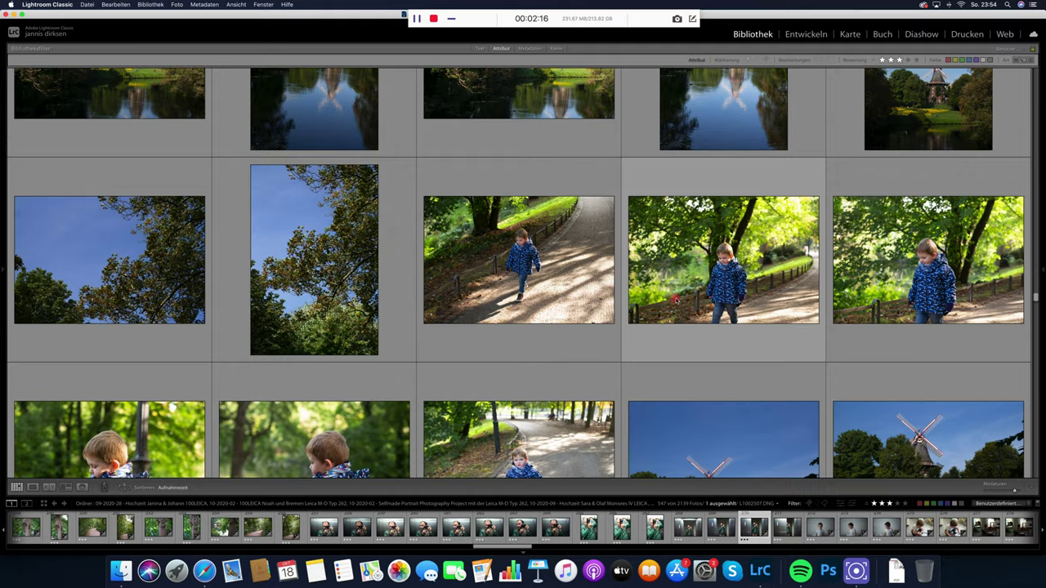
pyautogui.scroll(-4, 664, 303)
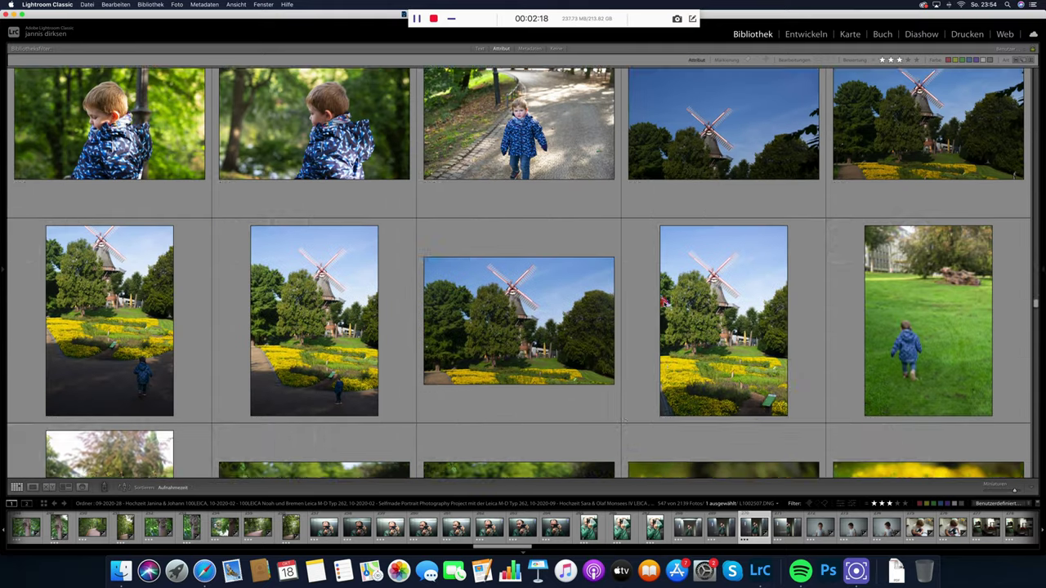
pyautogui.scroll(-8, 664, 303)
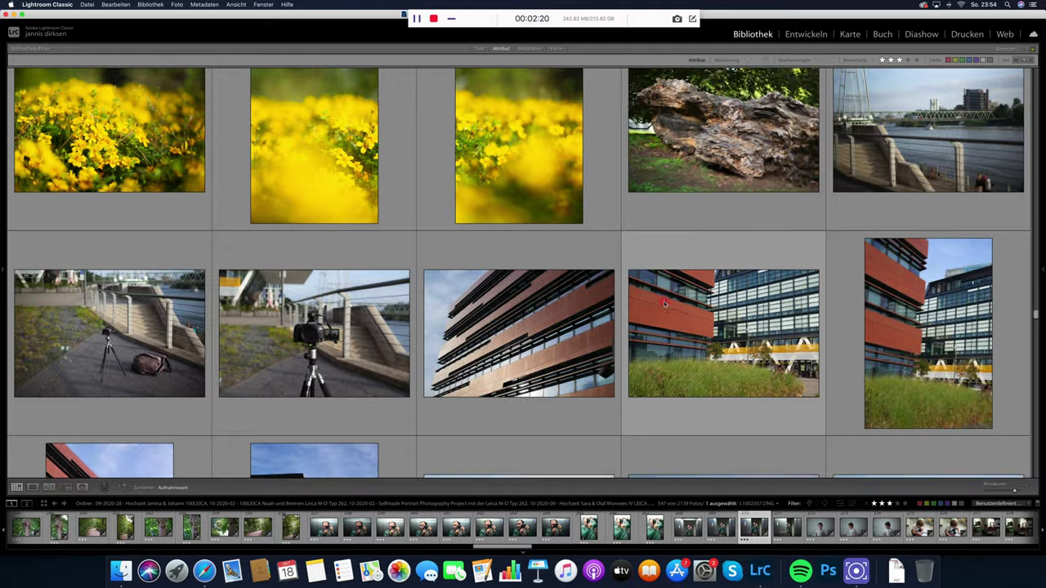
pyautogui.scroll(-2, 664, 303)
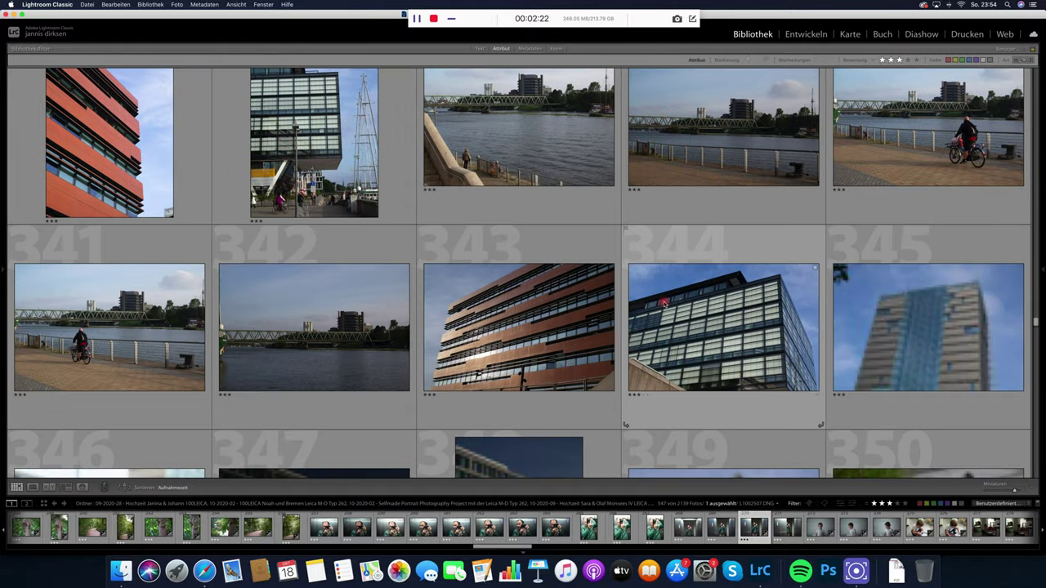
pyautogui.scroll(-6, 665, 304)
pyautogui.scroll(-5, 662, 305)
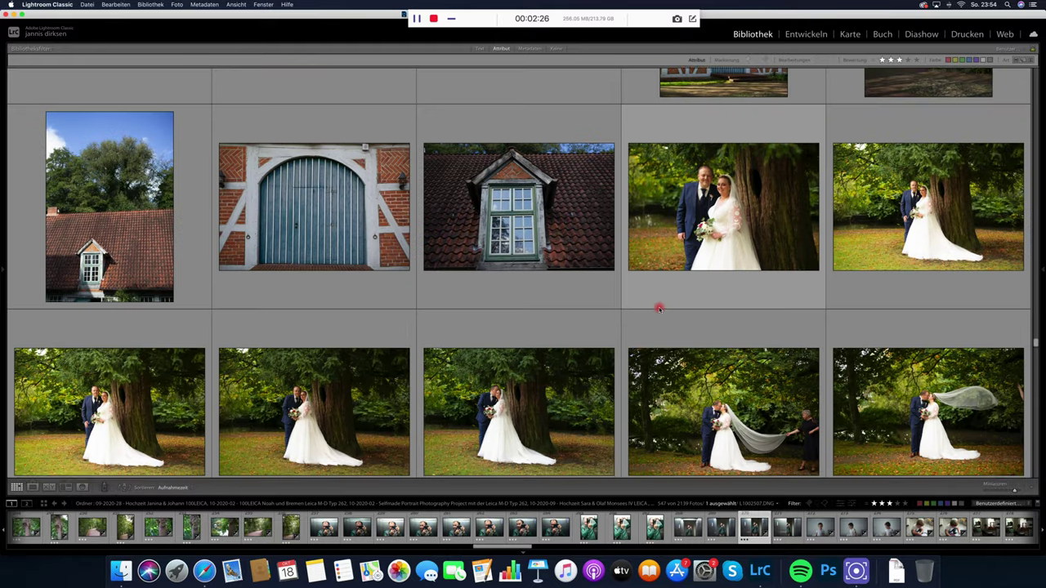
# Browse the wedding, table decoration, church tower and park photos, and select pond photo number 463.
pyautogui.scroll(-2, 658, 308)
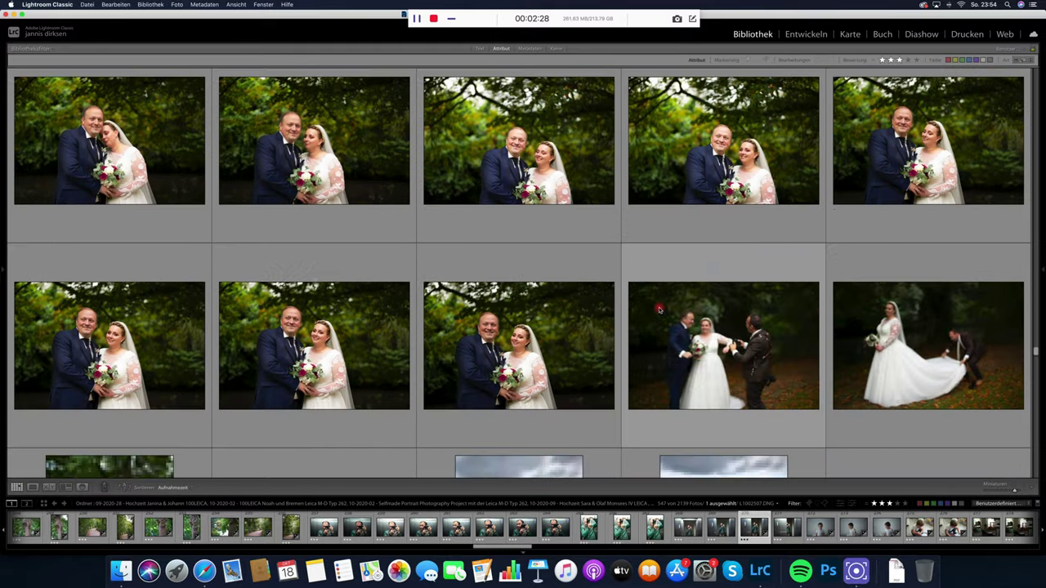
pyautogui.scroll(-5, 659, 308)
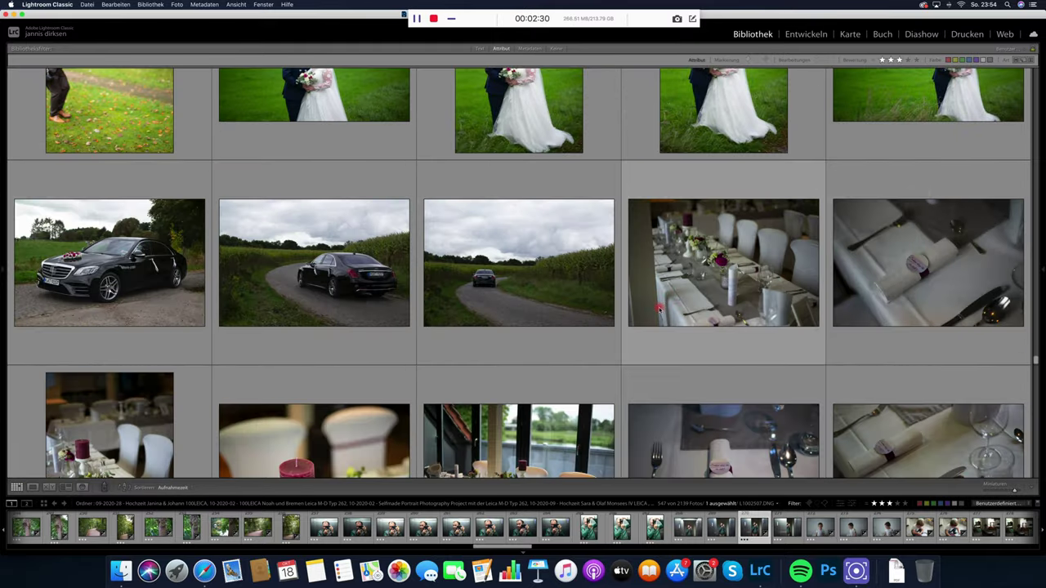
pyautogui.scroll(-4, 659, 309)
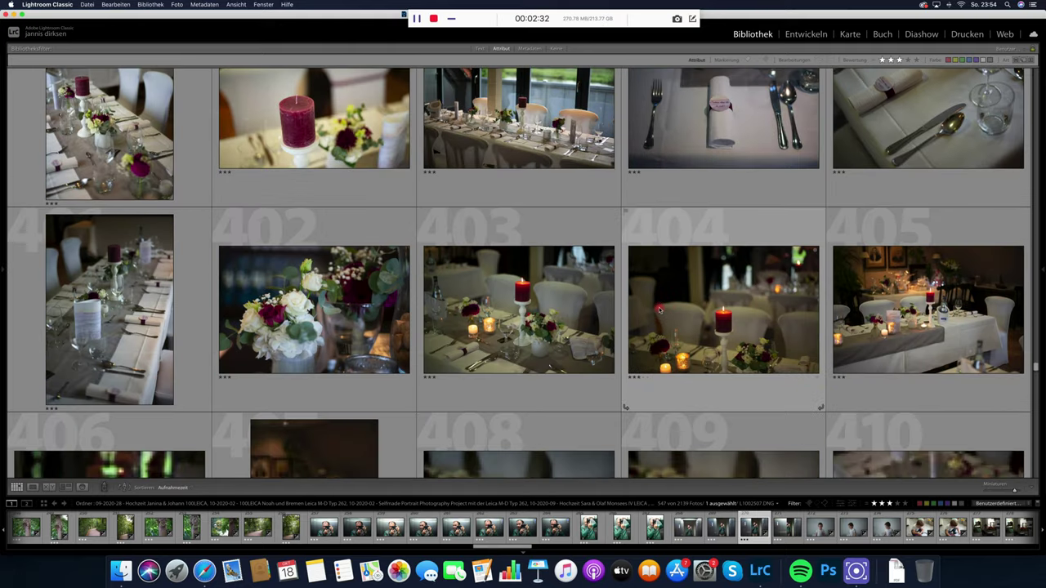
pyautogui.scroll(-5, 659, 309)
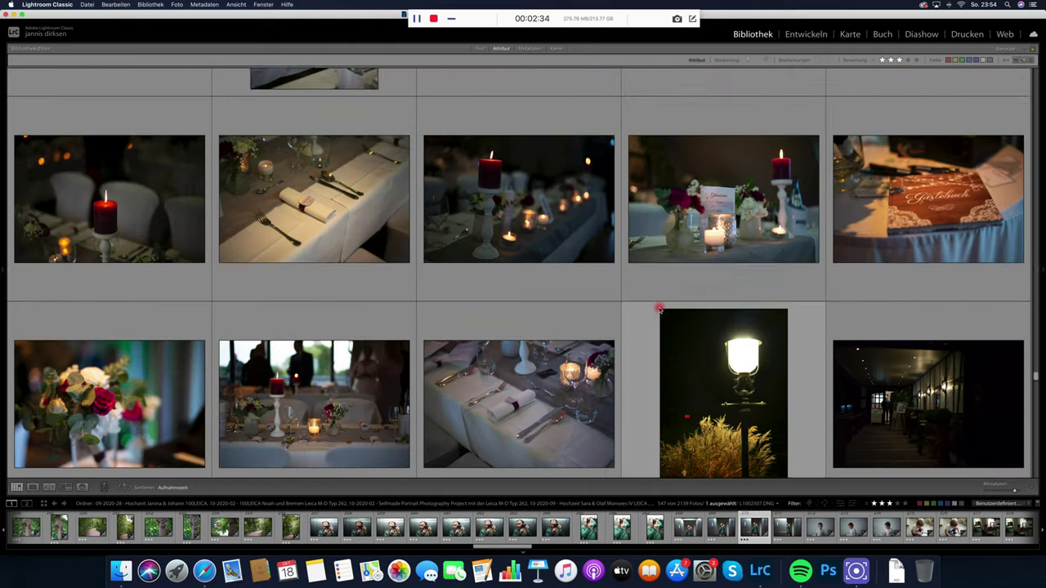
pyautogui.scroll(-6, 659, 308)
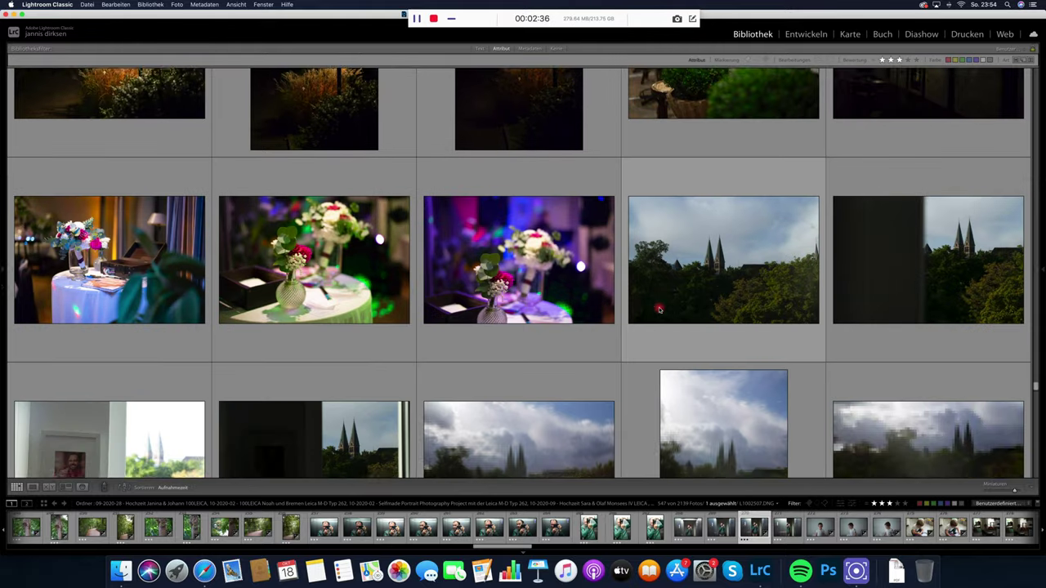
pyautogui.scroll(-7, 658, 309)
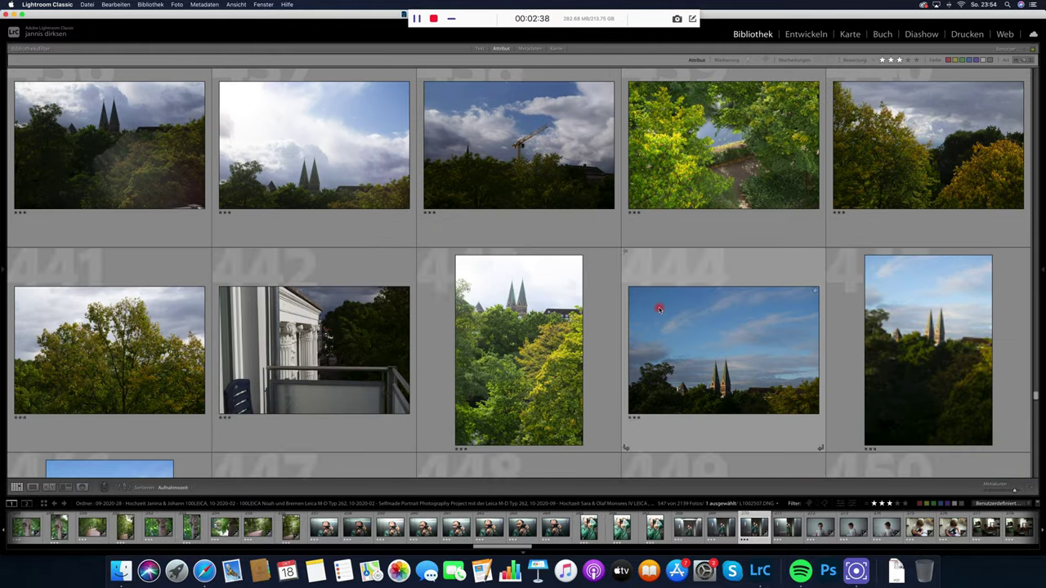
pyautogui.scroll(-8, 658, 309)
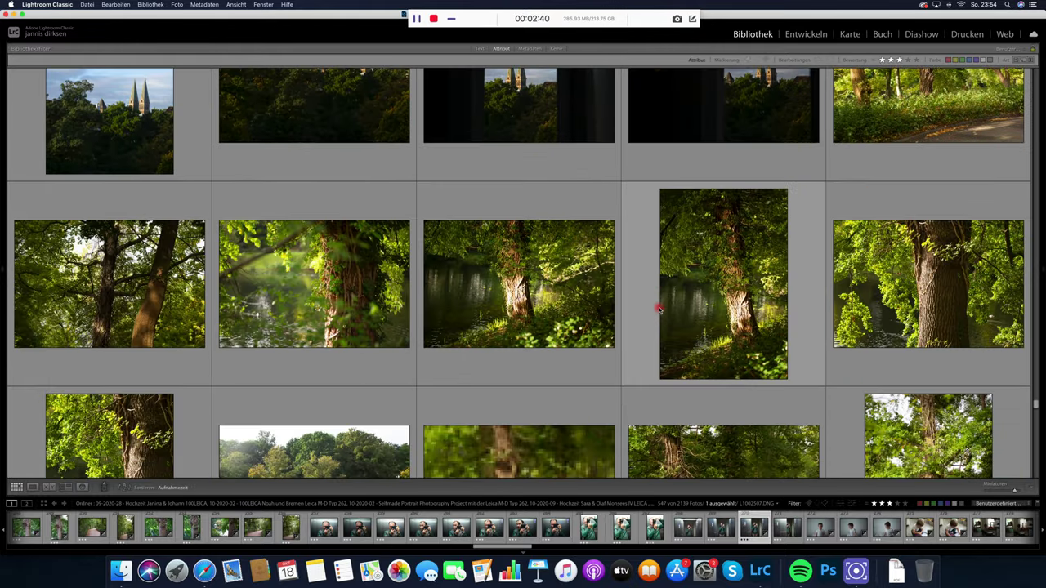
pyautogui.scroll(-4, 659, 308)
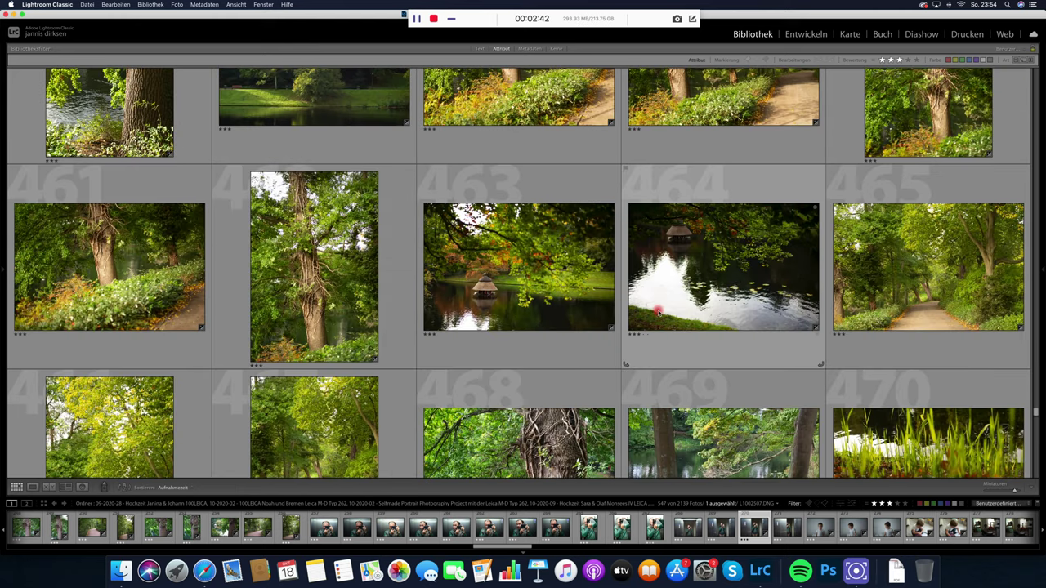
pyautogui.scroll(-3, 563, 237)
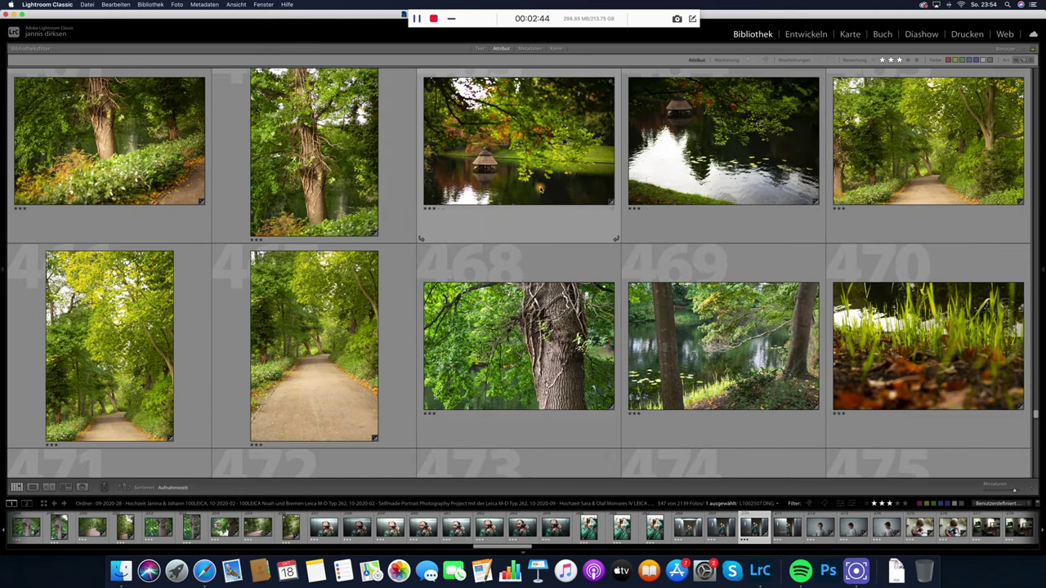
pyautogui.click(540, 190)
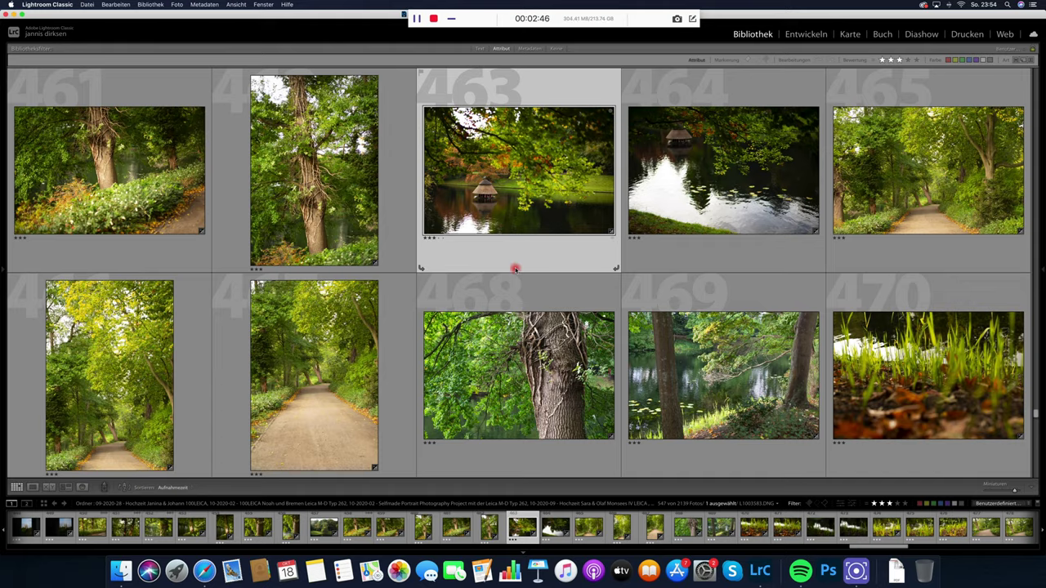
# Open camera still life number 497 in the Develop module and raise its exposure to +1.55.
pyautogui.scroll(-15, 514, 269)
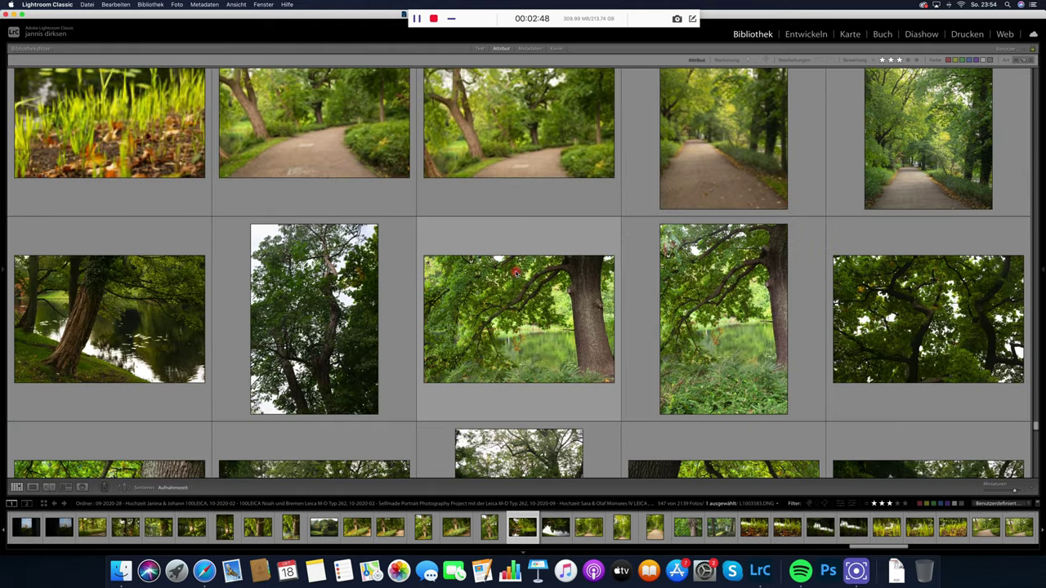
pyautogui.scroll(-15, 516, 272)
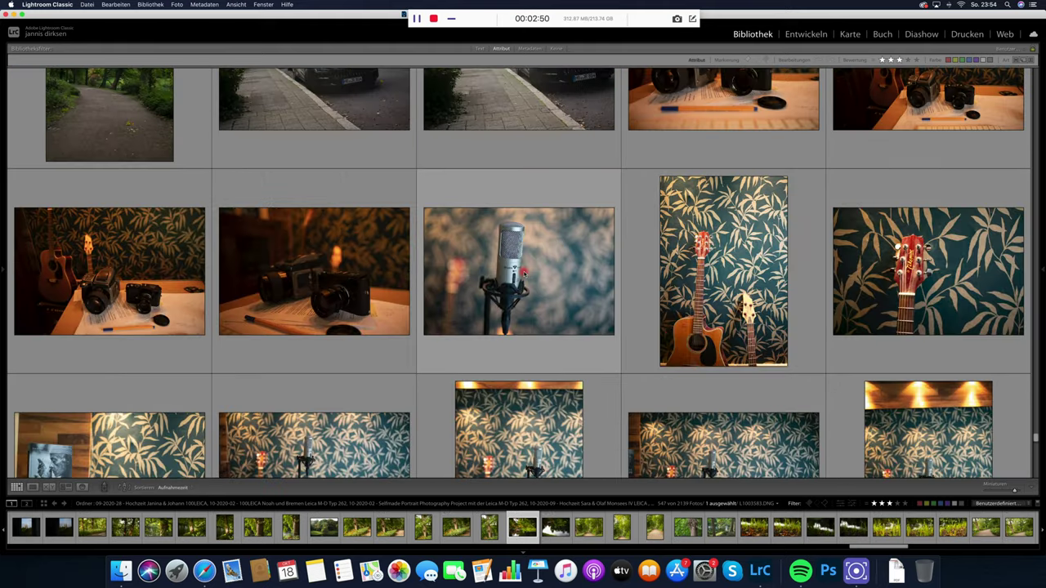
pyautogui.scroll(2, 733, 220)
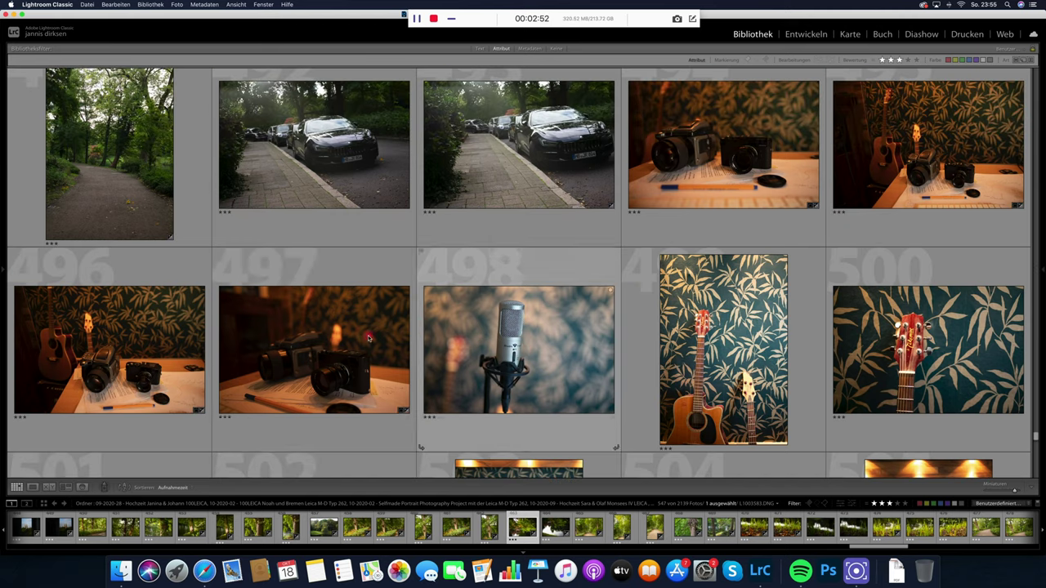
pyautogui.click(368, 337)
pyautogui.click(793, 33)
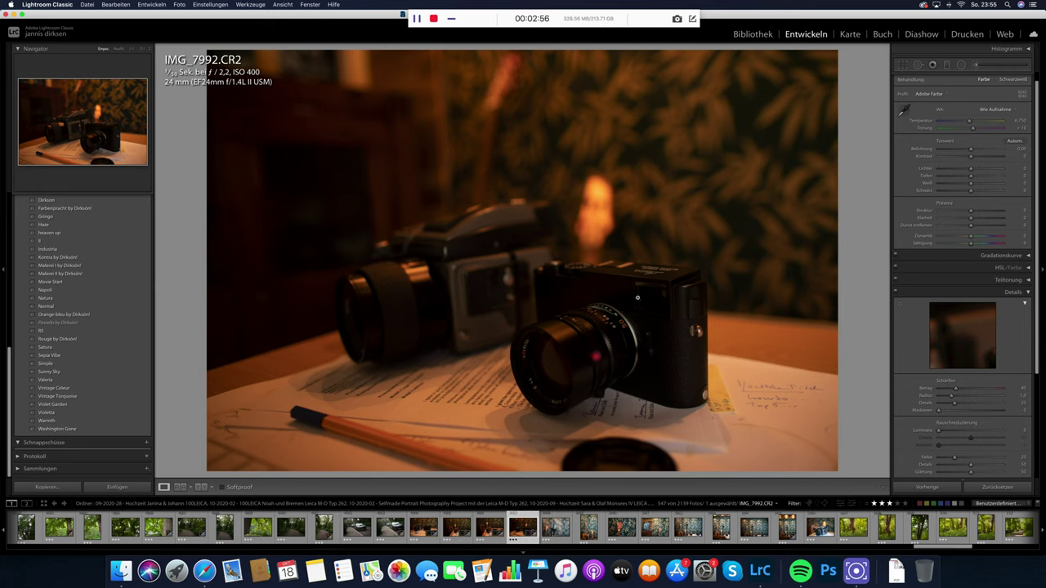
pyautogui.moveTo(982, 155); pyautogui.dragTo(980, 153)
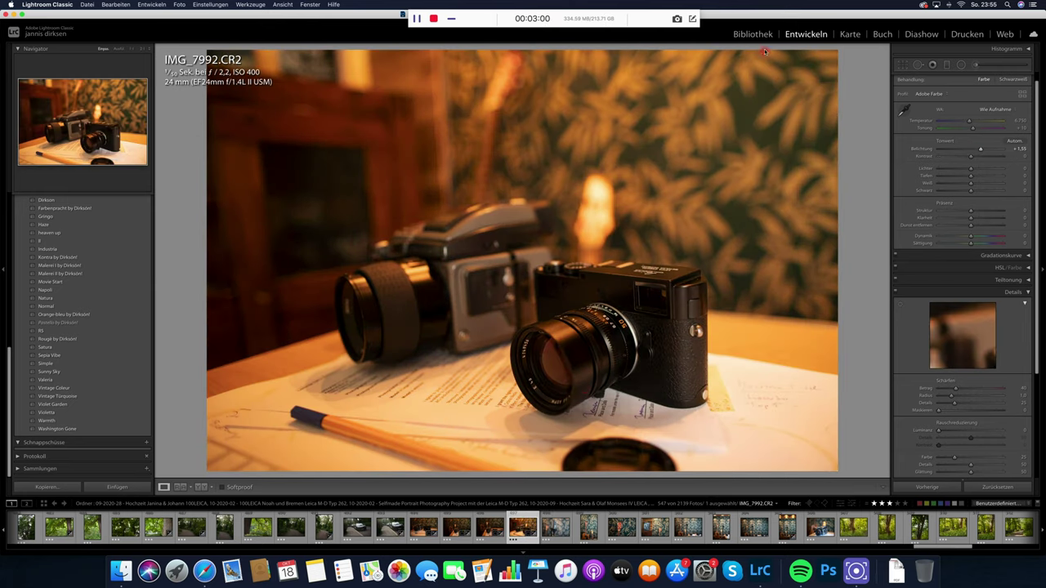
# Go back to the beginning of the library grid and open the pink flower photo L1001960.DNG in the Develop module.
pyautogui.press('g')
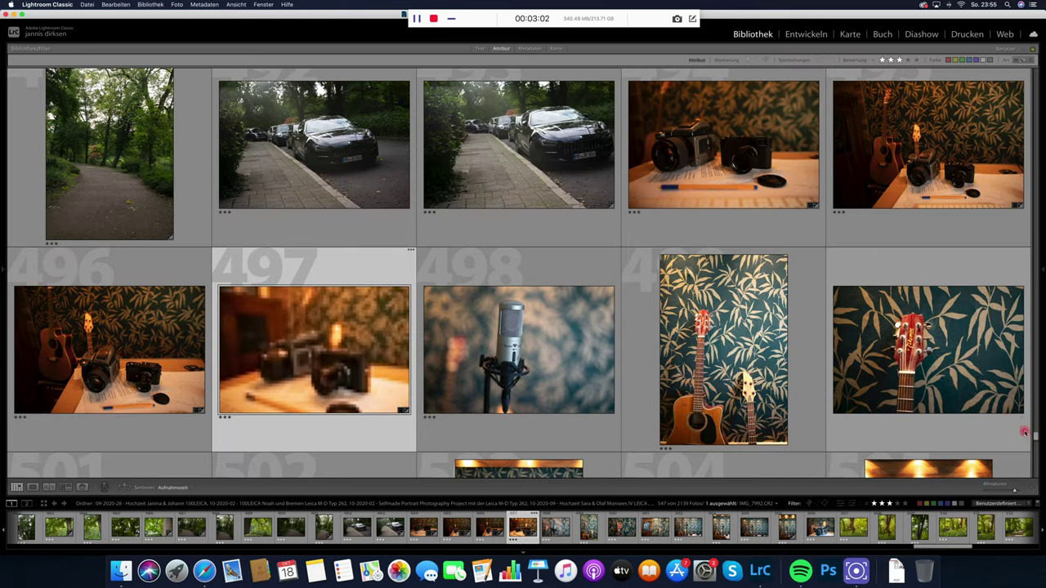
pyautogui.moveTo(1035, 438); pyautogui.dragTo(1036, 49)
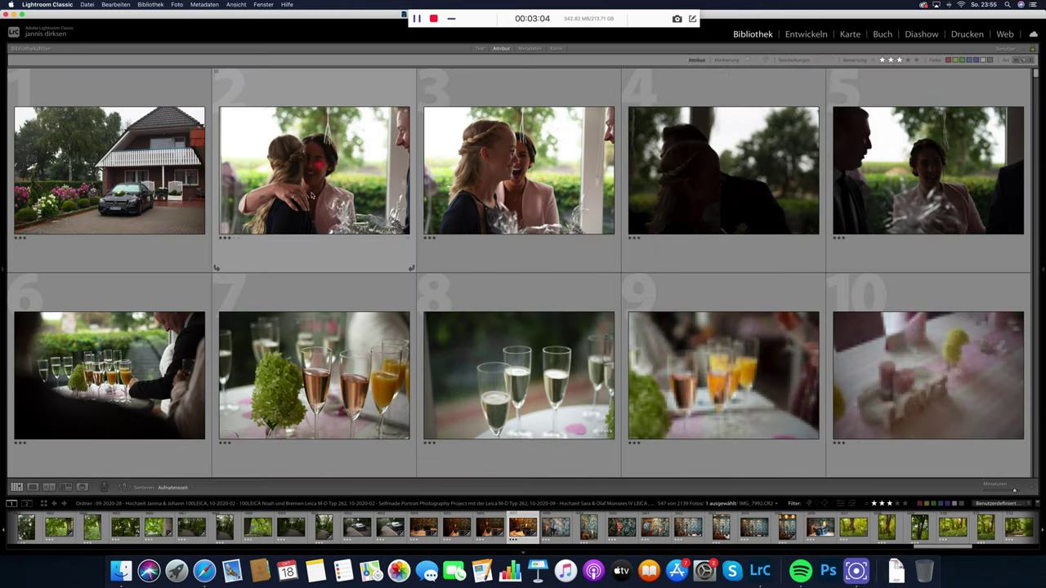
pyautogui.click(366, 367)
pyautogui.scroll(-3, 367, 365)
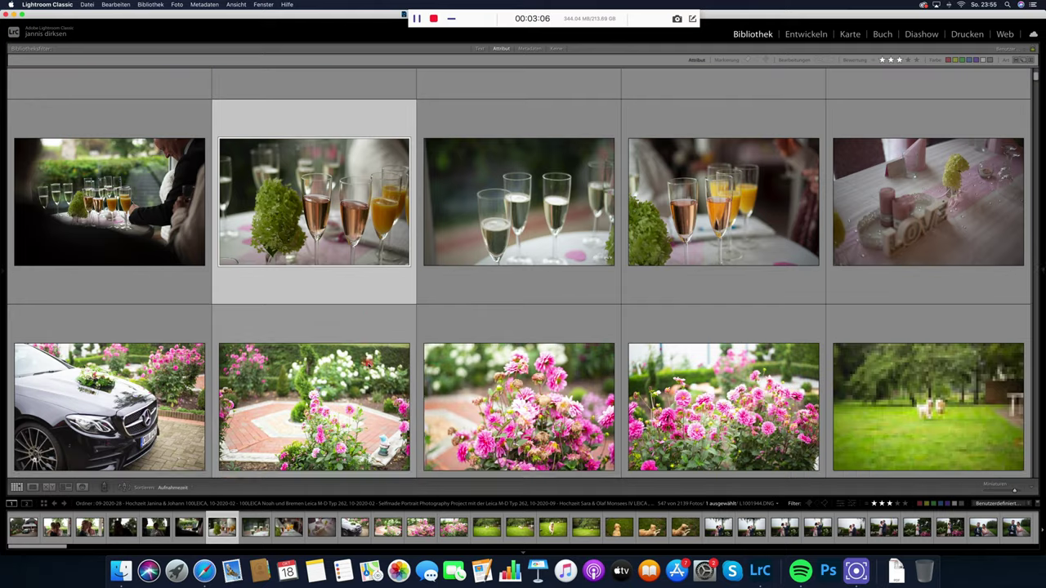
pyautogui.click(586, 311)
pyautogui.press('d')
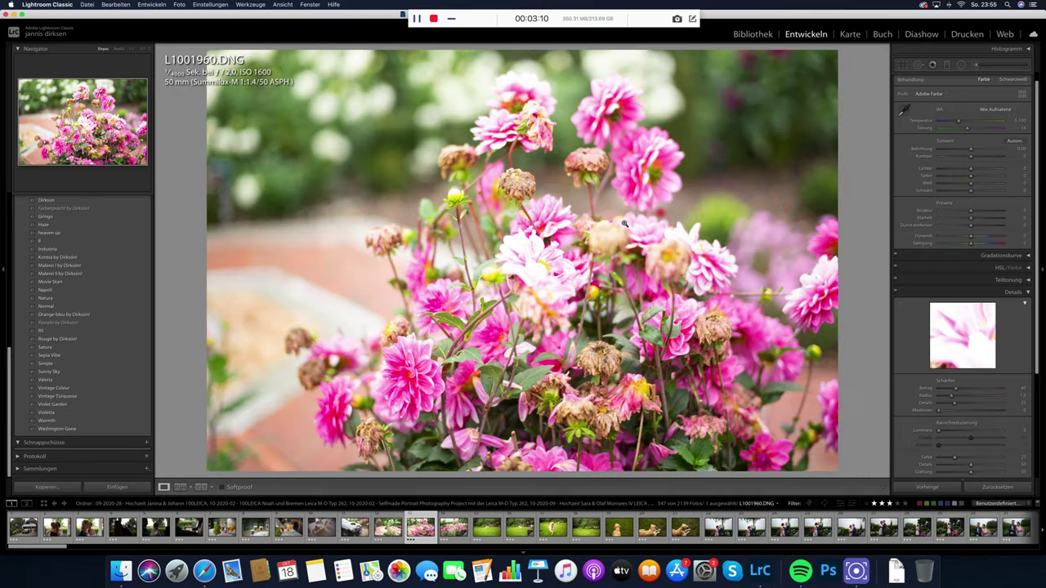
# Apply the Farbenpracht preset to the next flower photo, L1001961.DNG, and lower its exposure.
pyautogui.press('Right')
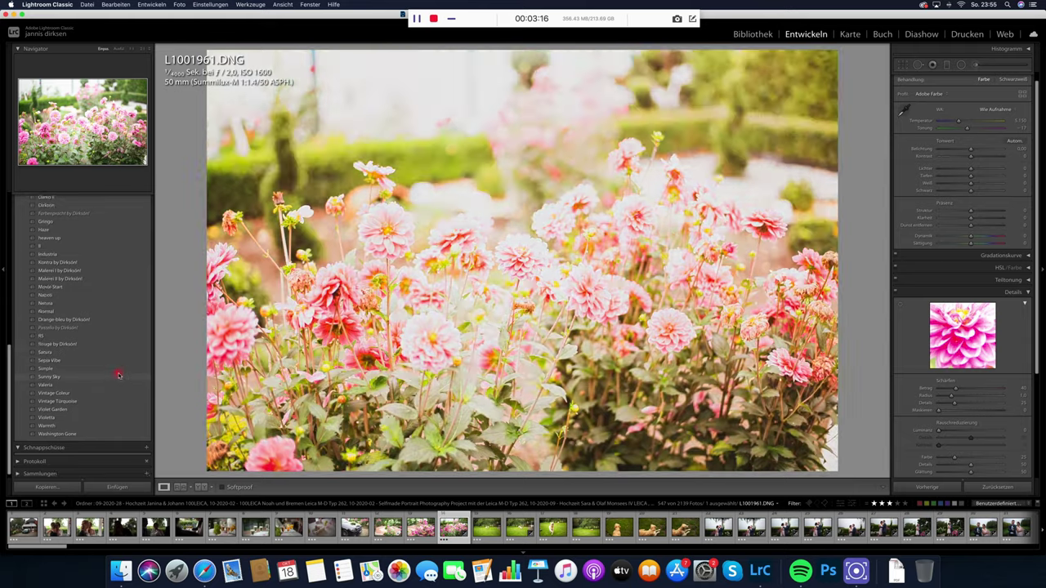
pyautogui.scroll(2, 82, 326)
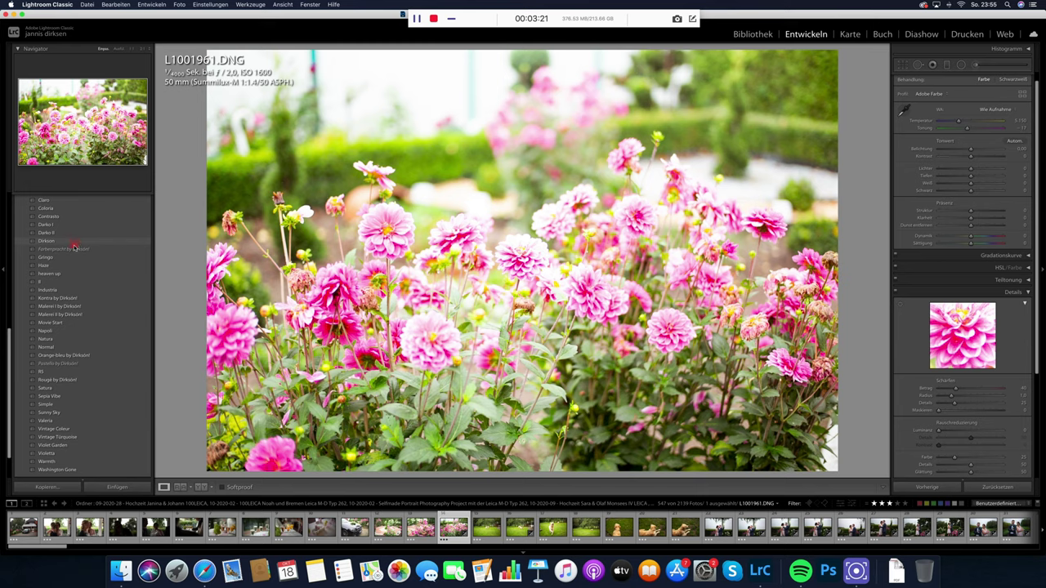
pyautogui.click(73, 249)
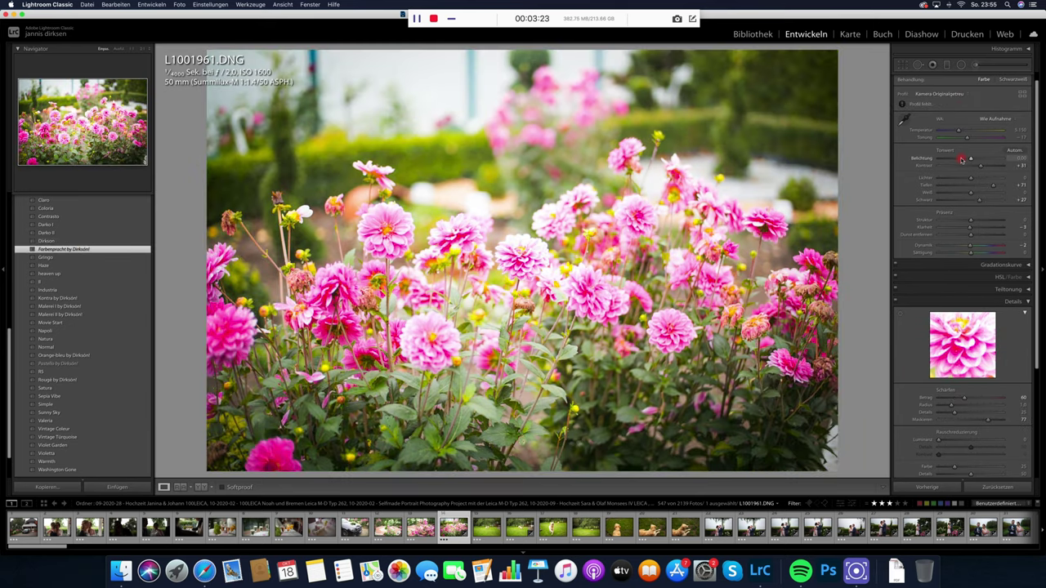
pyautogui.moveTo(963, 159); pyautogui.dragTo(956, 158)
# Apply the Pastello preset to dog photo L1001965.DNG and carry the settings over to L1001966.DNG and L1001972.DNG.
pyautogui.press('Right')
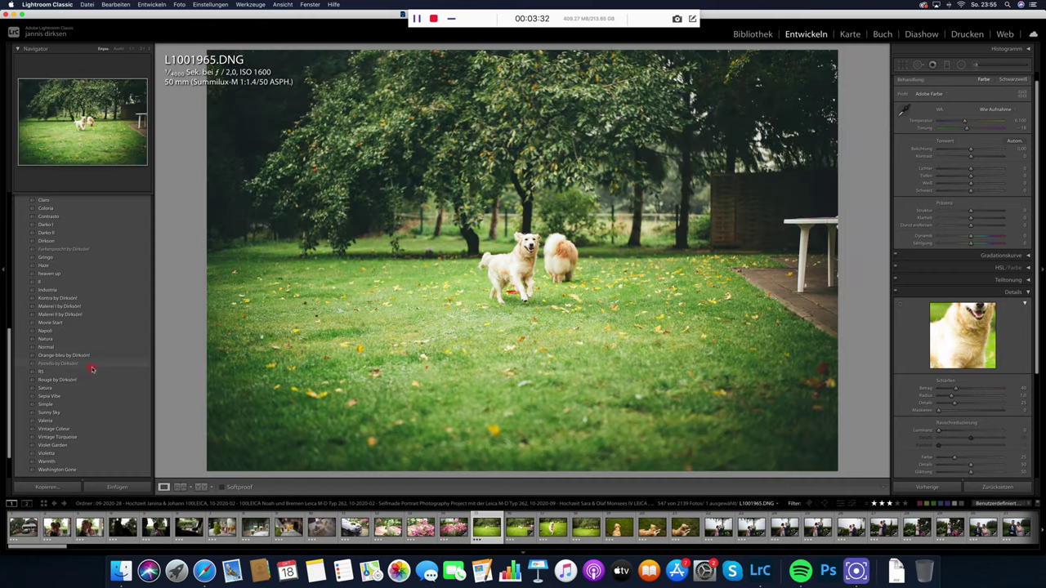
pyautogui.click(91, 364)
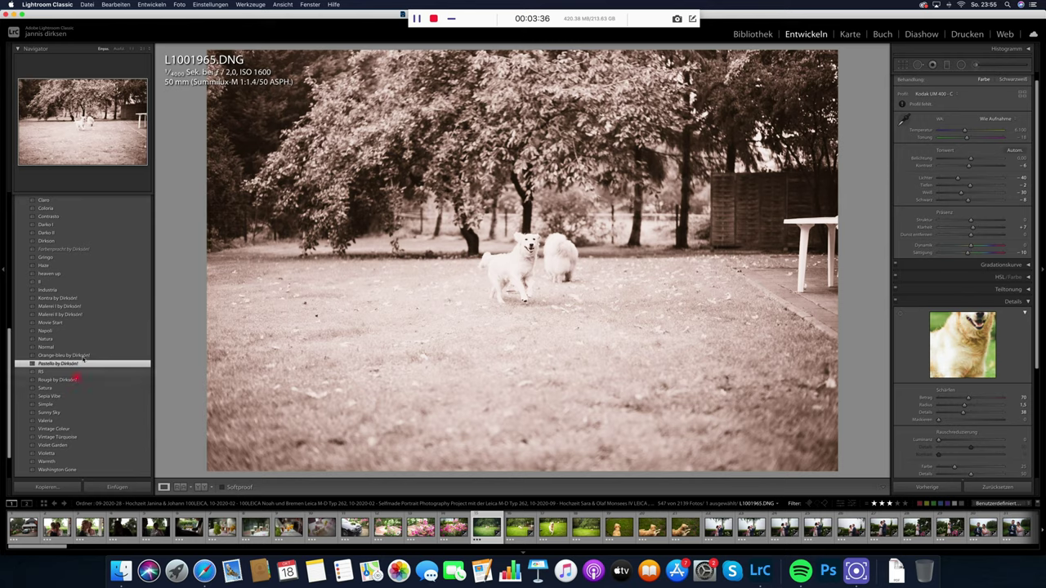
pyautogui.press('Right')
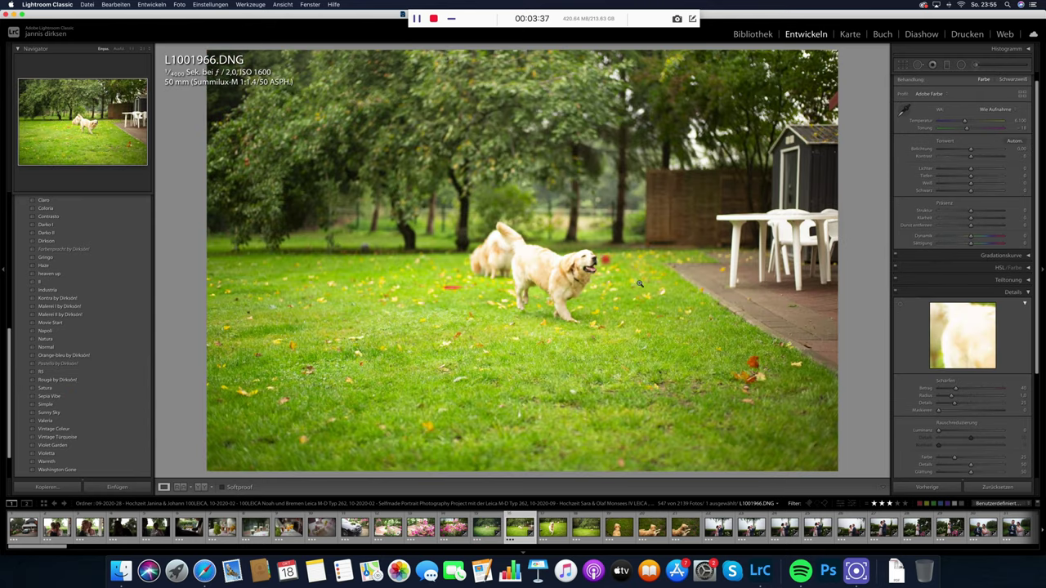
pyautogui.click(941, 488)
pyautogui.press('Right')
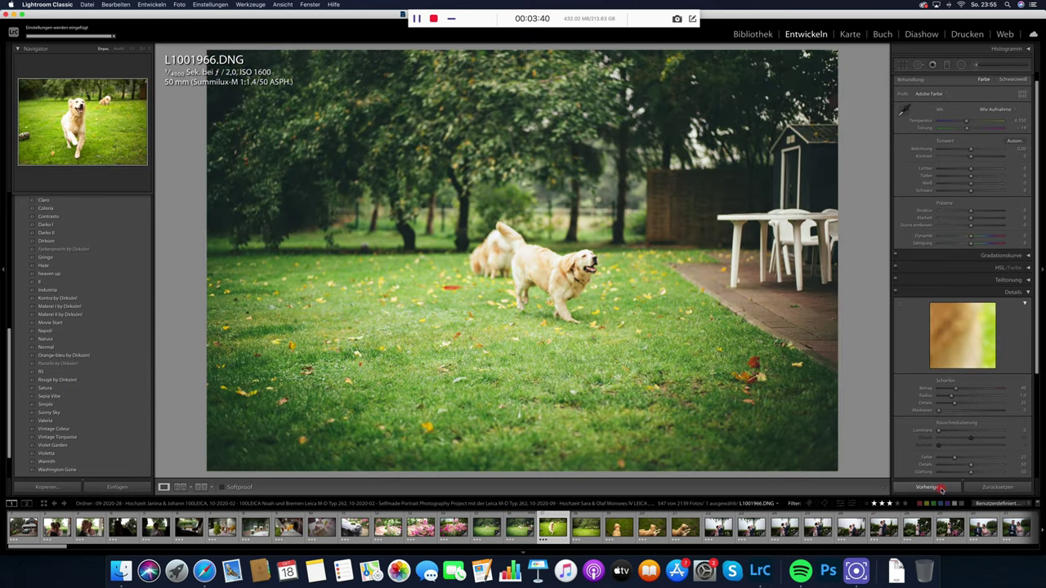
pyautogui.click(941, 488)
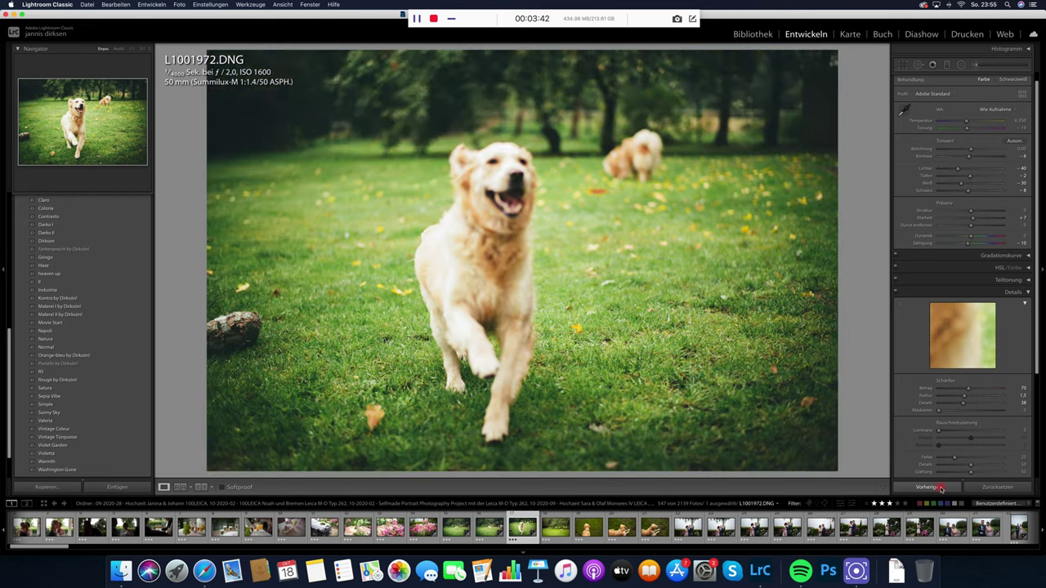
# Carry the Pastello settings over to the dog photos L1001975.DNG, L1001979.DNG and L1001982.DNG.
pyautogui.press('Right')
pyautogui.click(941, 488)
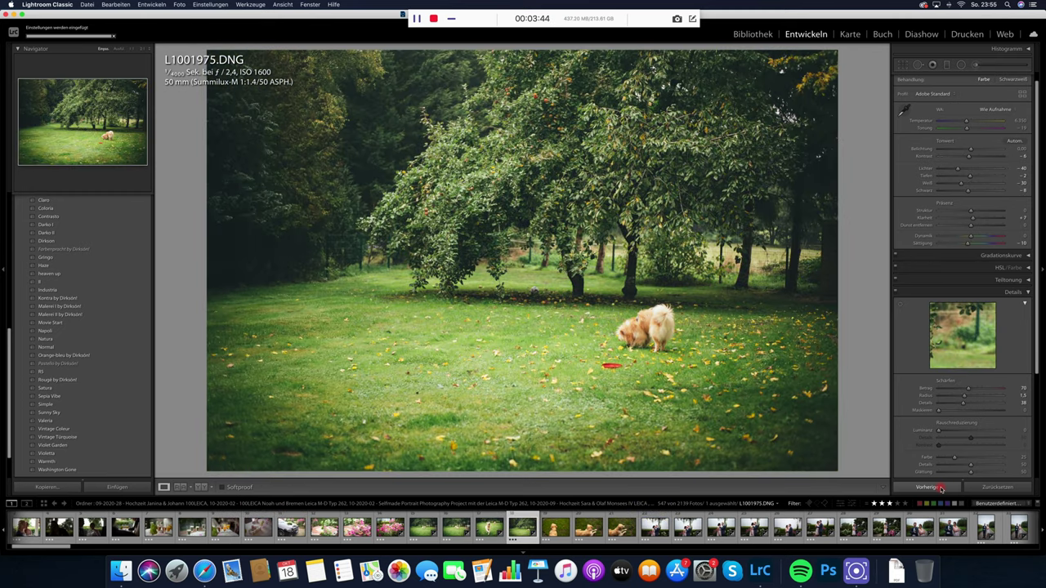
pyautogui.press('Right')
pyautogui.click(942, 488)
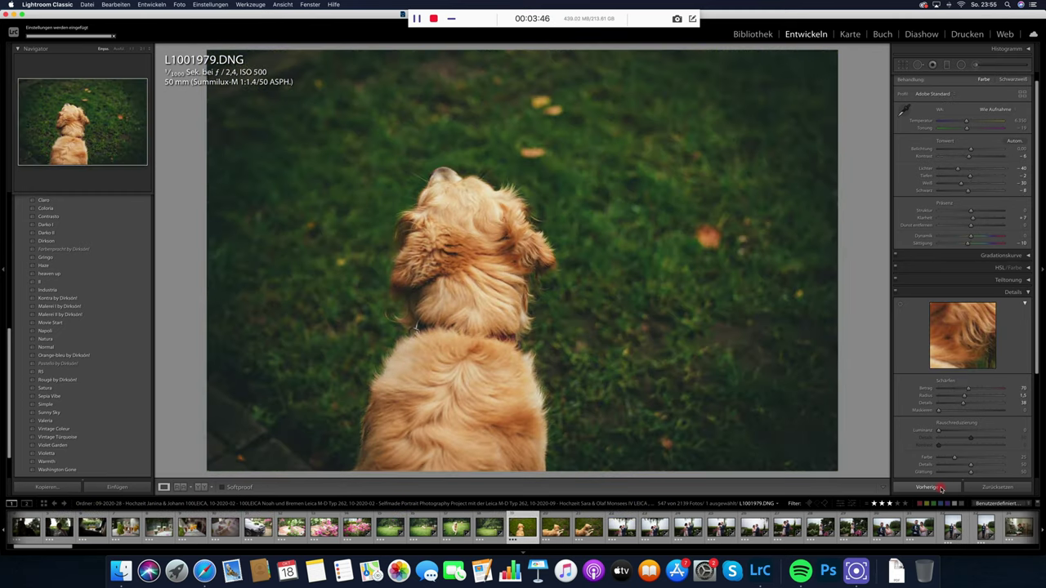
pyautogui.press('Right')
pyautogui.click(942, 488)
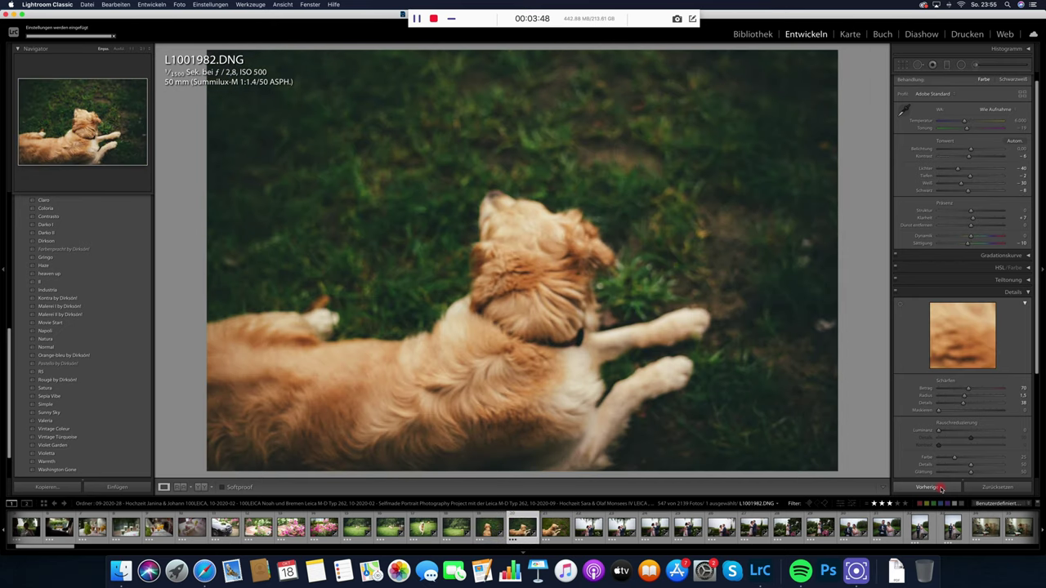
pyautogui.press('Left')
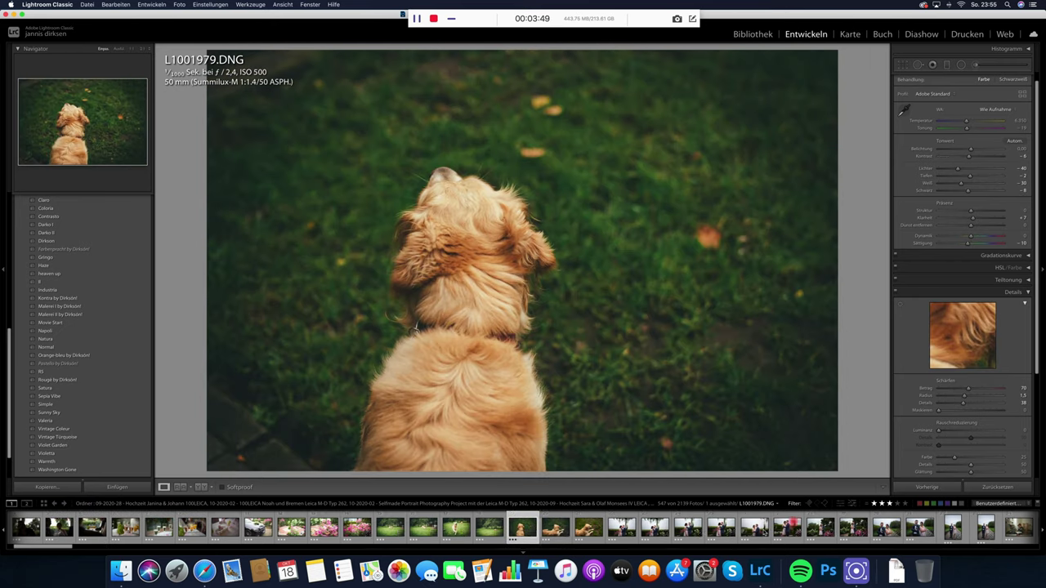
# Open the kissing-couple photo L1001997.DNG among the wedding shots and inspect the couple up close.
pyautogui.click(654, 527)
pyautogui.press('Right')
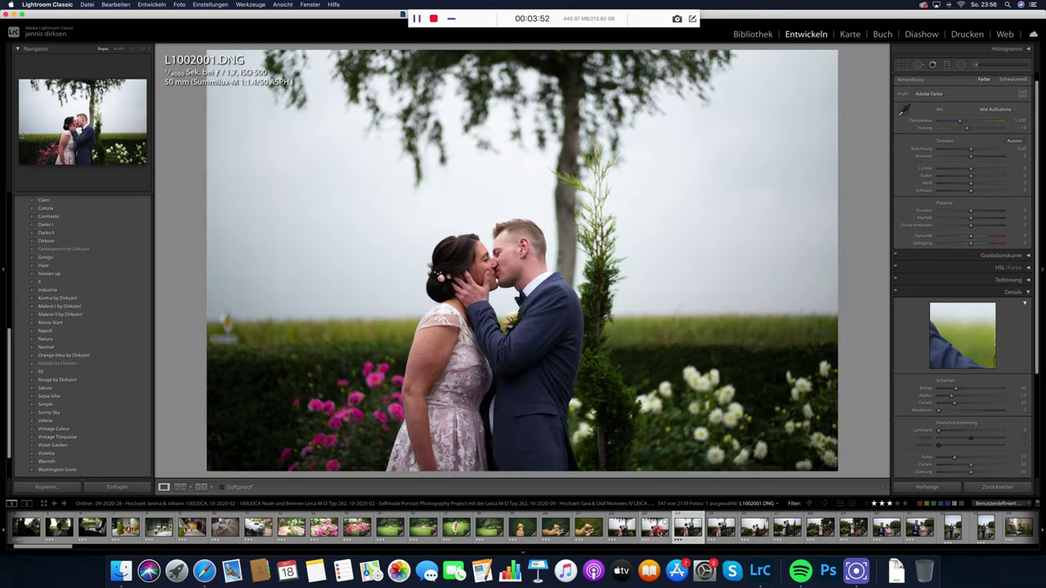
pyautogui.press('Right')
pyautogui.press('Left')
pyautogui.press('Left')
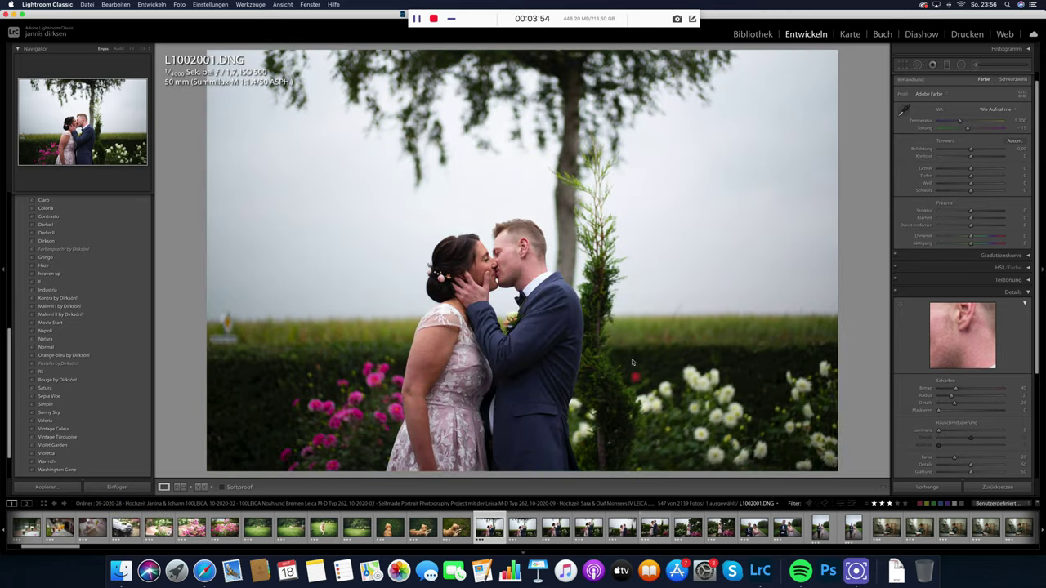
pyautogui.press('Right')
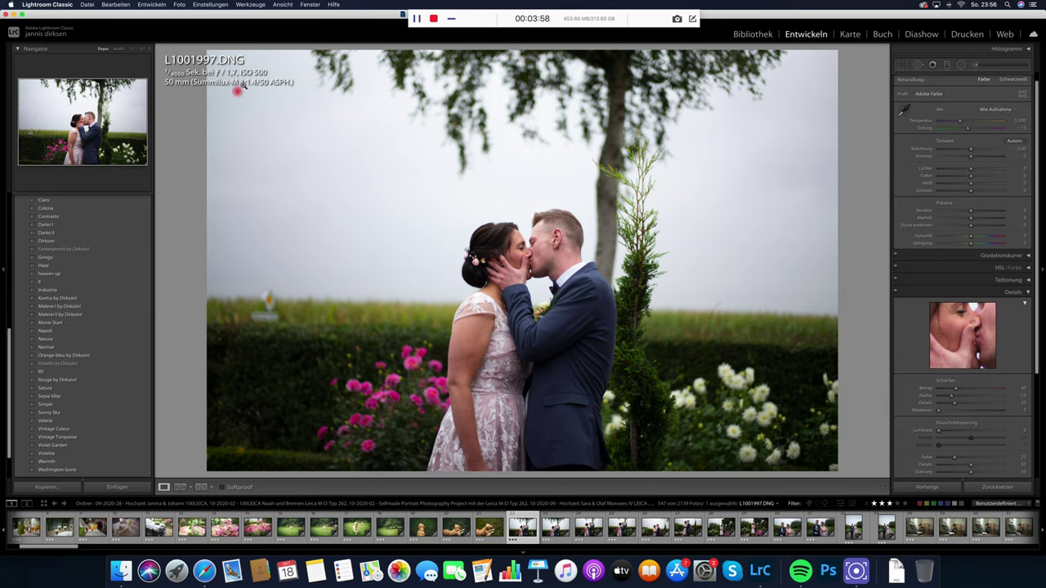
pyautogui.moveTo(407, 314); pyautogui.dragTo(390, 246)
pyautogui.moveTo(508, 227); pyautogui.dragTo(517, 222)
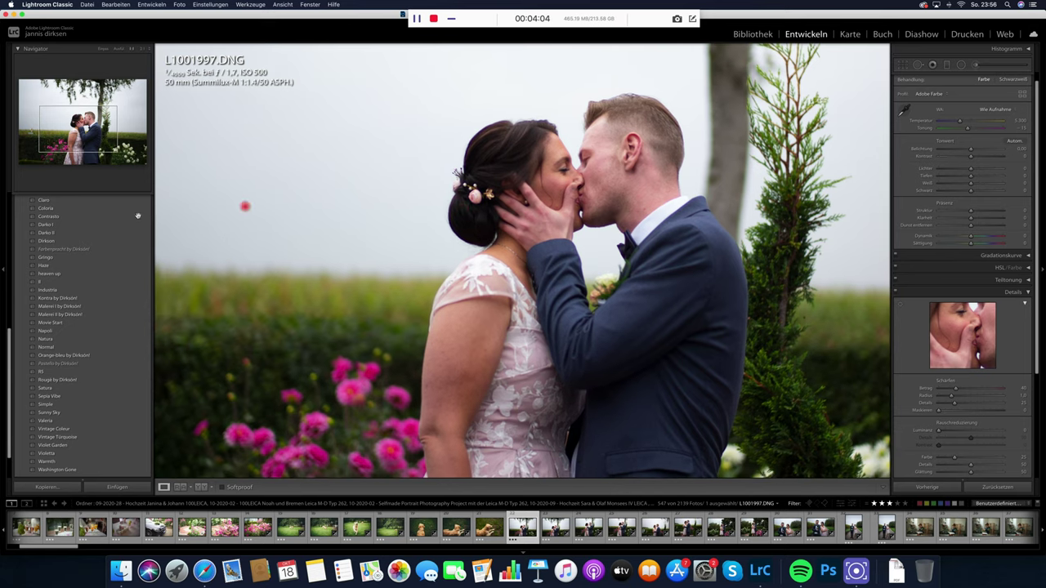
pyautogui.scroll(2, 64, 294)
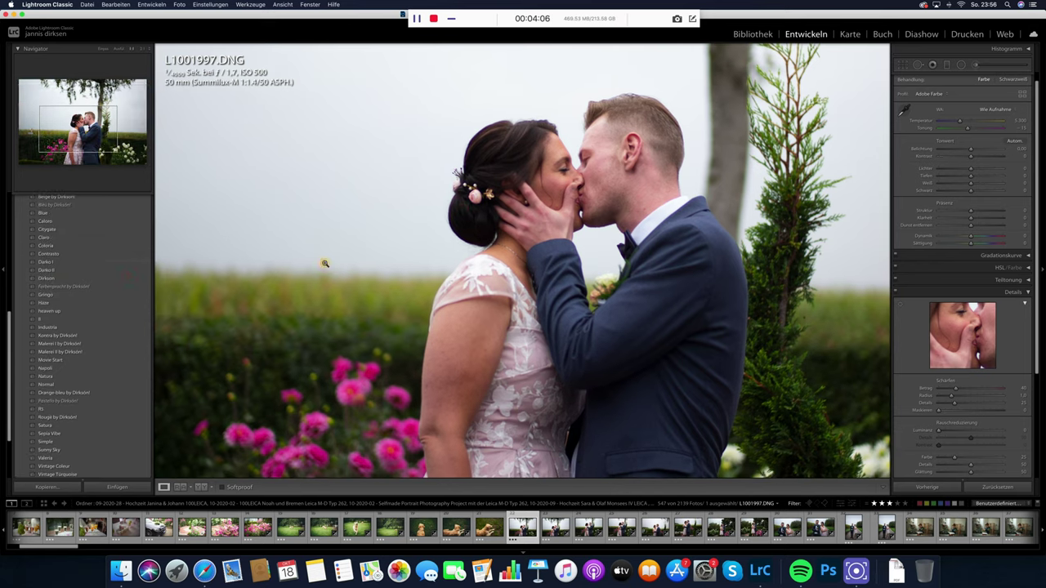
pyautogui.click(168, 295)
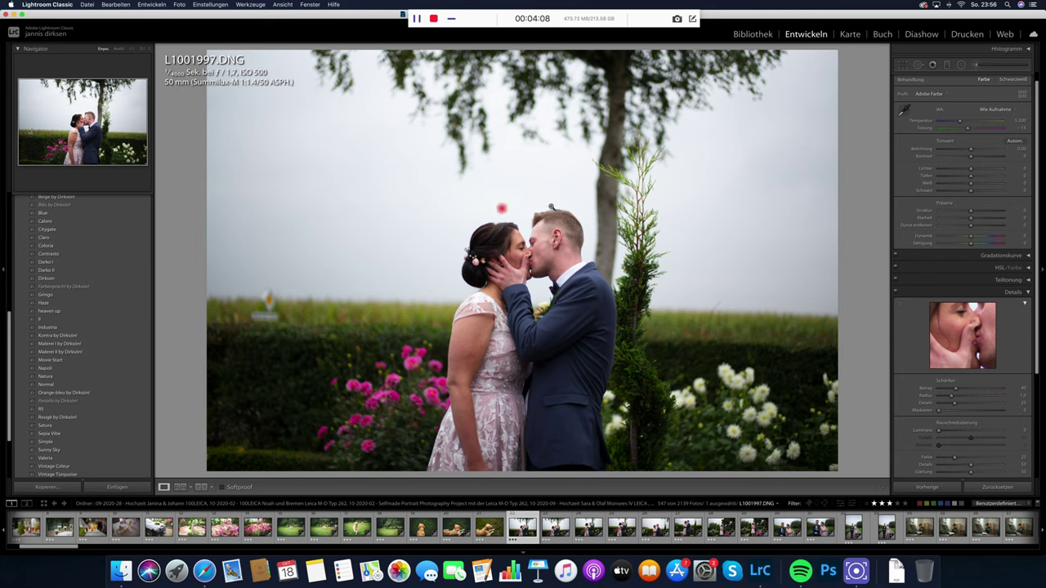
# Set exposure +0.30, contrast +30, shadows +53 and blacks −27 on L1001997.DNG, and straighten and crop it tighter around the couple.
pyautogui.moveTo(987, 179); pyautogui.dragTo(976, 153)
pyautogui.click(960, 197)
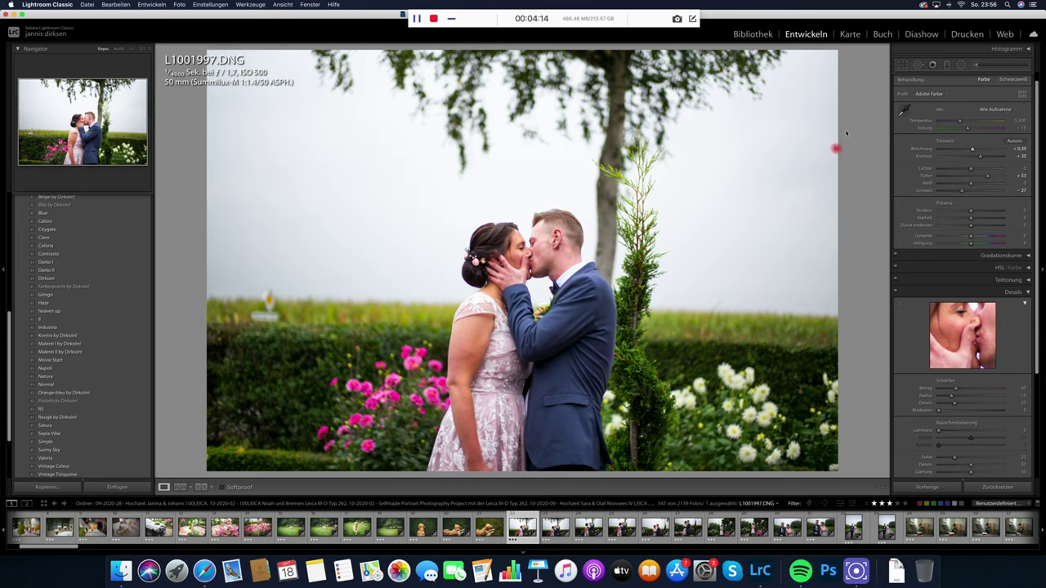
pyautogui.click(907, 63)
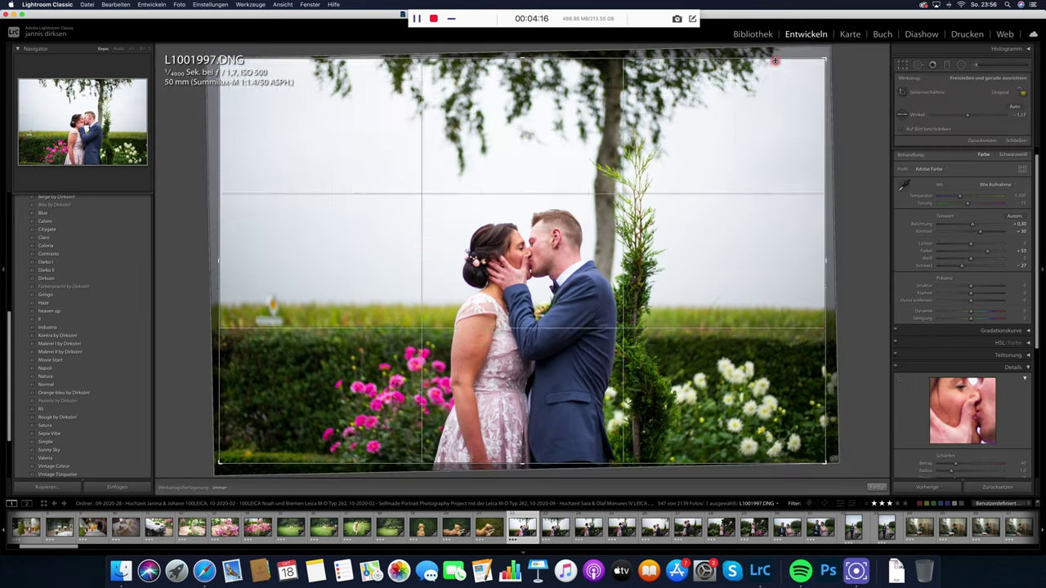
pyautogui.press('Return')
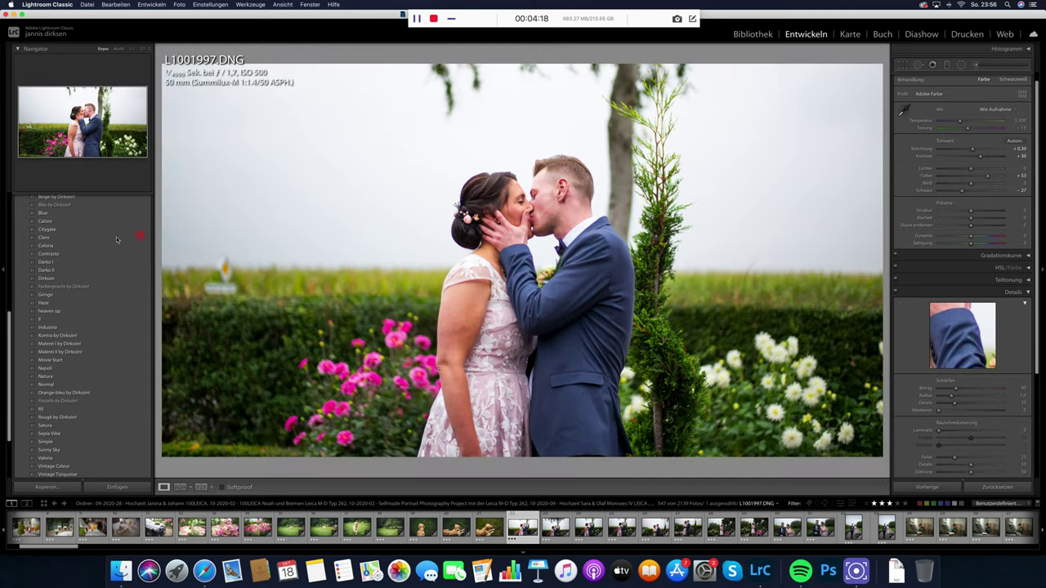
# Apply the Coloria preset to L1001997.DNG, refining it with highlights at −80 and a post-crop vignette amount of −14.
pyautogui.click(84, 255)
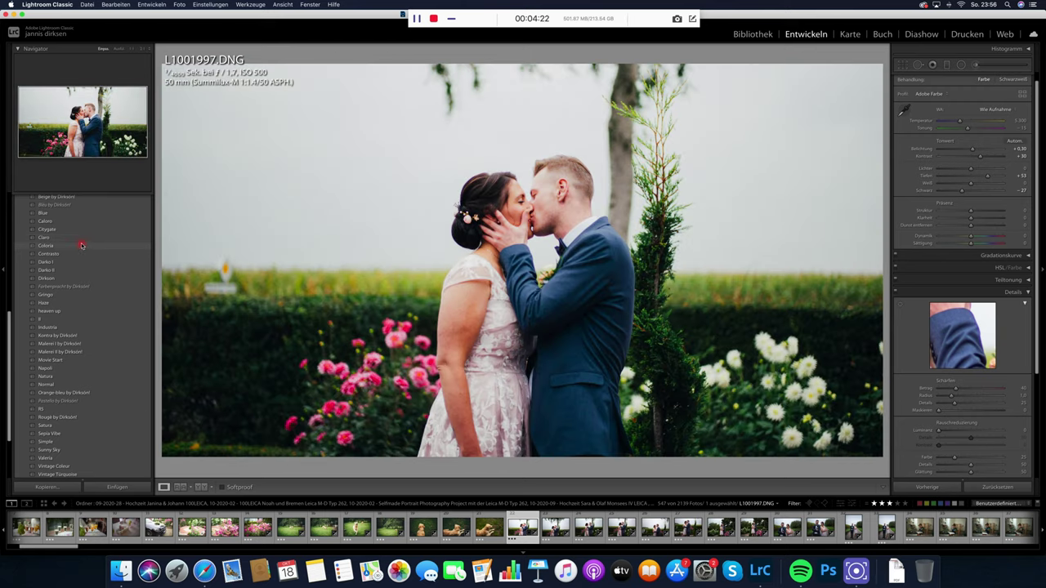
pyautogui.click(82, 245)
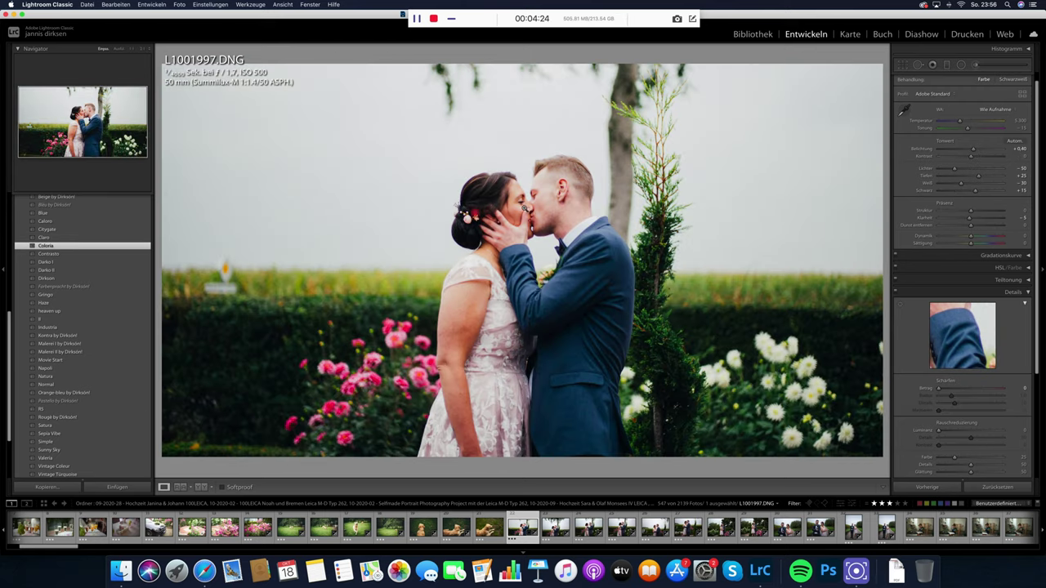
pyautogui.moveTo(951, 167); pyautogui.dragTo(944, 169)
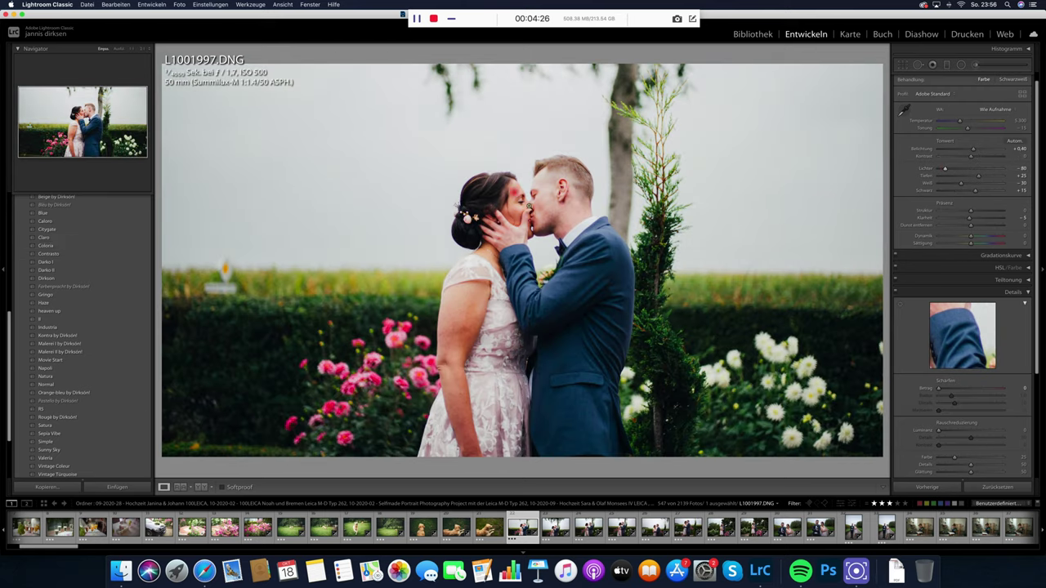
pyautogui.click(958, 292)
pyautogui.moveTo(971, 365); pyautogui.dragTo(966, 365)
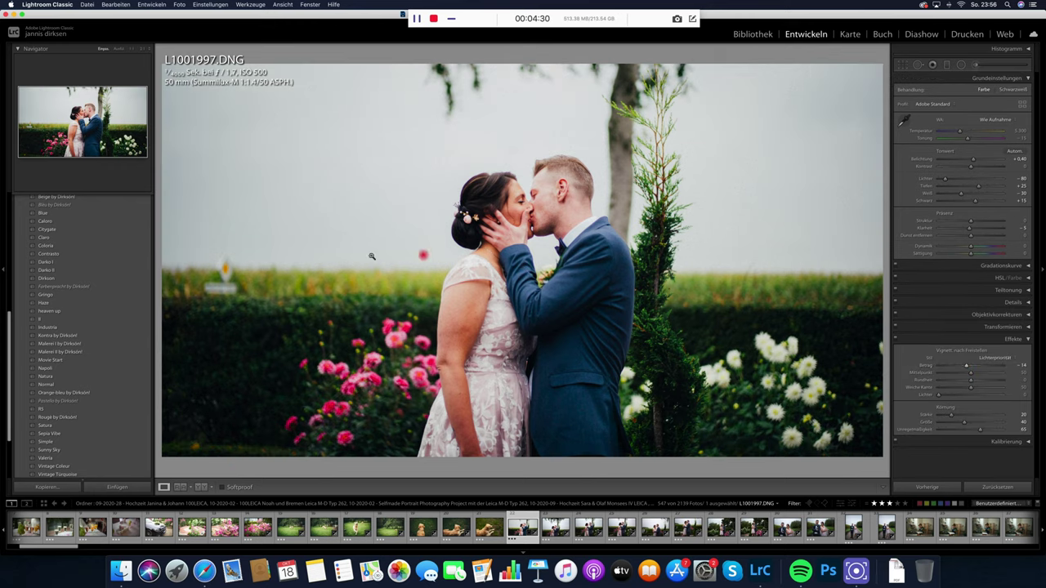
# Convert L1001997.DNG to black and white with the B&W burn preset.
pyautogui.scroll(3, 98, 253)
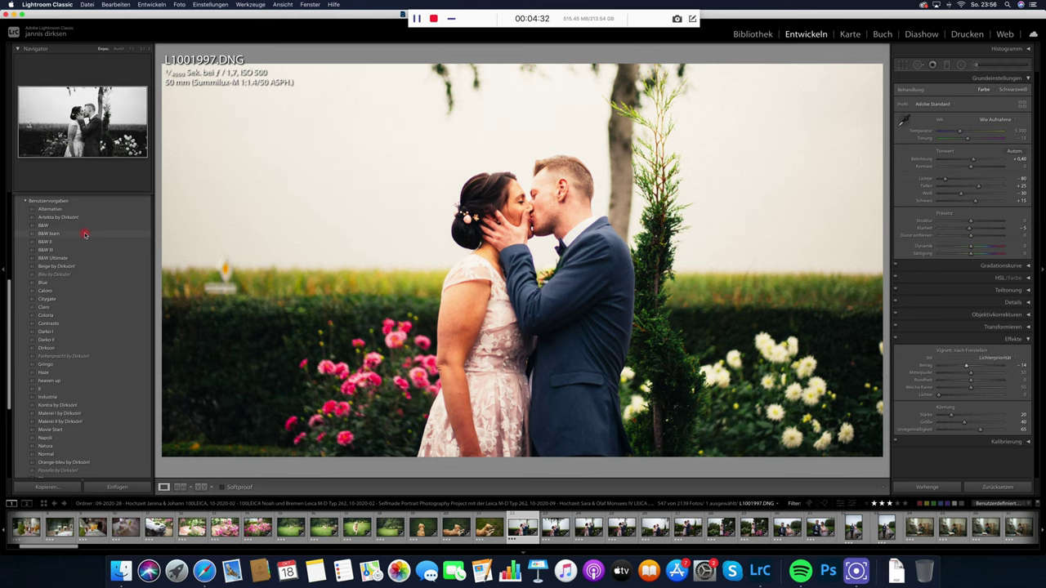
pyautogui.click(85, 235)
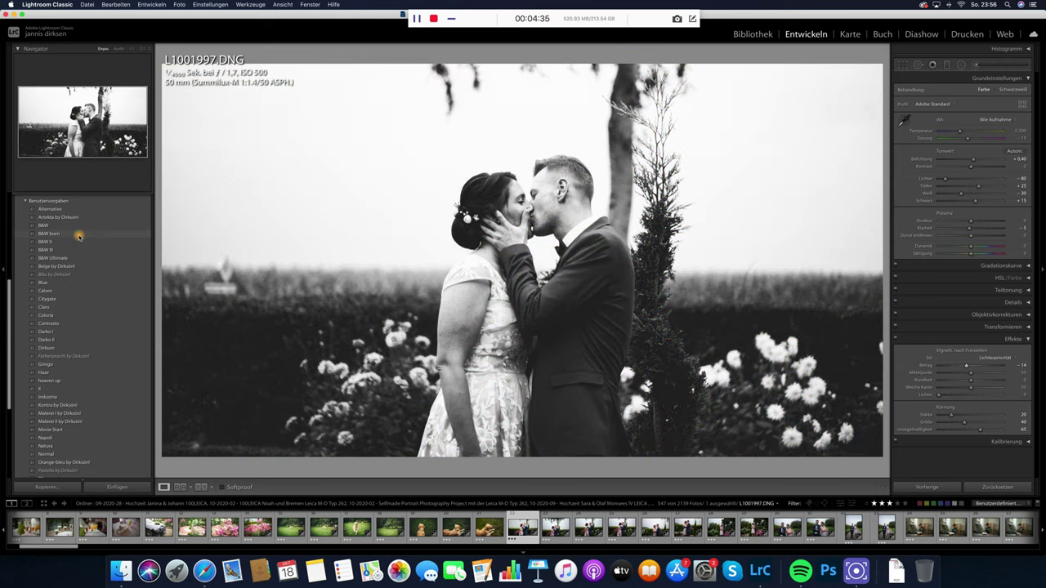
pyautogui.click(76, 235)
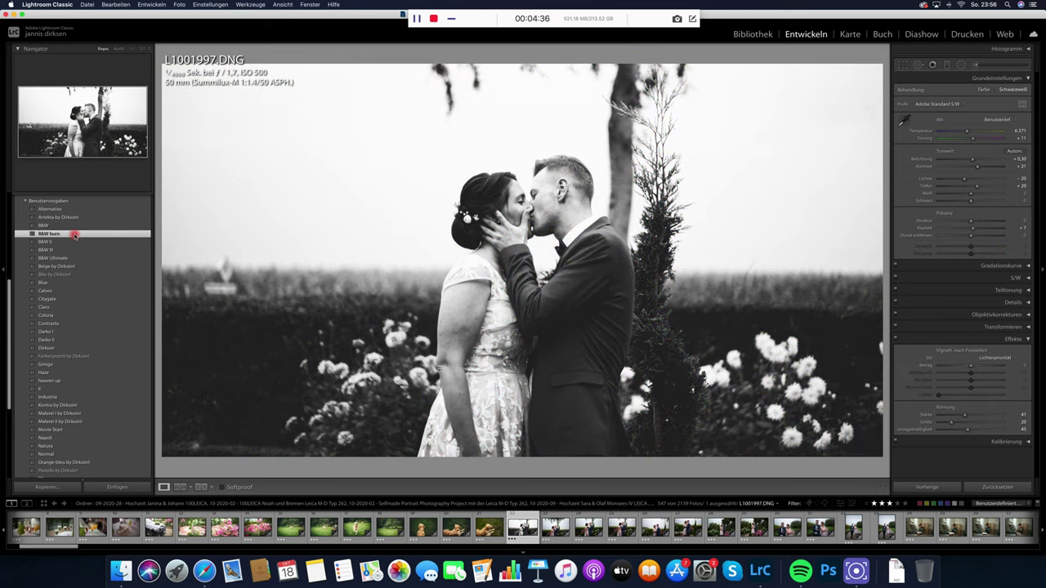
# Synchronize the black-and-white look to the wedding photos through L1002047.DNG, excluding lens corrections, local adjustments, transform, spot removal and crop.
pyautogui.keyDown('shift'); pyautogui.click(887, 527); pyautogui.keyUp('shift')
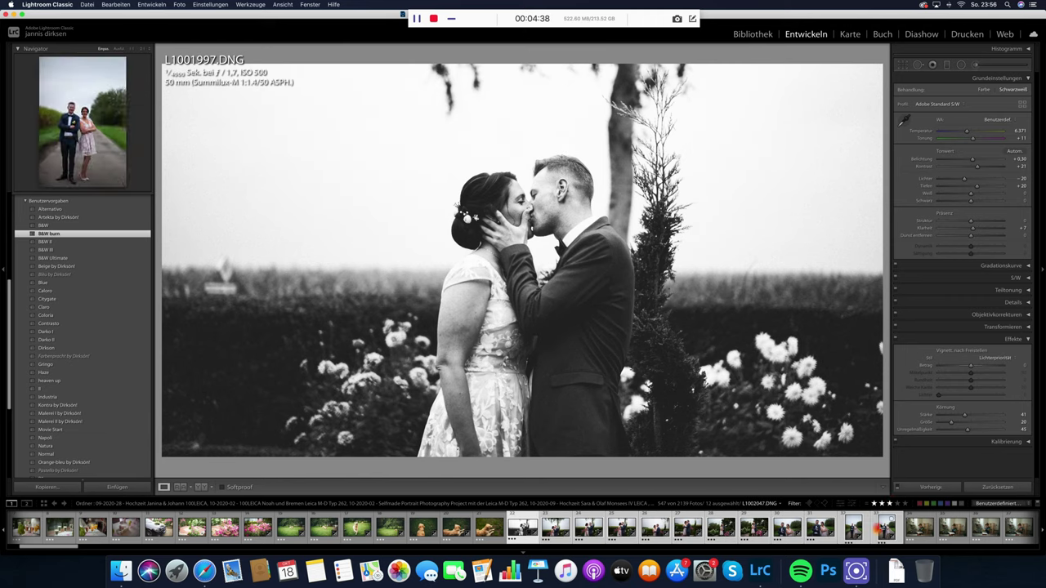
pyautogui.click(910, 489)
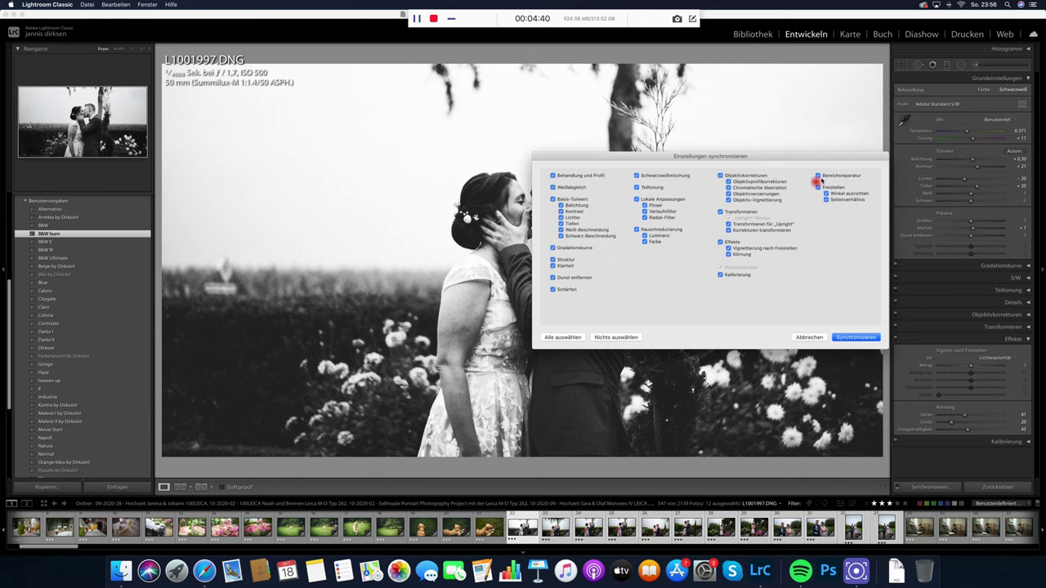
pyautogui.click(757, 177)
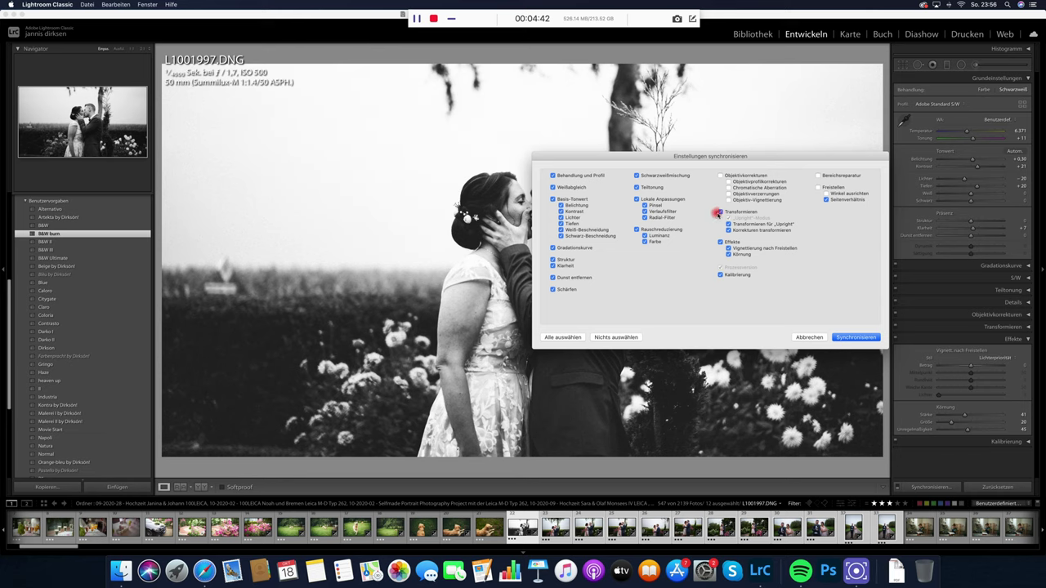
pyautogui.click(684, 199)
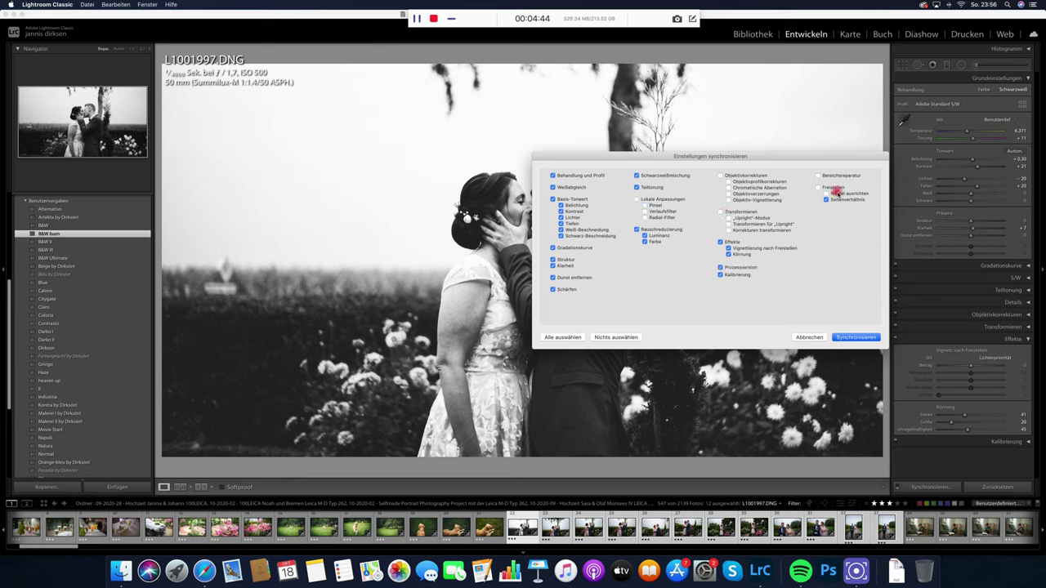
pyautogui.press('Return')
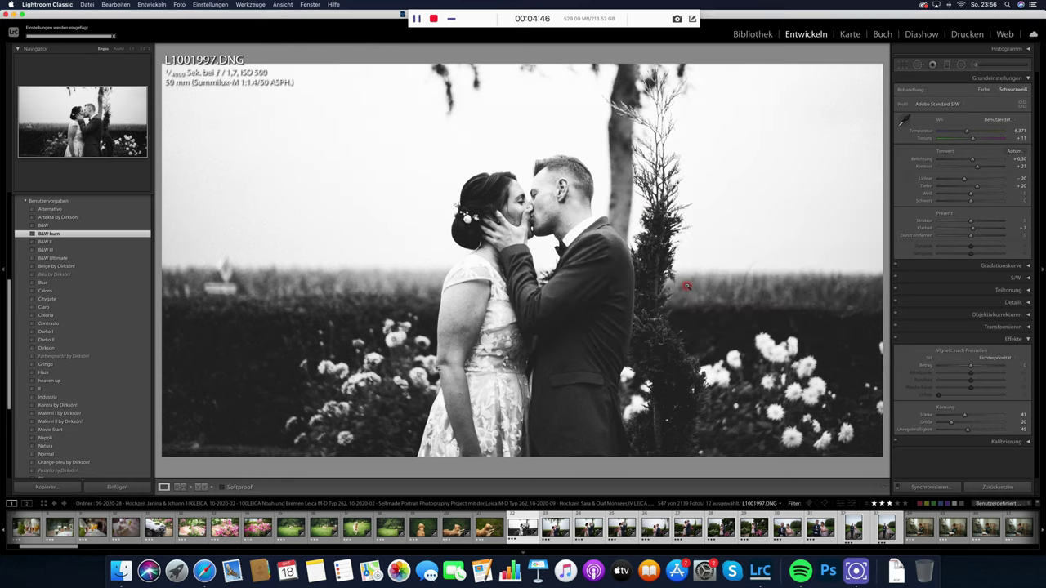
# Review the synchronized black-and-white wedding photos one by one up to the full-length portrait L1002045.DNG.
pyautogui.press('Right')
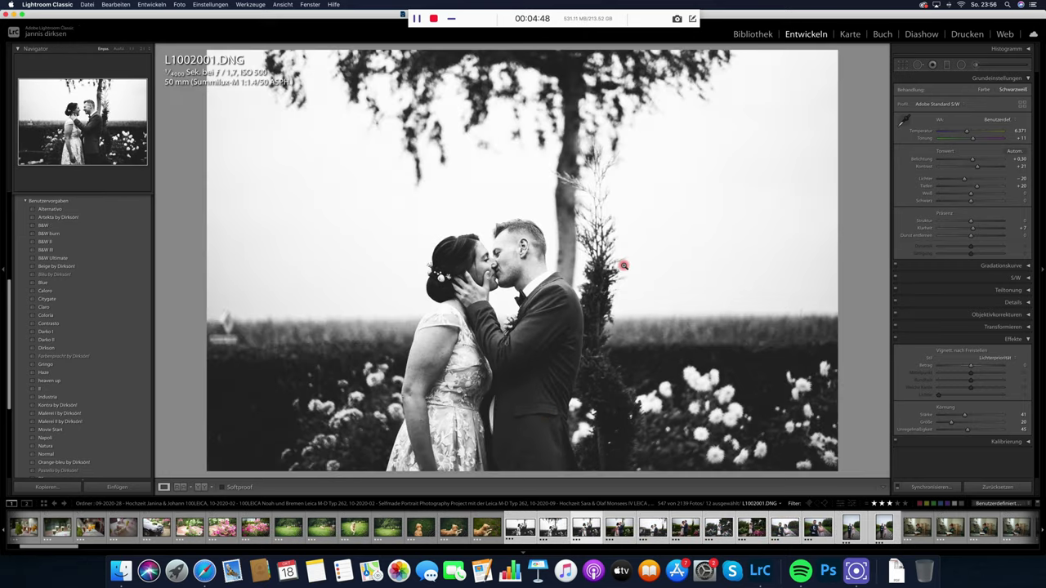
pyautogui.press('Right')
pyautogui.press('Right')
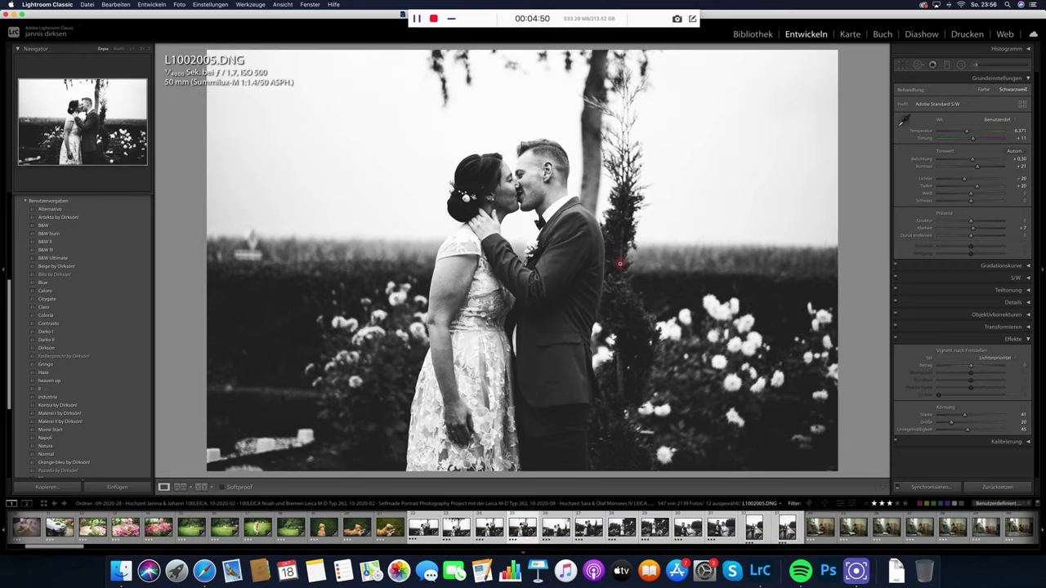
pyautogui.press('Right')
pyautogui.press('Right')
pyautogui.press('Right')
pyautogui.press('Right')
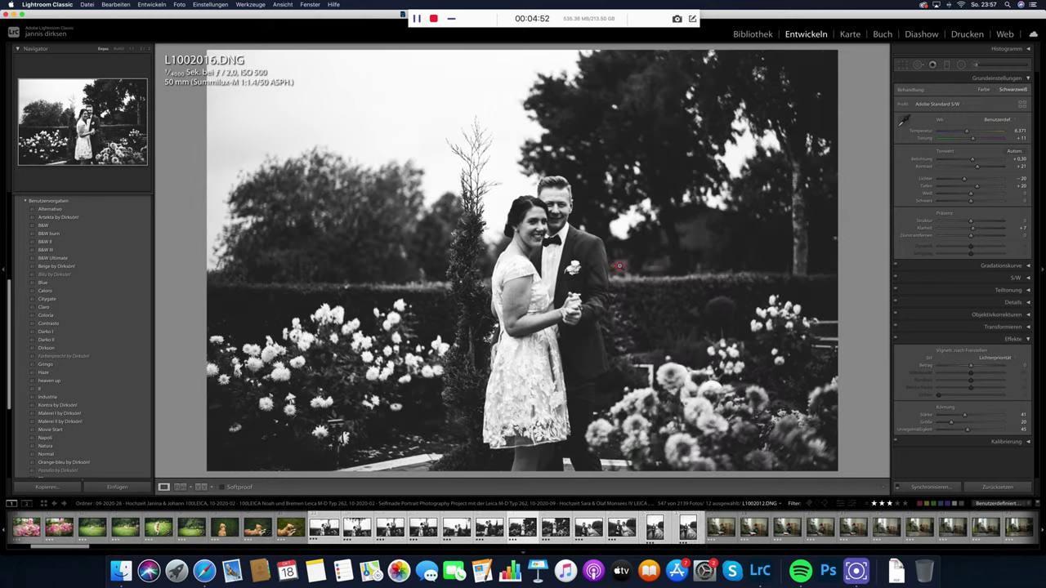
pyautogui.press('Right')
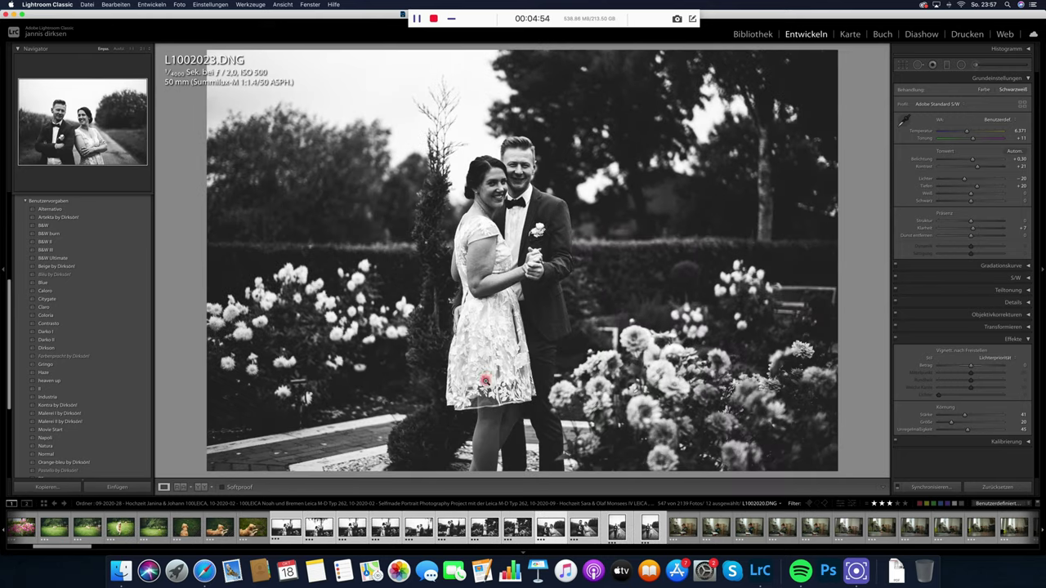
pyautogui.press('Right')
pyautogui.press('Right')
pyautogui.press('Right')
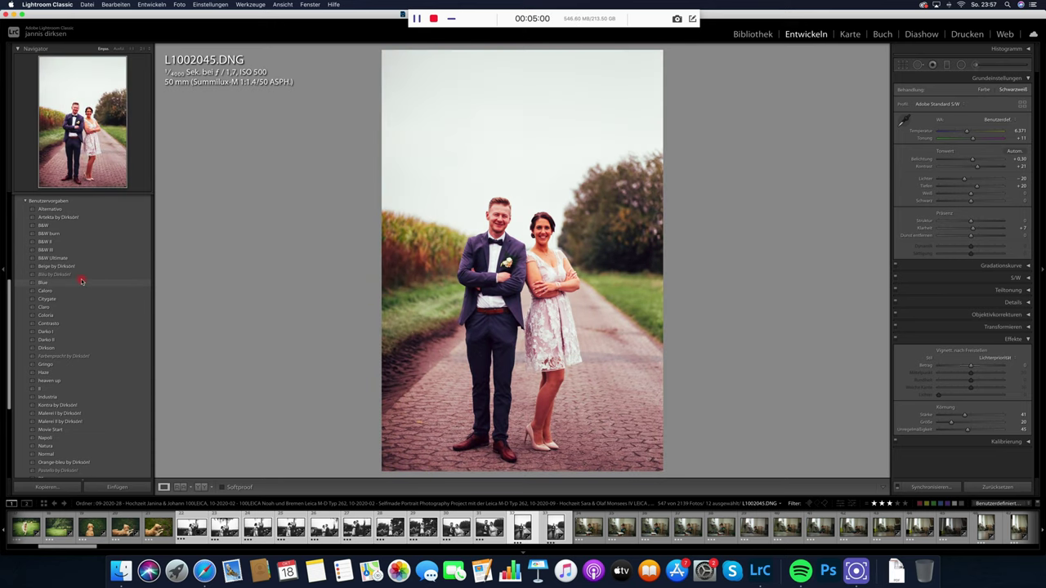
# Apply the Coloria preset to L1002045.DNG after trying Claro, raise its exposure to +1.00, and check the couple up close.
pyautogui.click(82, 308)
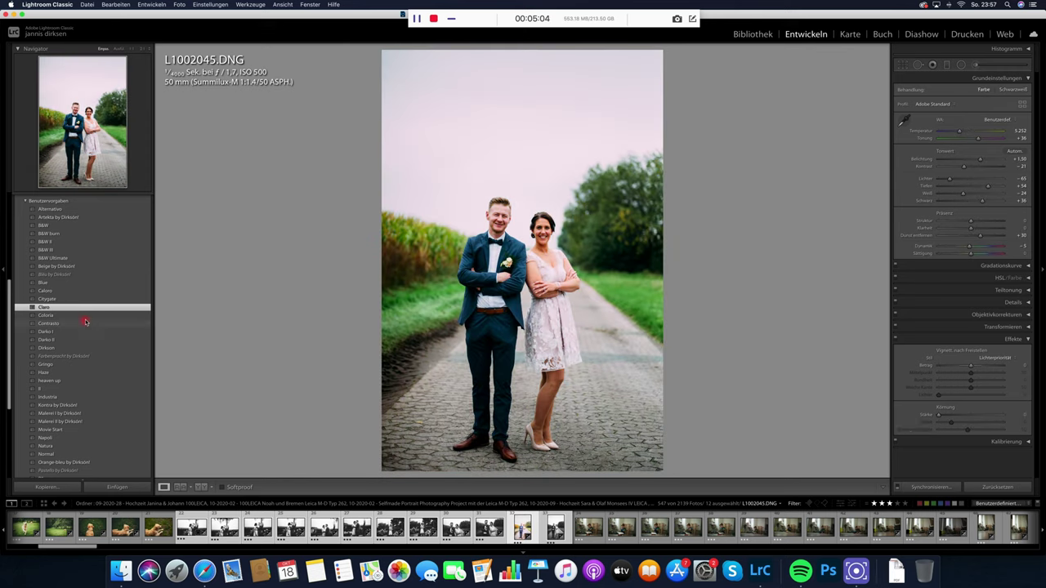
pyautogui.click(86, 318)
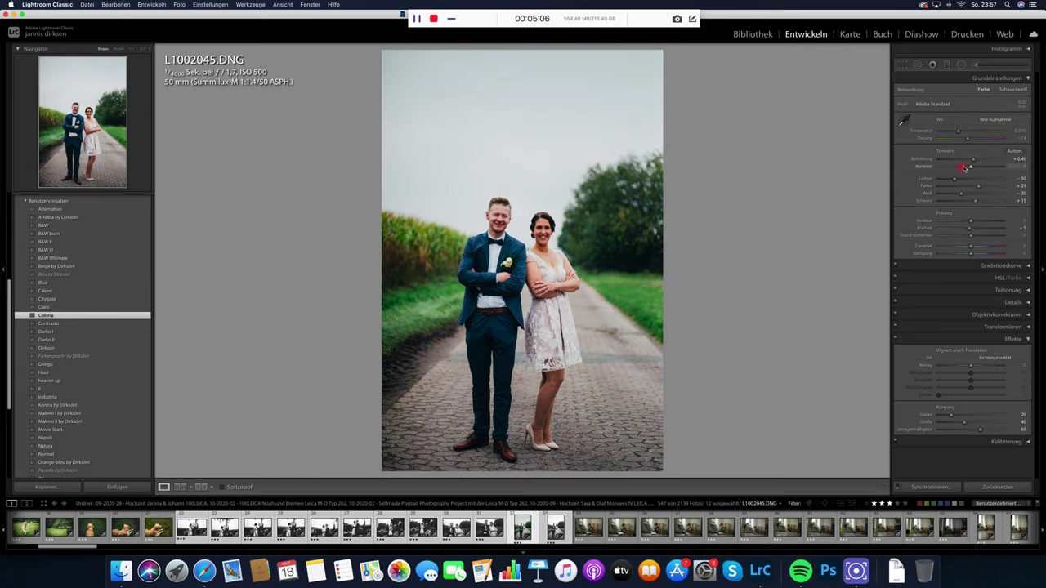
pyautogui.moveTo(974, 163); pyautogui.dragTo(976, 161)
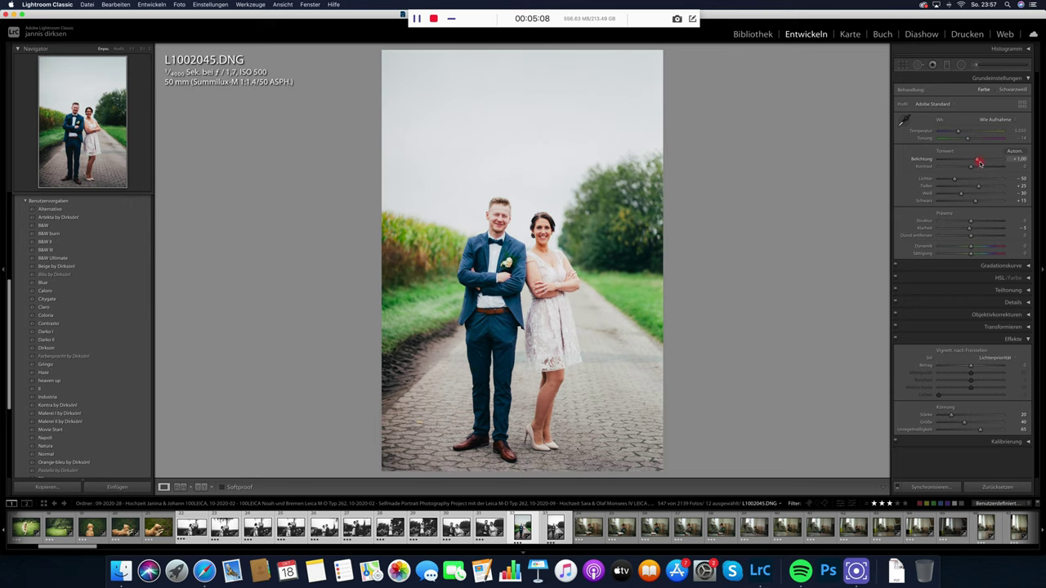
pyautogui.click(498, 219)
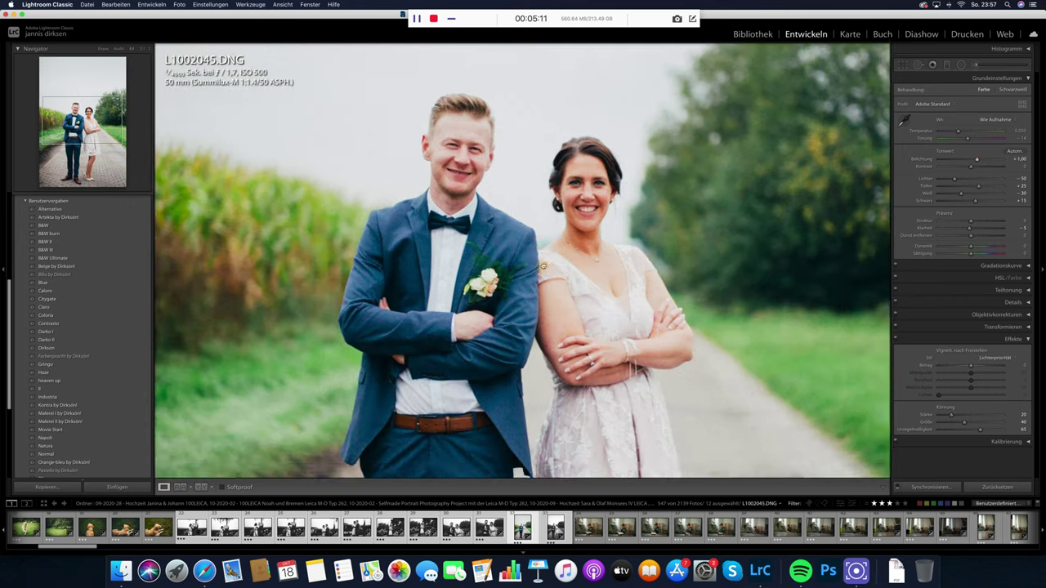
pyautogui.click(543, 266)
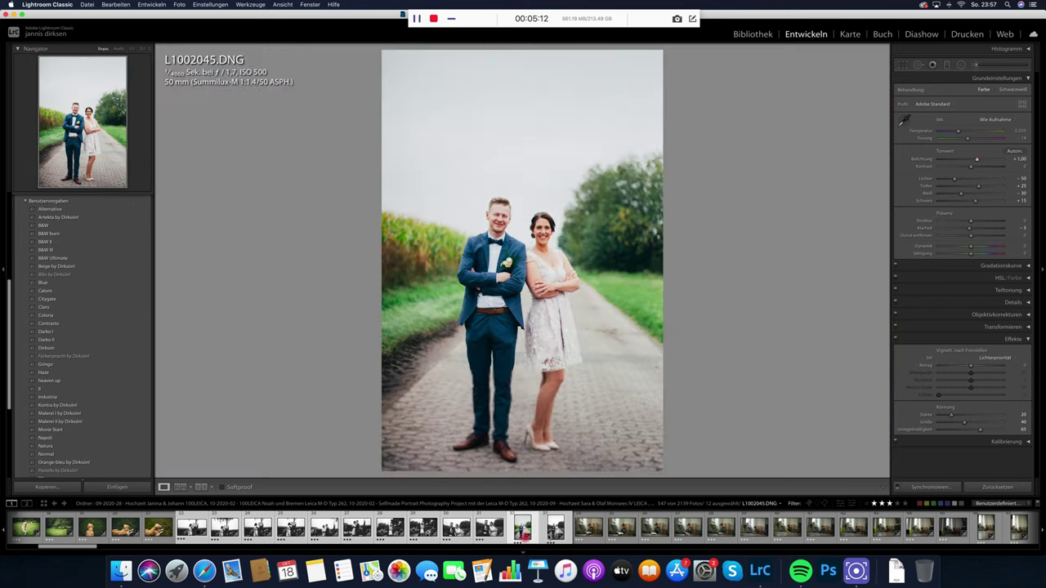
# Open the indoor photos of the boy reading and move through them to L1002054.DNG, previewing presets on the way.
pyautogui.click(590, 529)
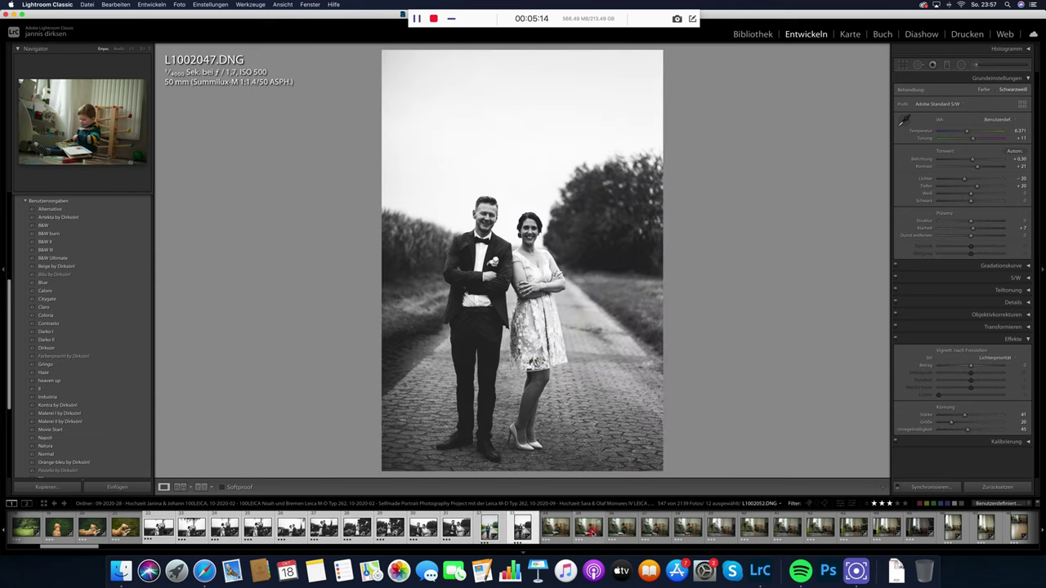
pyautogui.click(120, 347)
pyautogui.moveTo(975, 162); pyautogui.dragTo(978, 162)
pyautogui.press('Right')
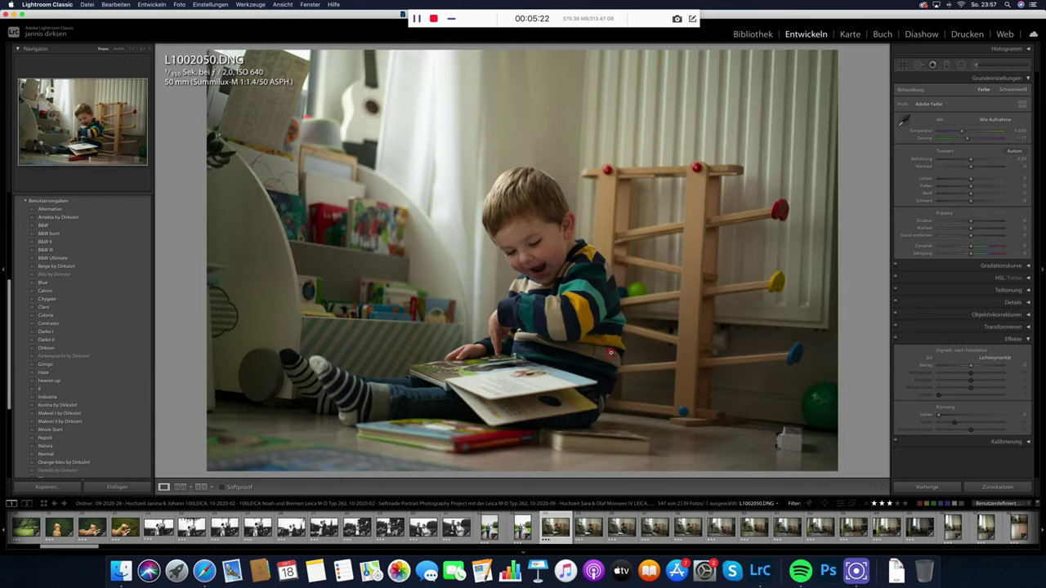
pyautogui.press('Right')
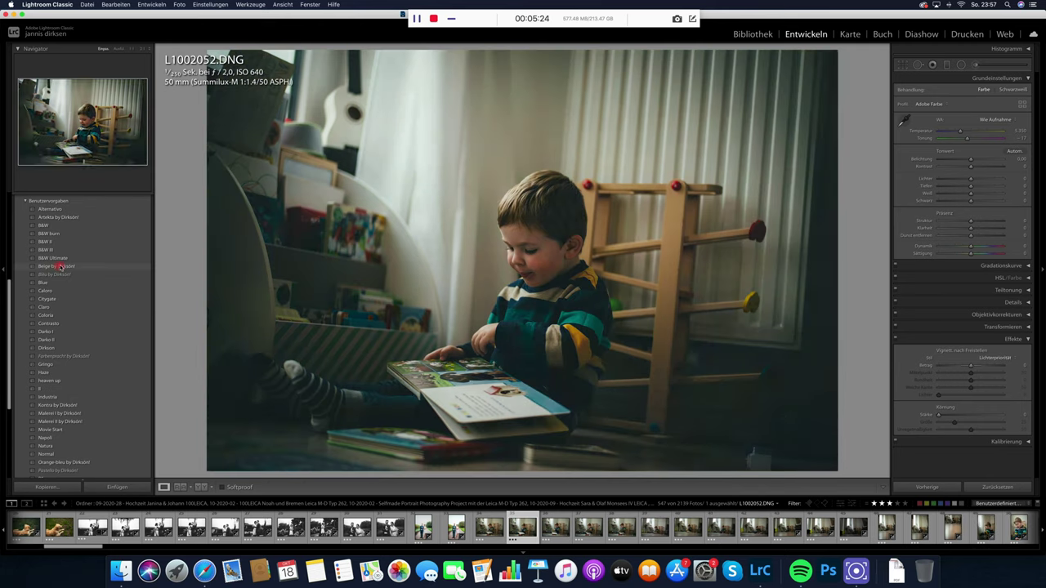
pyautogui.press('Right')
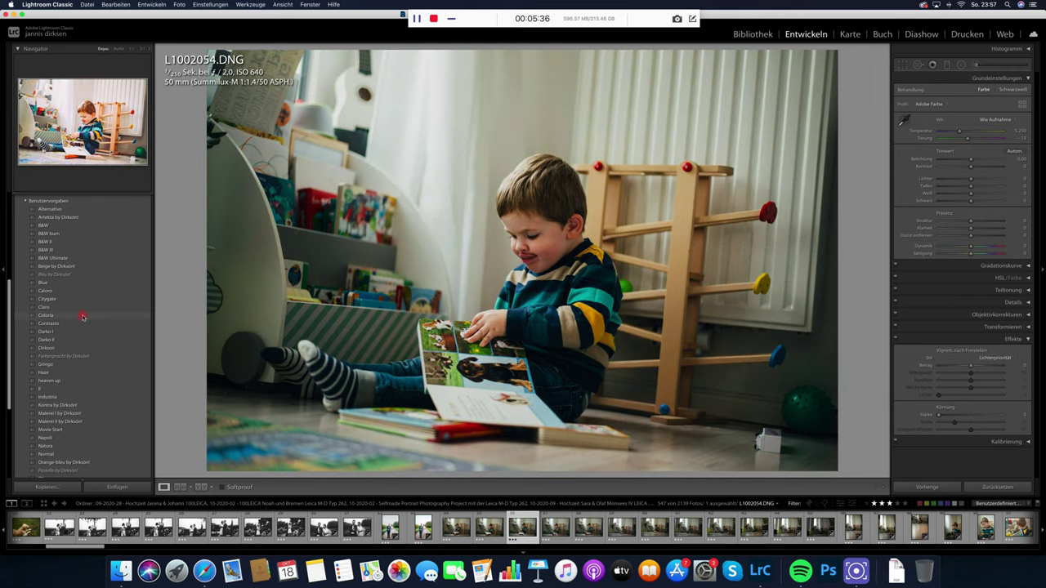
# Apply the Coloria preset to L1002054.DNG, set its exposure to +1.30, and straighten the tilted room with the crop tool.
pyautogui.click(83, 315)
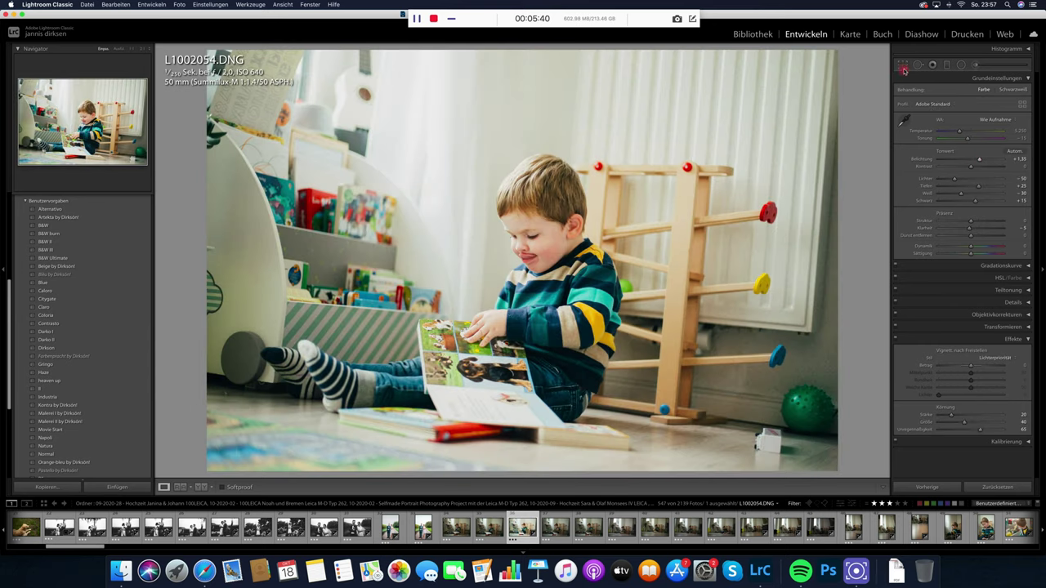
pyautogui.click(903, 65)
pyautogui.moveTo(868, 107); pyautogui.dragTo(856, 105)
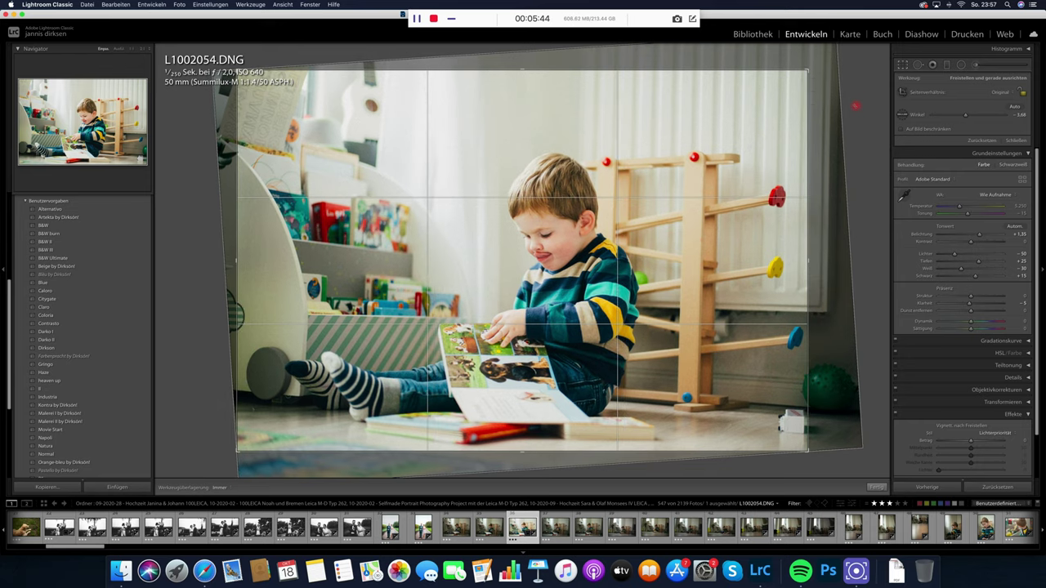
pyautogui.press('Return')
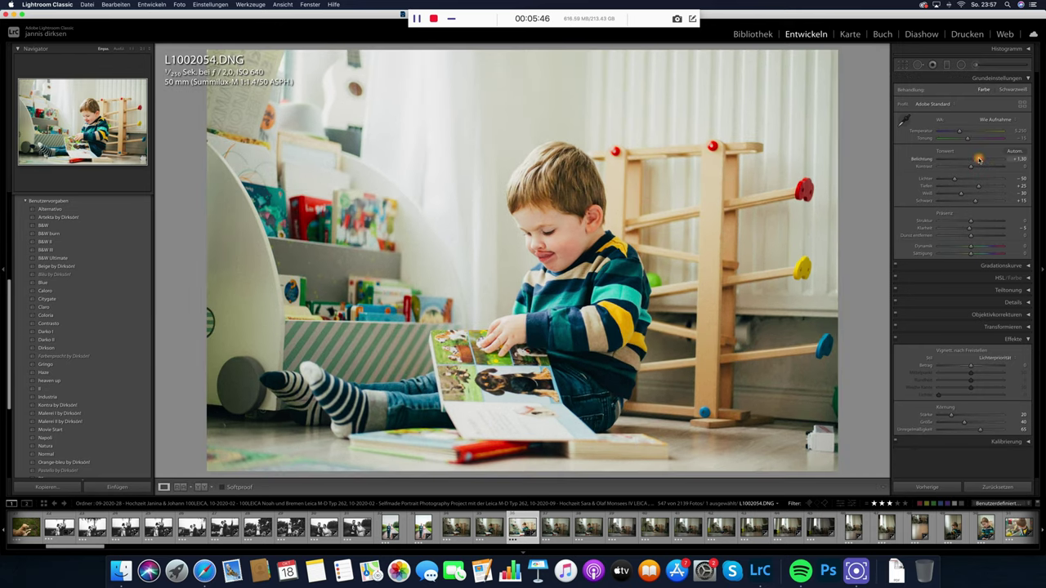
# Apply the previous photo's settings to L1002057.DNG and L1002059.DNG, with the exposure of L1002059.DNG set to +0.80.
pyautogui.press('Right')
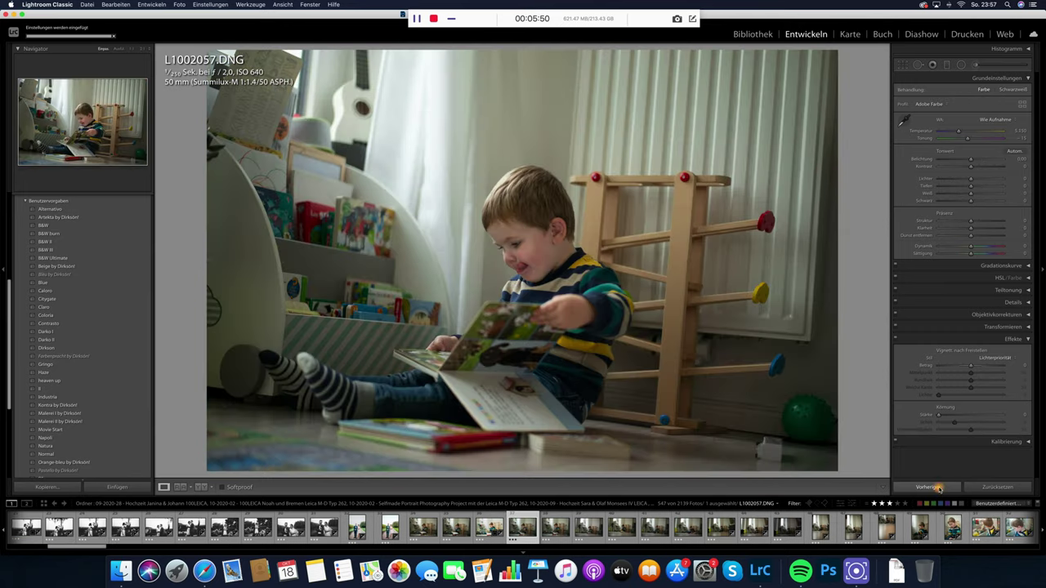
pyautogui.click(931, 487)
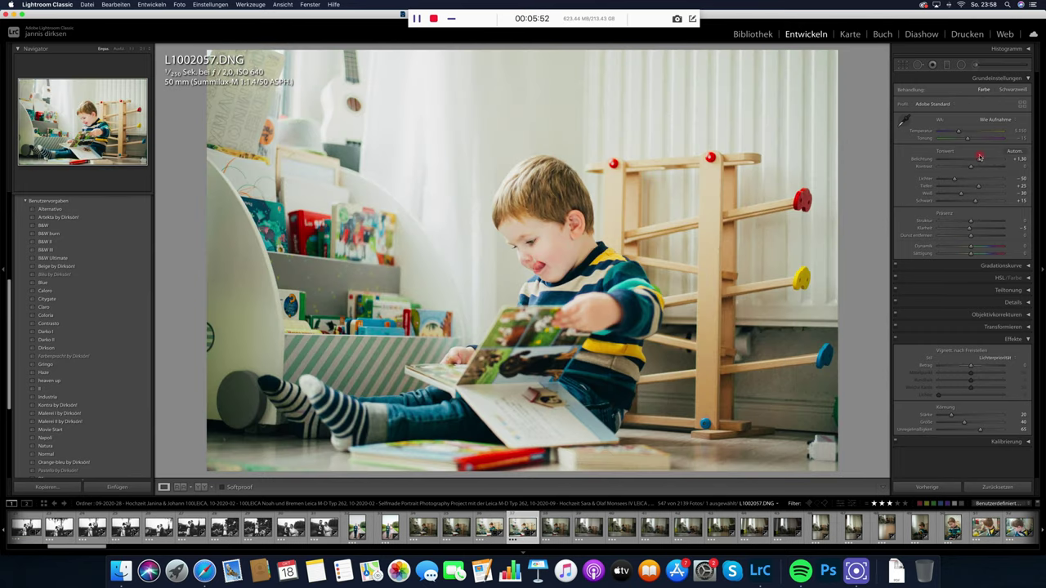
pyautogui.press('Right')
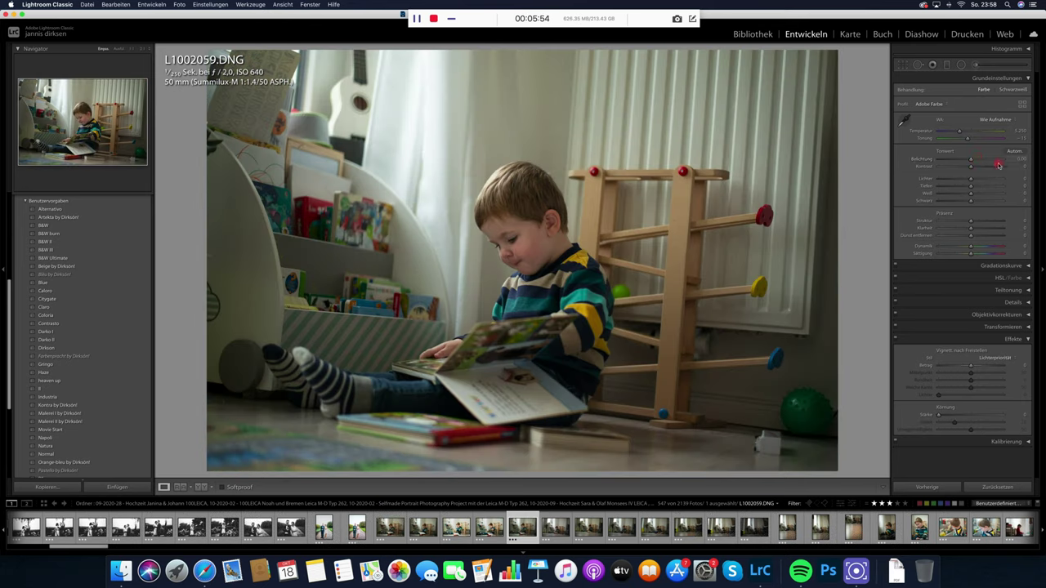
pyautogui.click(936, 488)
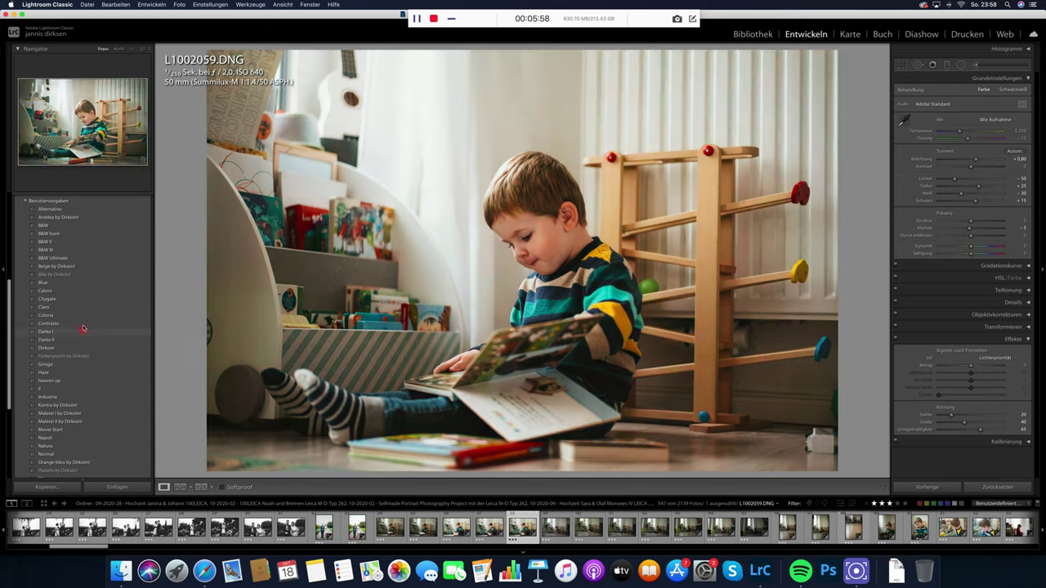
# Convert L1002067.DNG to black and white with the B&W burn preset after trying Dirkson, and raise its exposure to +1.10.
pyautogui.press('Right')
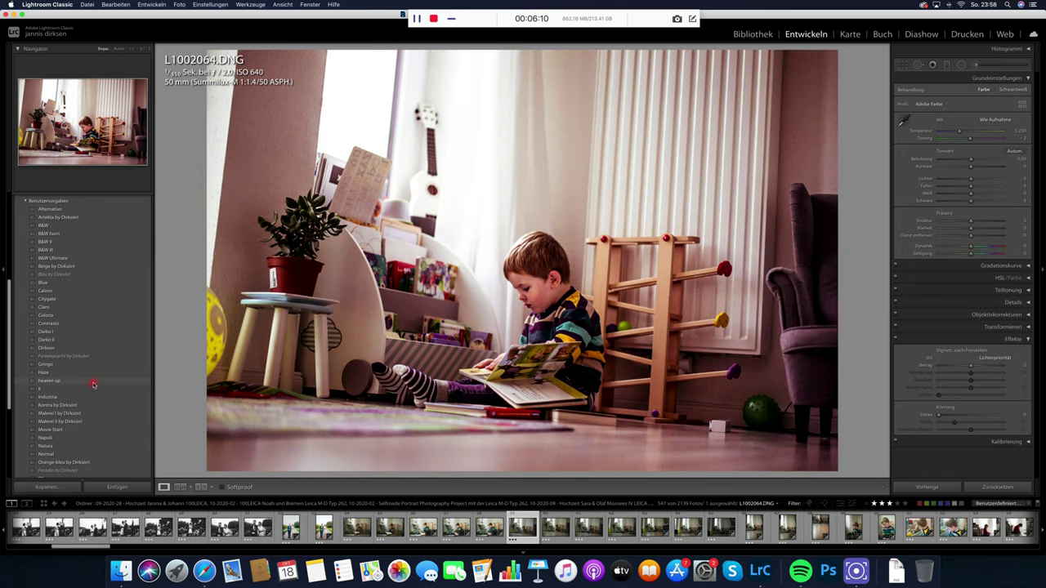
pyautogui.press('Right')
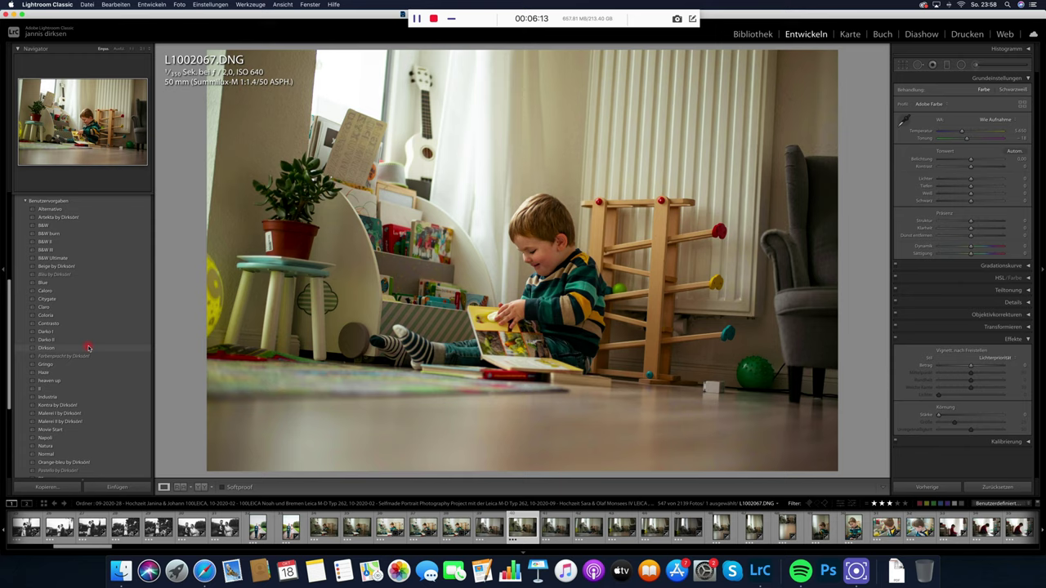
pyautogui.click(88, 348)
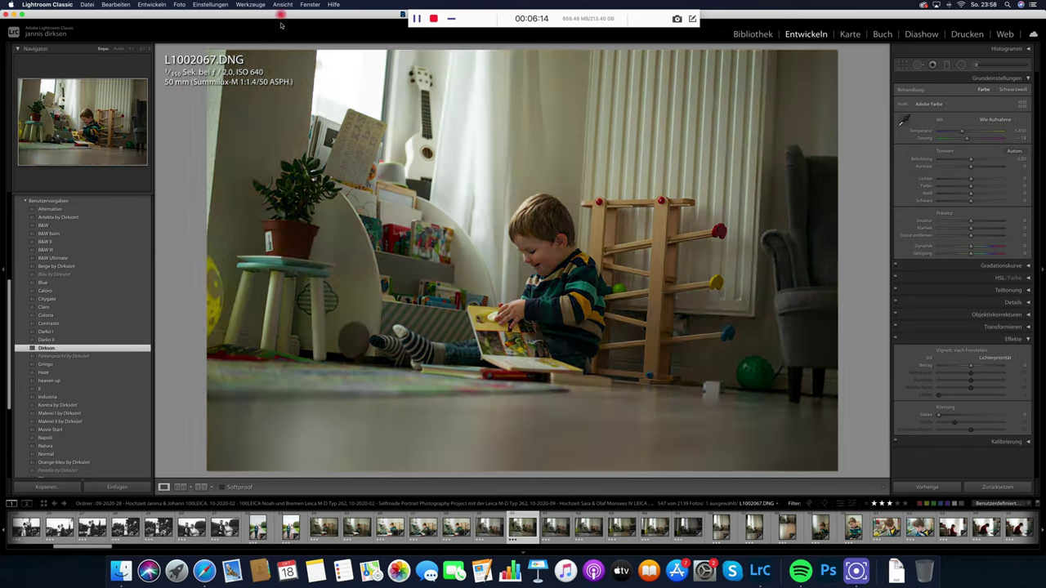
pyautogui.click(505, 246)
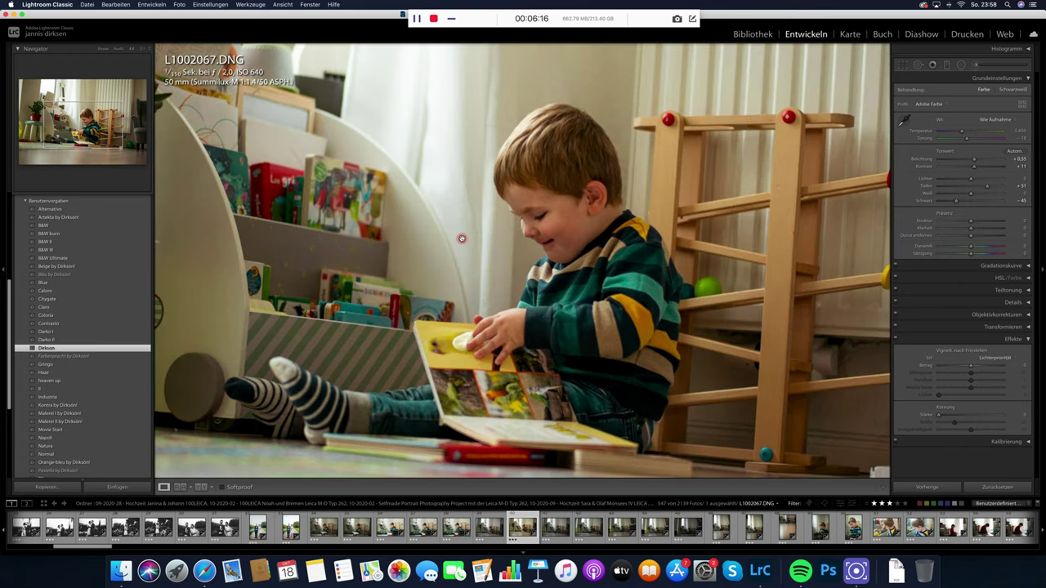
pyautogui.click(326, 272)
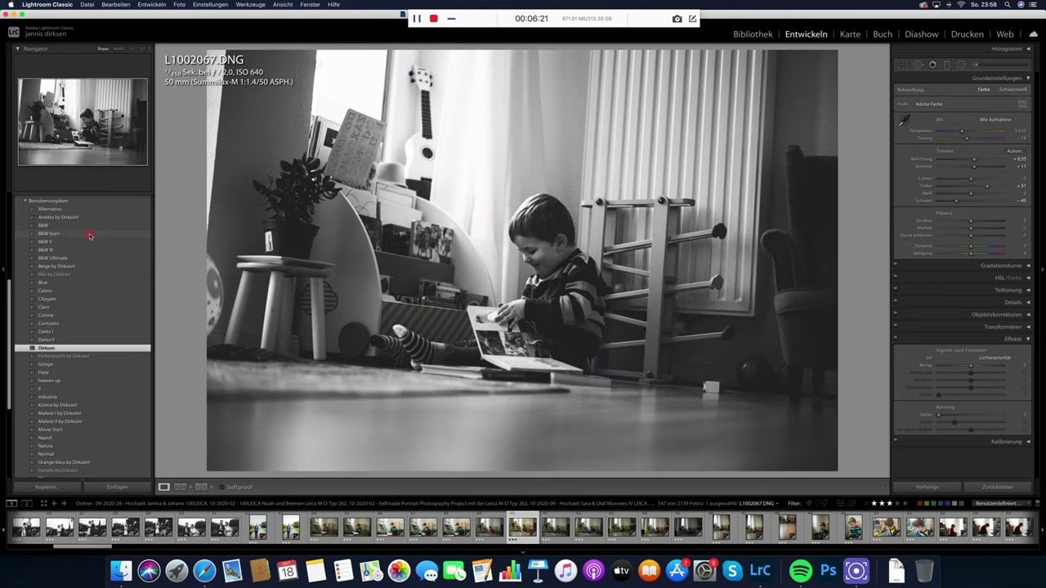
pyautogui.click(89, 235)
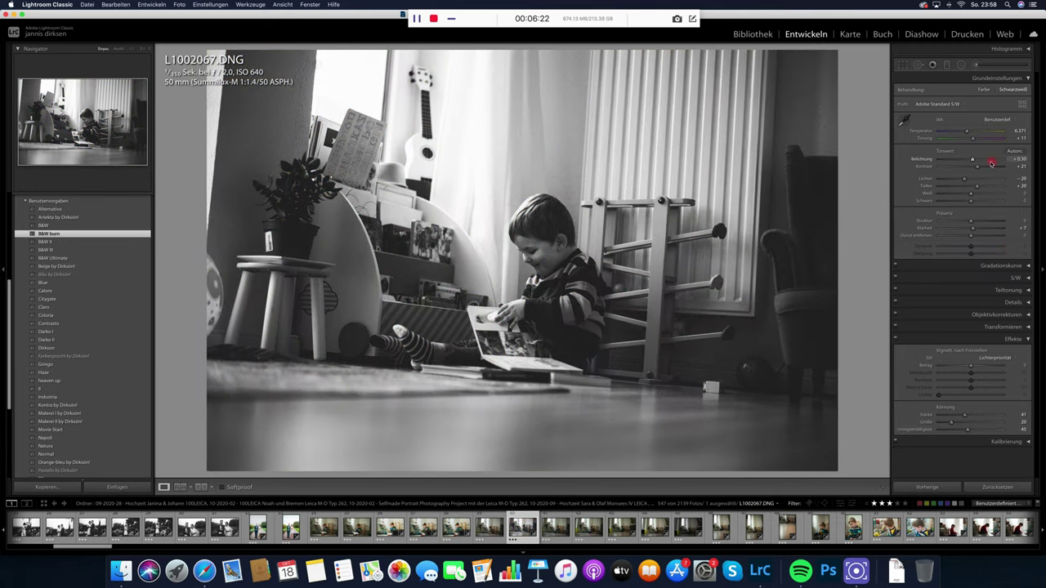
pyautogui.moveTo(977, 158); pyautogui.dragTo(979, 158)
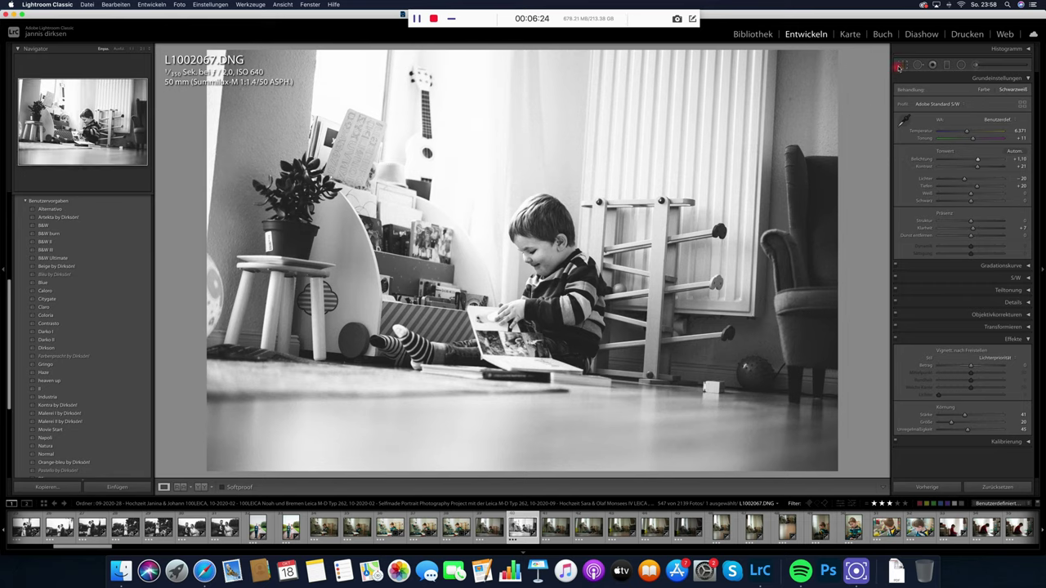
# Straighten L1002067.DNG with the crop tool and apply its settings to the next photo, L1002070.DNG.
pyautogui.click(897, 67)
pyautogui.moveTo(864, 112); pyautogui.dragTo(864, 93)
pyautogui.press('Return')
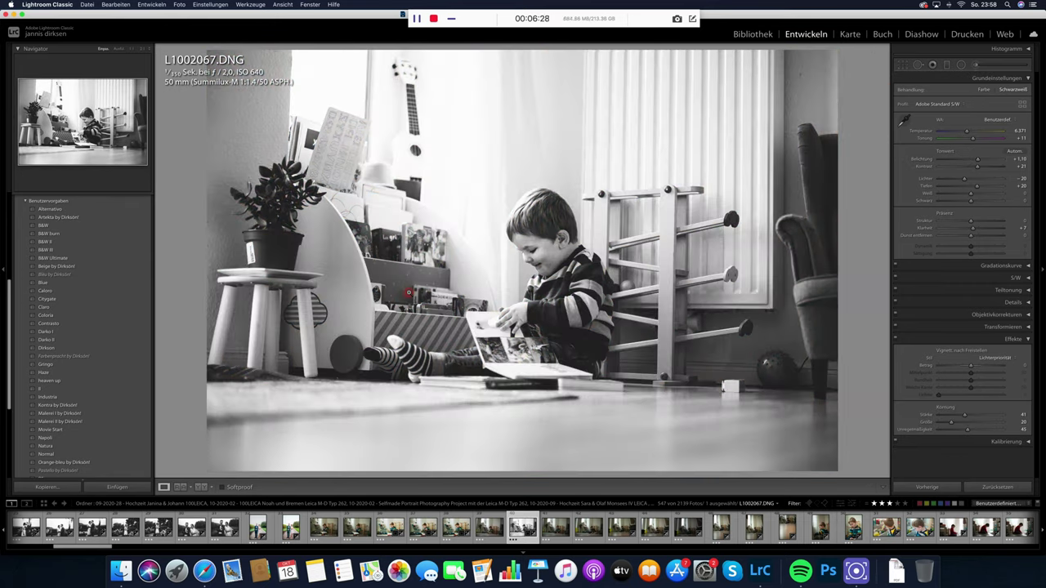
pyautogui.press('Right')
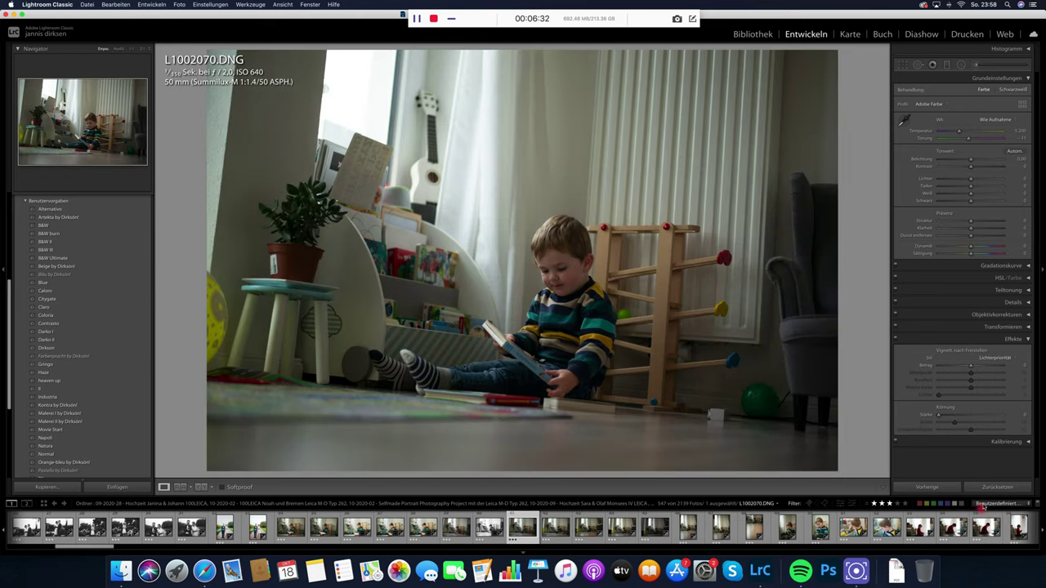
pyautogui.click(956, 485)
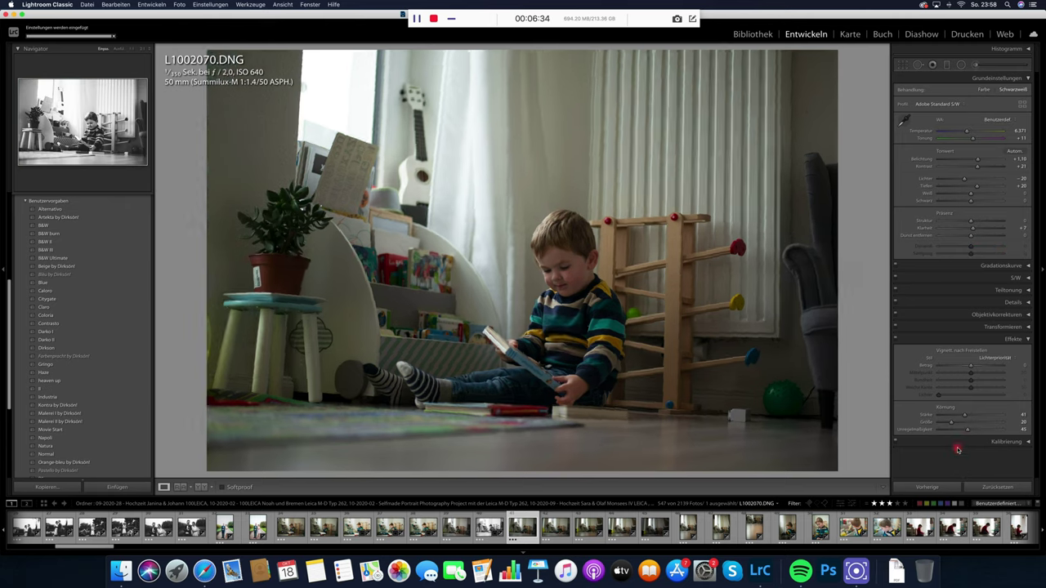
# Apply the Claro preset to L1002071.DNG and rotate the crop slightly to straighten the room.
pyautogui.press('Right')
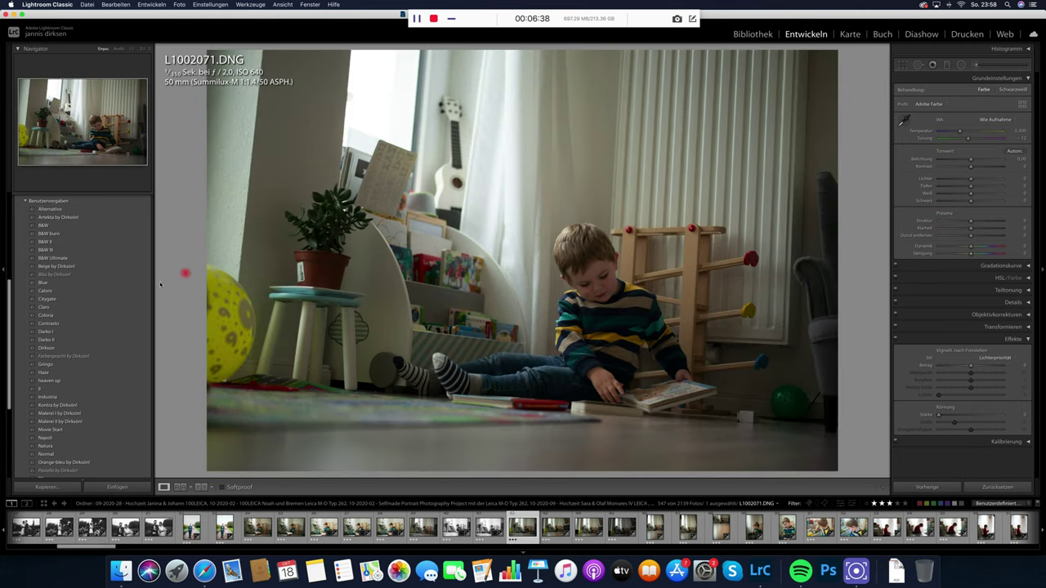
pyautogui.click(81, 339)
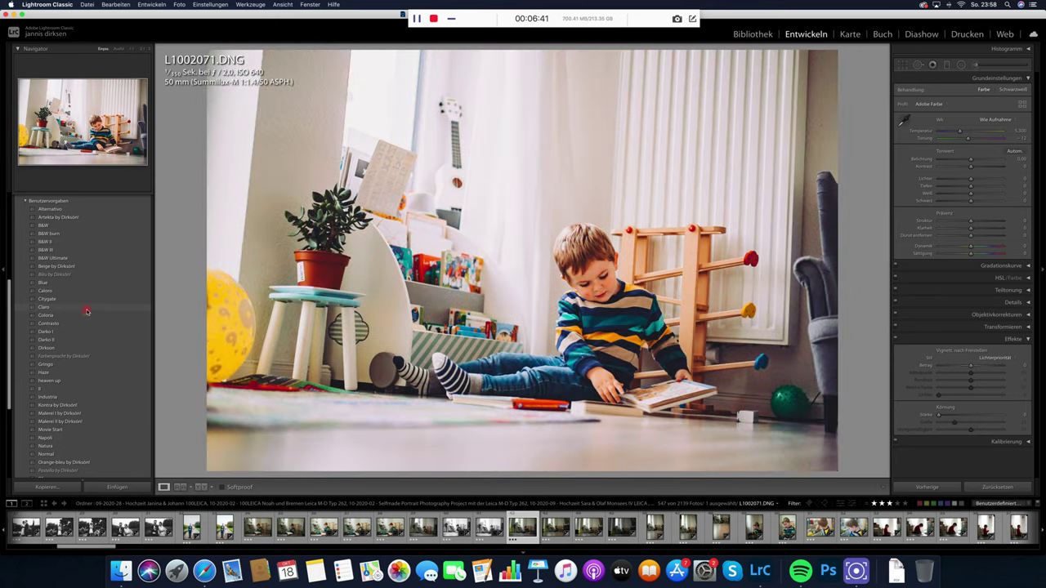
pyautogui.click(86, 309)
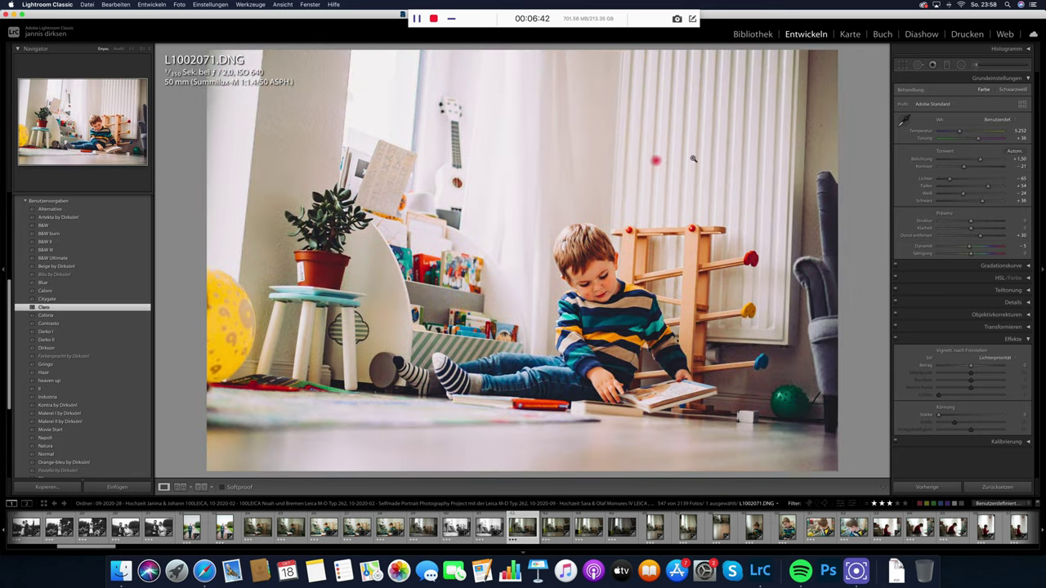
pyautogui.click(905, 68)
pyautogui.moveTo(859, 143); pyautogui.dragTo(859, 114)
pyautogui.press('Return')
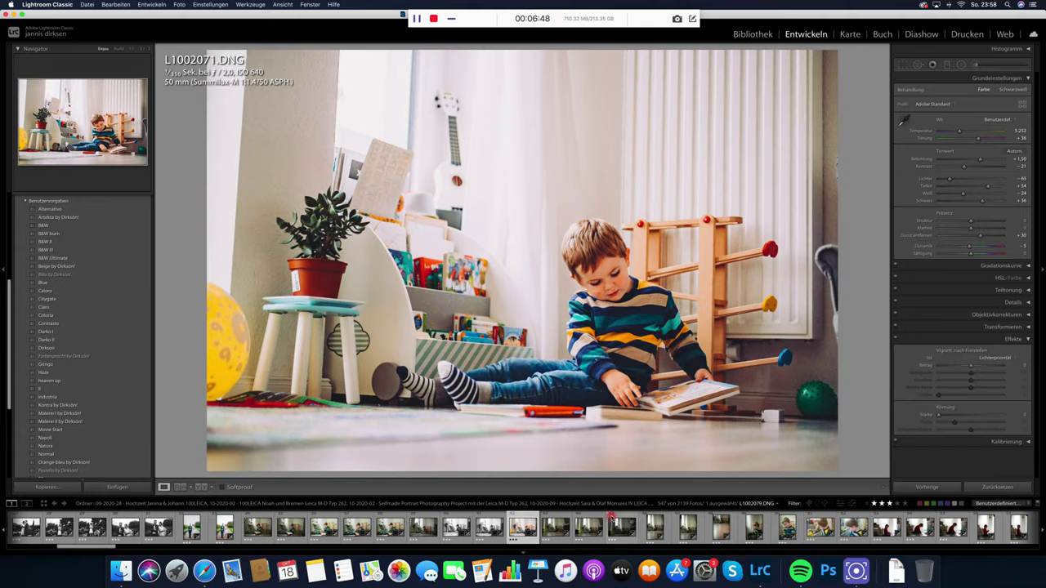
# Apply the Beige by Dirkson! preset to the dark room photo L1002079.DNG and raise its exposure to +2.40.
pyautogui.click(619, 528)
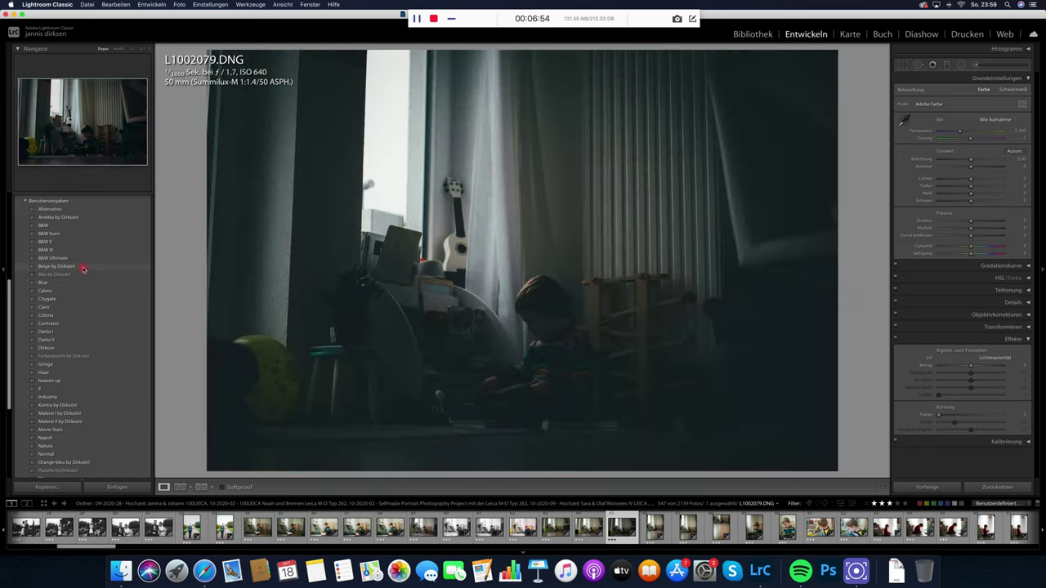
pyautogui.click(82, 266)
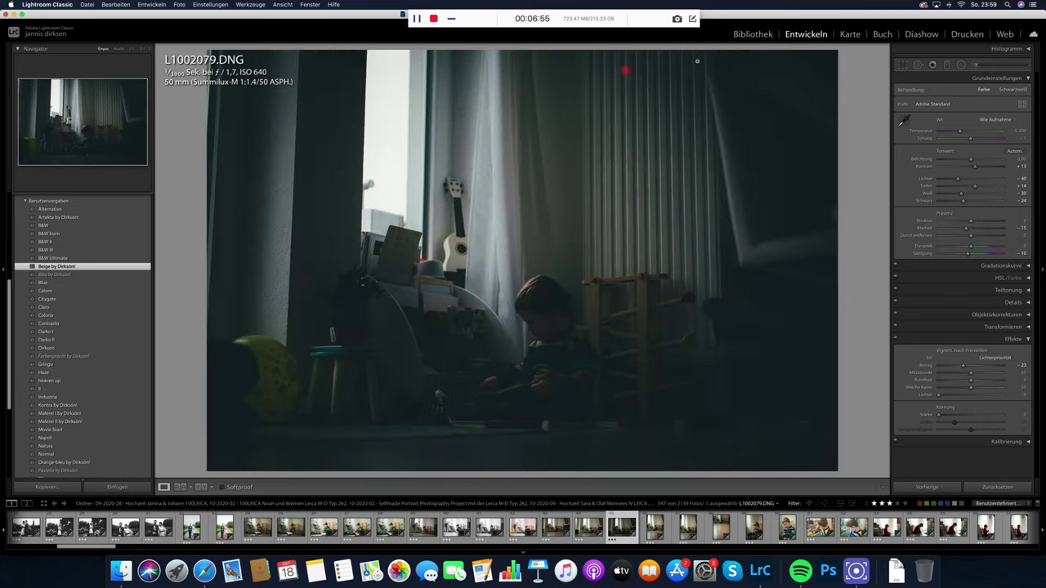
pyautogui.click(987, 158)
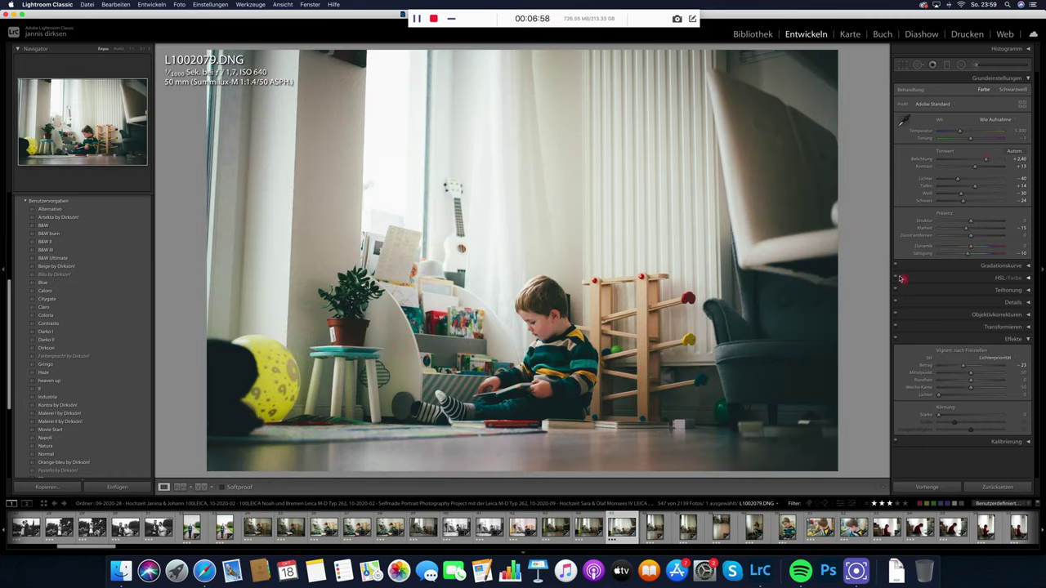
# Browse the boy's close-ups from L1002097.DNG and the photos that follow, stopping at L1002103.DNG with the boy kneeling in a red shirt.
pyautogui.click(786, 527)
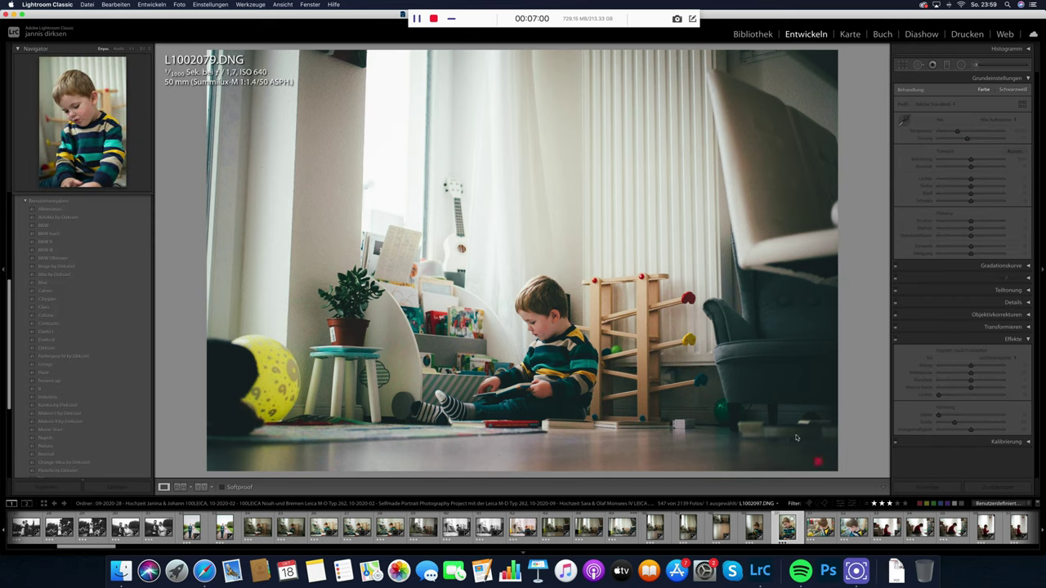
pyautogui.press('Right')
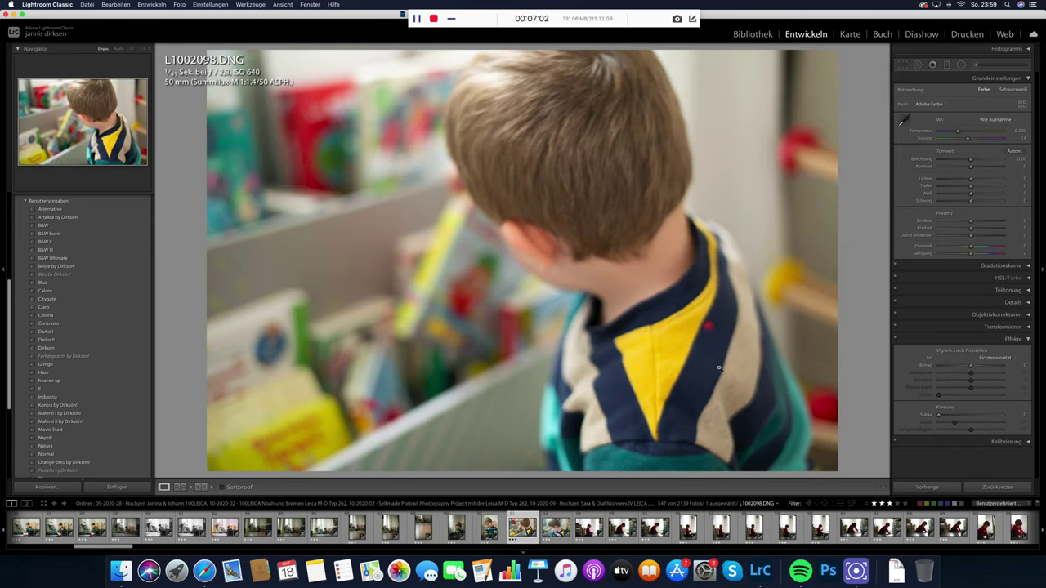
pyautogui.press('Right')
pyautogui.press('Right')
pyautogui.press('Right')
pyautogui.press('Right')
pyautogui.press('Right')
pyautogui.press('Right')
pyautogui.press('Right')
pyautogui.press('Right')
pyautogui.press('Right')
pyautogui.press('Right')
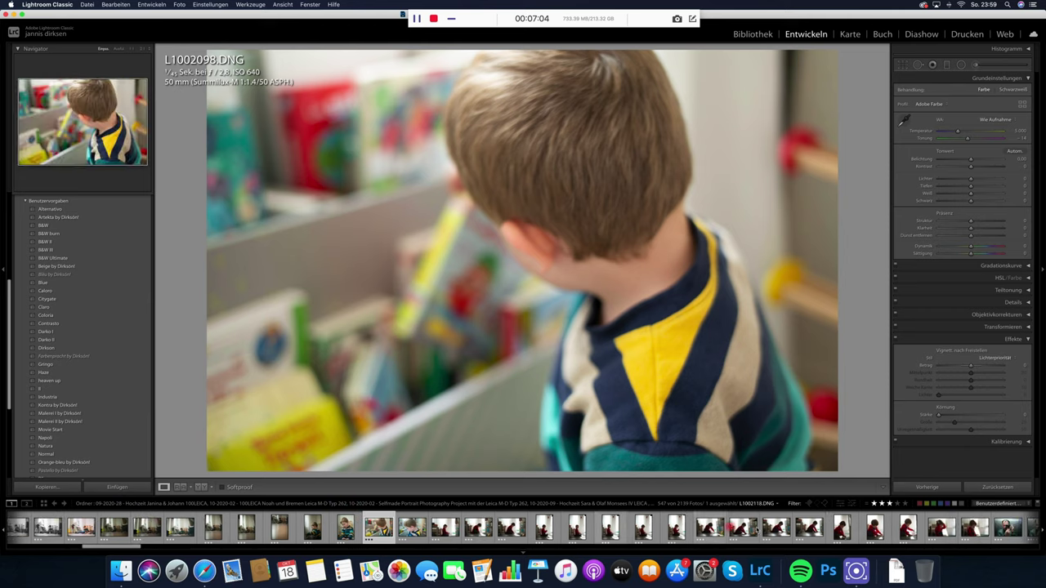
pyautogui.press('Right')
pyautogui.press('Right')
pyautogui.press('Right')
pyautogui.press('Right')
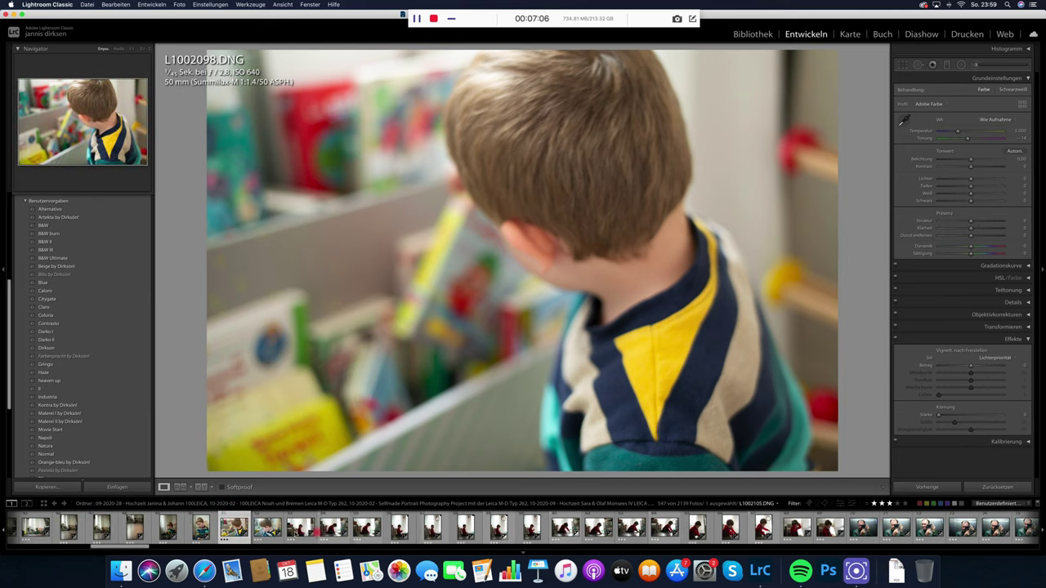
pyautogui.press('Left')
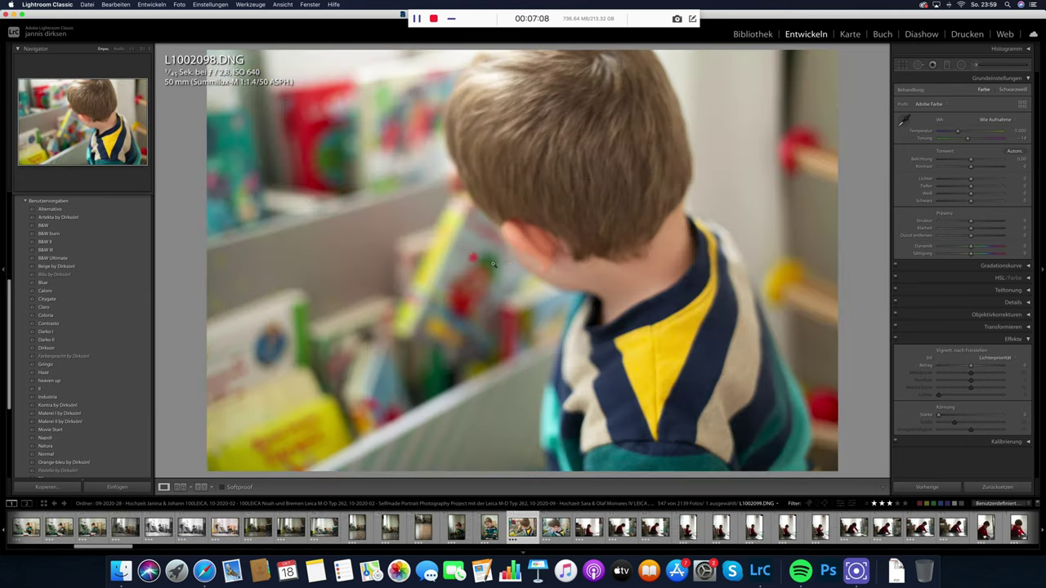
pyautogui.press('Right')
pyautogui.press('Right')
pyautogui.press('Right')
pyautogui.press('Right')
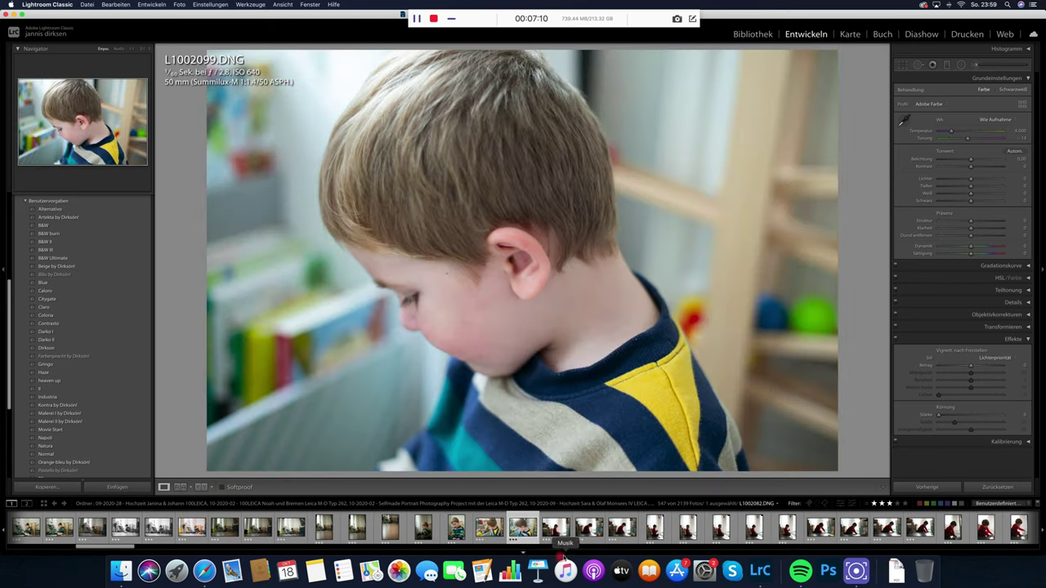
pyautogui.press('Right')
pyautogui.press('Right')
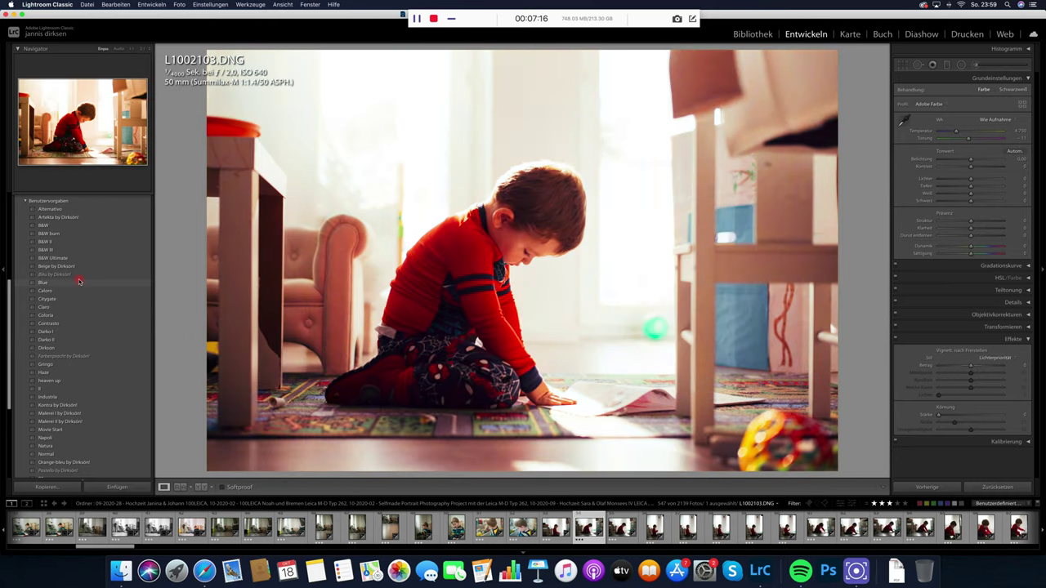
# Raise the exposure of L1002105.DNG to +0.95 and apply the B&W burn preset to the photo.
pyautogui.press('Right')
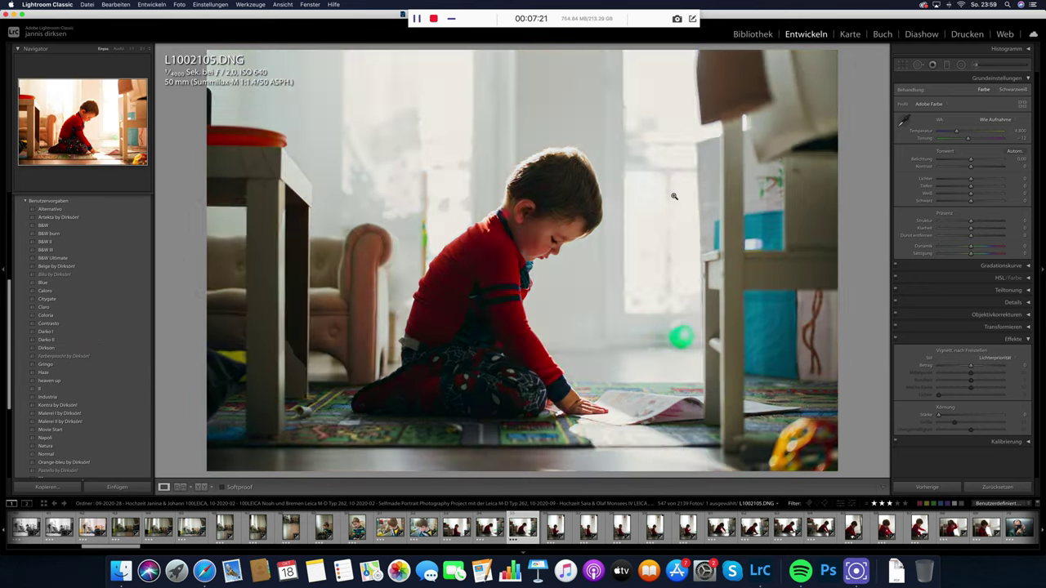
pyautogui.click(1002, 152)
pyautogui.moveTo(980, 161); pyautogui.dragTo(977, 159)
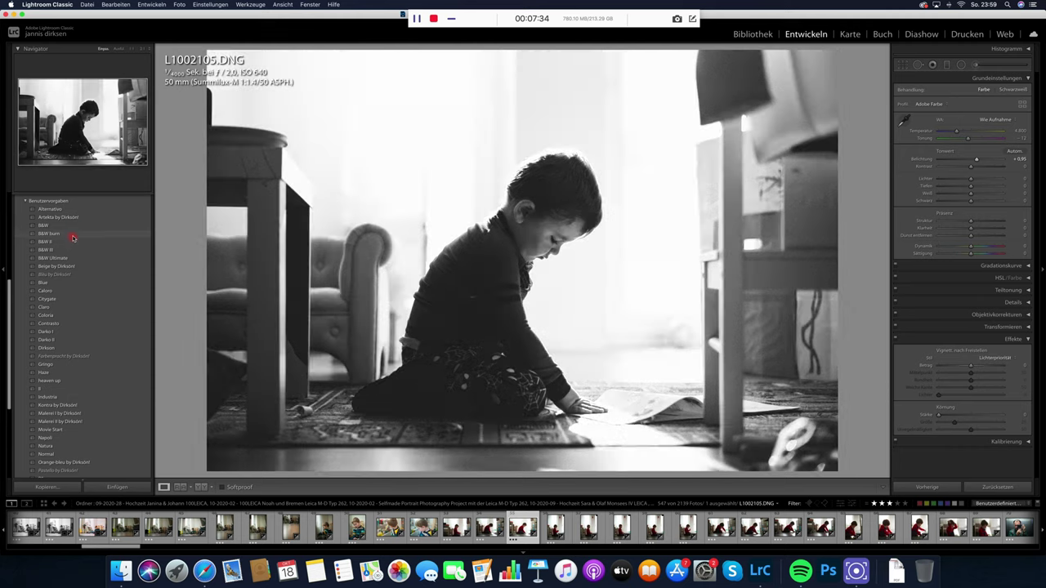
pyautogui.click(73, 235)
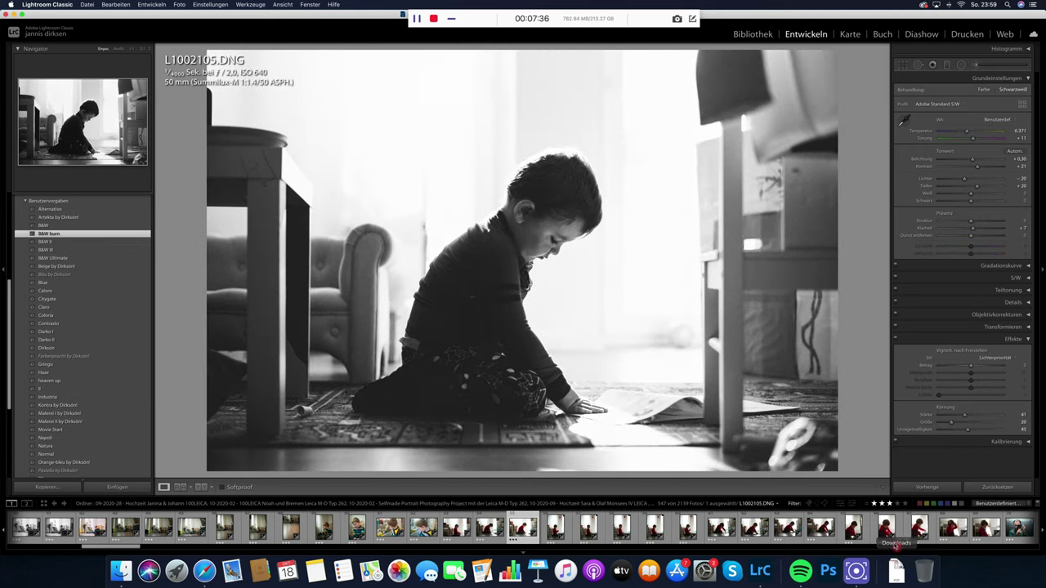
# Select all photos from L1002105.DNG through the last shot of the kneeling boy, L1002142.DNG, and synchronize the develop settings across them.
pyautogui.scroll(-2, 805, 535)
pyautogui.keyDown('shift'); pyautogui.click(827, 528); pyautogui.keyUp('shift')
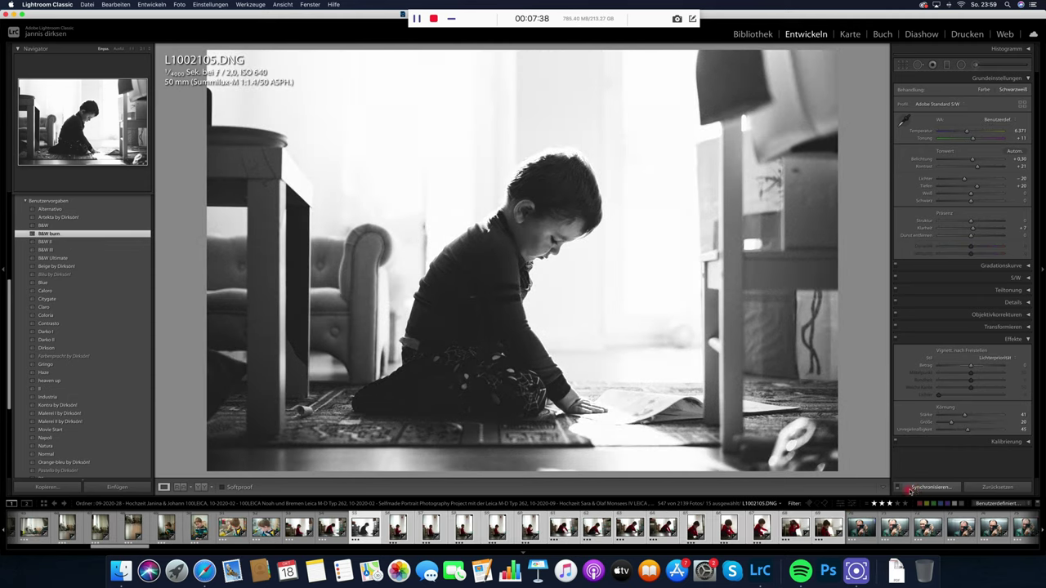
pyautogui.click(931, 487)
pyautogui.press('Return')
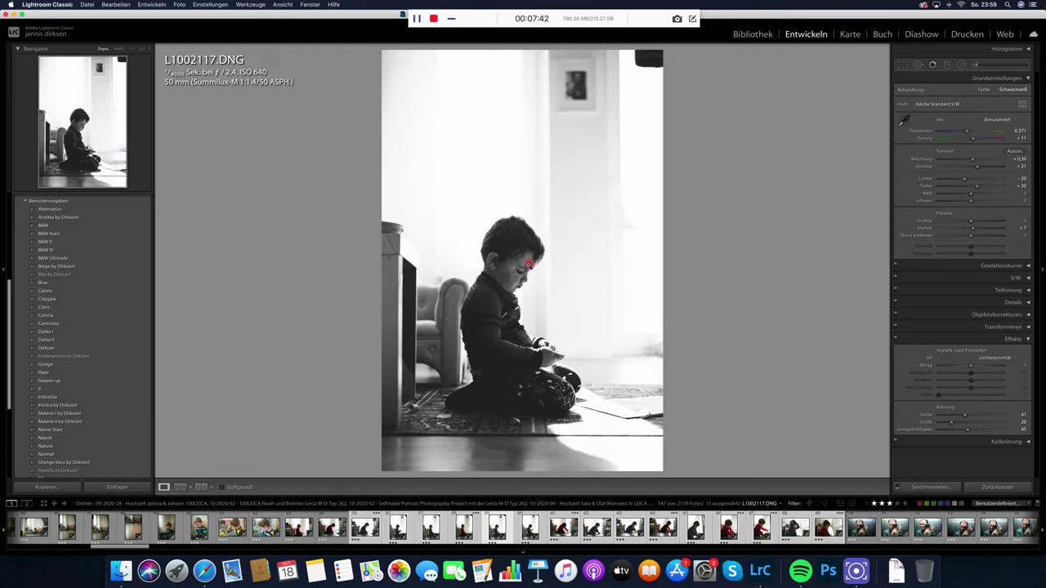
# Inspect the boy's face in L1002117.DNG at full size and raise the photo's exposure to +0.85.
pyautogui.click(530, 264)
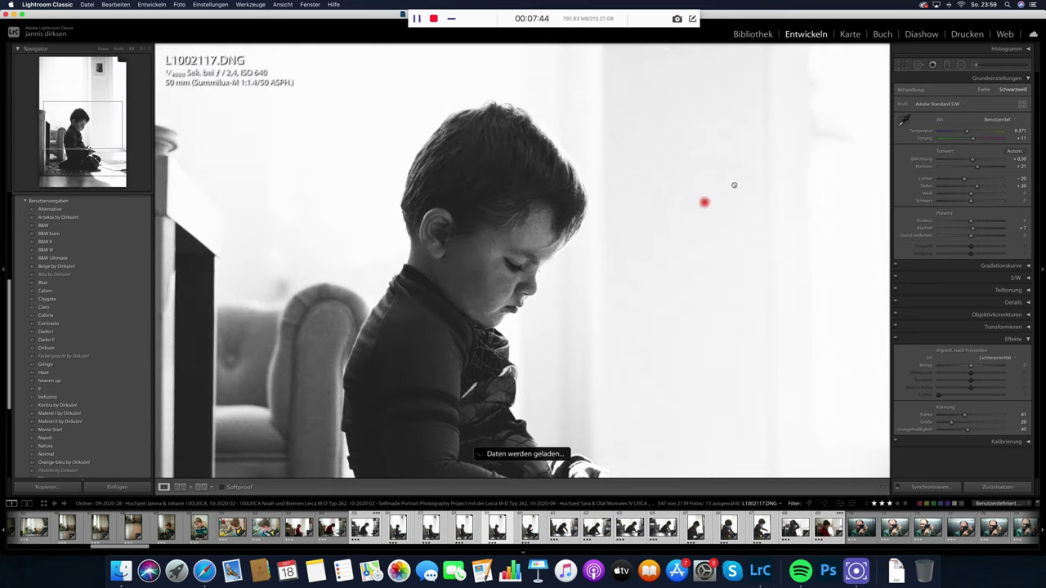
pyautogui.moveTo(975, 162); pyautogui.dragTo(978, 163)
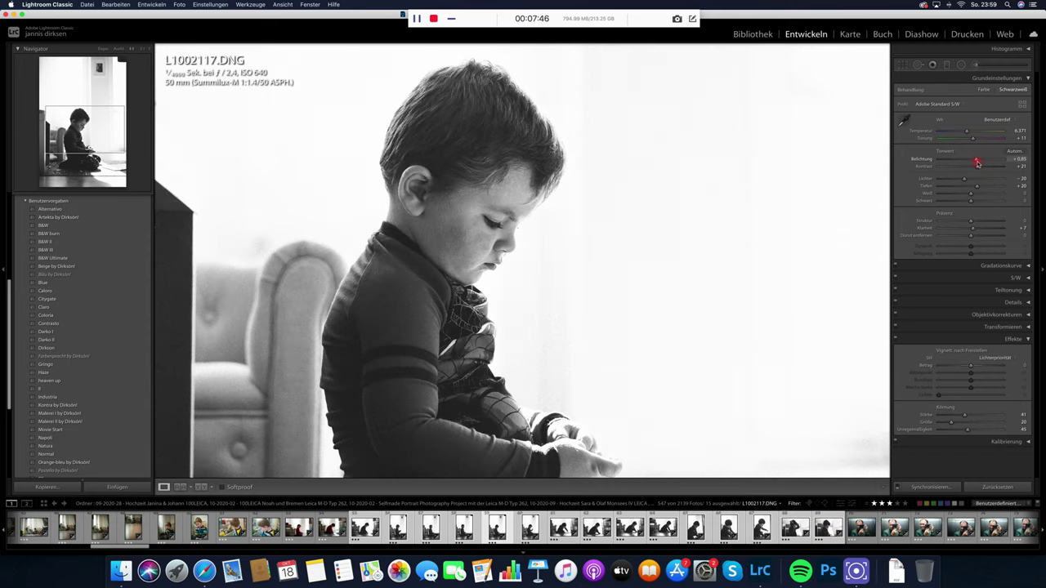
pyautogui.moveTo(530, 304); pyautogui.dragTo(495, 239)
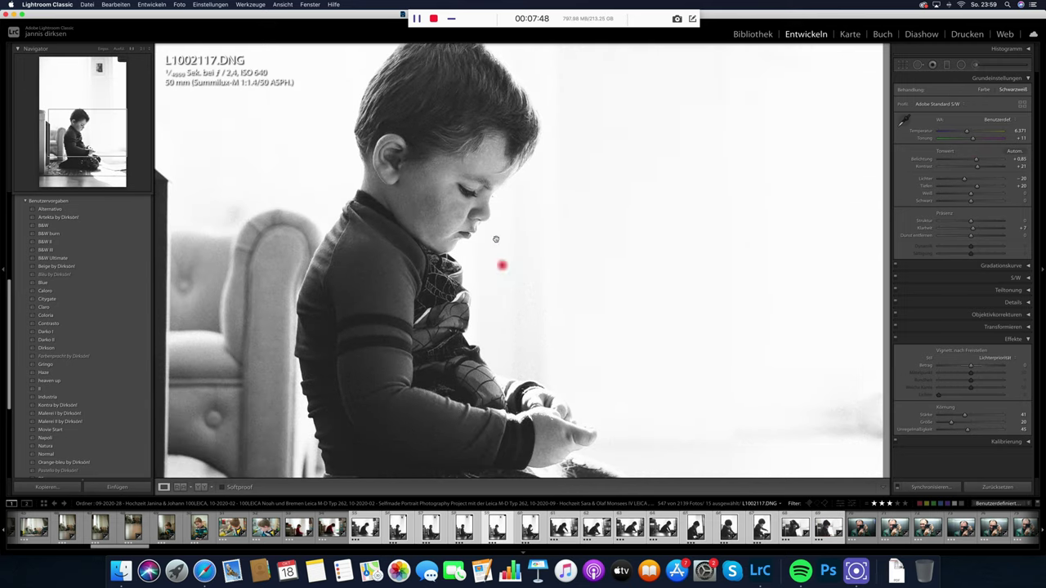
pyautogui.click(483, 193)
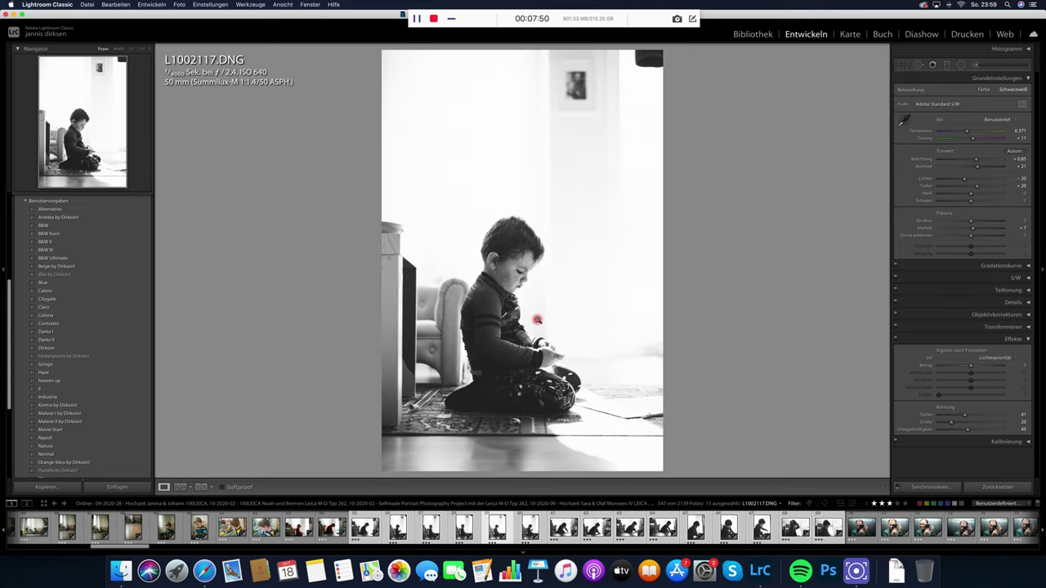
# Crop L1002117.DNG tighter in its original aspect ratio, trimming the wall area above the boy.
pyautogui.click(904, 65)
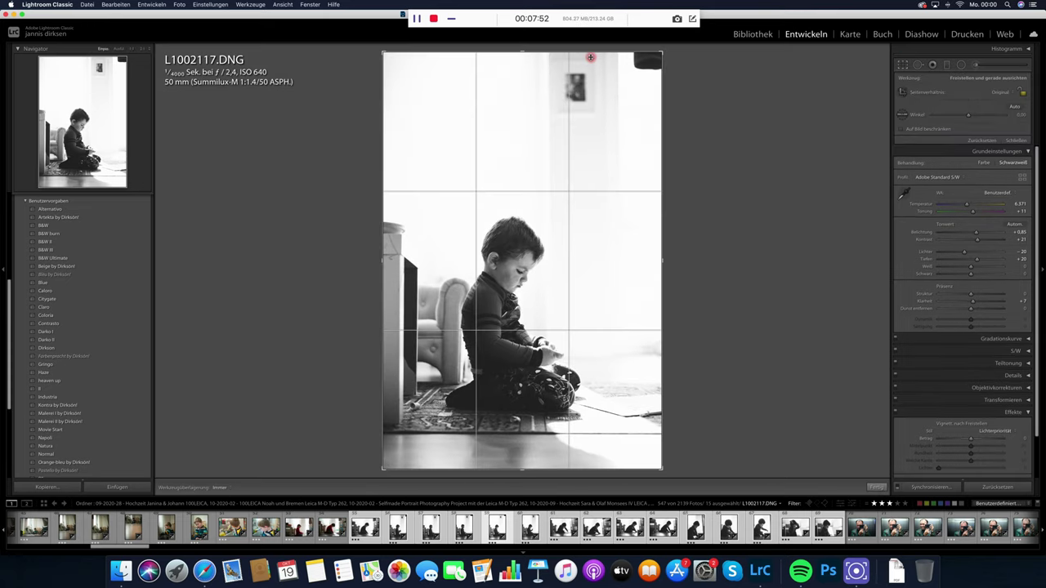
pyautogui.moveTo(589, 50); pyautogui.dragTo(590, 75)
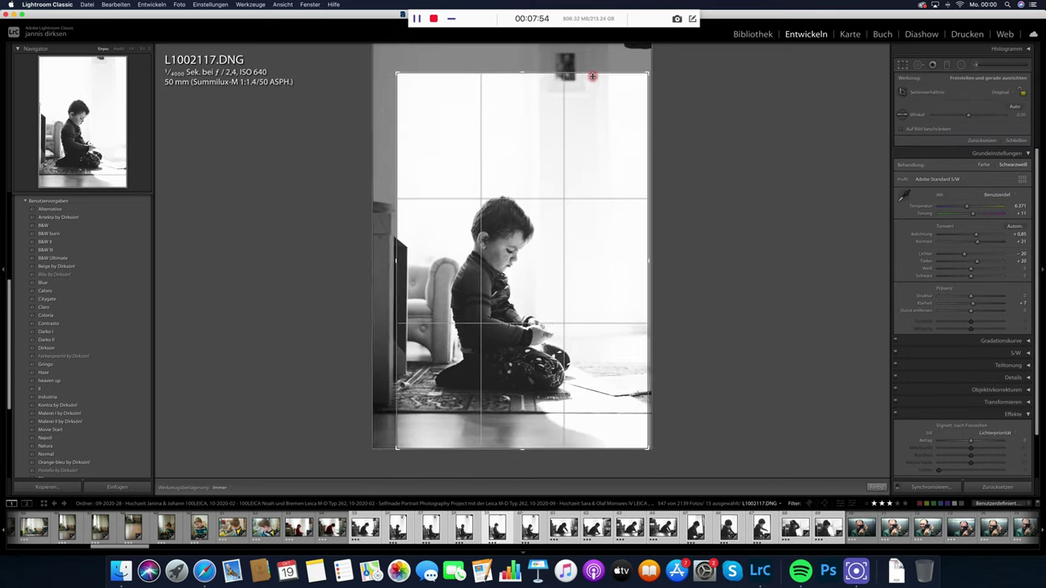
pyautogui.press('Return')
# Raise the exposure of L1002118.DNG to +0.65 and check the boy's face close up.
pyautogui.press('Right')
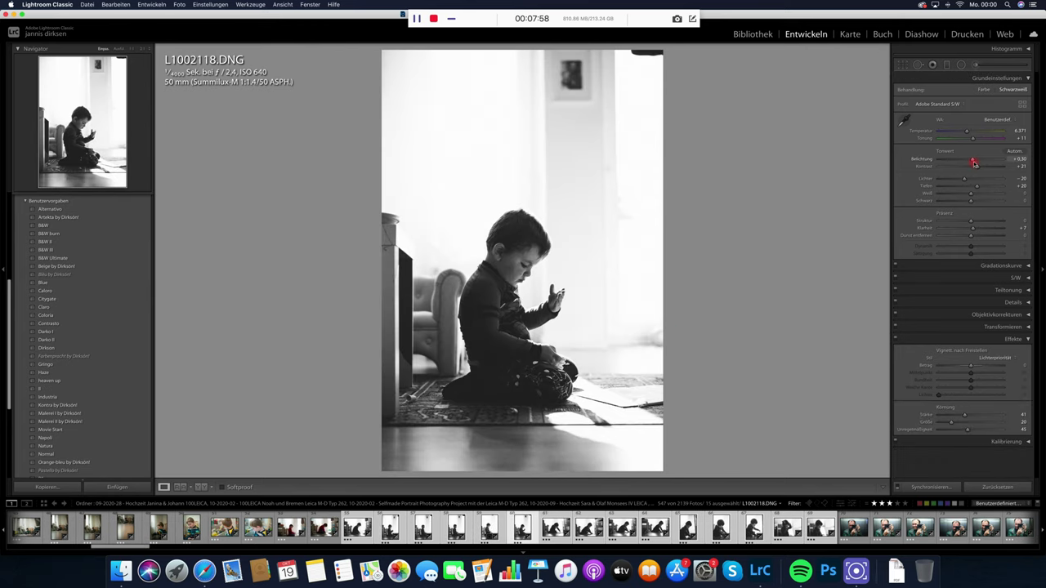
pyautogui.moveTo(974, 164); pyautogui.dragTo(978, 160)
pyautogui.click(552, 299)
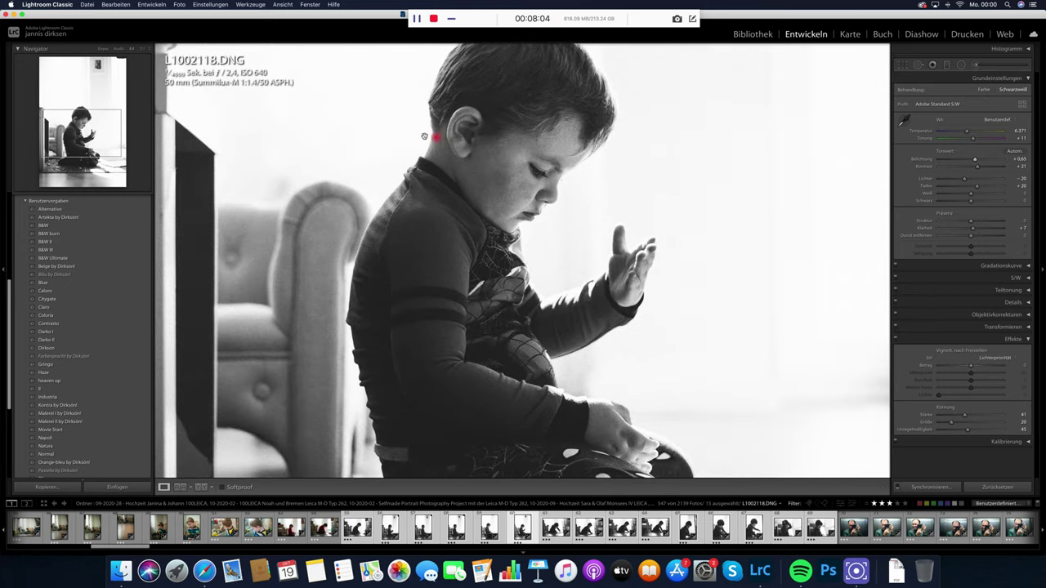
pyautogui.click(536, 248)
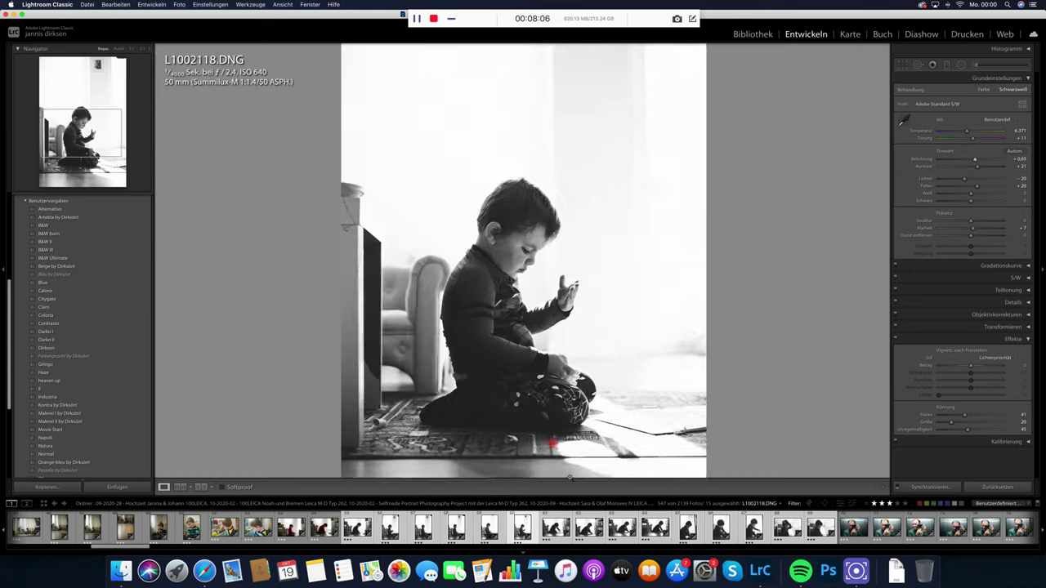
# Straighten L1002126.DNG by rotating the crop slightly and raise its exposure to +1.65.
pyautogui.click(655, 533)
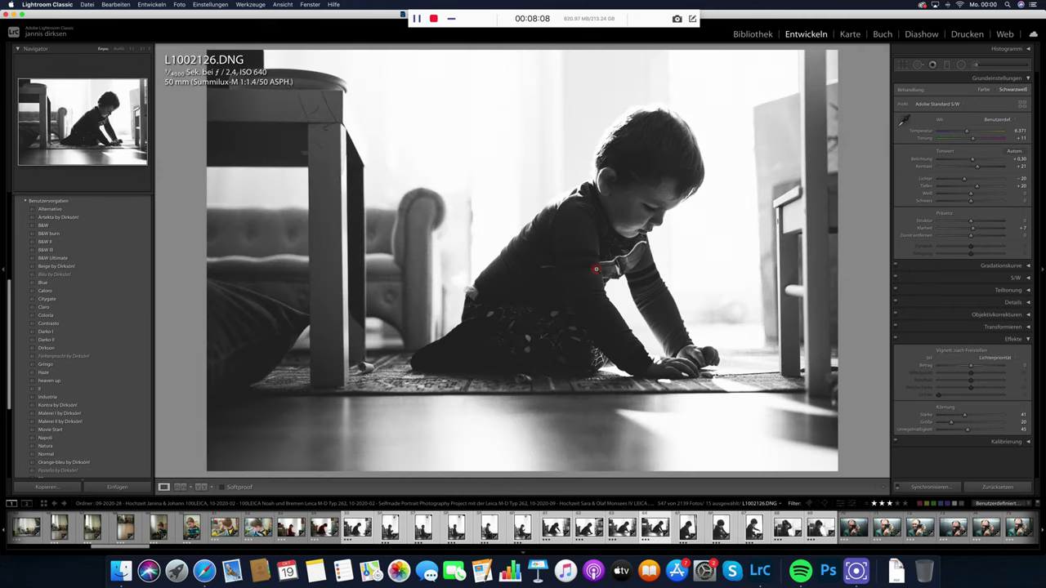
pyautogui.click(903, 64)
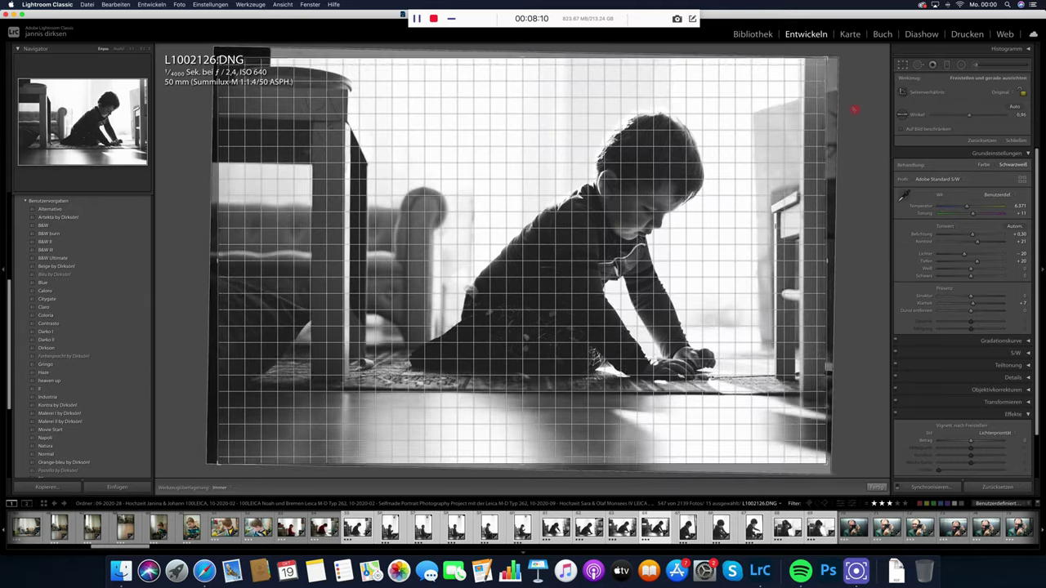
pyautogui.press('Return')
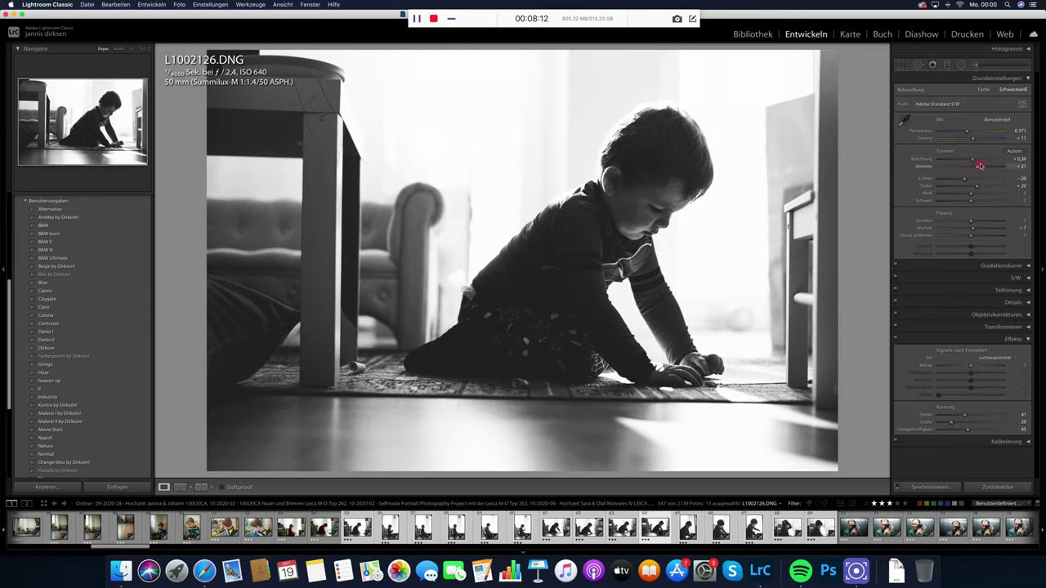
pyautogui.click(980, 160)
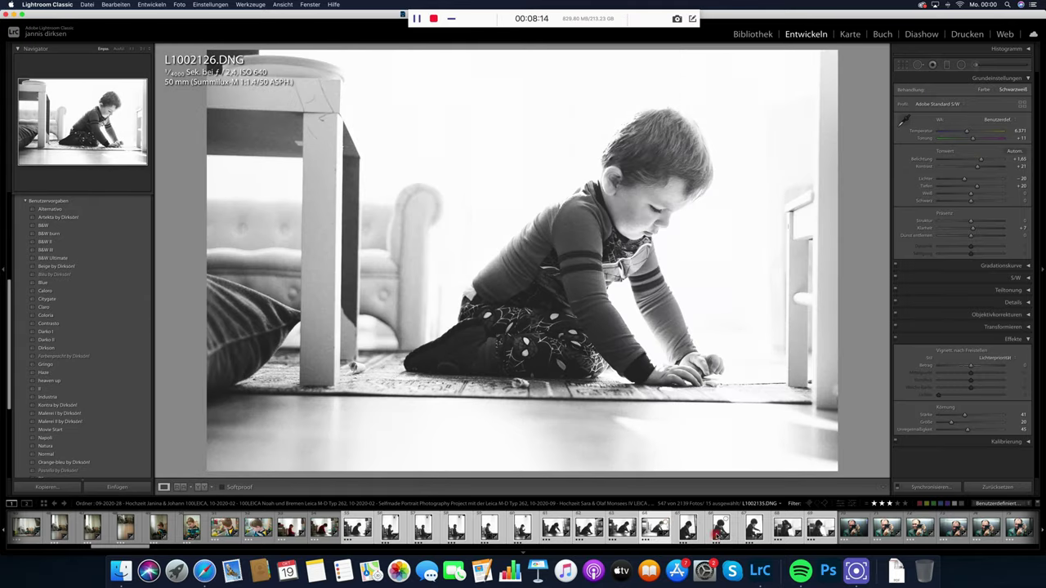
# Examine the boy's portraits from L1002135.DNG through L1002138.DNG and L1002142.DNG, checking the focus on his face close up.
pyautogui.click(719, 529)
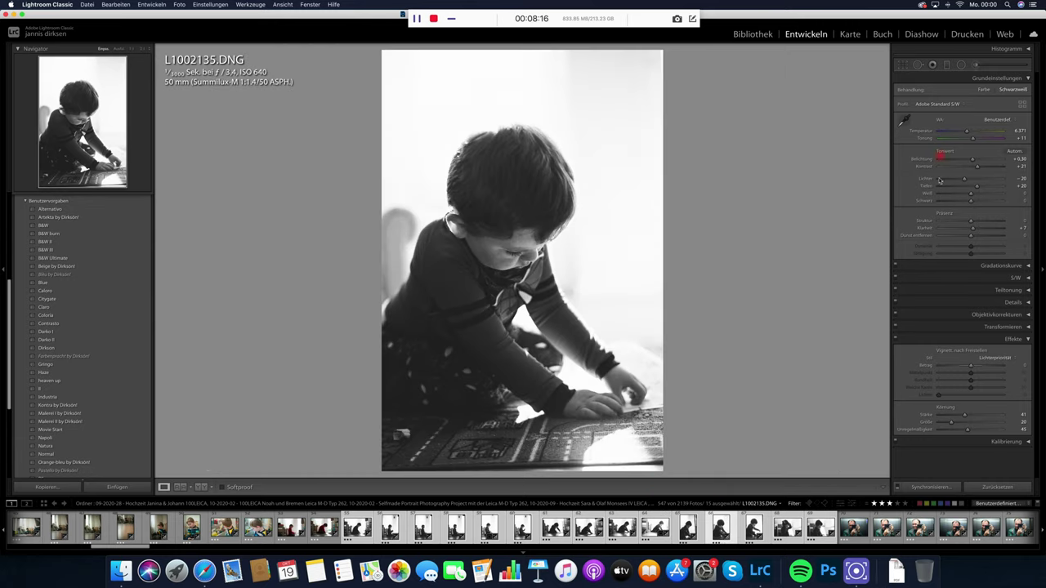
pyautogui.click(505, 260)
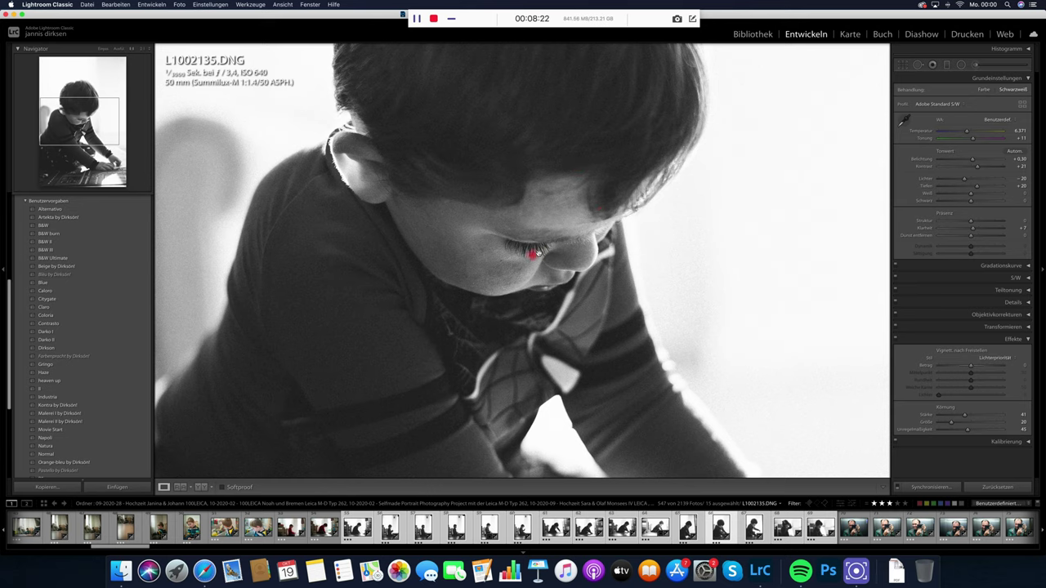
pyautogui.press('Right')
pyautogui.press('Right')
pyautogui.press('Right')
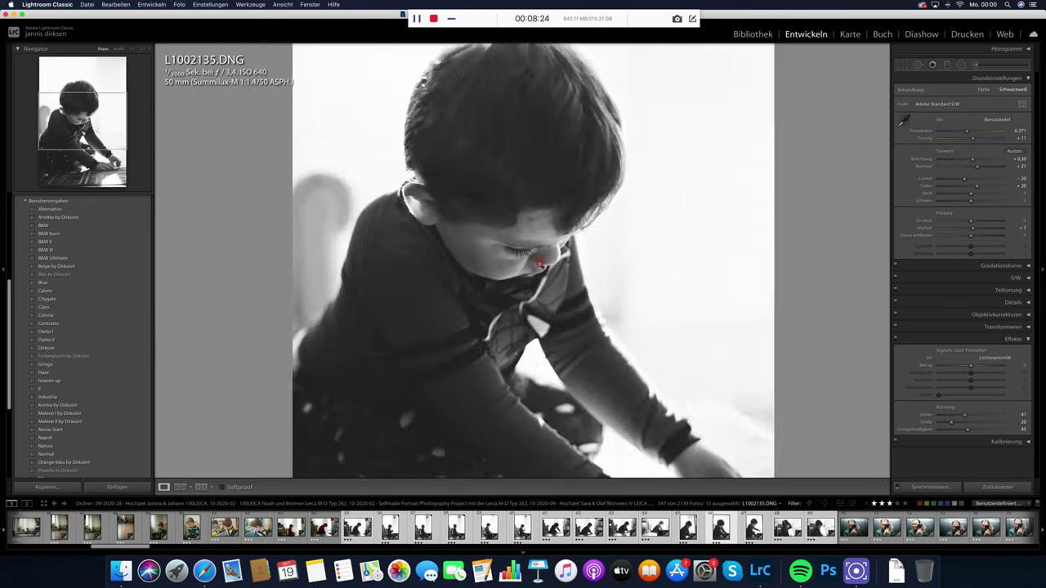
pyautogui.click(518, 224)
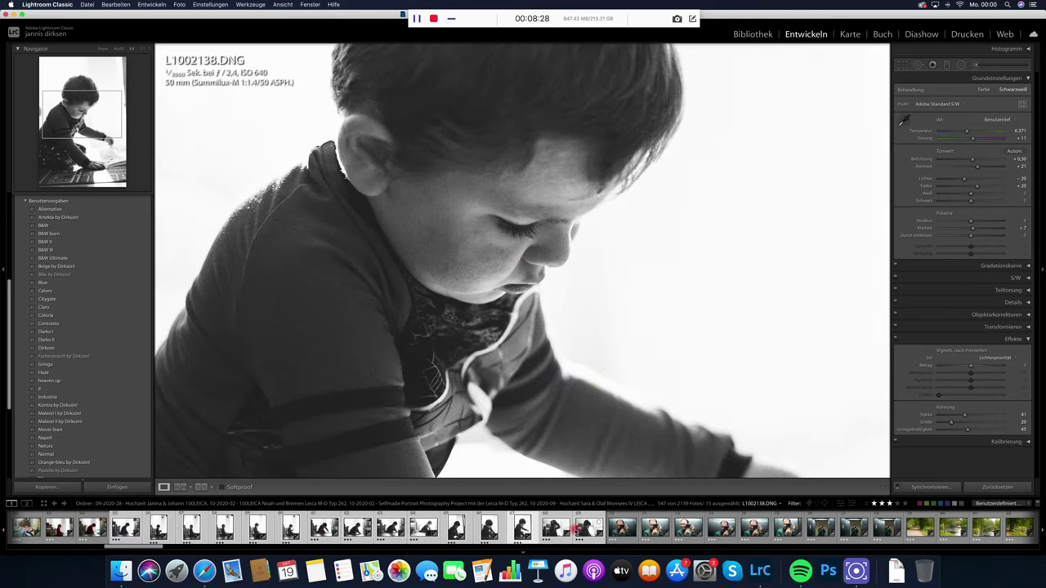
pyautogui.click(587, 527)
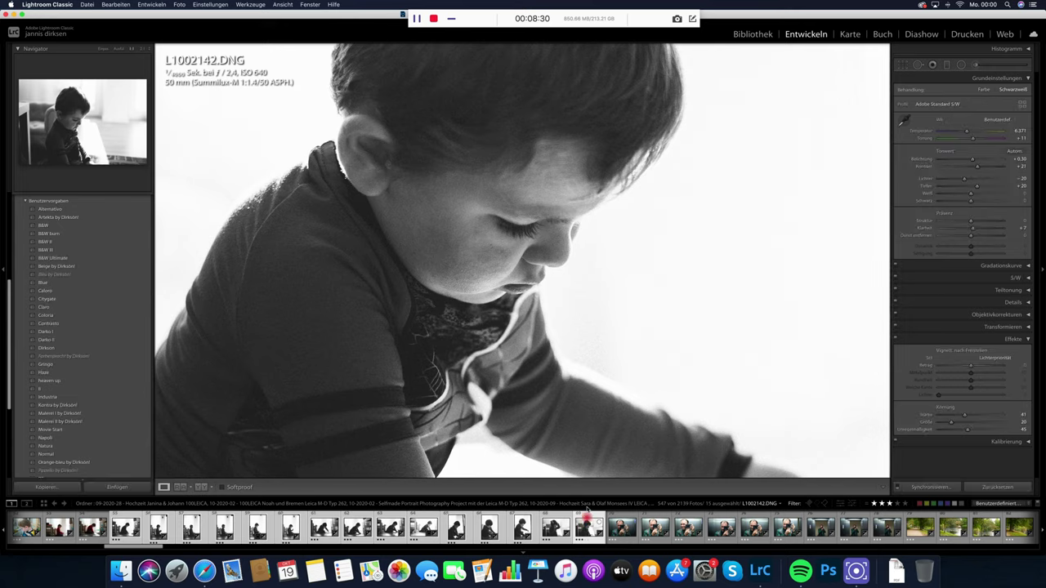
pyautogui.click(507, 423)
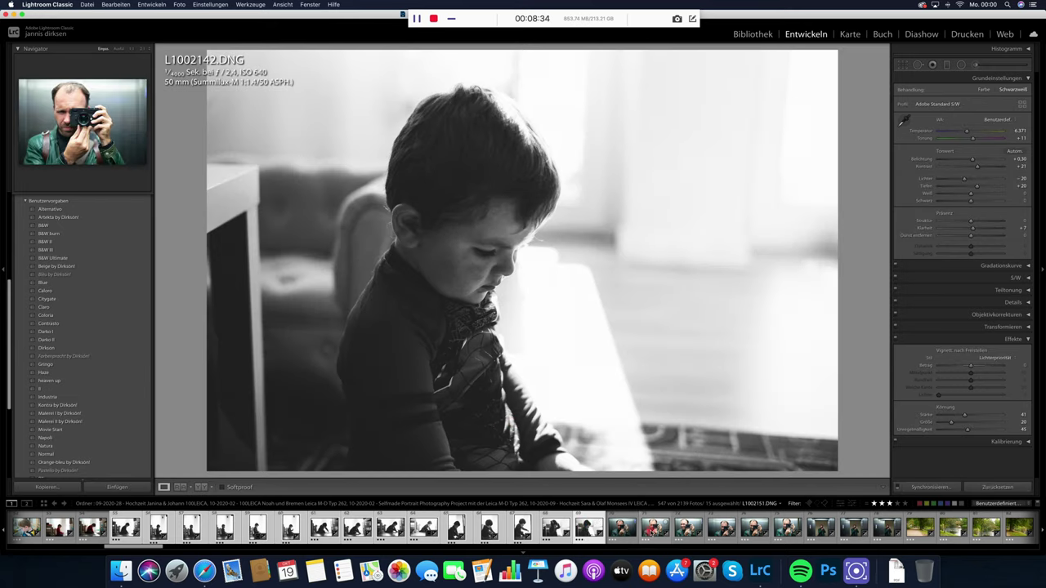
# Apply the Coloria preset to the smiling elevator self-portrait L1002153.DNG and set exposure to -0.50, contrast to -19 and temperature to 3606.
pyautogui.click(654, 527)
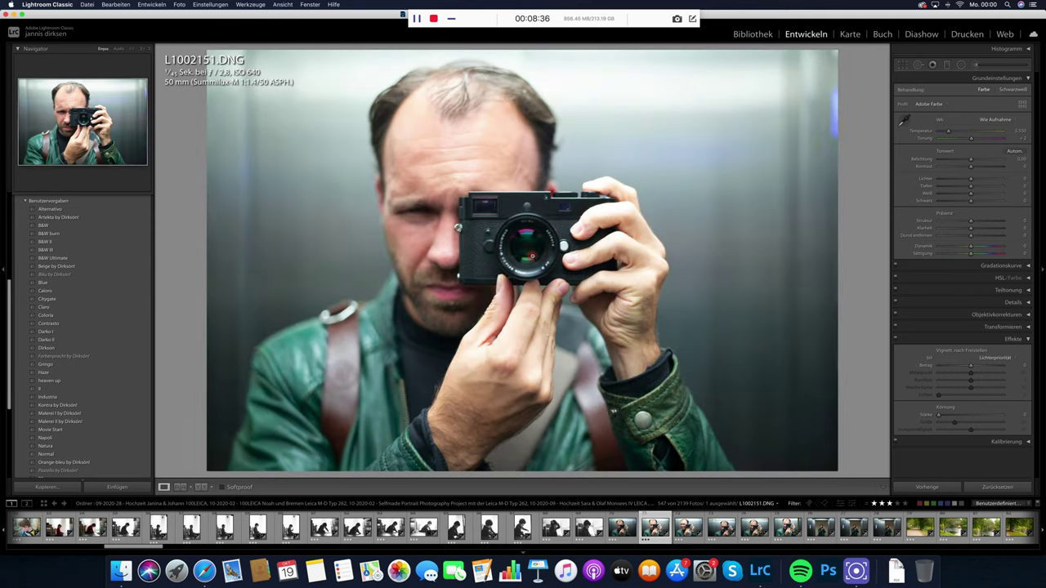
pyautogui.press('Right')
pyautogui.press('Right')
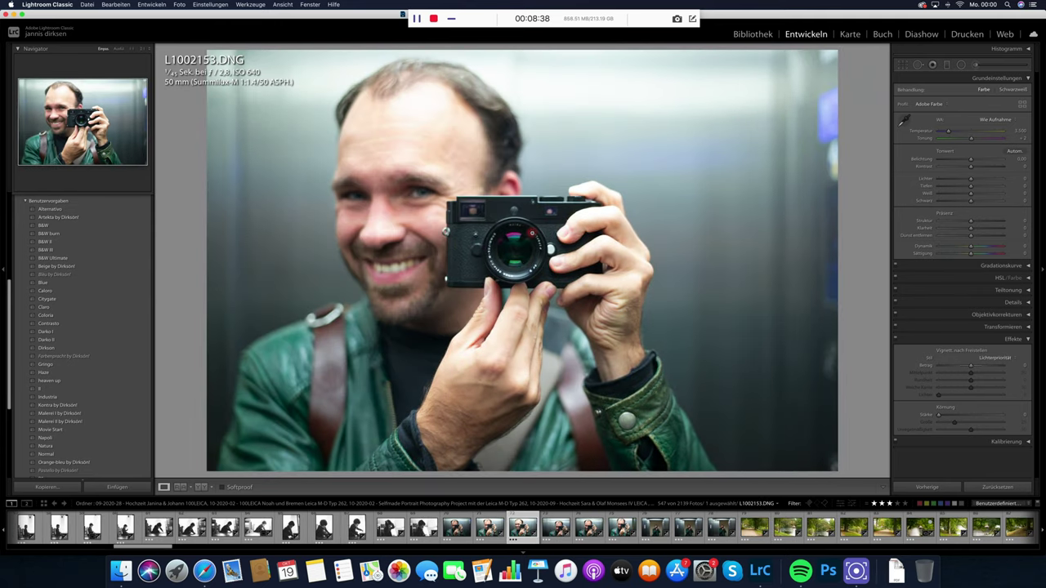
pyautogui.click(446, 278)
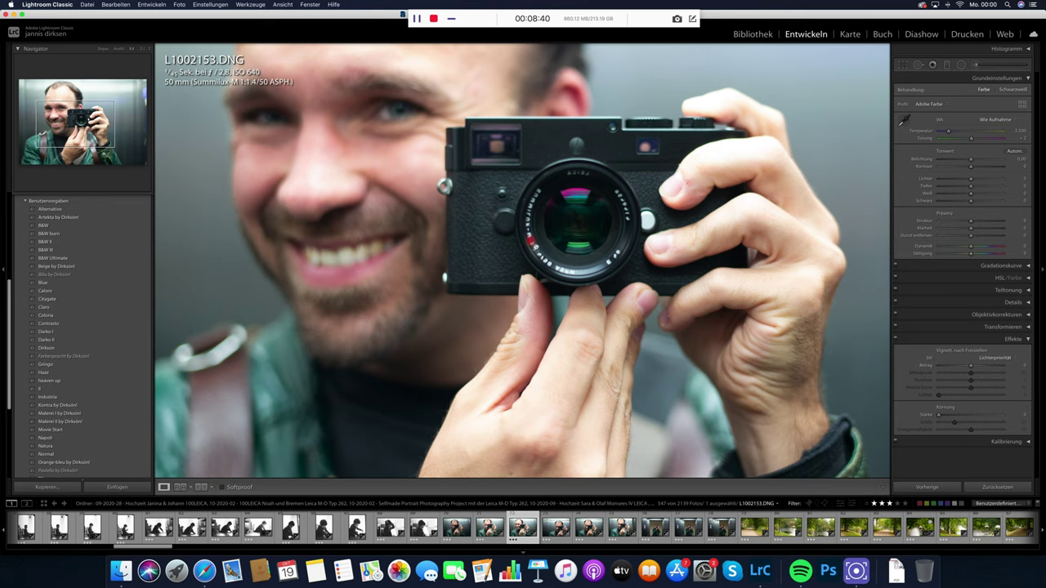
pyautogui.click(526, 267)
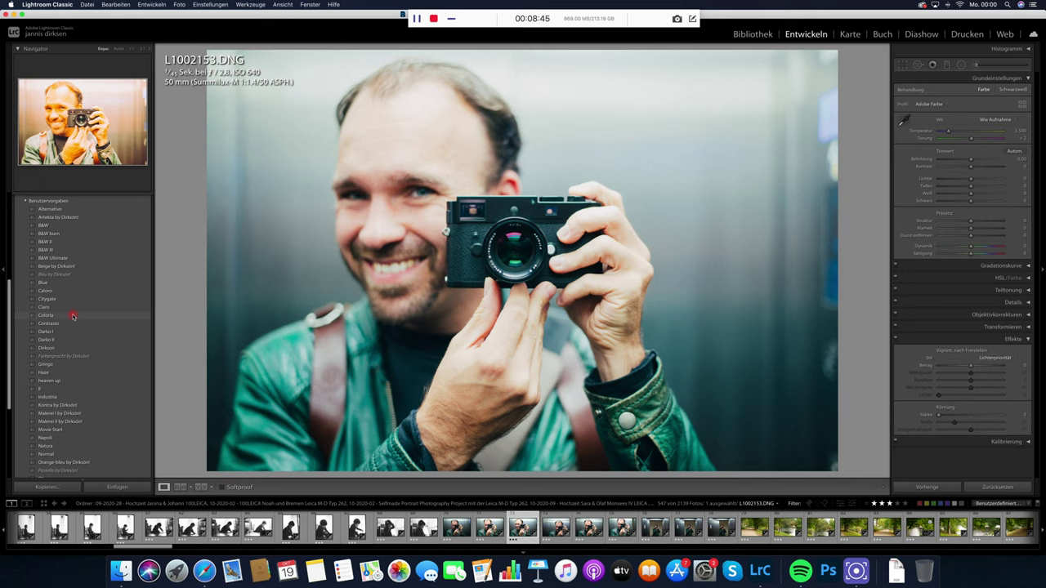
pyautogui.click(74, 315)
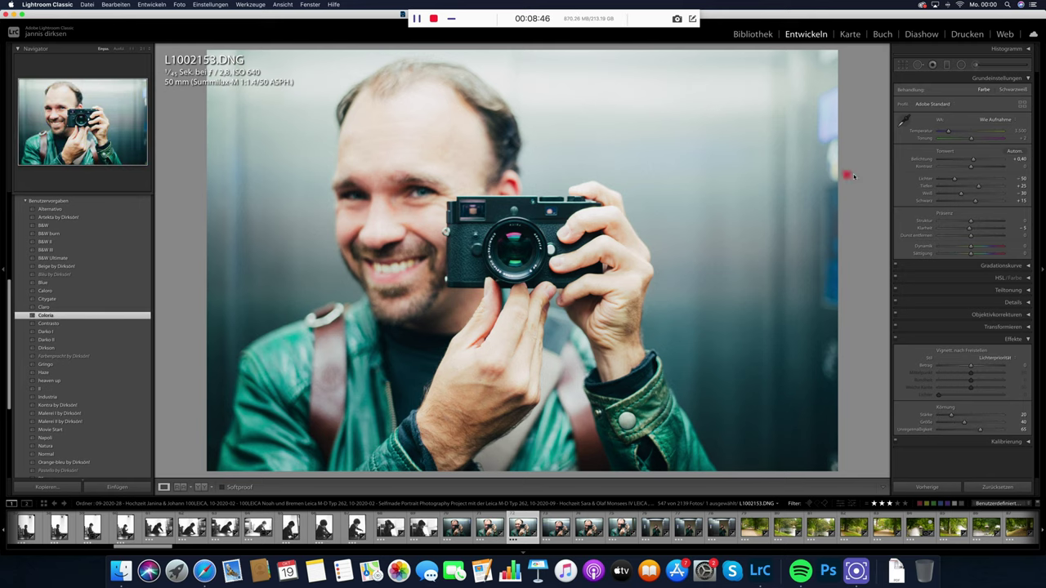
pyautogui.moveTo(971, 158); pyautogui.dragTo(965, 169)
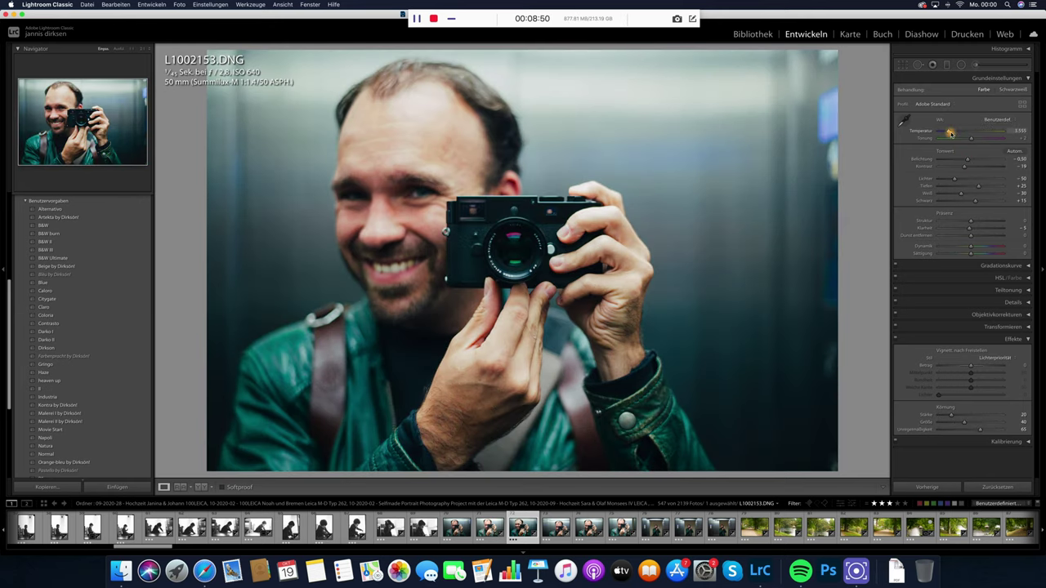
# Extend the selection from L1002153.DNG over the six following elevator photos and synchronize the develop settings across them.
pyautogui.hotkey('shift', 'Right')
pyautogui.hotkey('shift', 'Right')
pyautogui.hotkey('shift', 'Right')
pyautogui.hotkey('shift', 'Right')
pyautogui.hotkey('shift', 'Right')
pyautogui.hotkey('shift', 'Right')
pyautogui.click(928, 486)
pyautogui.press('Return')
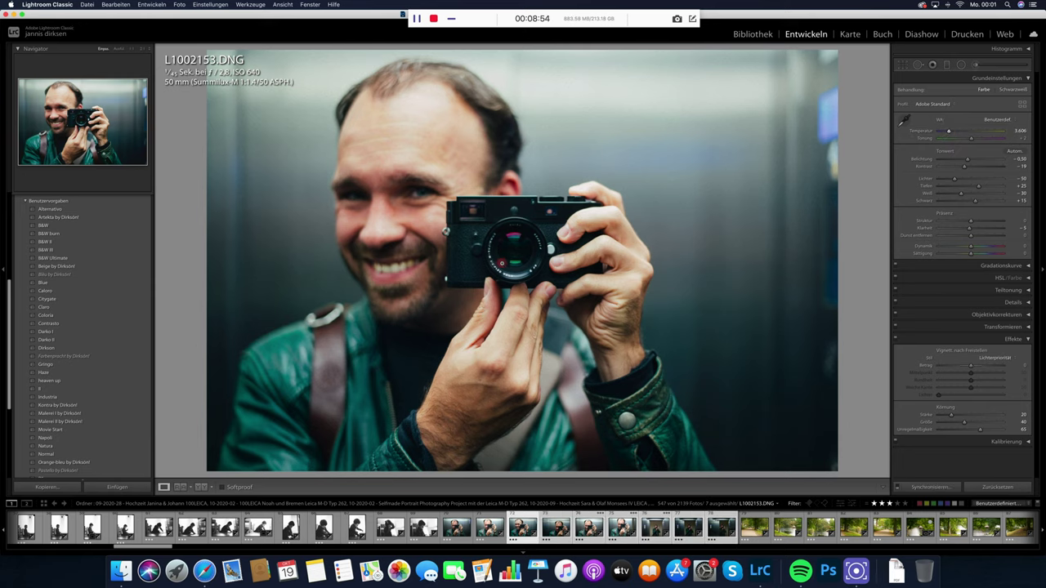
# Set the exposure of L1002154.DNG to +0.25 and crop the portrait slightly tighter from its upper-left corner.
pyautogui.press('Right')
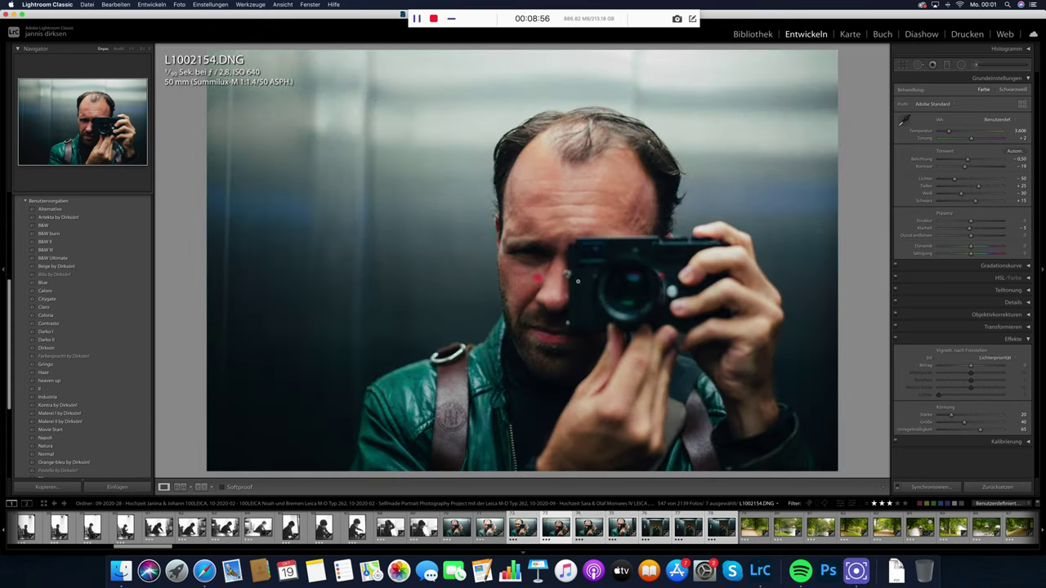
pyautogui.moveTo(970, 162); pyautogui.dragTo(972, 164)
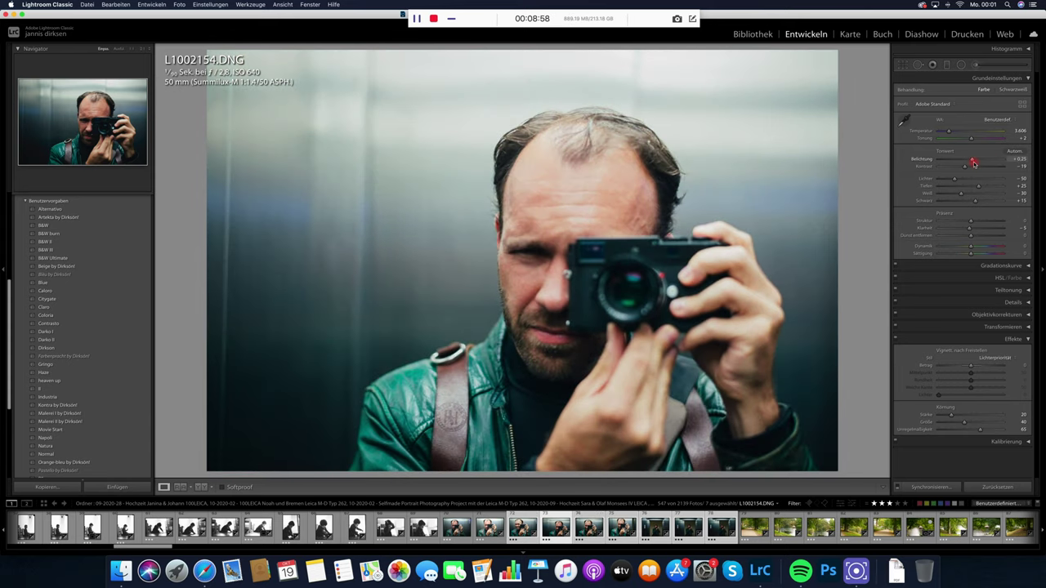
pyautogui.click(907, 66)
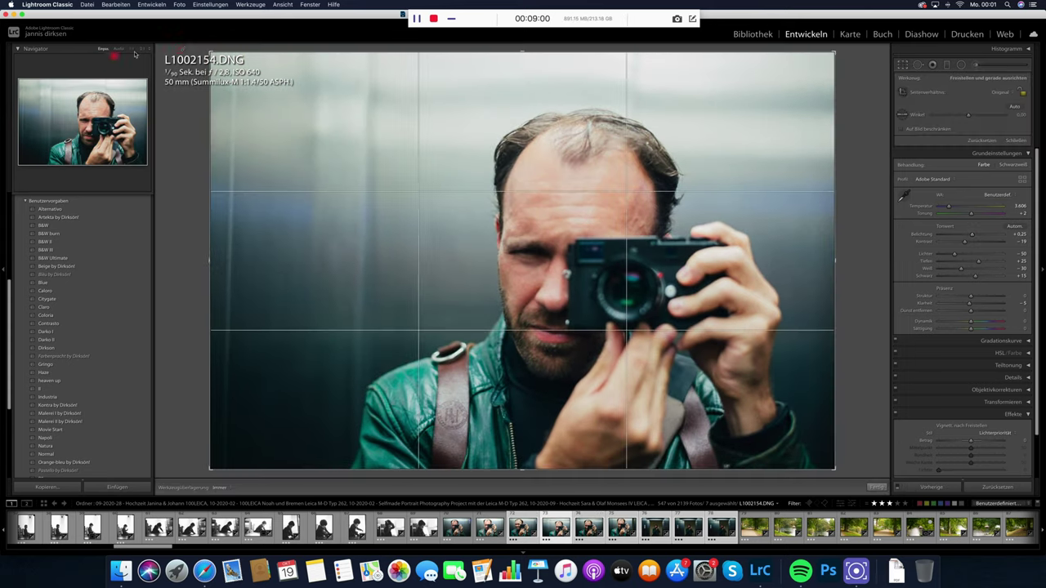
pyautogui.moveTo(215, 54); pyautogui.dragTo(287, 93)
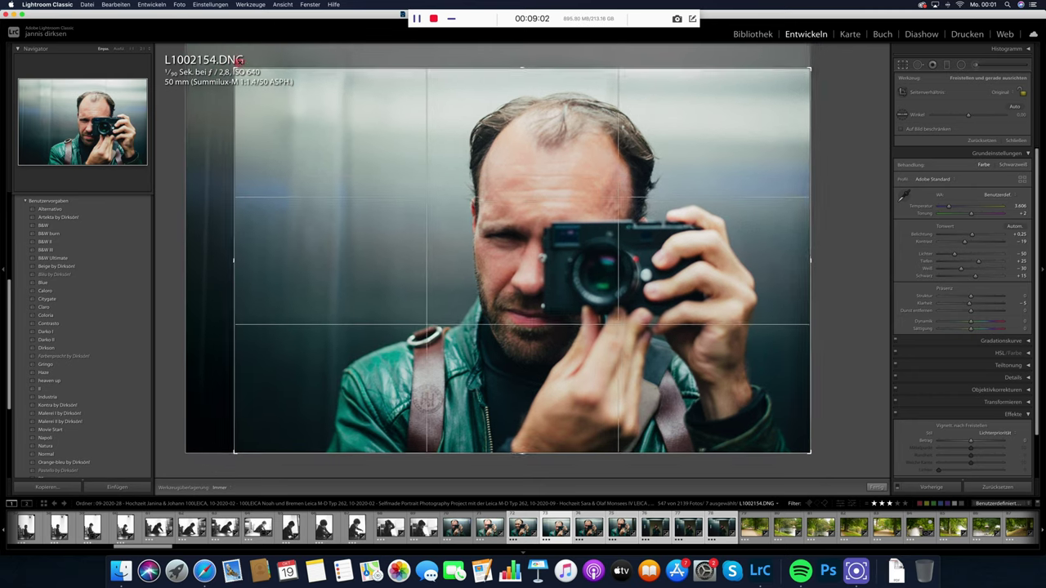
pyautogui.press('Return')
# Compare the focus on the face and camera close up in the elevator self-portraits L1002153.DNG through L1002156.DNG.
pyautogui.press('Left')
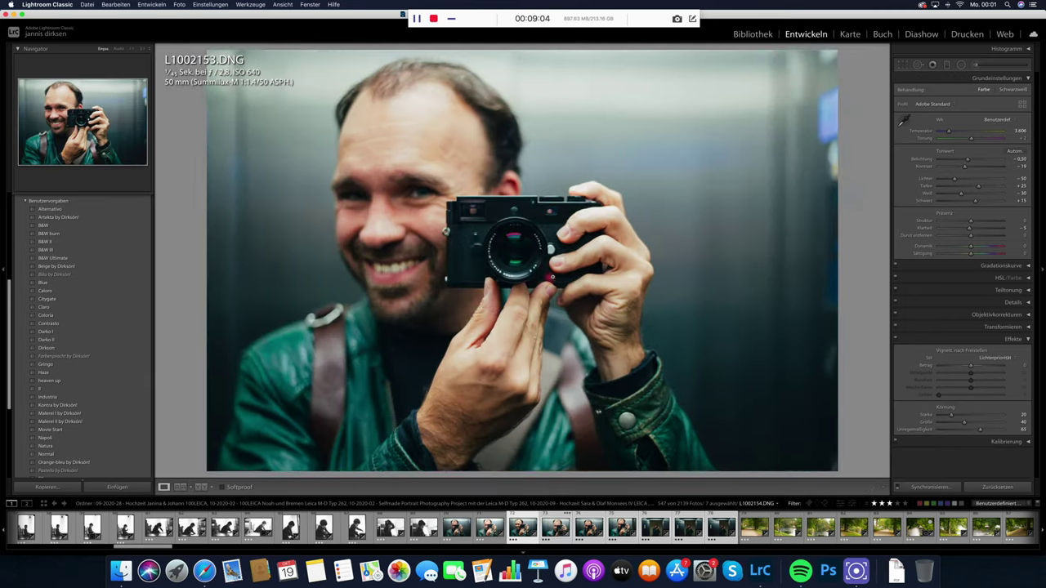
pyautogui.click(401, 255)
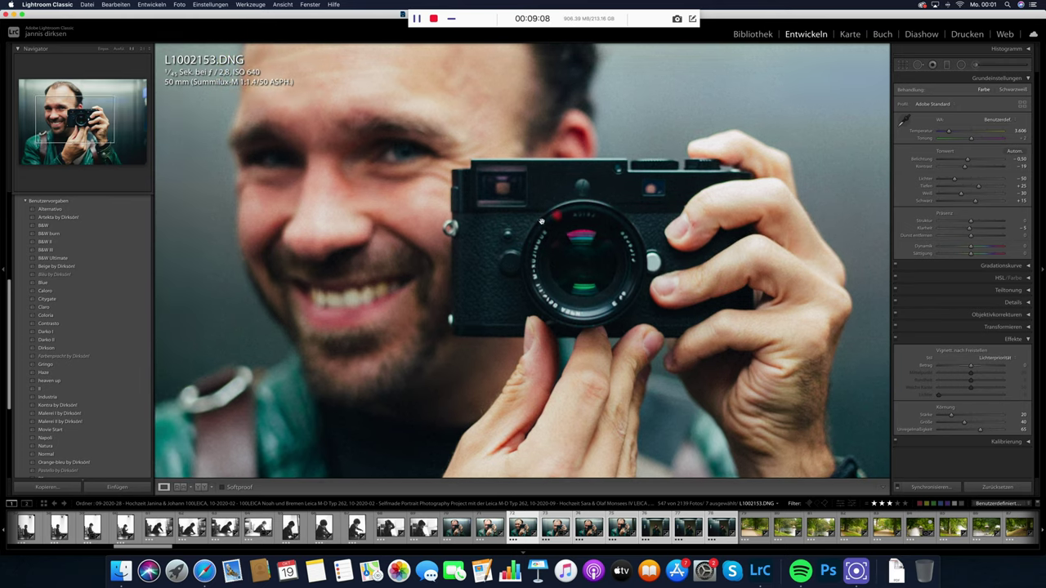
pyautogui.press('Right')
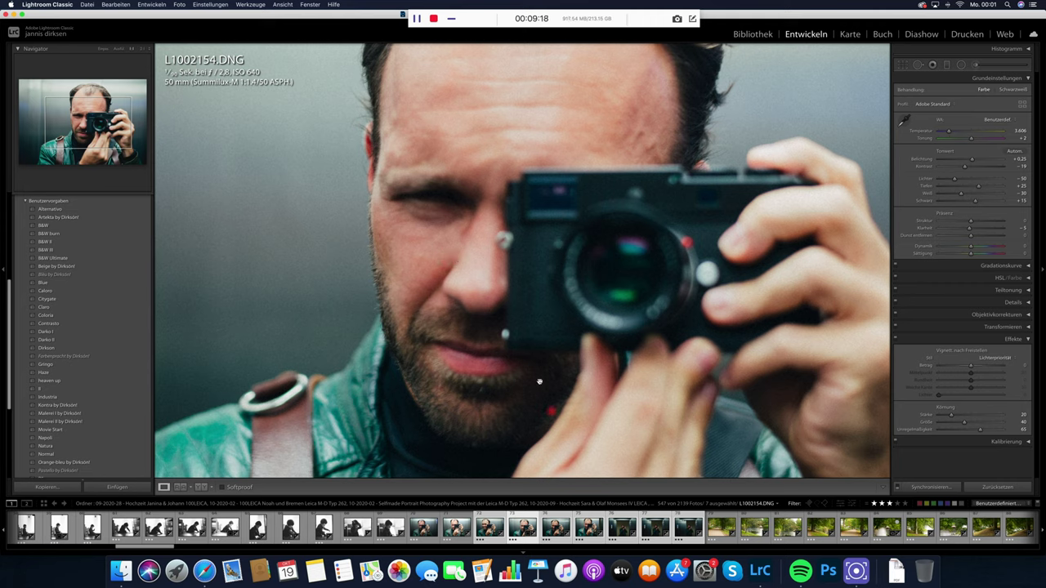
pyautogui.press('Right')
pyautogui.press('Right')
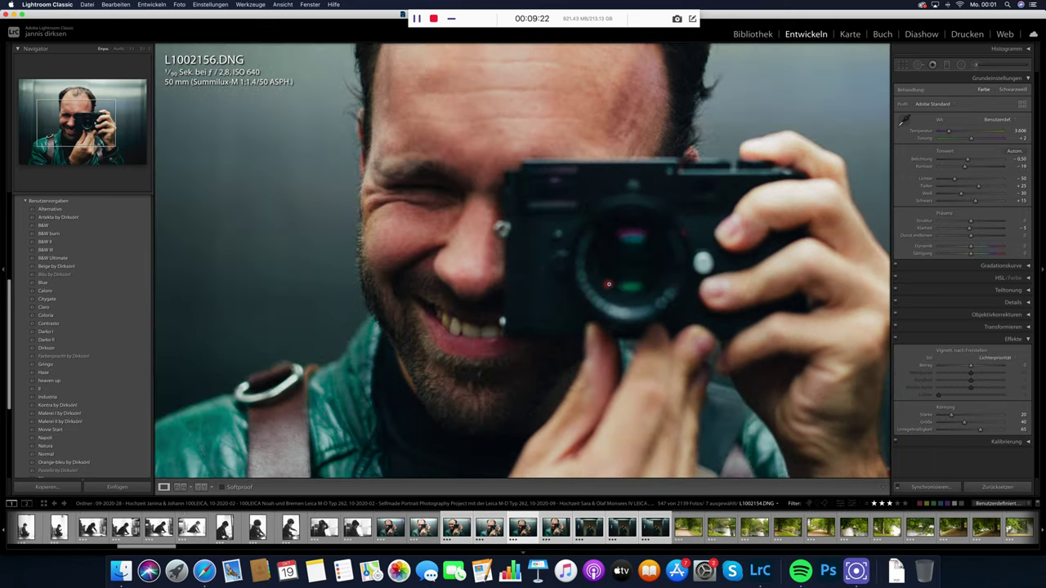
# Raise the exposure of the smiling elevator self-portrait L1002156.DNG to +0.45.
pyautogui.click(552, 353)
pyautogui.press('Right')
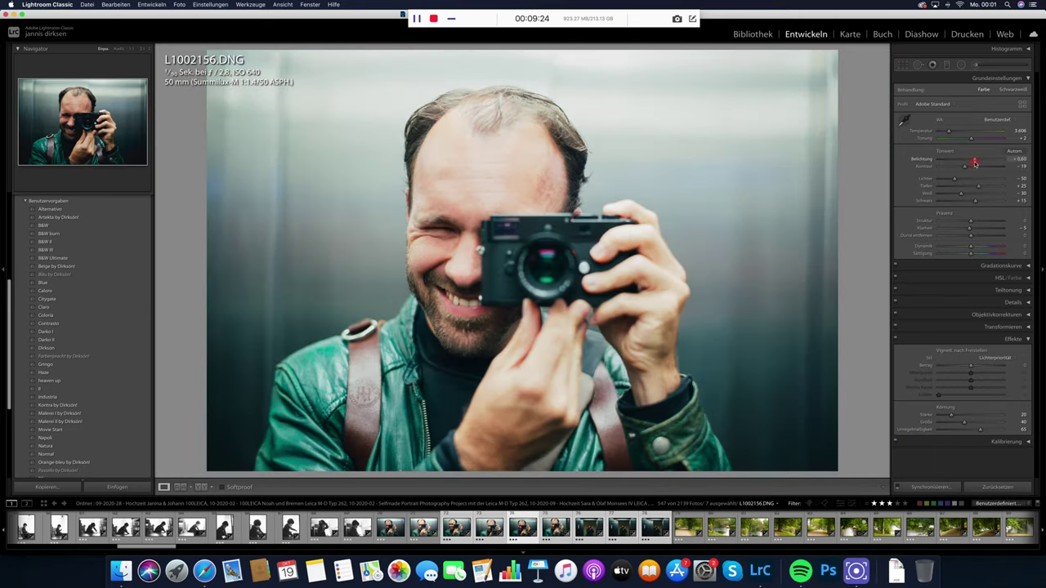
pyautogui.press('Right')
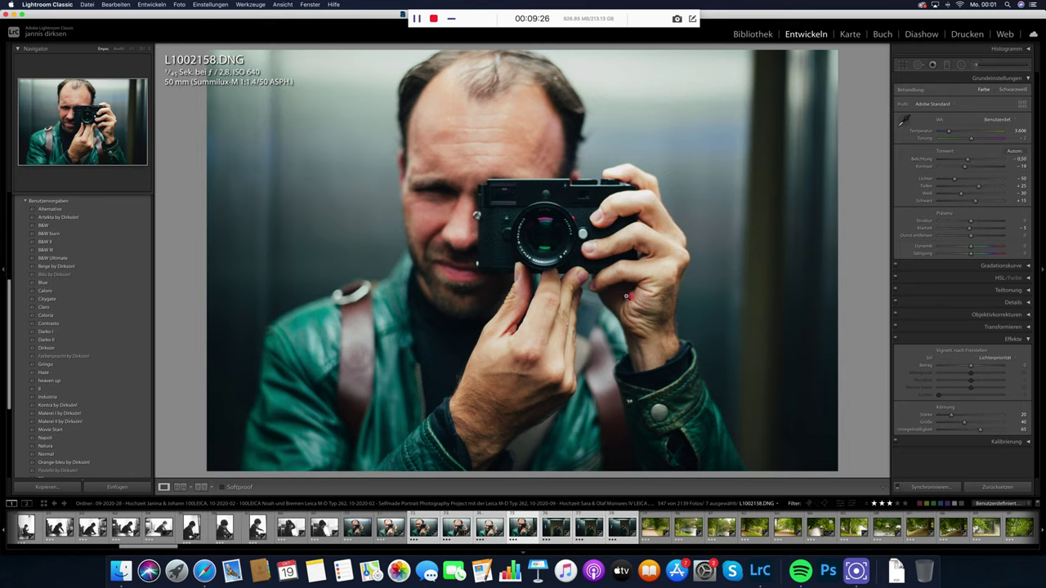
# Compare L1002158.DNG with the preceding self-portraits back to L1002156.DNG close up, checking the focus on face and camera.
pyautogui.click(524, 272)
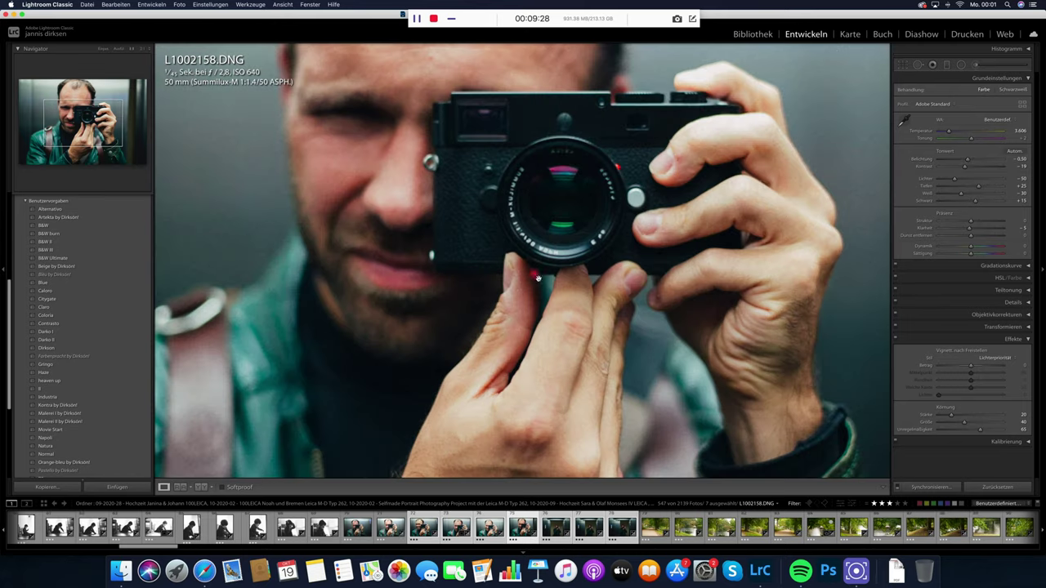
pyautogui.press('Left')
pyautogui.press('Left')
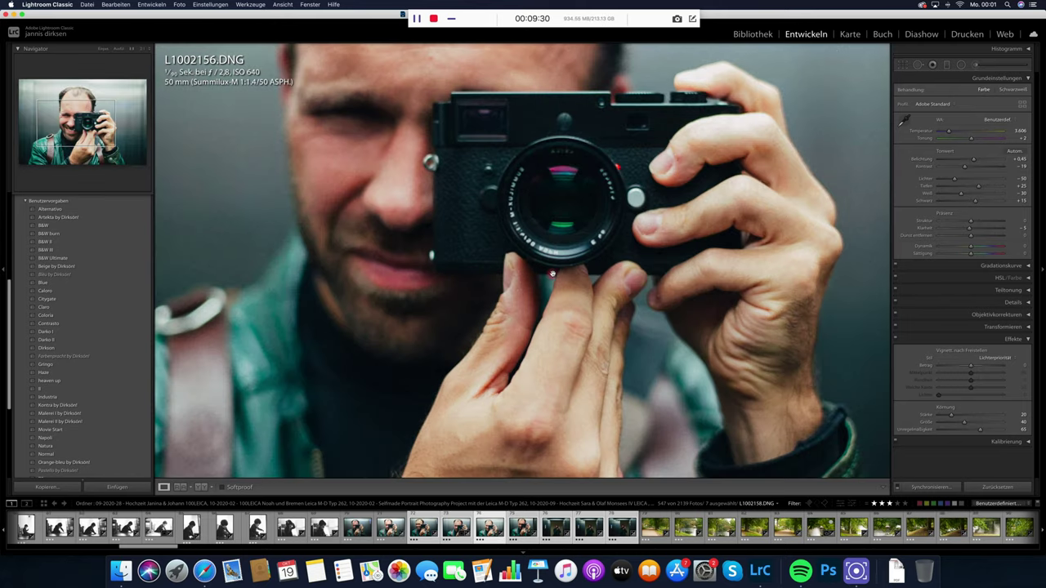
pyautogui.press('Right')
pyautogui.press('Right')
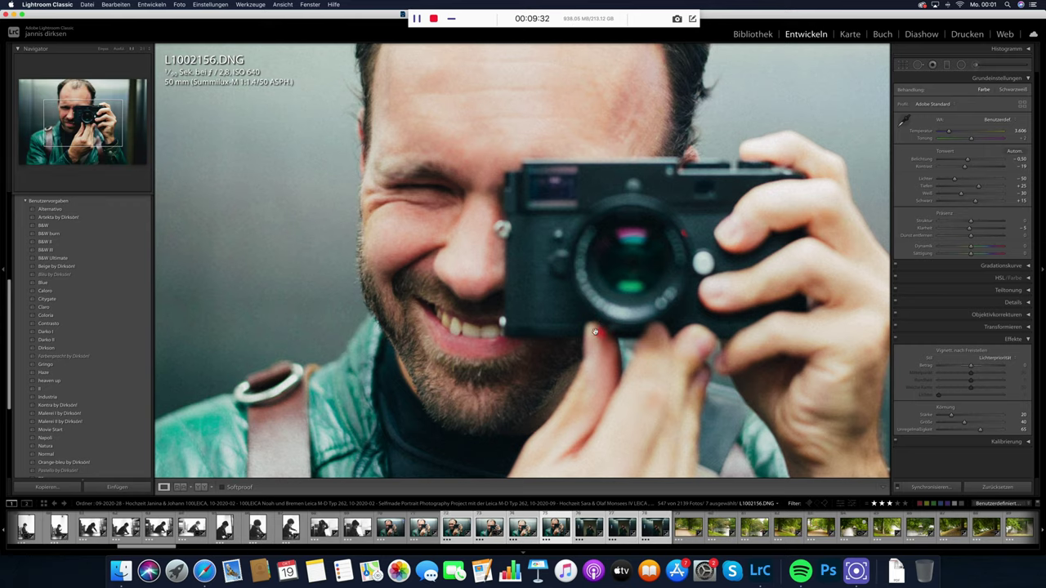
pyautogui.press('Right')
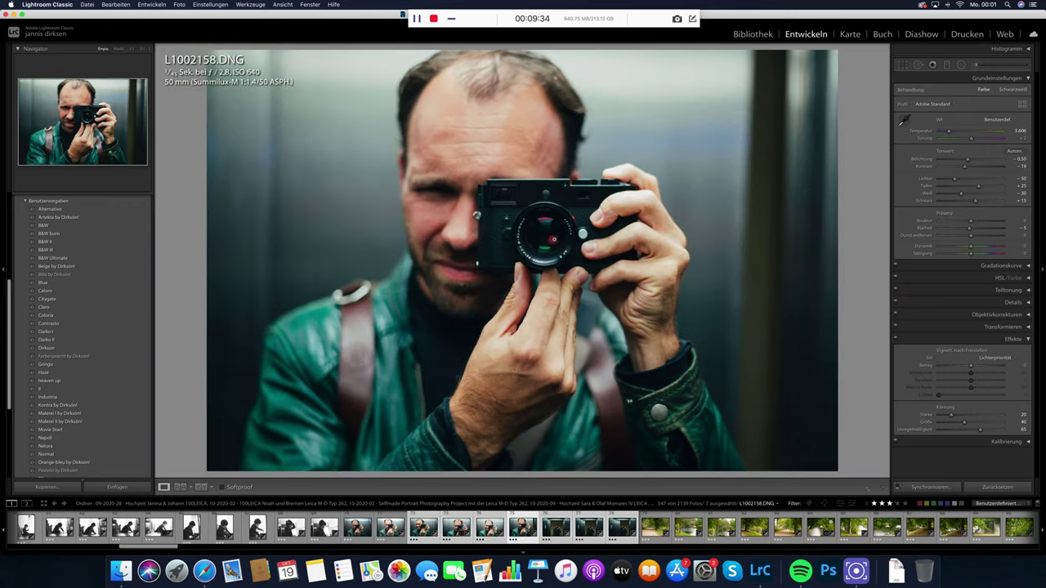
pyautogui.click(535, 242)
# Set the exposure of the elevator doorway photo L1002159.DNG to +0.05.
pyautogui.click(976, 141)
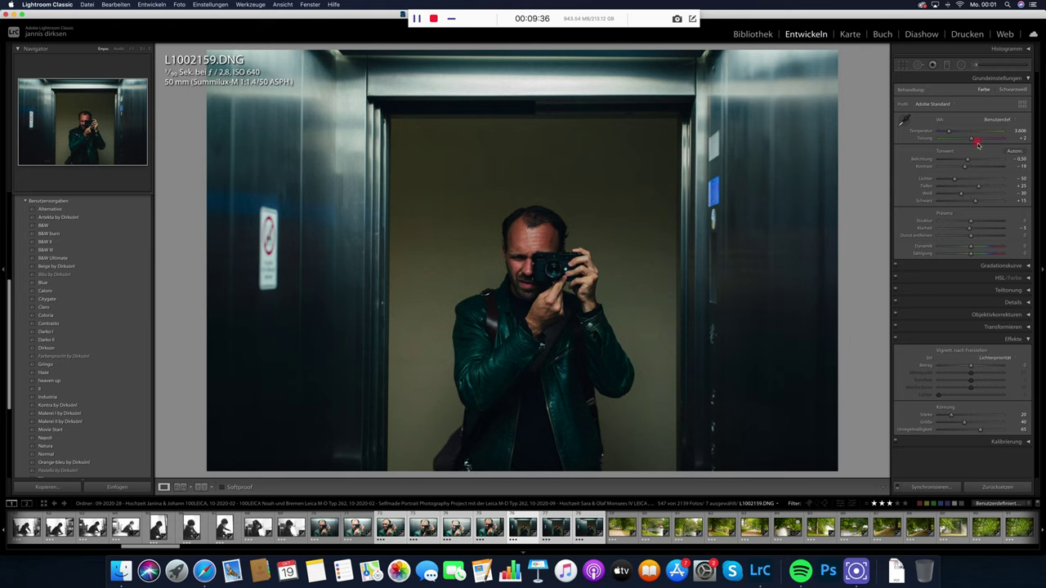
pyautogui.moveTo(968, 161); pyautogui.dragTo(972, 161)
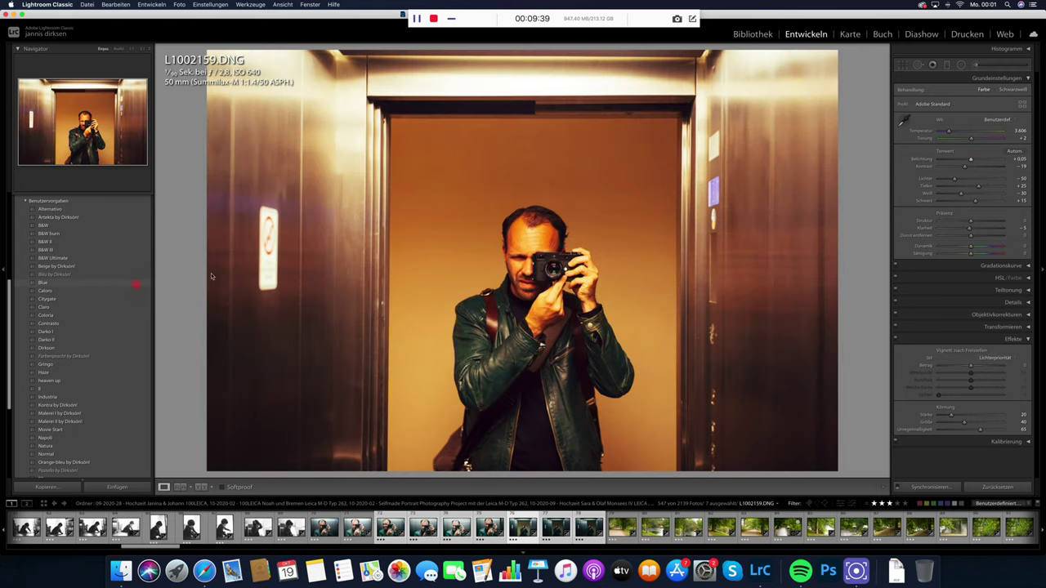
pyautogui.click(944, 157)
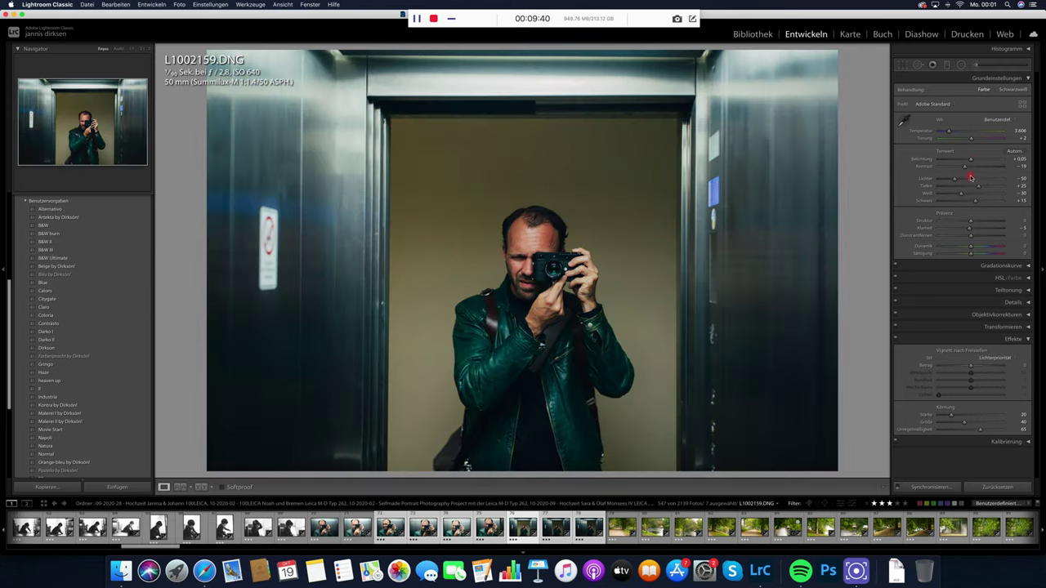
# Brighten the doorway photo L1002160.DNG and set L1002161.DNG to exposure +0.85 and contrast +2.
pyautogui.press('Right')
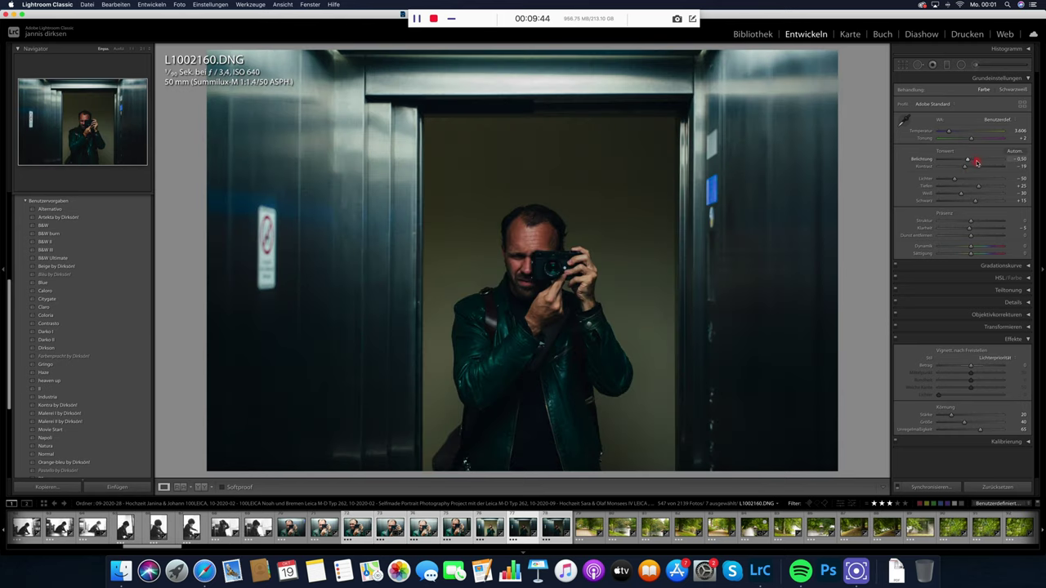
pyautogui.press('Right')
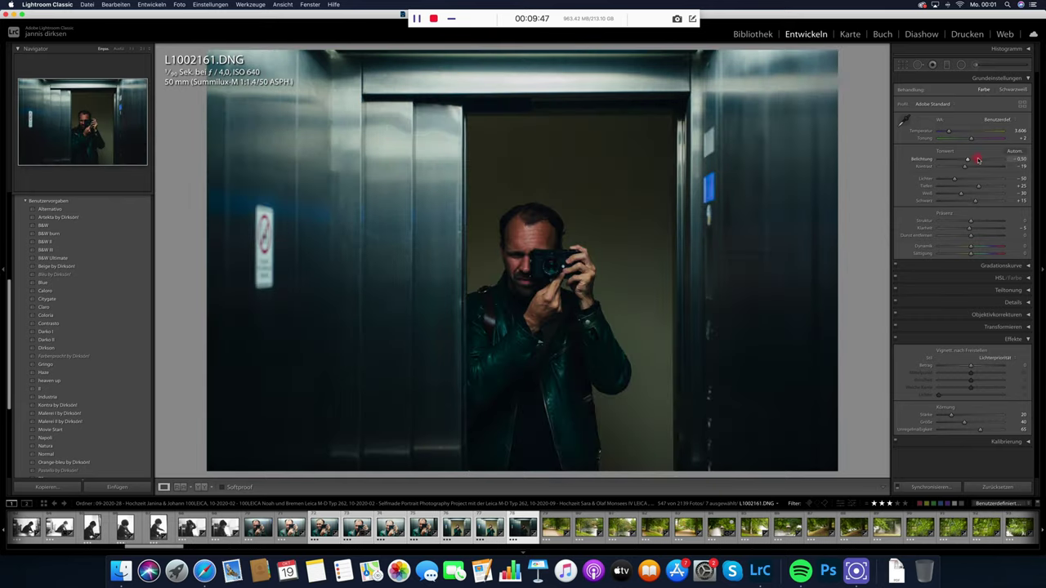
pyautogui.moveTo(978, 160); pyautogui.dragTo(981, 160)
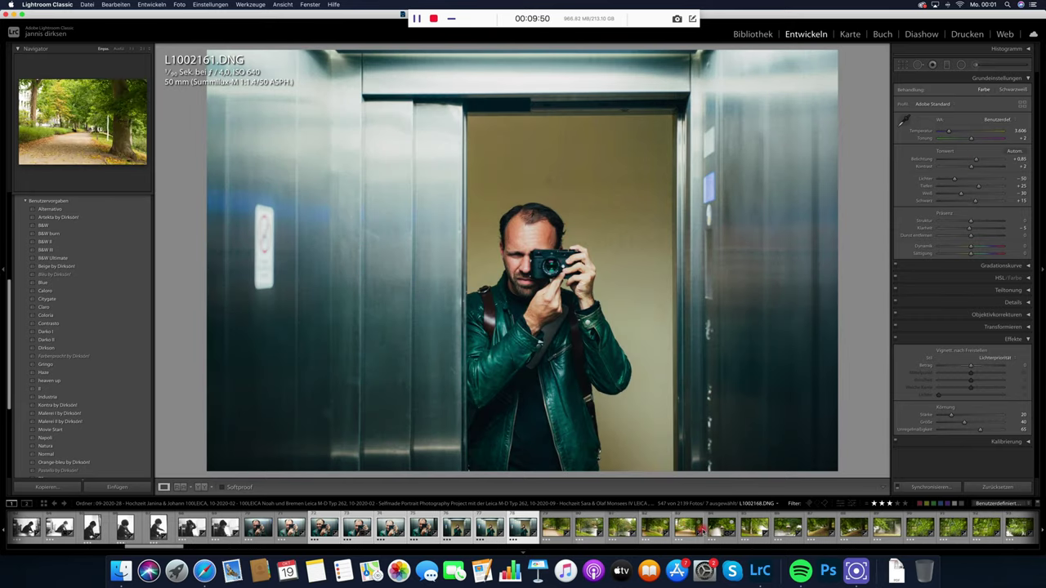
# Apply the Malerei I preset to the park photo L1002173.DNG showing a tree beside the water.
pyautogui.click(689, 528)
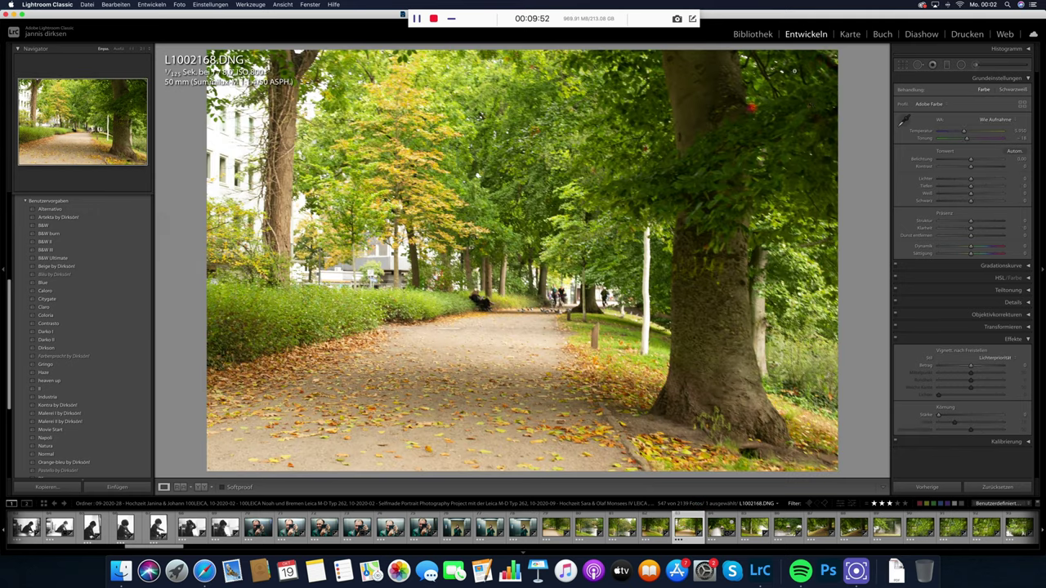
pyautogui.press('Right')
pyautogui.press('Right')
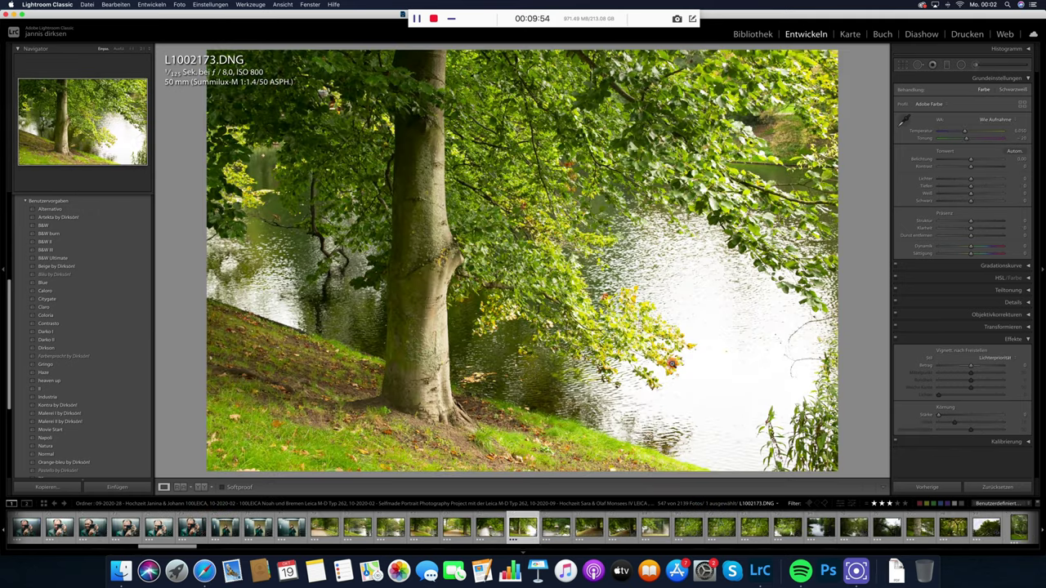
pyautogui.click(52, 307)
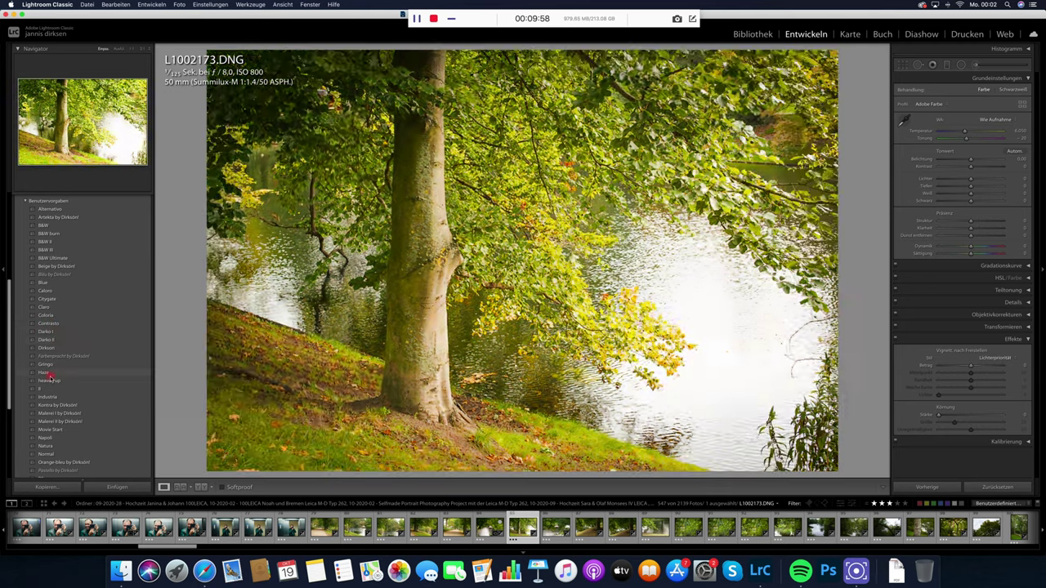
pyautogui.scroll(-1, 49, 382)
pyautogui.scroll(-4, 50, 382)
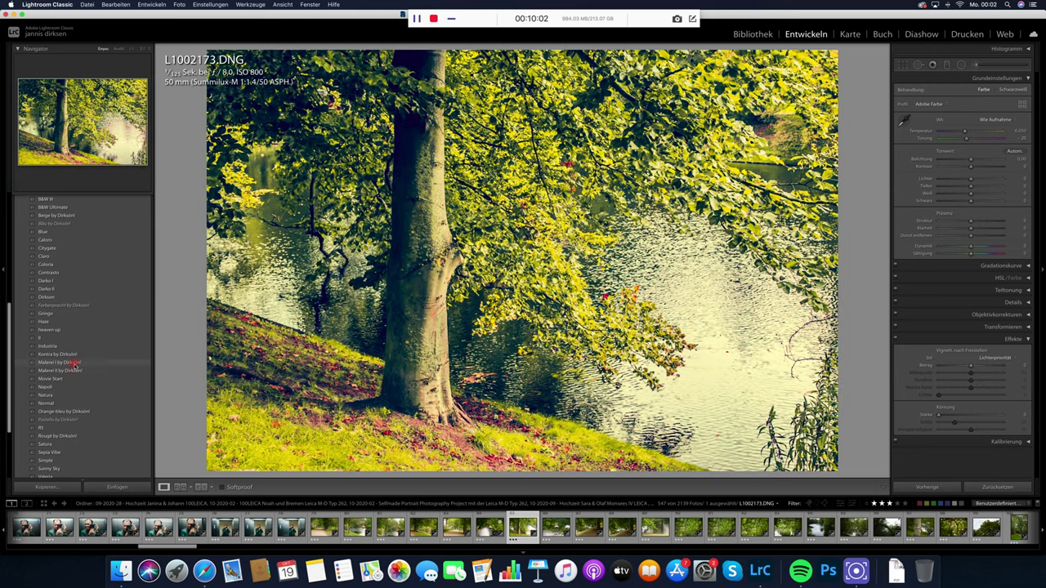
pyautogui.click(73, 364)
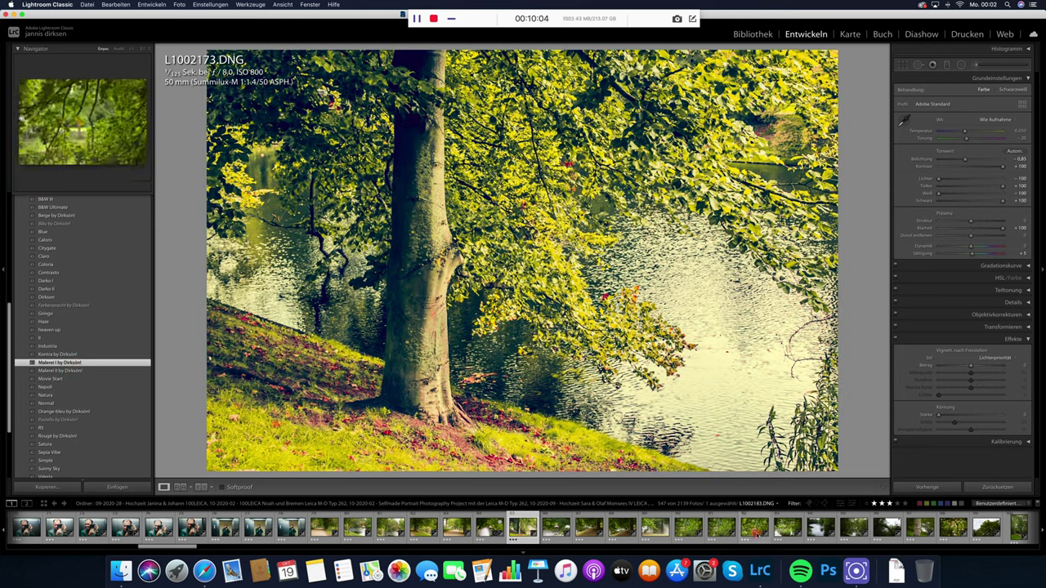
# Extend the selection from L1002173.DNG over the following park photos, 17 in total, and synchronize the develop settings across them.
pyautogui.scroll(-3, 915, 527)
pyautogui.keyDown('shift'); pyautogui.click(945, 527); pyautogui.keyUp('shift')
pyautogui.click(928, 487)
pyautogui.click(856, 348)
# Go through the synchronized park photos, adjusting the exposure of L1002175.DNG and setting the exposure of L1002181.DNG to -0.50.
pyautogui.press('Right')
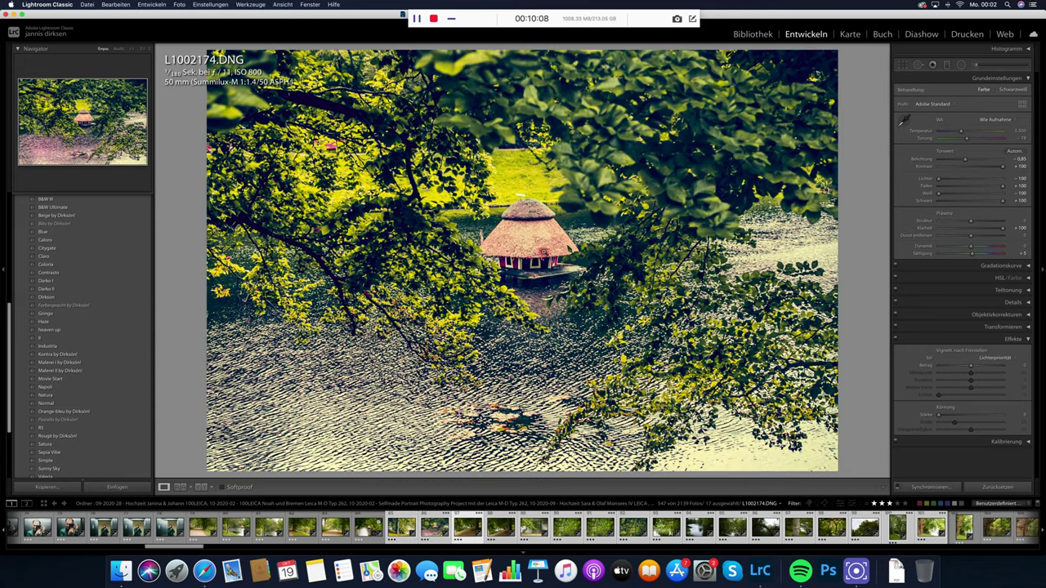
pyautogui.press('Right')
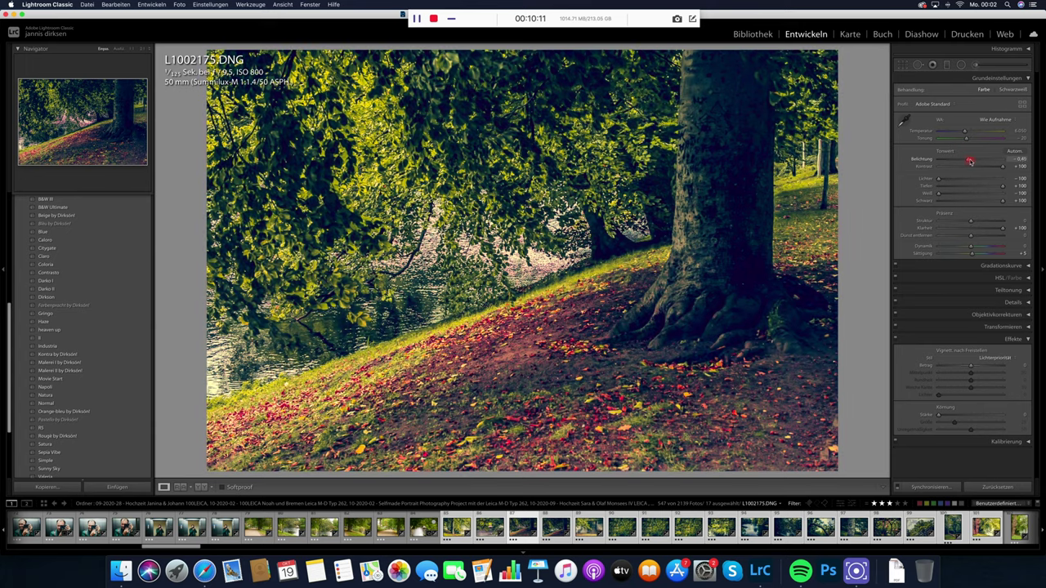
pyautogui.moveTo(965, 159); pyautogui.dragTo(965, 161)
pyautogui.press('Right')
pyautogui.press('Right')
pyautogui.press('Right')
pyautogui.press('Right')
pyautogui.press('Right')
pyautogui.press('Right')
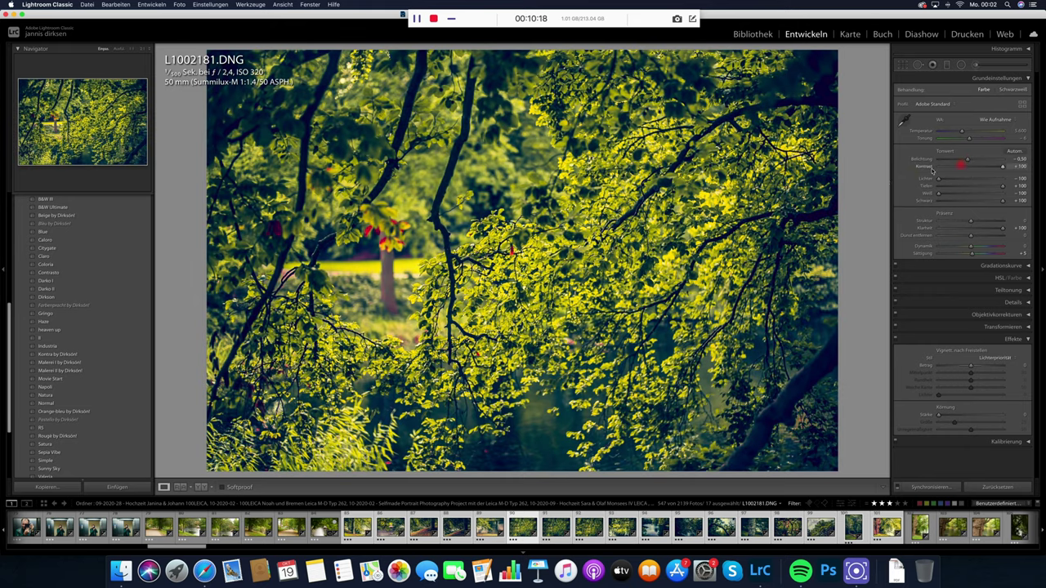
# Compare the before and after versions of the park photos from L1002181.DNG to L1002190.DNG, examining the coloured leaves close up.
pyautogui.press('y')
pyautogui.press('Right')
pyautogui.press('Right')
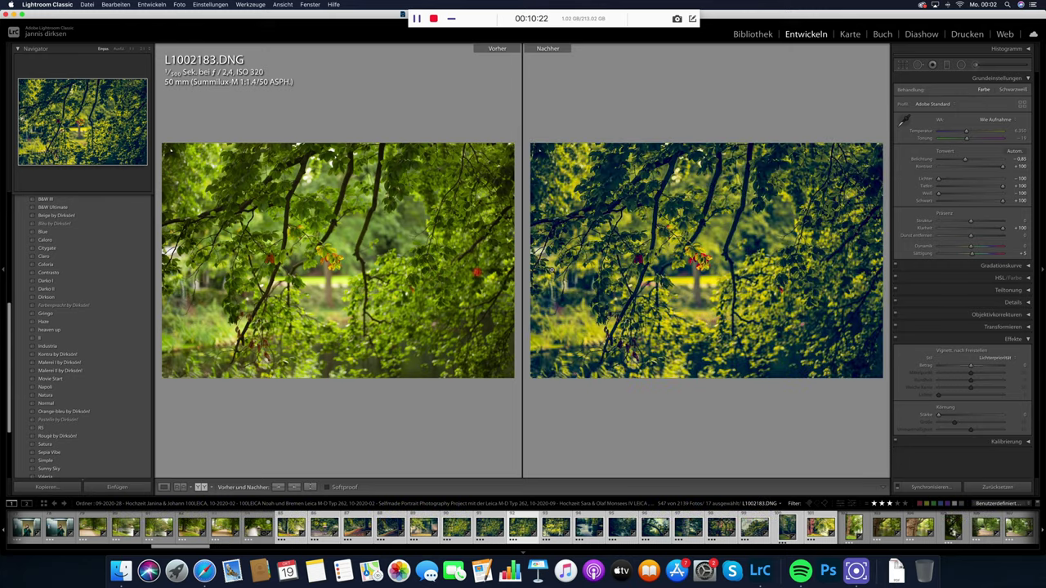
pyautogui.click(723, 256)
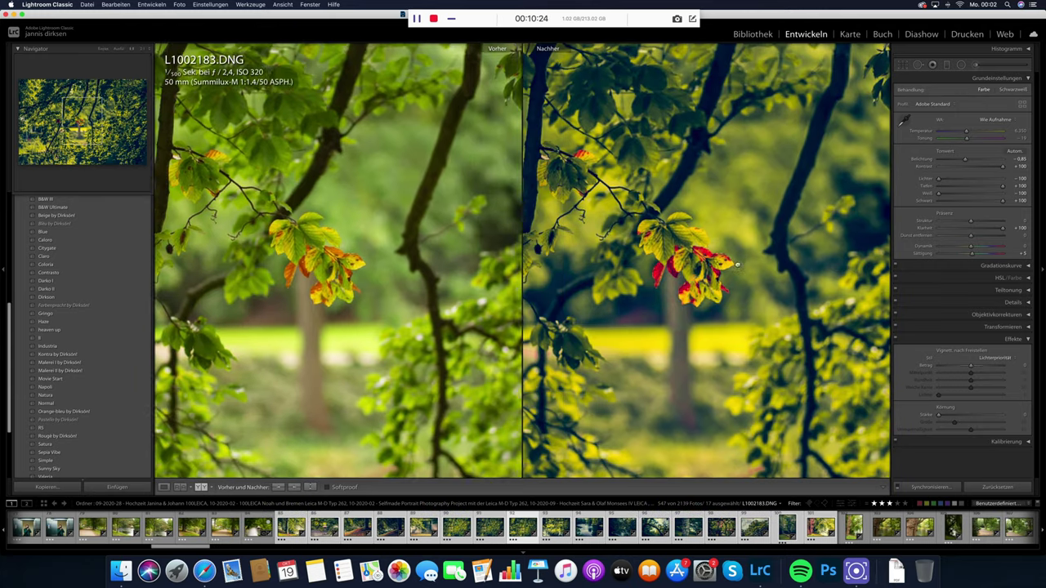
pyautogui.click(714, 286)
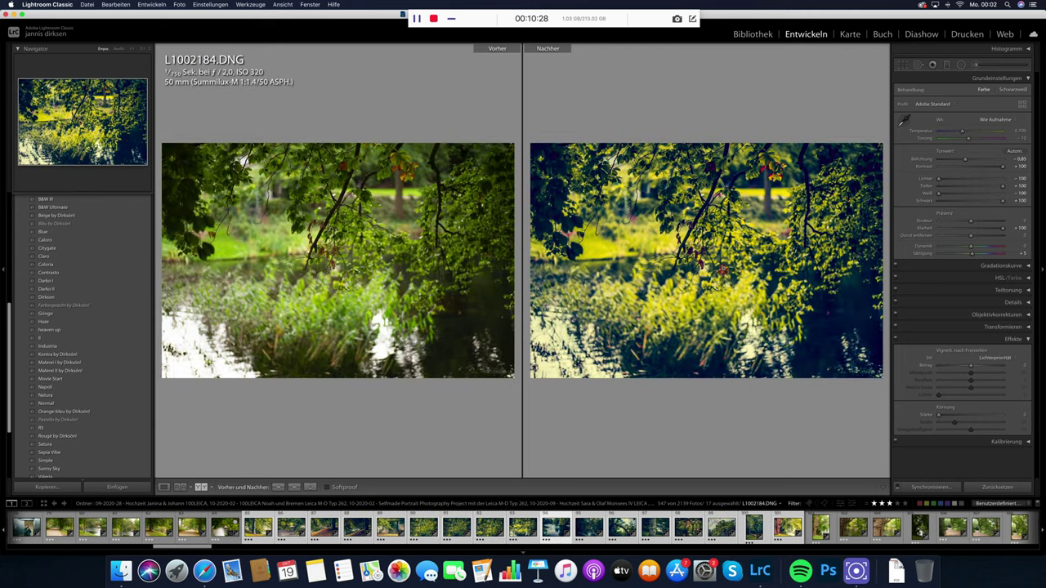
pyautogui.press('Right')
pyautogui.press('Right')
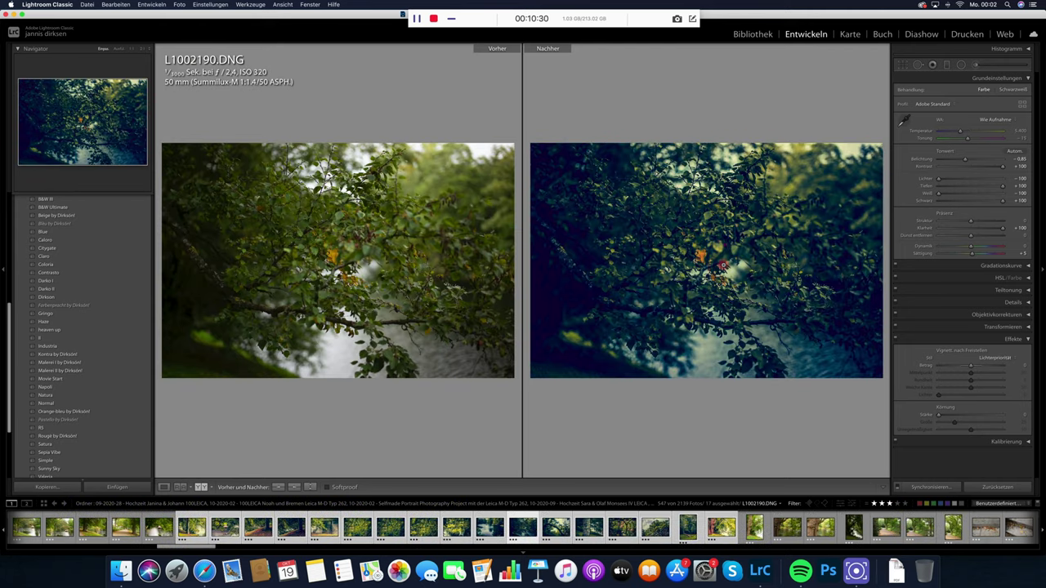
pyautogui.click(727, 274)
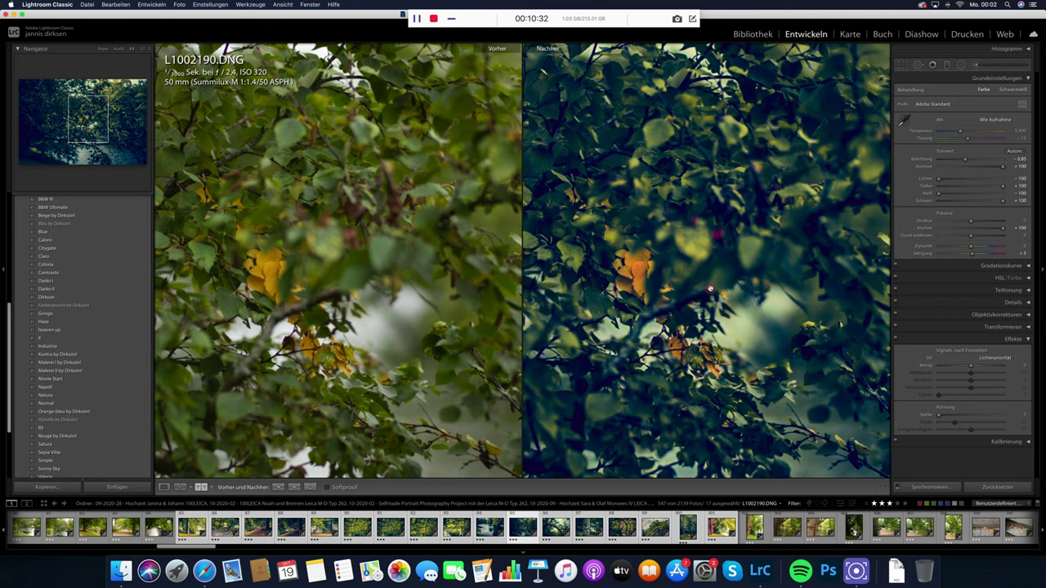
pyautogui.click(710, 288)
# Return to the single-photo view and raise the exposure of the branch photo L1002190.DNG to +0.25.
pyautogui.press('y')
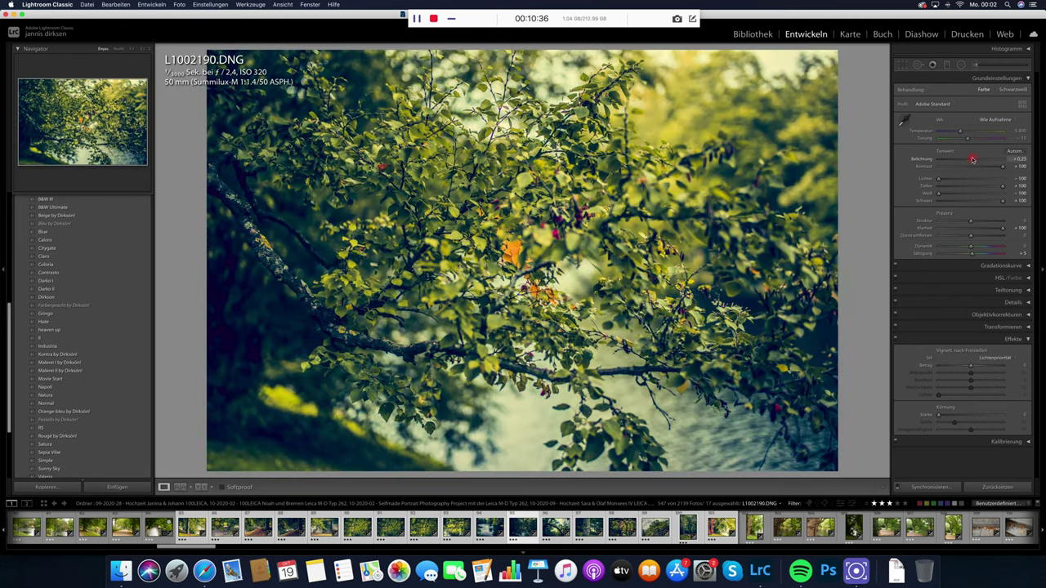
pyautogui.press('Right')
pyautogui.press('Right')
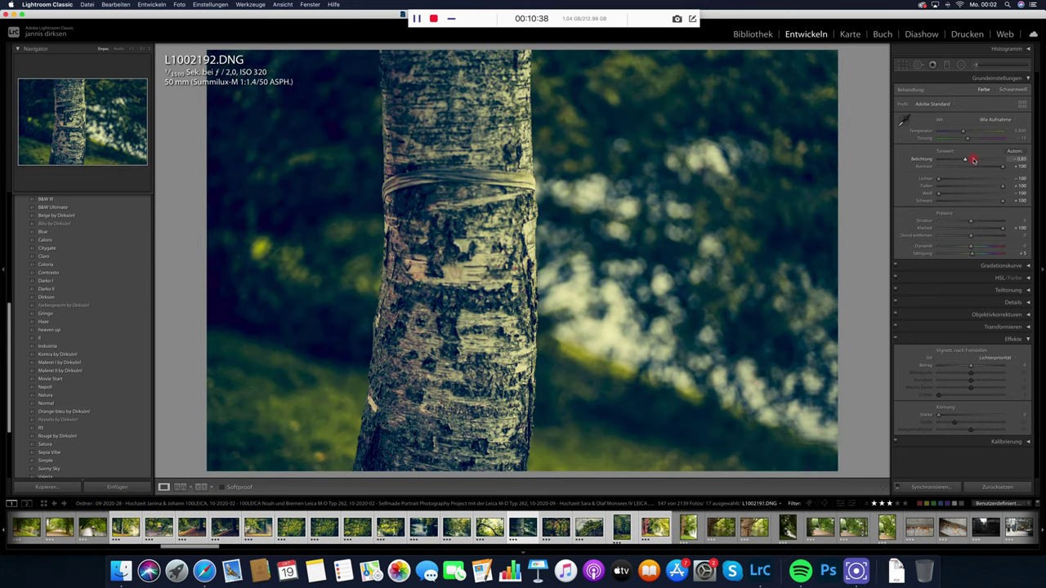
# Go through the synchronized park photos from L1002192.DNG to the riverside photo L1002204.DNG.
pyautogui.press('Right')
pyautogui.press('Right')
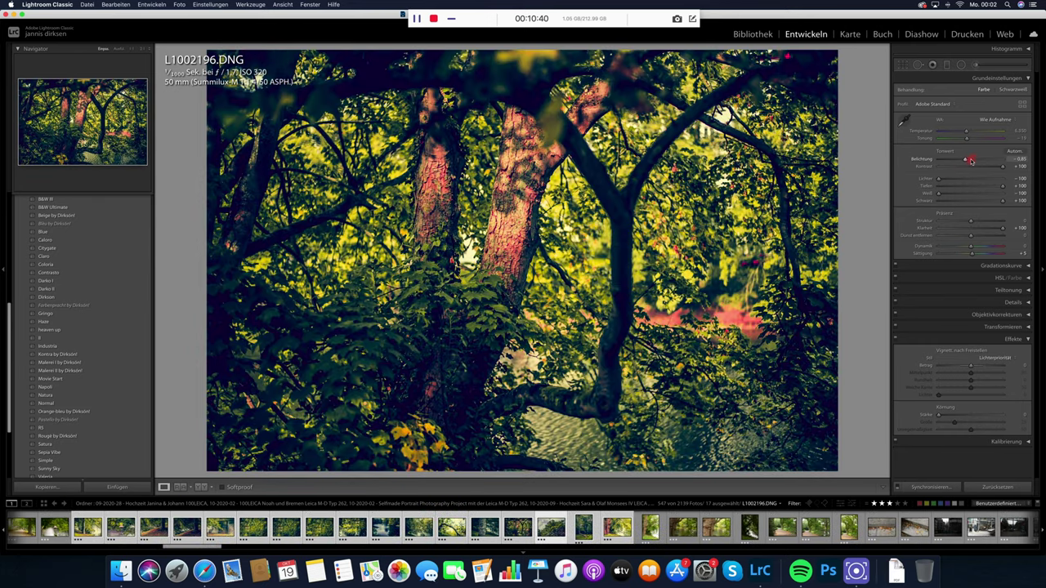
pyautogui.press('Right')
pyautogui.press('Right')
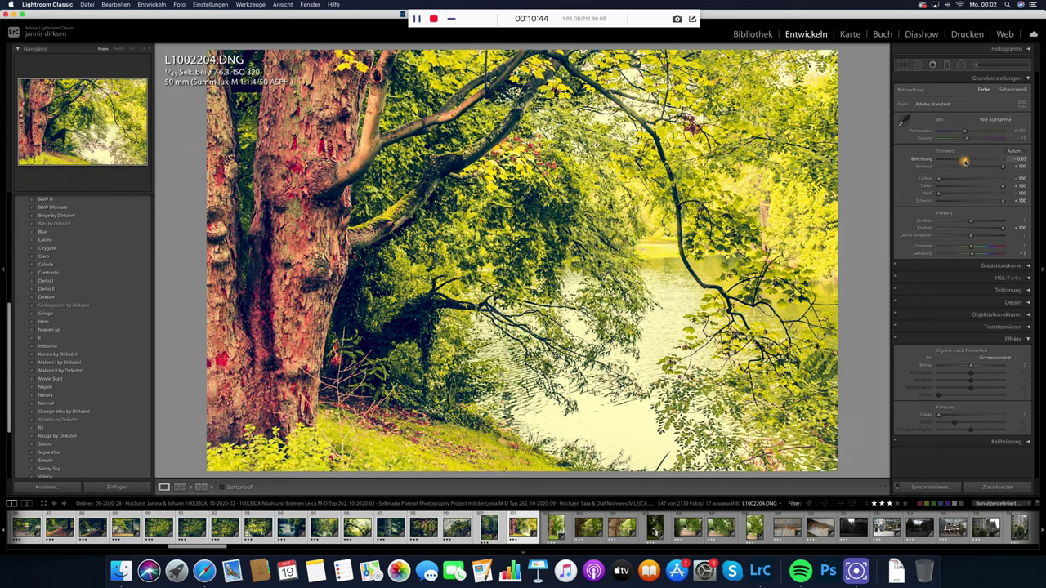
# Apply the Malerei I preset to the riverside photo L1002209.DNG and the Haze preset to the park path photo L1002210.DNG.
pyautogui.click(653, 527)
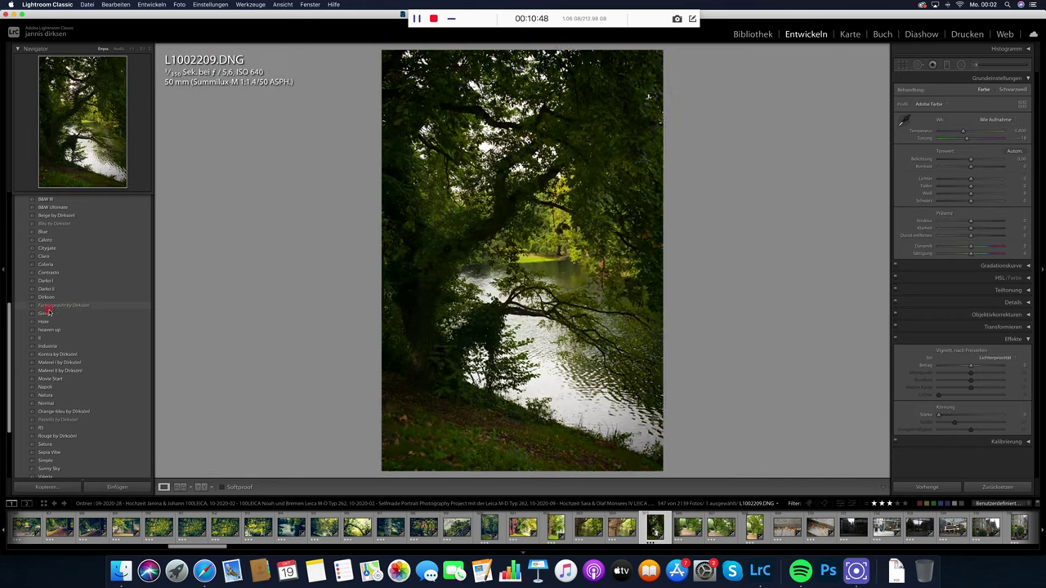
pyautogui.click(56, 365)
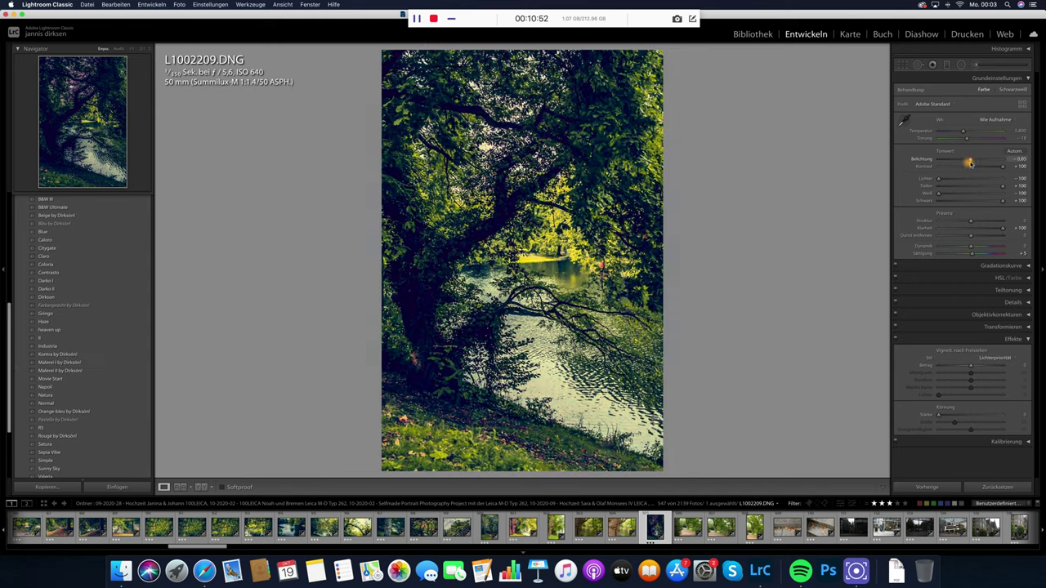
pyautogui.press('Right')
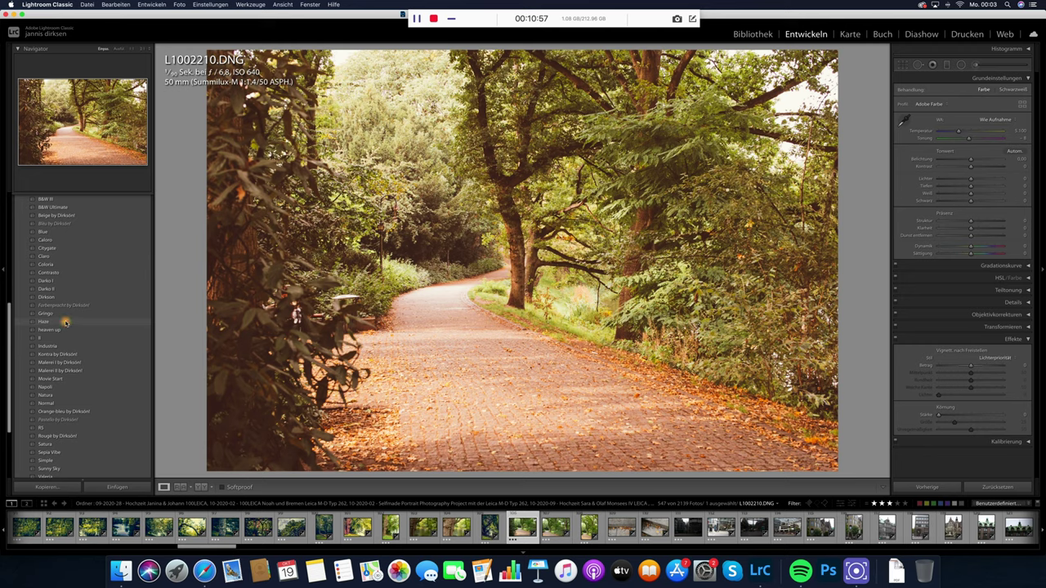
pyautogui.click(65, 323)
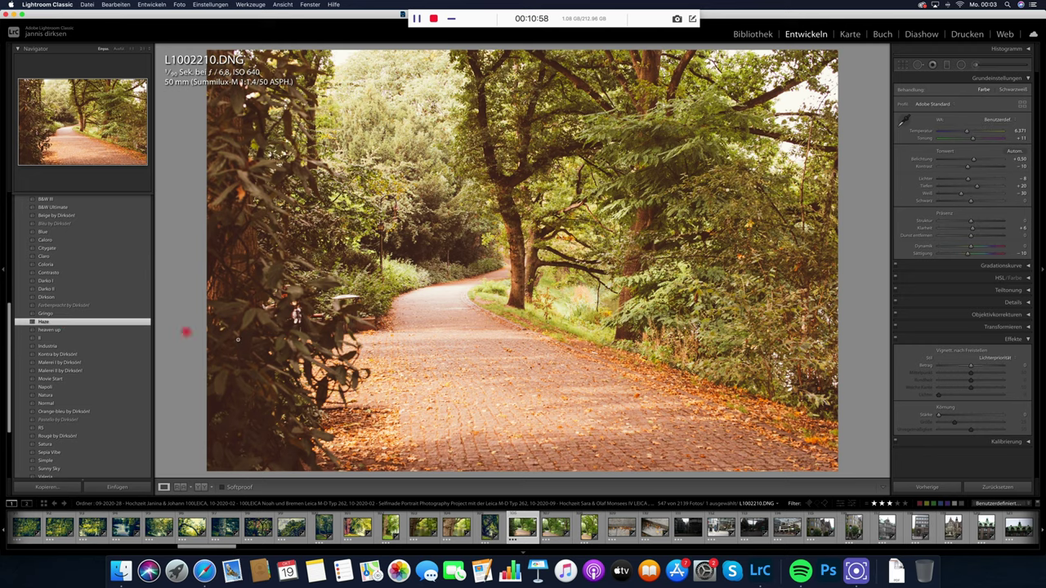
# Find the market square photo L1002260.DNG with the statue and apply the Darko II preset to it.
pyautogui.scroll(-5, 703, 527)
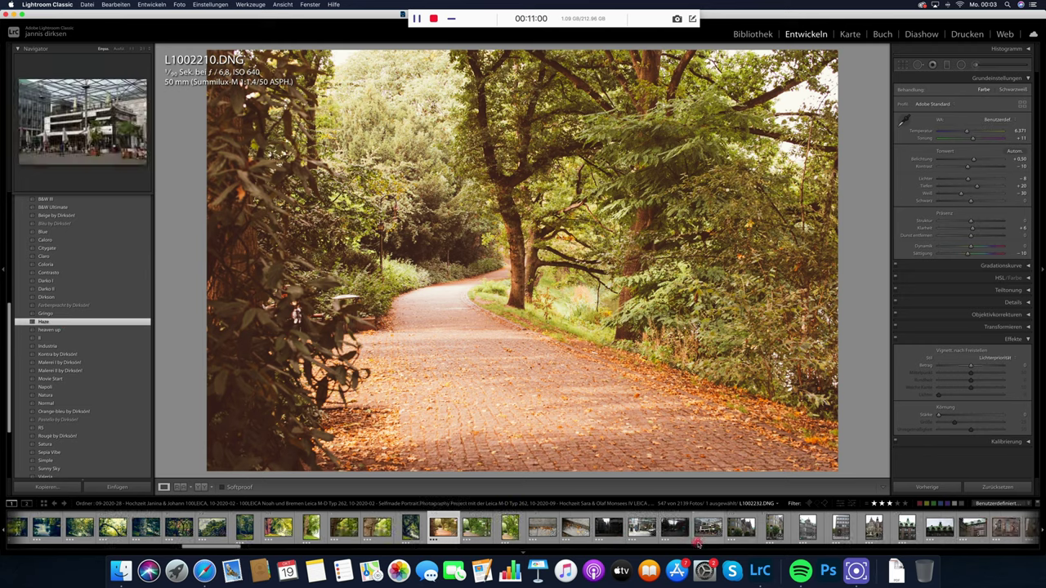
pyautogui.click(742, 530)
pyautogui.scroll(-5, 739, 530)
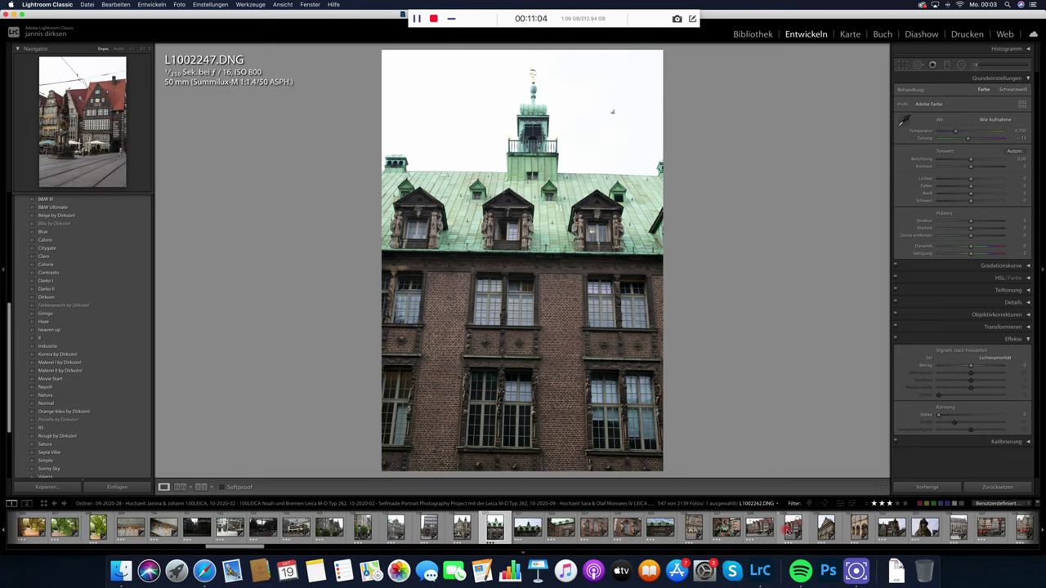
pyautogui.click(785, 529)
pyautogui.press('Left')
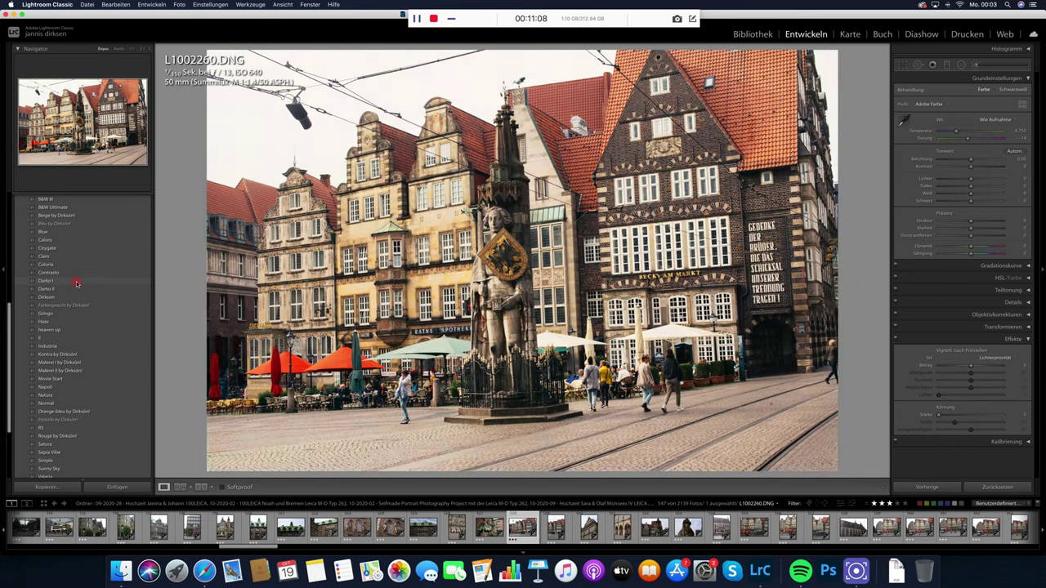
pyautogui.click(81, 288)
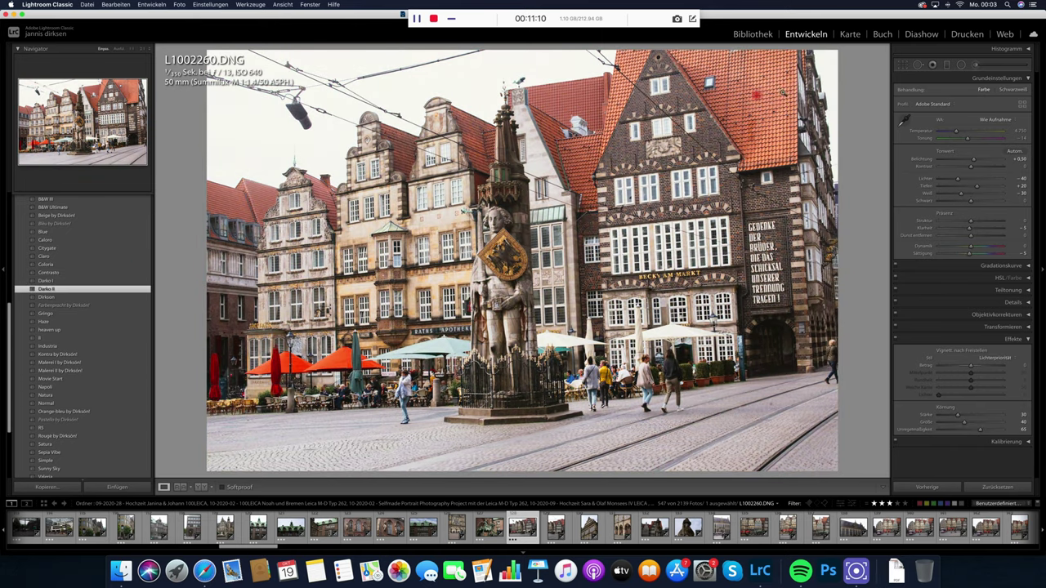
# Crop and straighten the statue photo L1002260.DNG, and convert it to black and white with the Kontra preset.
pyautogui.click(901, 67)
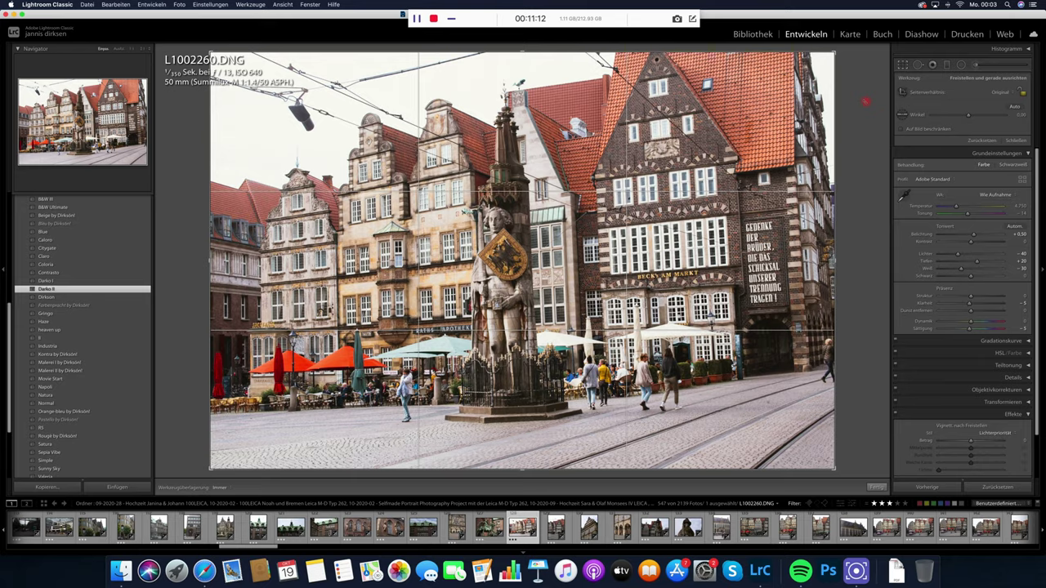
pyautogui.press('Return')
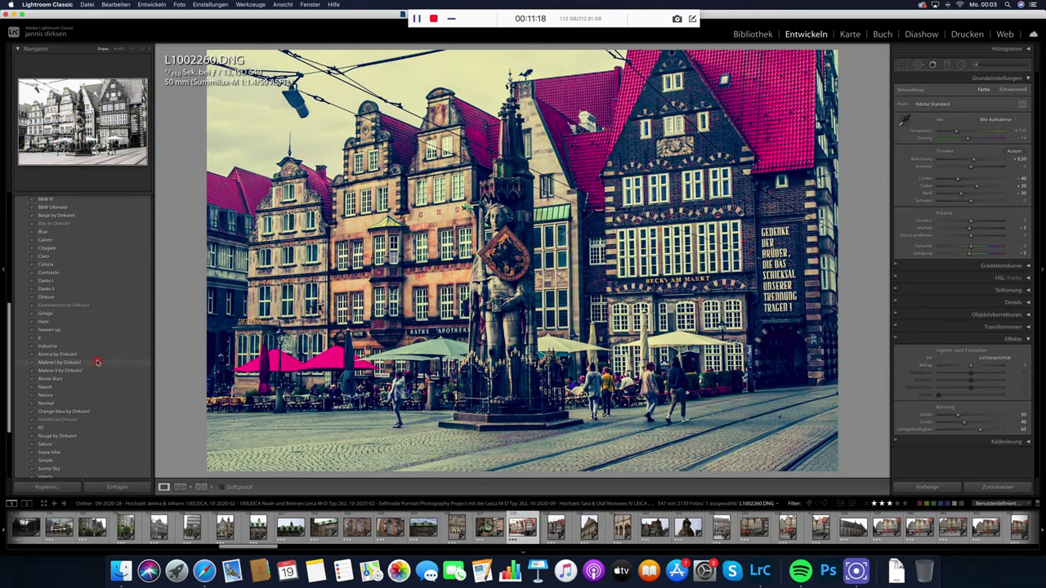
pyautogui.click(96, 357)
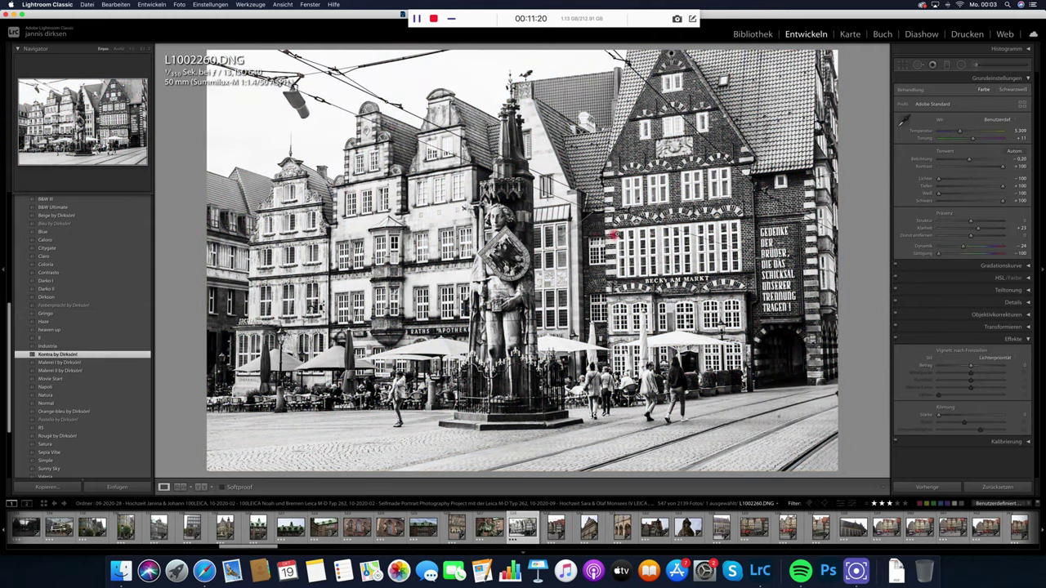
# Apply the Malerei II preset to the café façade photo L1002270.DNG and set its exposure to +0.80.
pyautogui.press('Right')
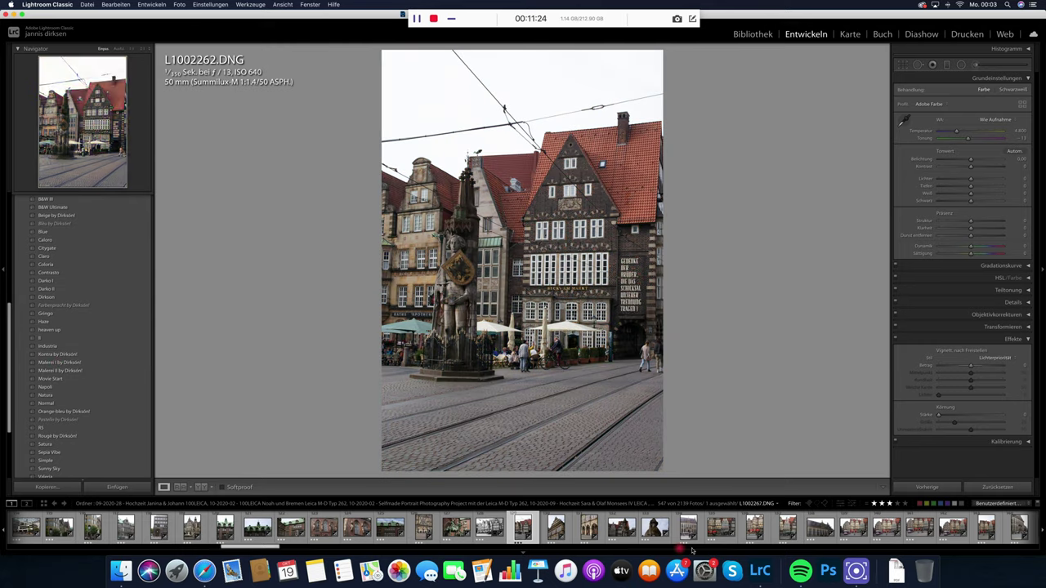
pyautogui.click(720, 527)
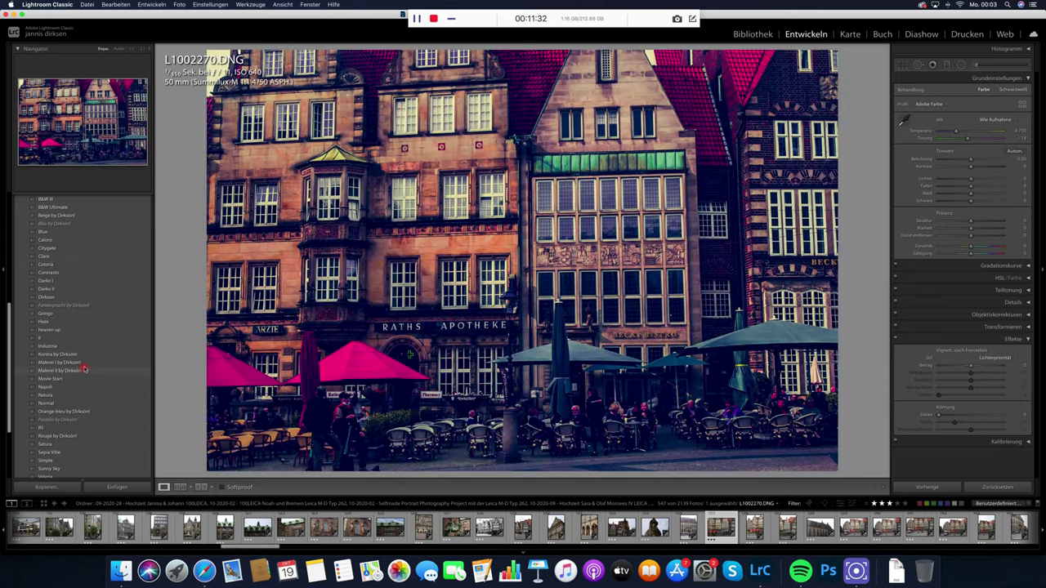
pyautogui.click(84, 370)
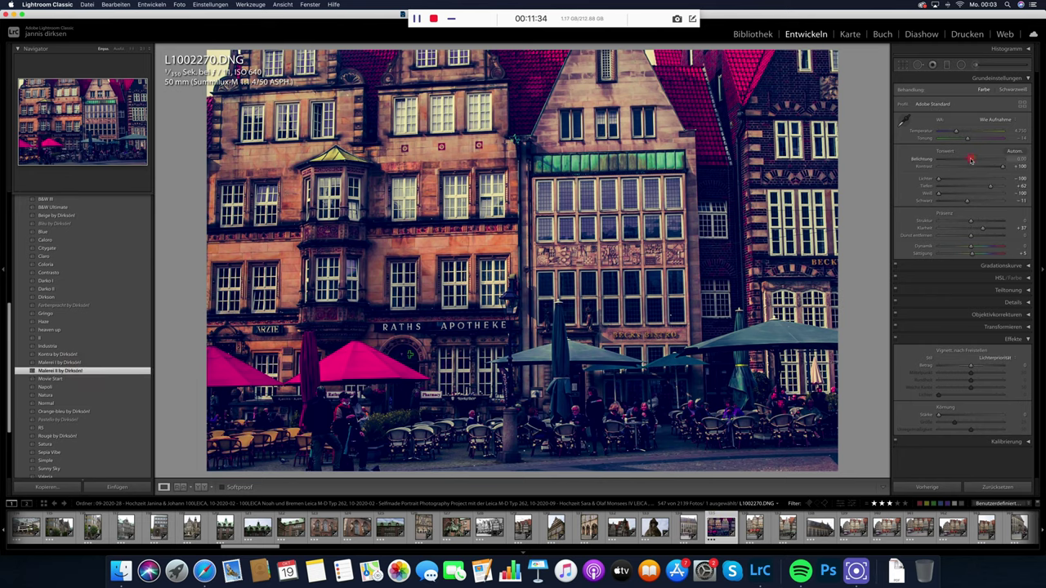
pyautogui.moveTo(971, 160); pyautogui.dragTo(976, 161)
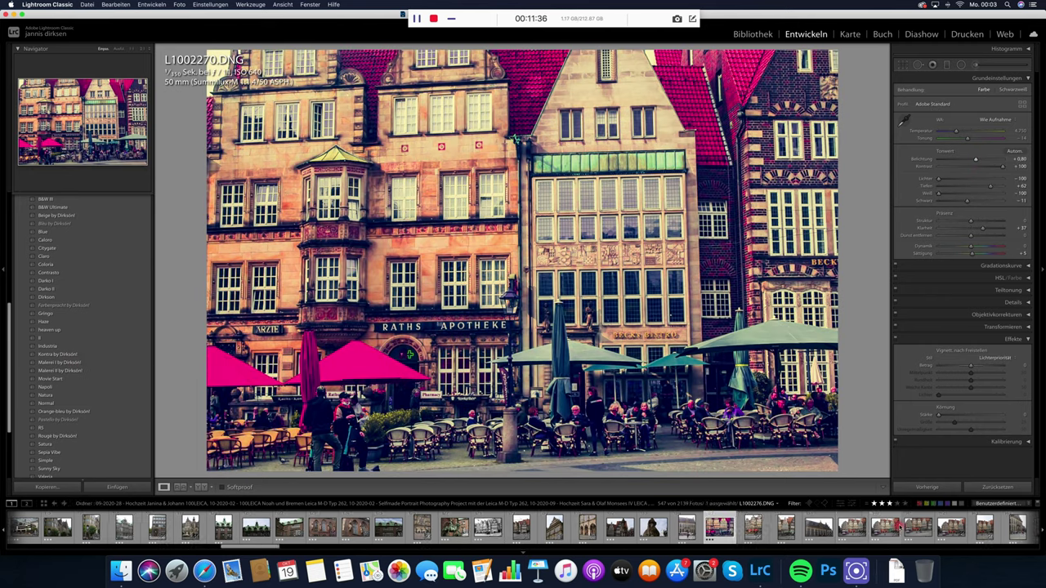
# Synchronise the develop settings of the market square photo L1002270.DNG to the following photos up to the street shots with parked cars.
pyautogui.keyDown('shift'); pyautogui.click(907, 527); pyautogui.keyUp('shift')
pyautogui.click(927, 487)
pyautogui.press('Return')
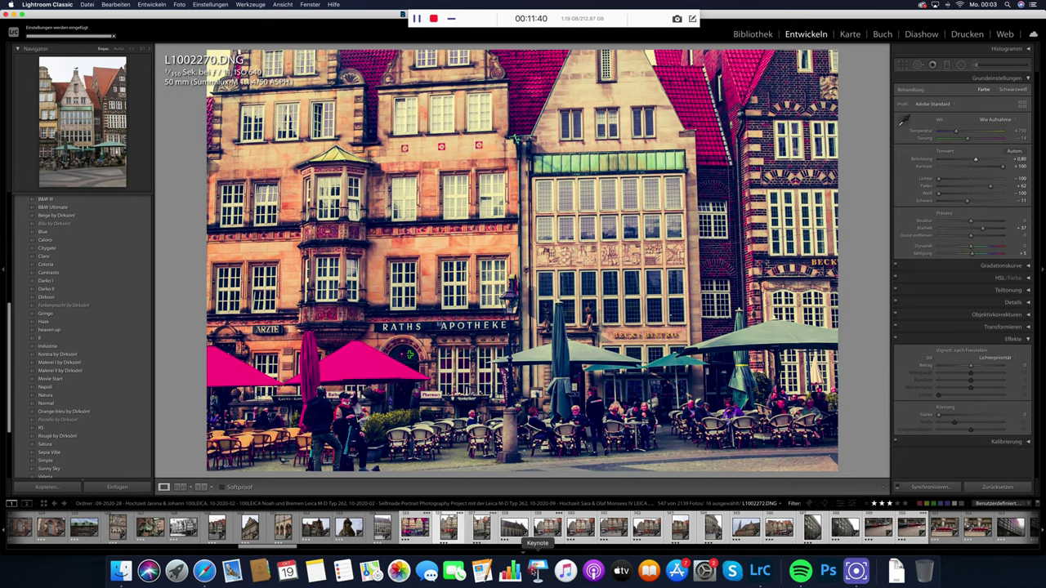
# Review the synchronised city photos one by one, from L1002272.DNG to the parked cars in L1002298.DNG.
pyautogui.click(477, 527)
pyautogui.press('Right')
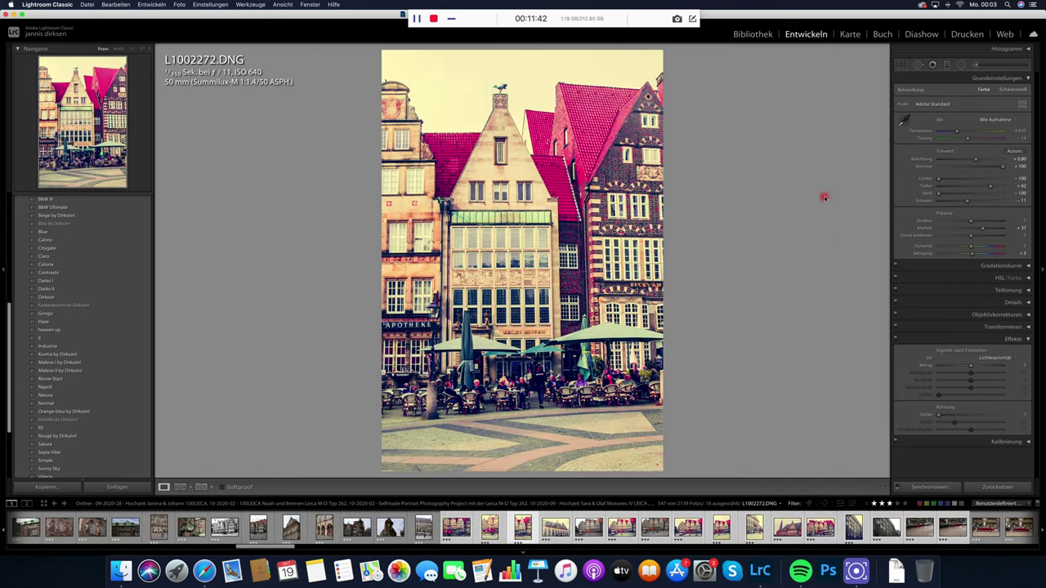
pyautogui.press('Right')
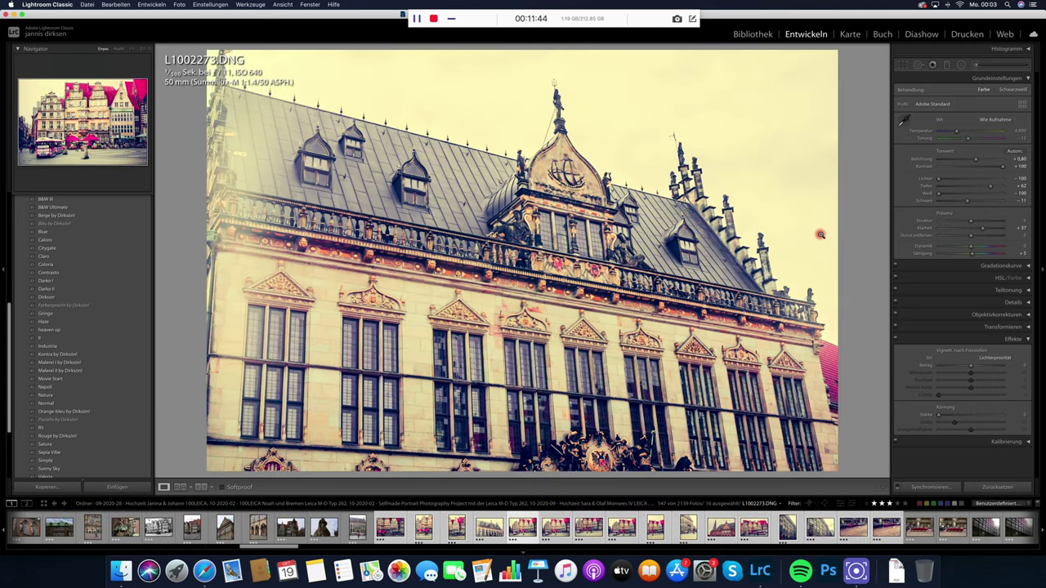
pyautogui.press('Right')
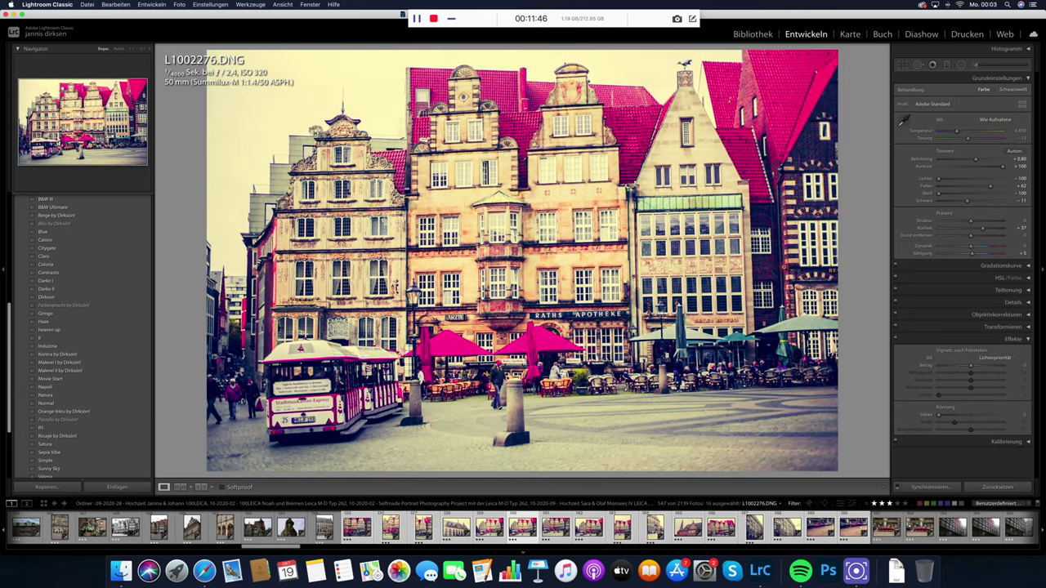
pyautogui.press('Right')
pyautogui.press('Right')
pyautogui.press('Right')
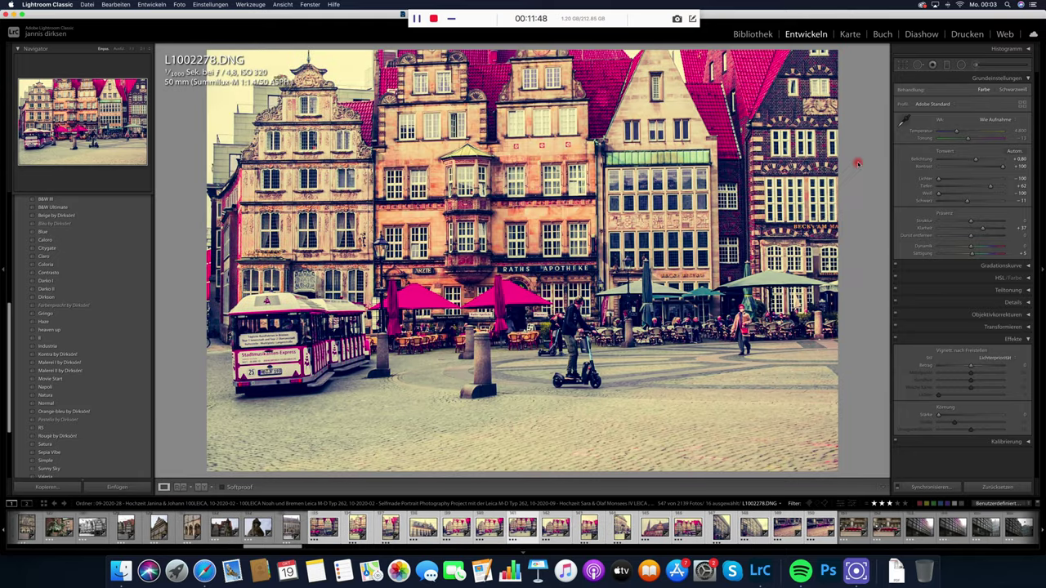
pyautogui.press('Right')
pyautogui.press('Right')
pyautogui.press('Right')
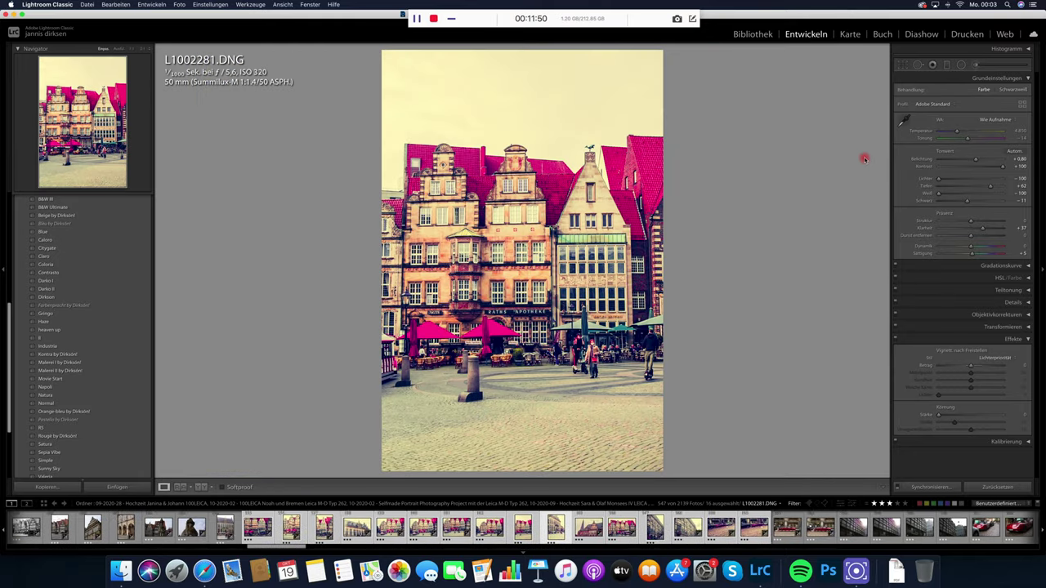
pyautogui.press('Right')
pyautogui.press('Right')
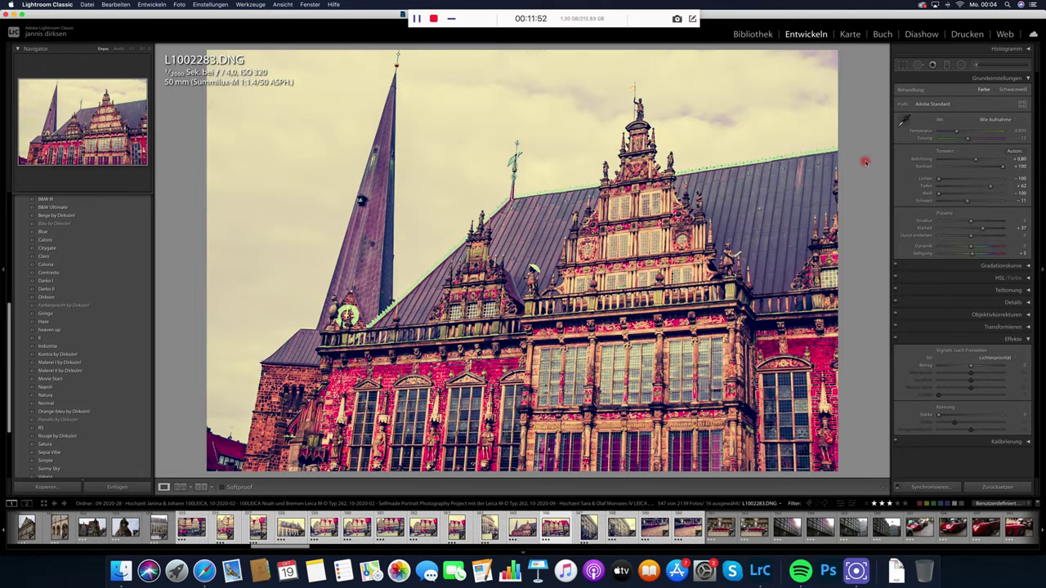
pyautogui.press('Right')
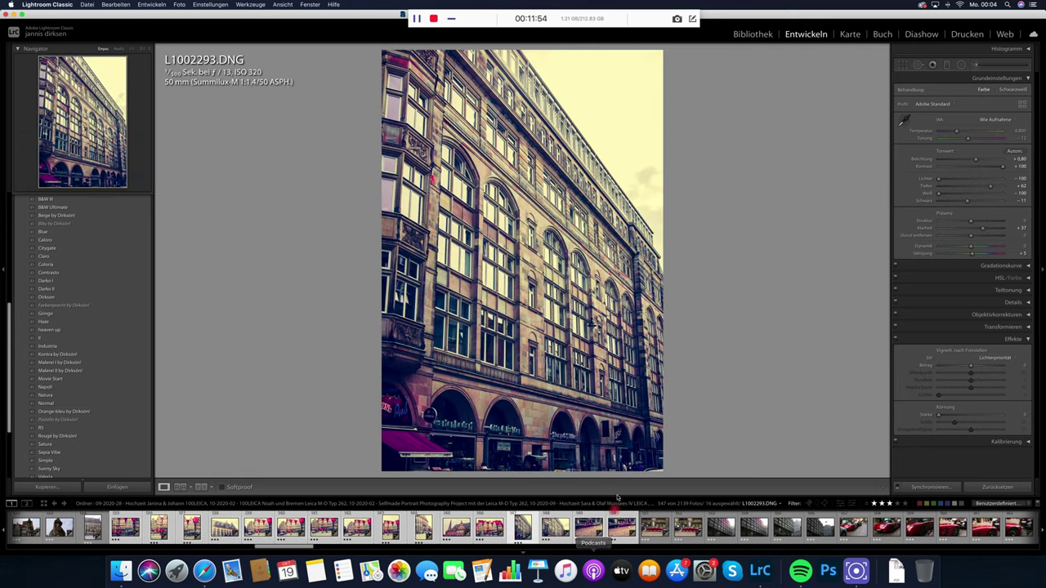
pyautogui.press('Right')
pyautogui.press('Right')
pyautogui.press('Right')
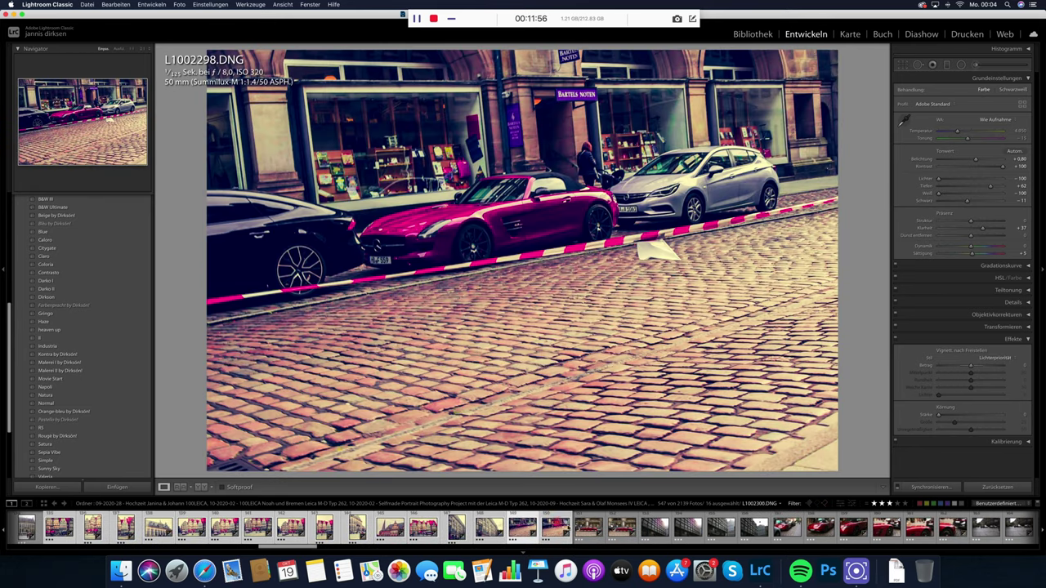
# Apply the Citygate preset to the red sports car photo L1002324.DNG.
pyautogui.click(852, 527)
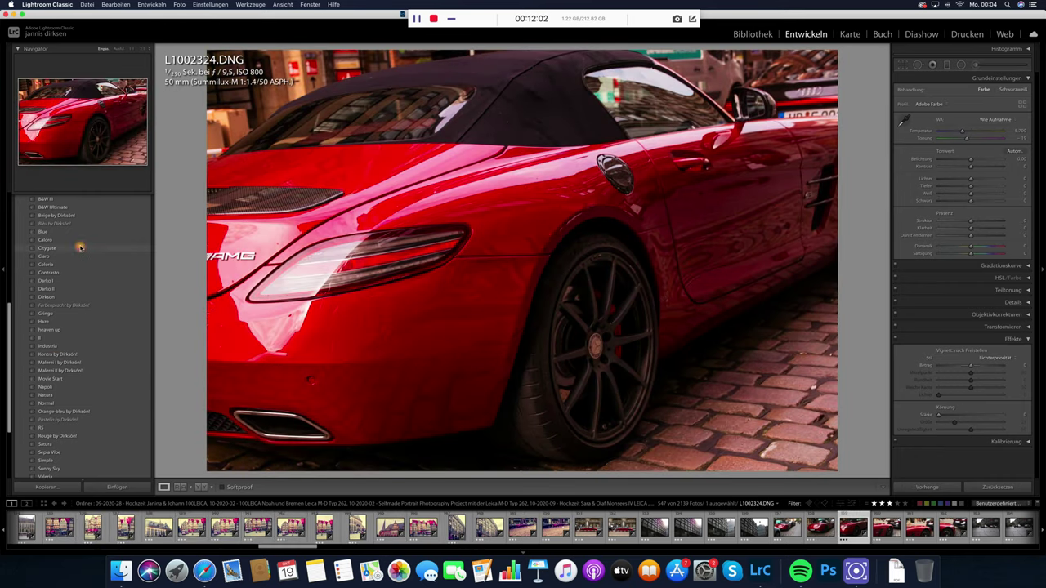
pyautogui.click(80, 247)
# Browse ahead in the filmstrip past the red parasols and the animal statue to the park photo L1002451.DNG.
pyautogui.scroll(-10, 774, 527)
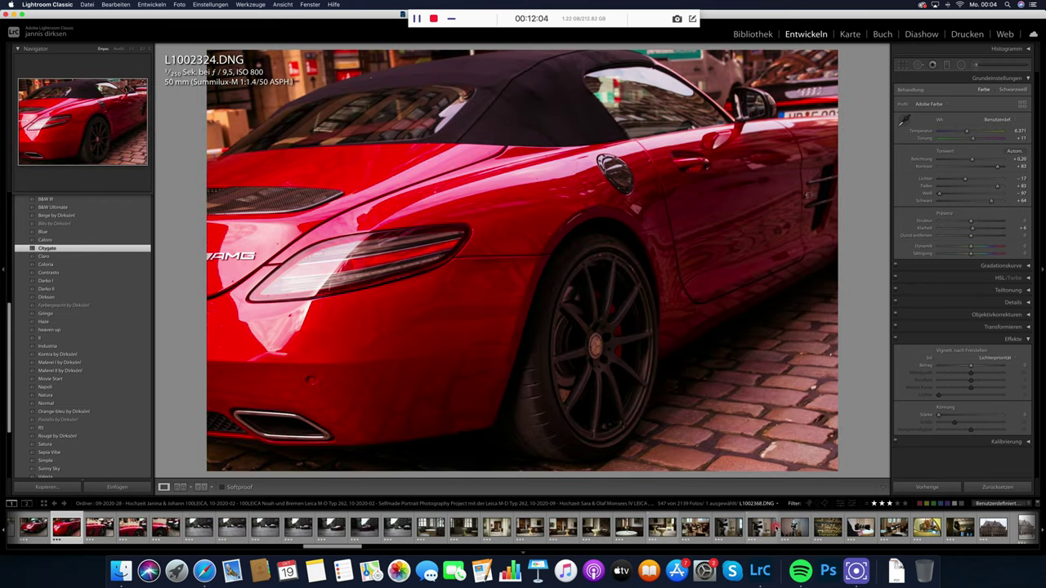
pyautogui.scroll(-5, 775, 527)
pyautogui.click(773, 528)
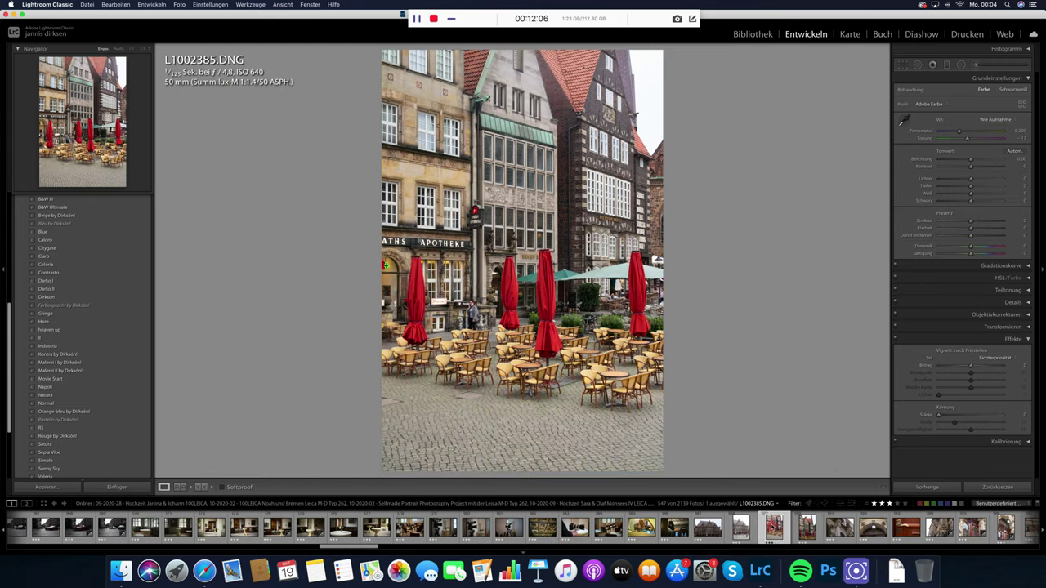
pyautogui.scroll(-5, 670, 527)
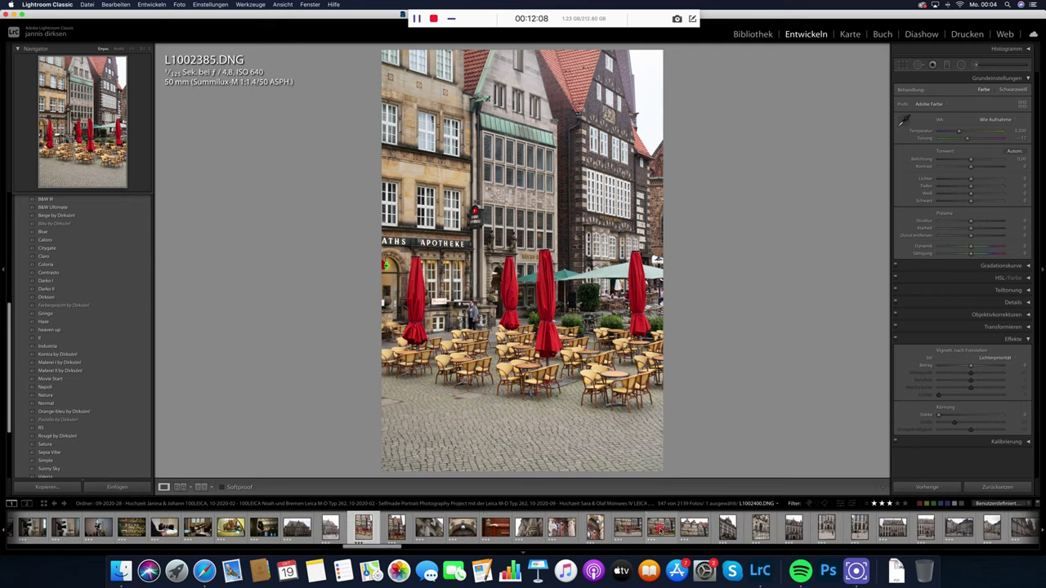
pyautogui.click(631, 527)
pyautogui.scroll(-5, 638, 527)
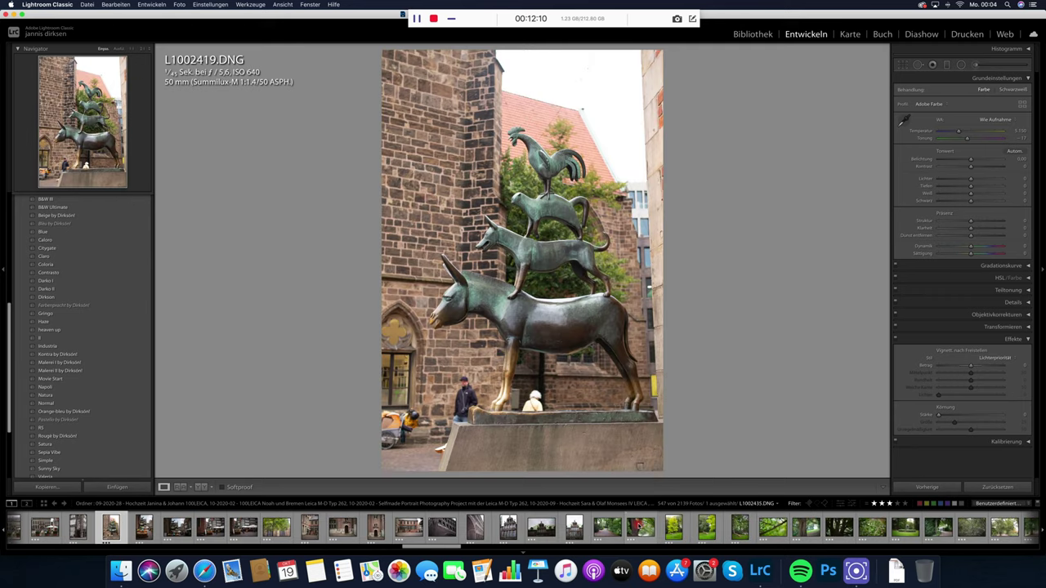
pyautogui.click(629, 528)
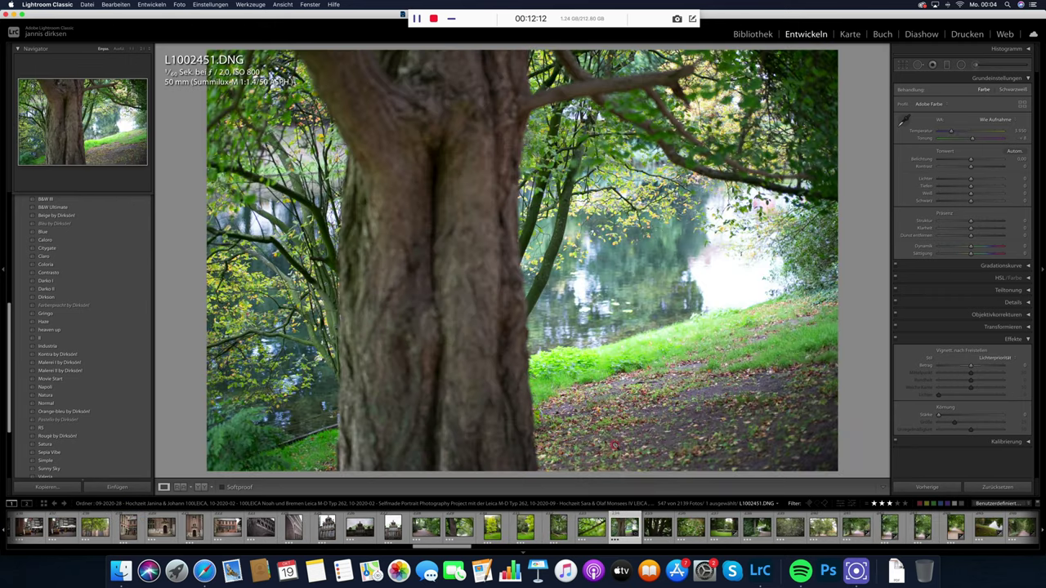
# Go through the following park photos up to the tree-lined path in L1002465.DNG.
pyautogui.press('Right')
pyautogui.press('Right')
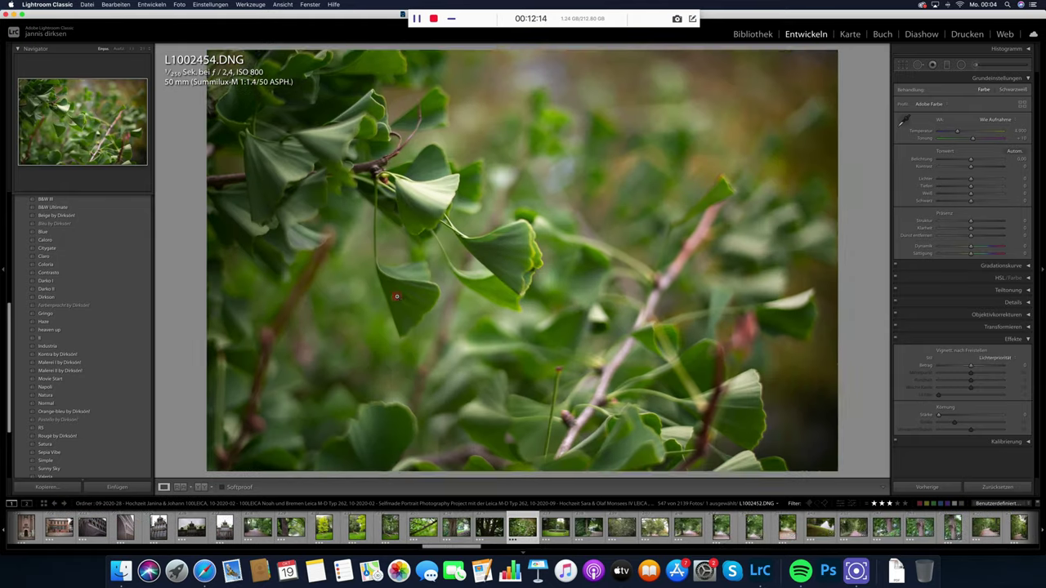
pyautogui.click(395, 297)
pyautogui.press('Right')
pyautogui.press('Right')
pyautogui.press('Right')
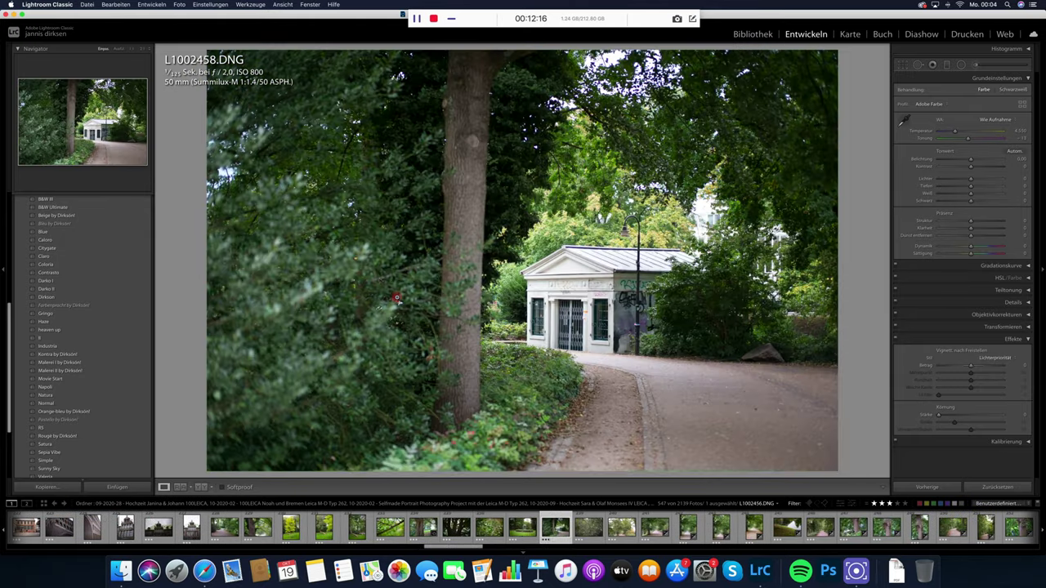
pyautogui.press('Right')
pyautogui.press('Right')
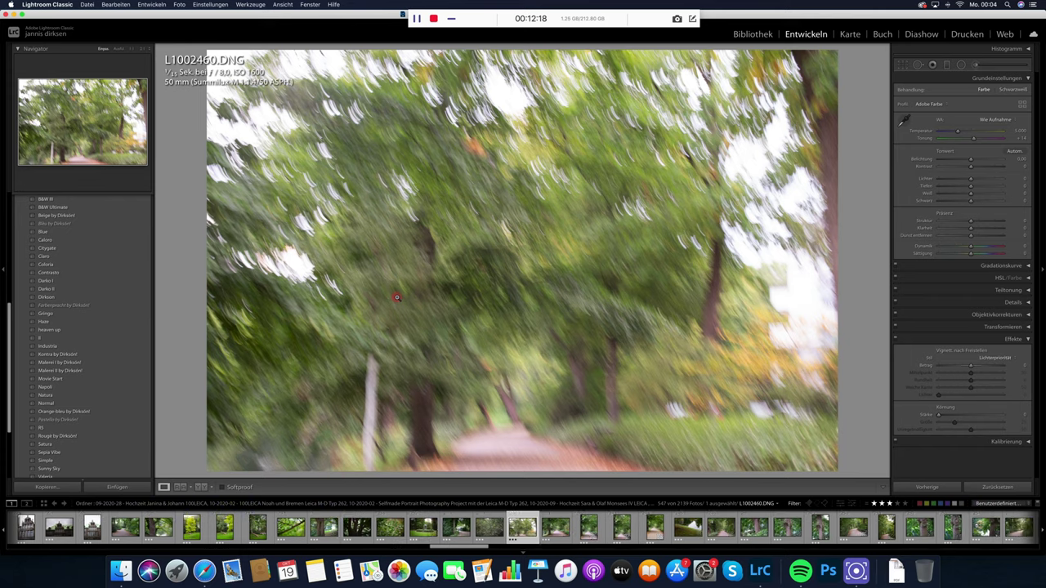
pyautogui.press('Right')
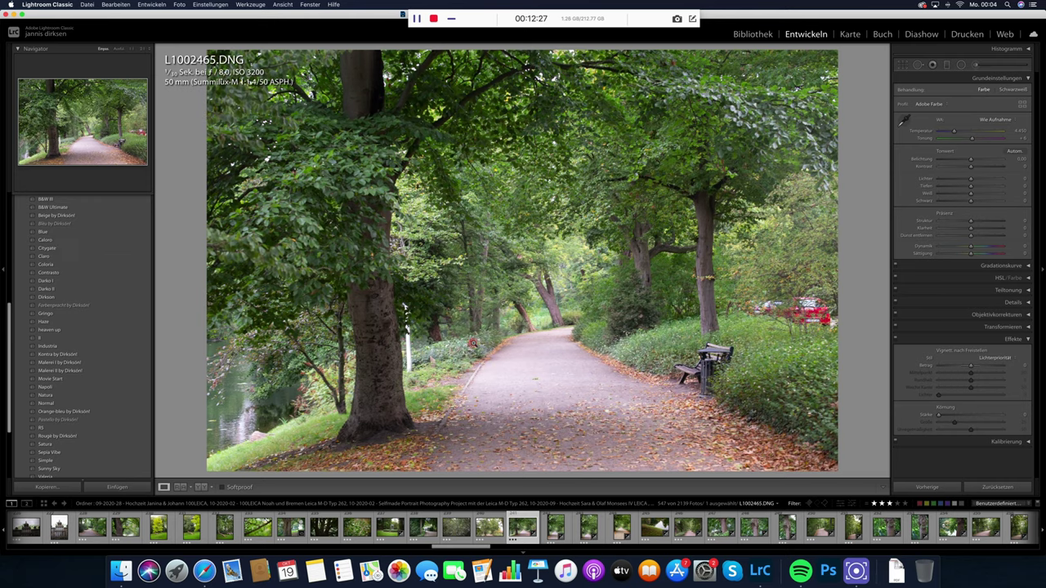
# Warm the park path photo to temperature 6,323 and set contrast to 27, shadows to 43, blacks to -23 and vignette amount to -10.
pyautogui.click(414, 350)
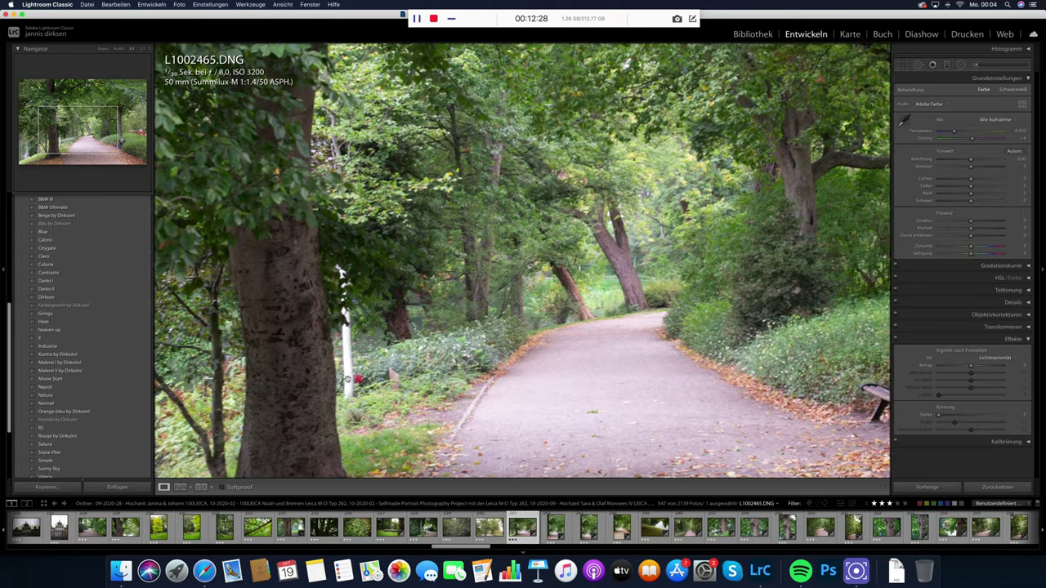
pyautogui.scroll(10, 495, 265)
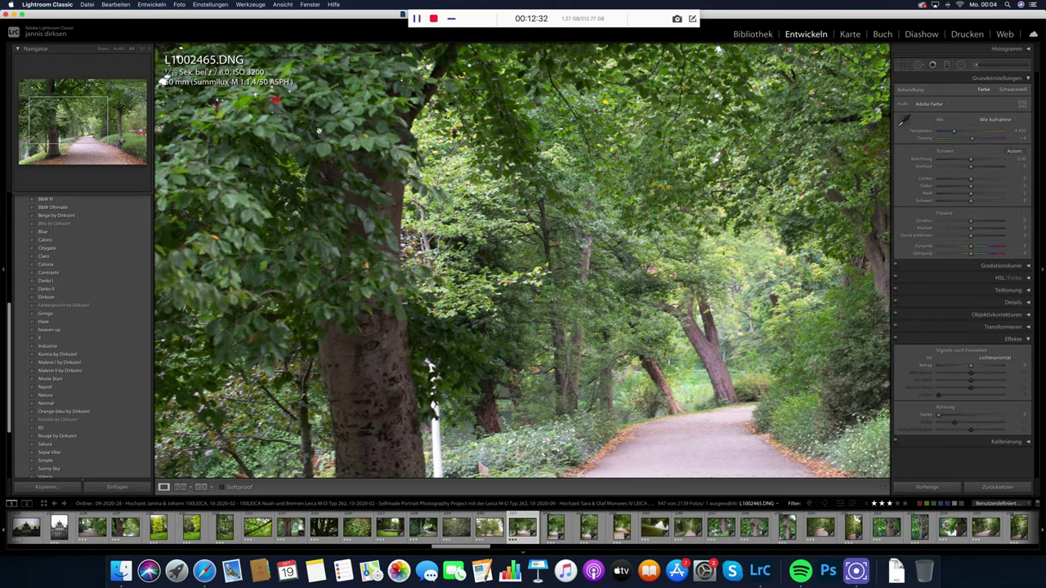
pyautogui.scroll(-10, 584, 214)
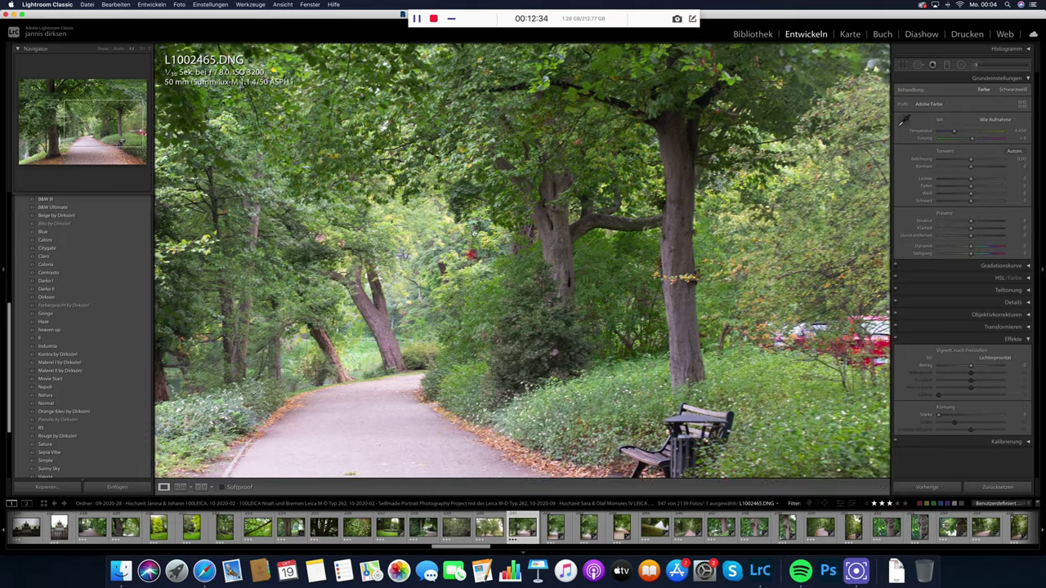
pyautogui.scroll(10, 523, 261)
pyautogui.press('z')
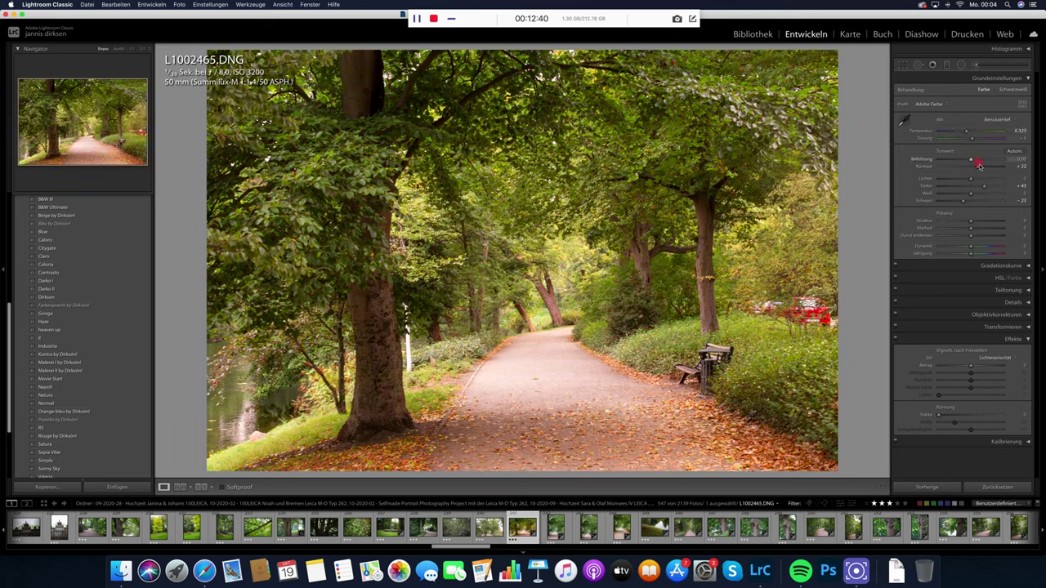
pyautogui.moveTo(962, 367); pyautogui.dragTo(966, 366)
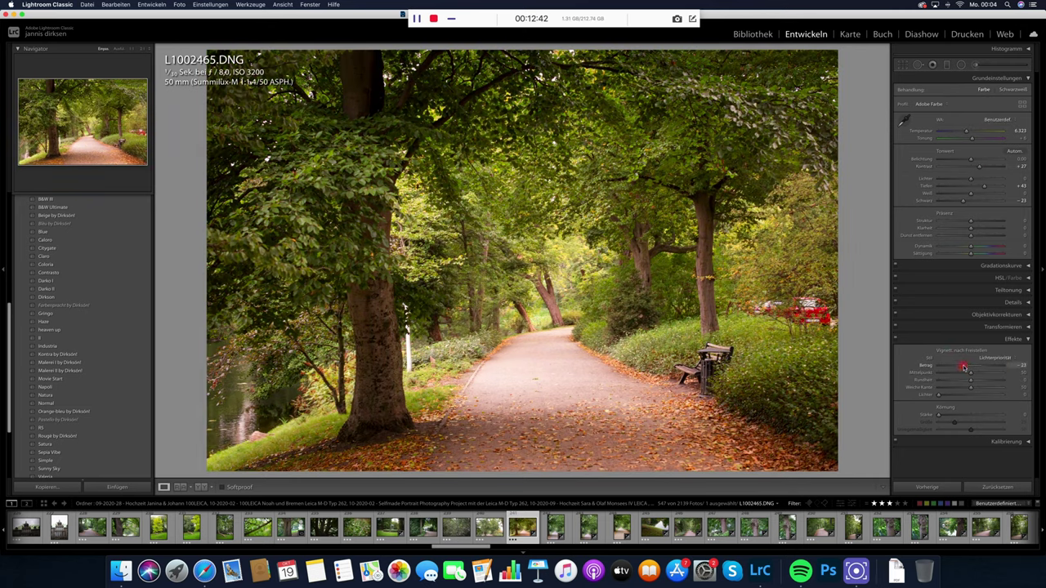
# Crop the park path photo slightly tighter at its original aspect ratio, then set highlights to -47 and clarity to 7.
pyautogui.click(901, 66)
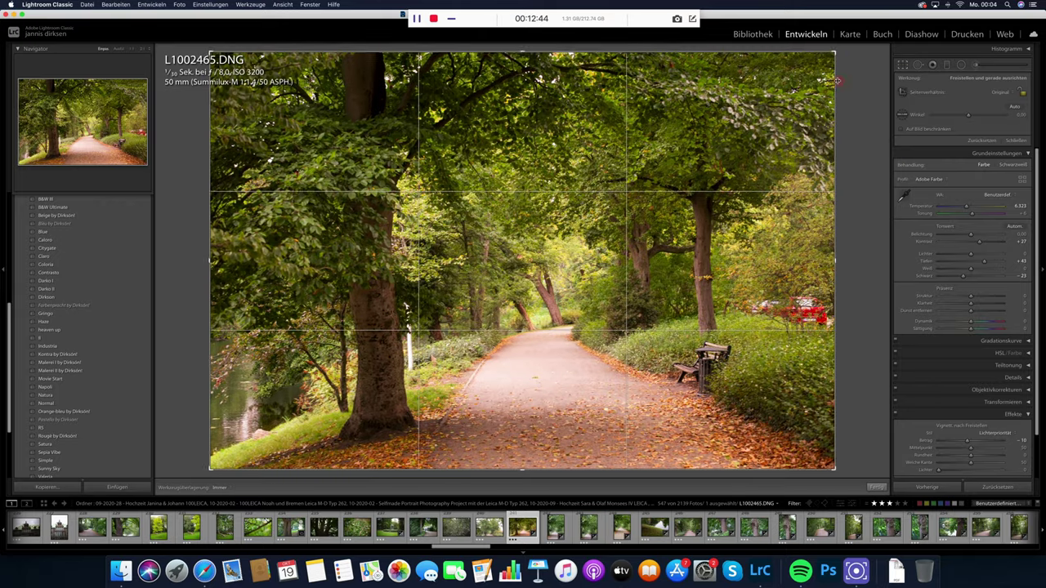
pyautogui.press('Return')
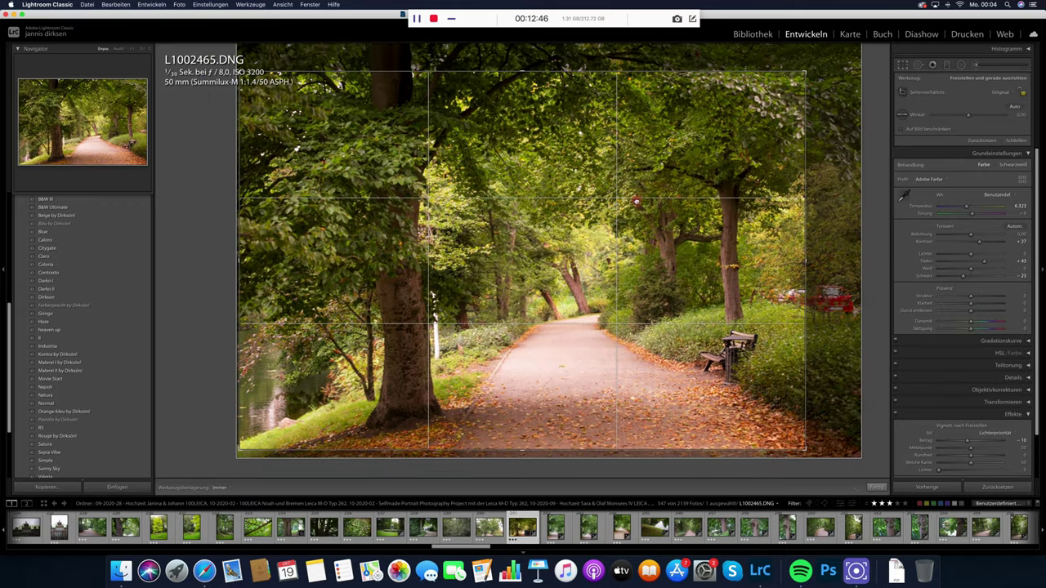
pyautogui.moveTo(955, 182); pyautogui.dragTo(957, 180)
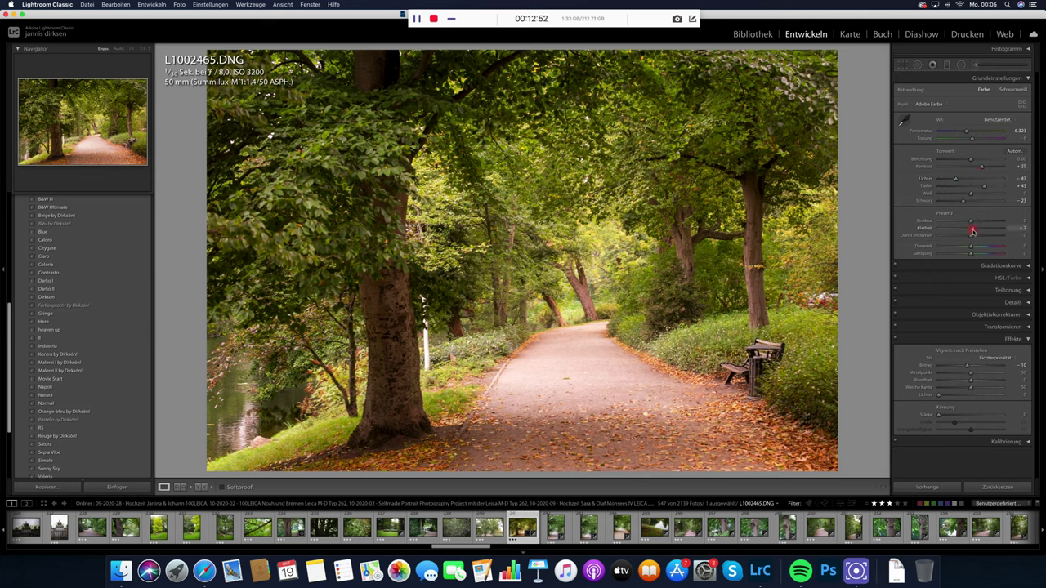
# Check the details of the park path photo up close and apply the Malerei I preset to it.
pyautogui.scroll(5, 599, 310)
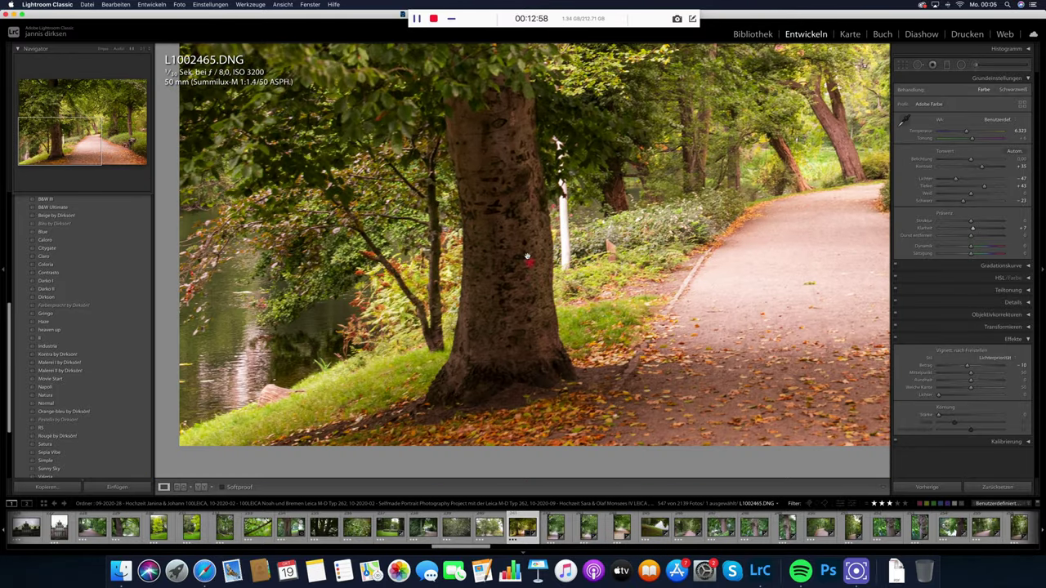
pyautogui.scroll(5, 645, 234)
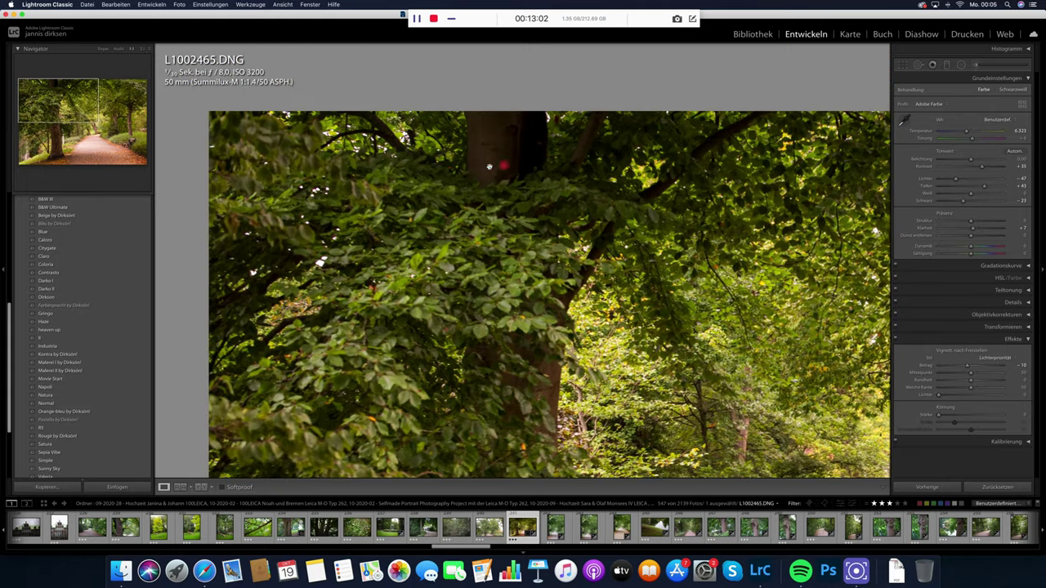
pyautogui.hscroll(-1, 475, 240)
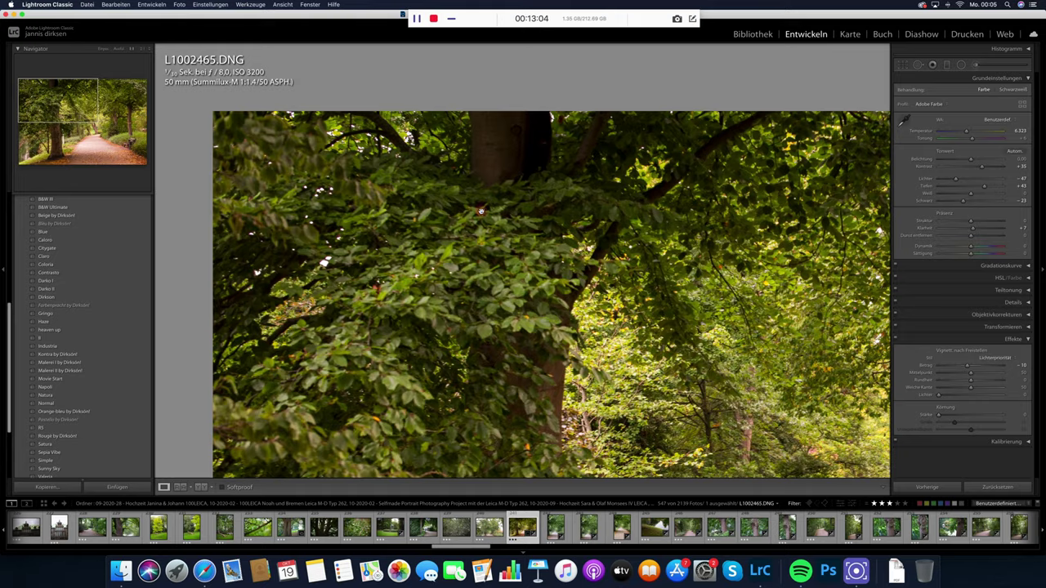
pyautogui.click(481, 210)
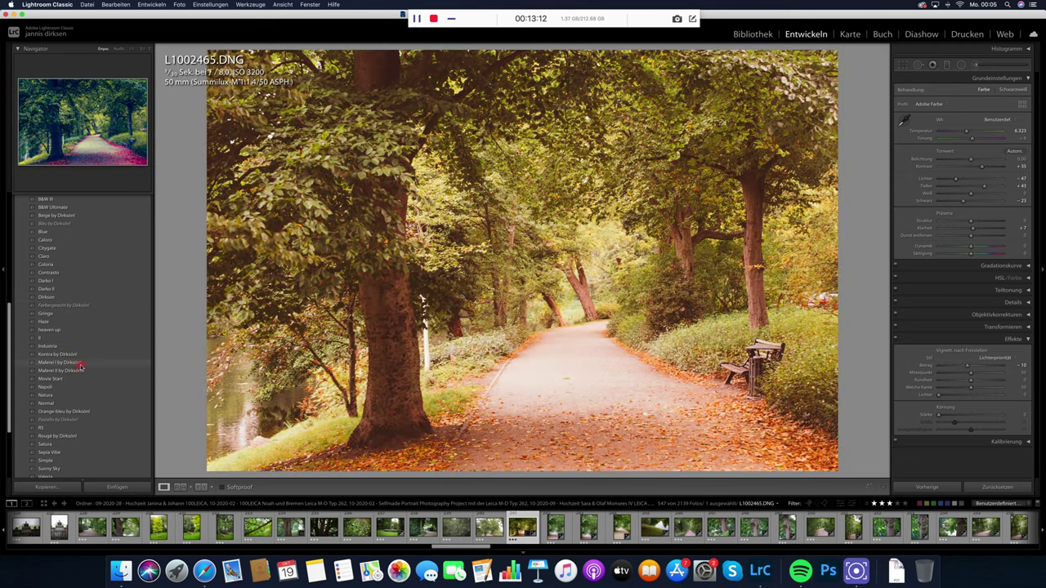
pyautogui.click(79, 364)
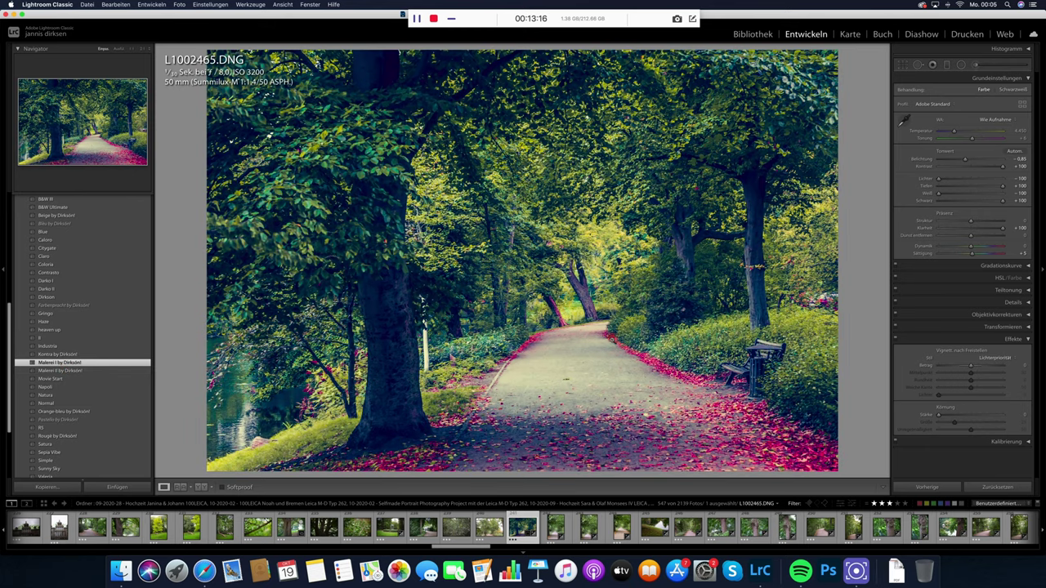
# Synchronise the settings of L1002465.DNG to the following park photos up to the first mirror self-portrait, and open L1002466.DNG.
pyautogui.scroll(-5, 572, 528)
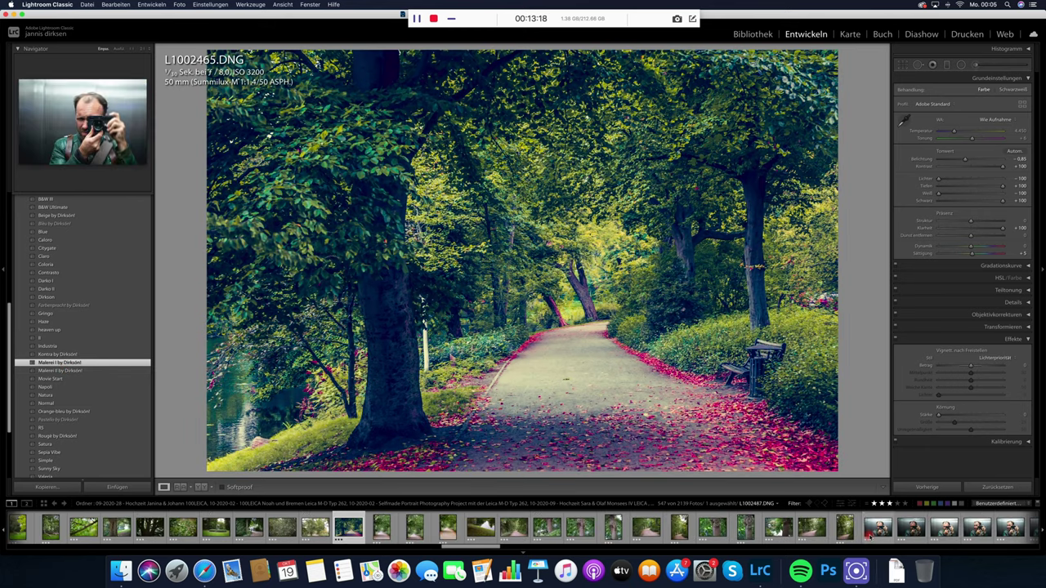
pyautogui.keyDown('shift'); pyautogui.click(878, 528); pyautogui.keyUp('shift')
pyautogui.click(930, 487)
pyautogui.click(570, 334)
pyautogui.press('Return')
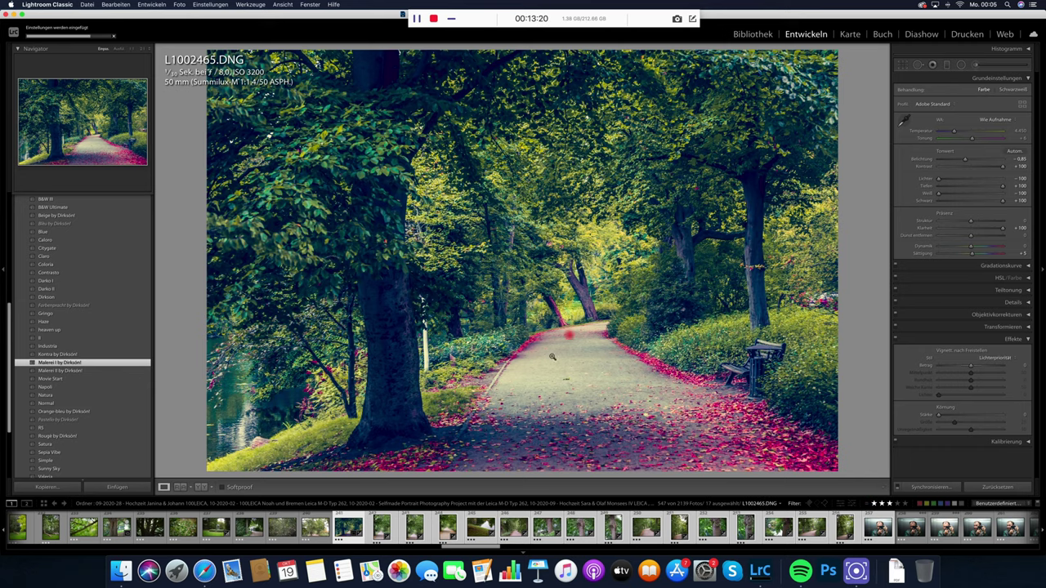
pyautogui.click(382, 529)
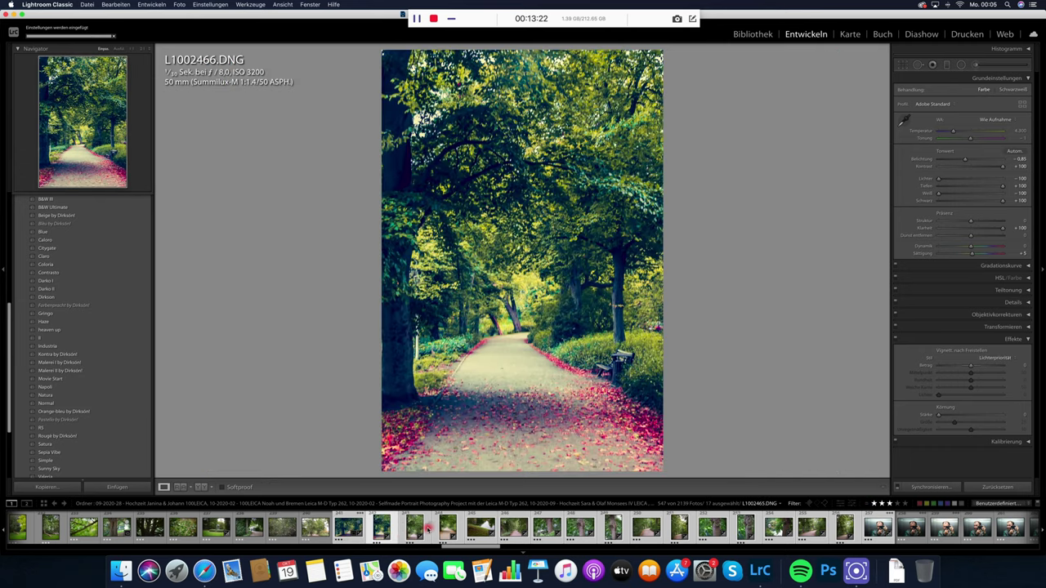
# Review the synchronised park photos one after another, from L1002468.DNG to L1002486.DNG.
pyautogui.click(425, 530)
pyautogui.press('Right')
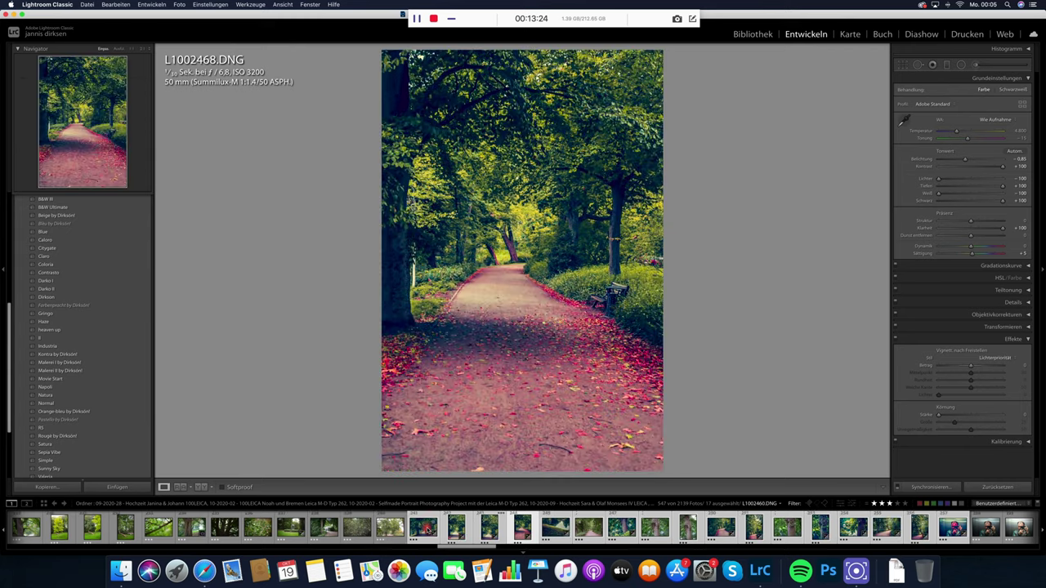
pyautogui.press('Right')
pyautogui.press('Right')
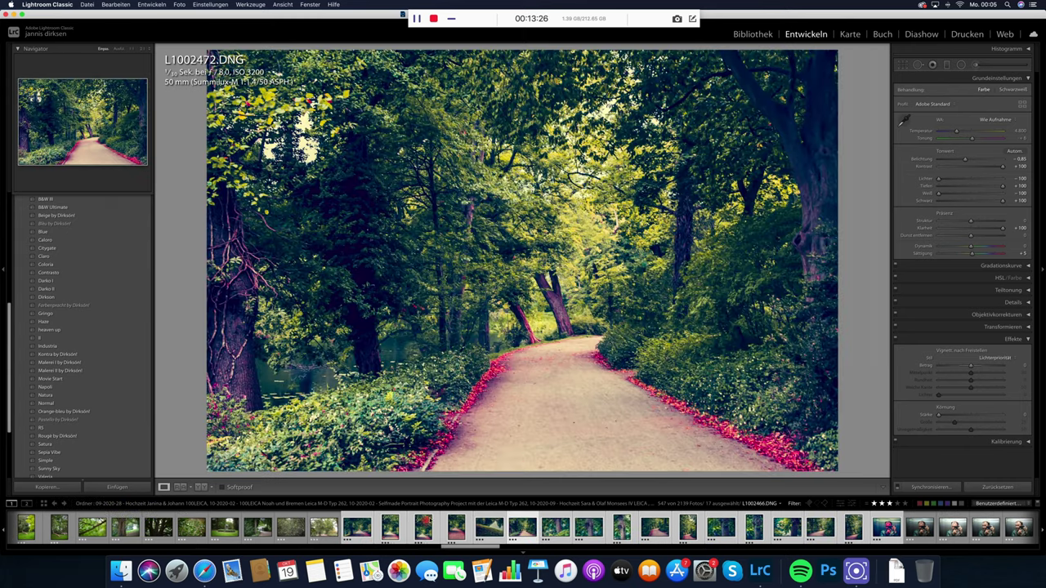
pyautogui.press('Right')
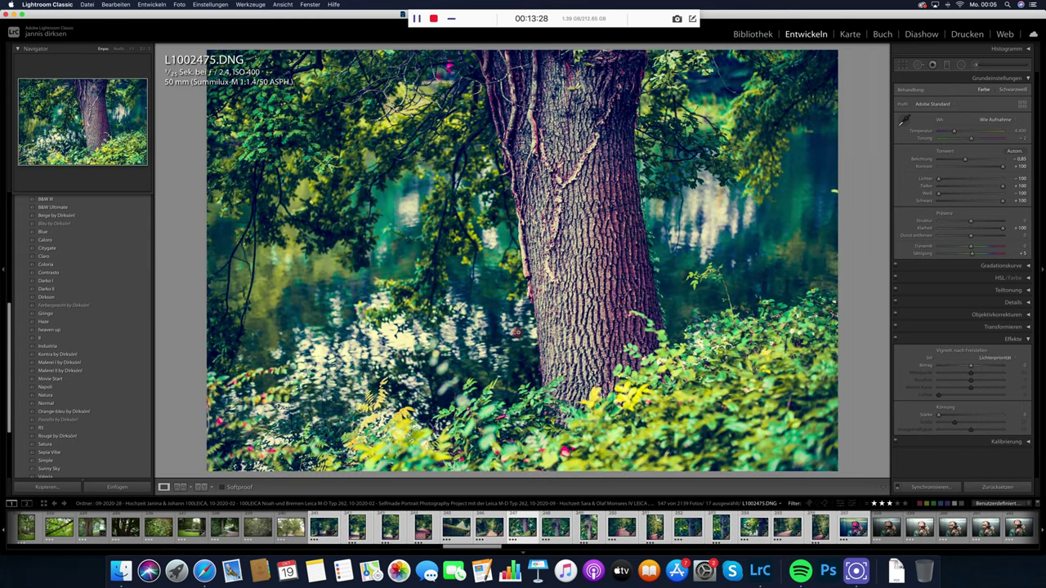
pyautogui.press('Right')
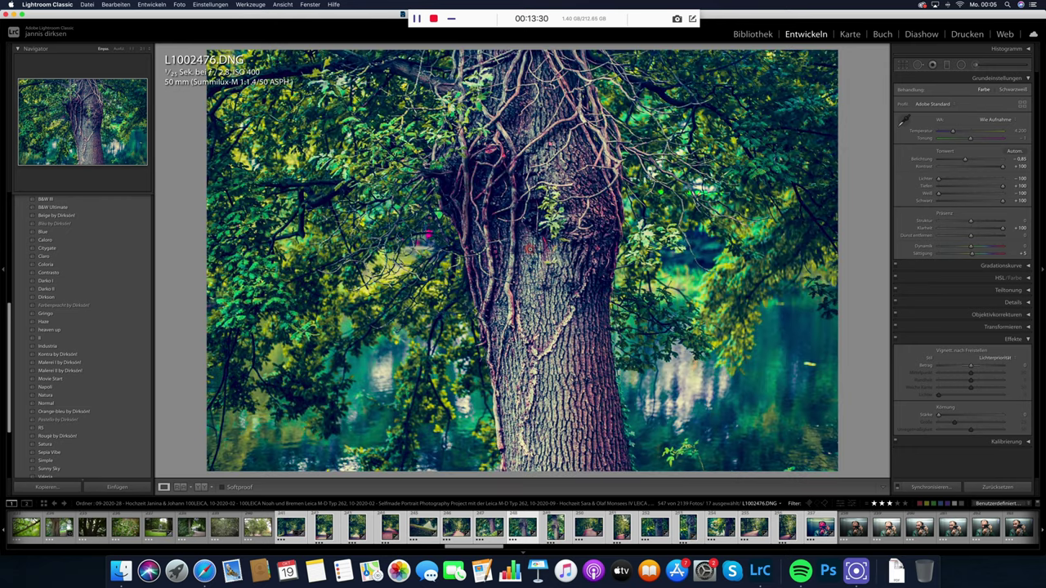
pyautogui.press('Right')
pyautogui.press('Right')
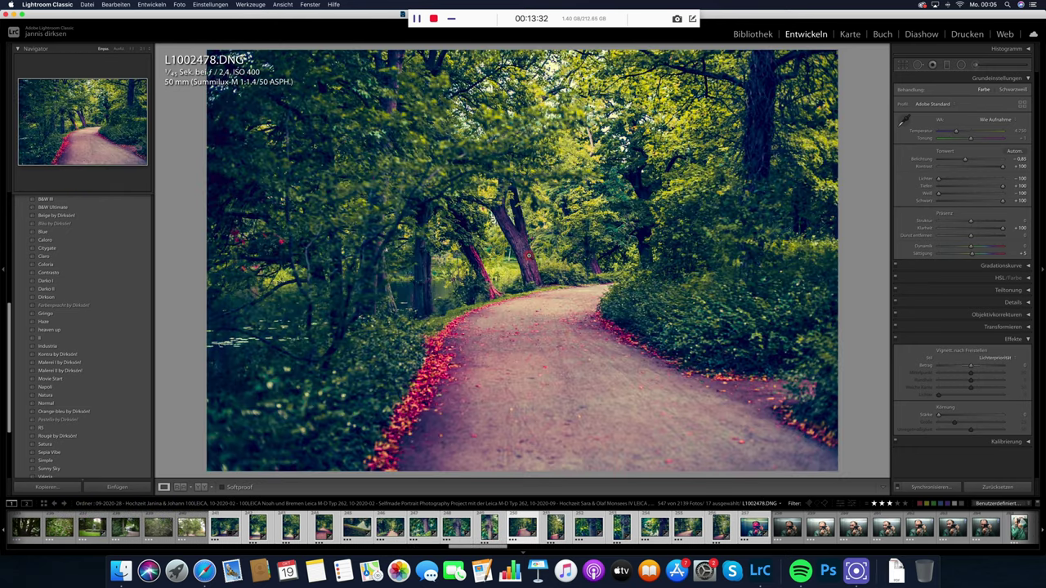
pyautogui.press('Right')
pyautogui.press('Right')
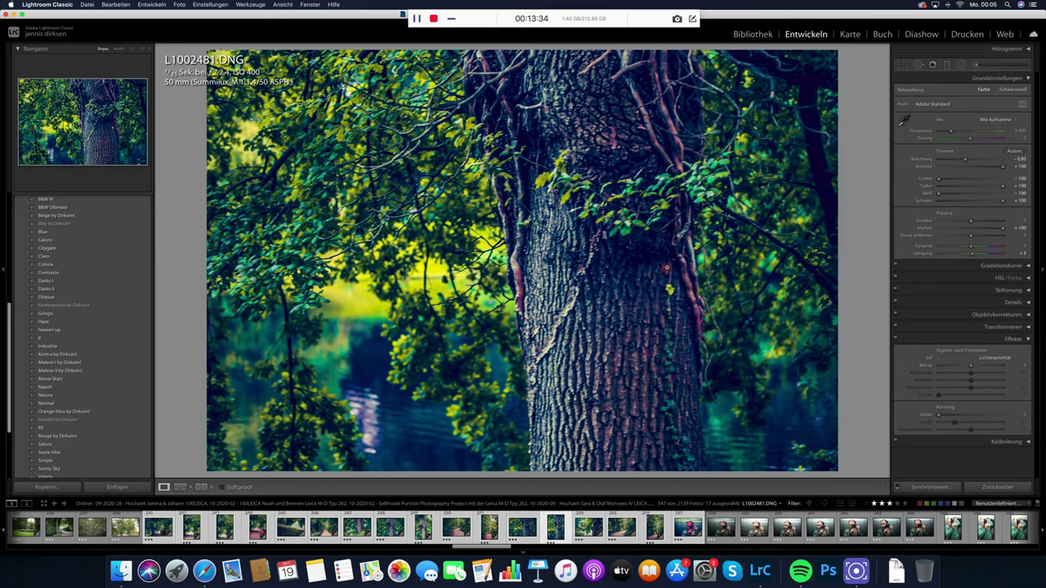
pyautogui.press('Right')
pyautogui.press('Right')
pyautogui.press('Right')
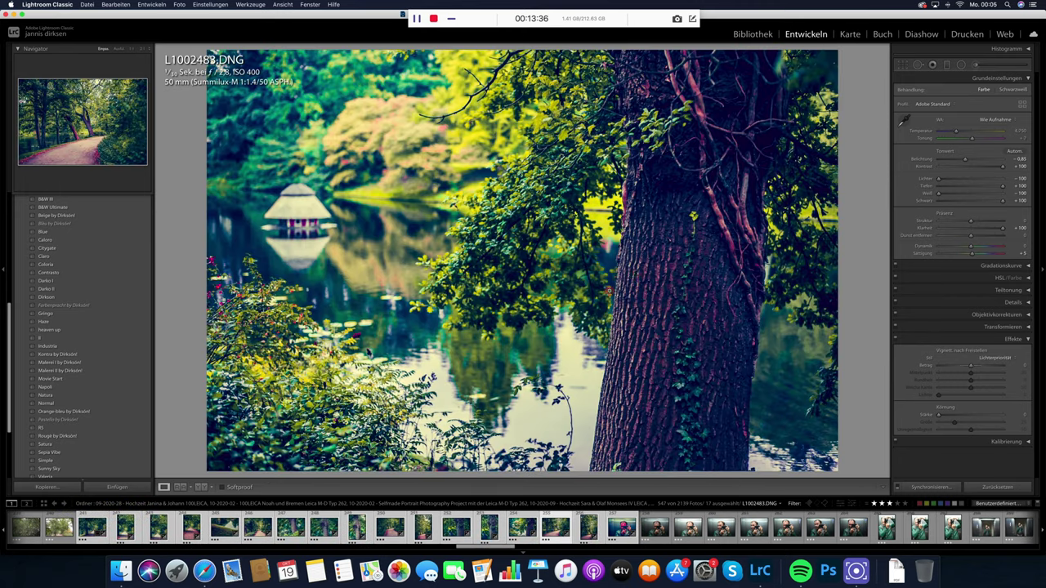
pyautogui.press('Right')
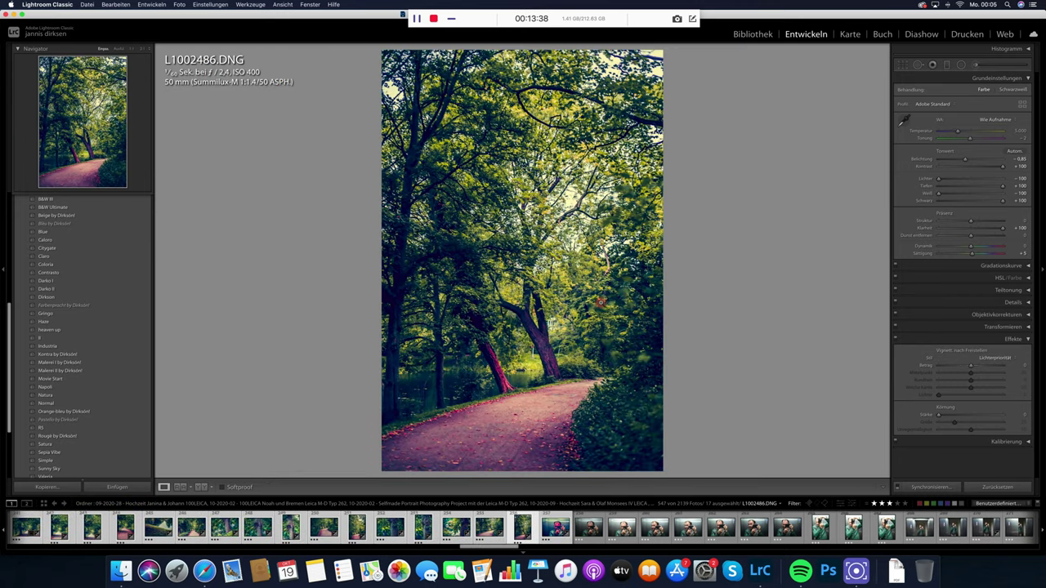
# Open the first mirror self-portrait, L1002487.DNG, apply the Darko II preset to it and set its exposure to -0.10.
pyautogui.press('Right')
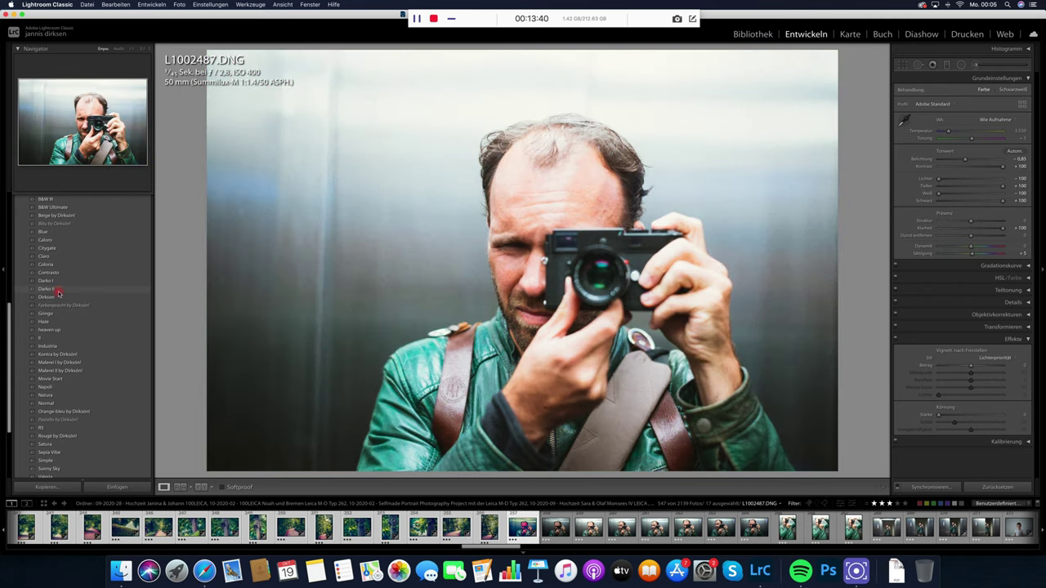
pyautogui.click(58, 290)
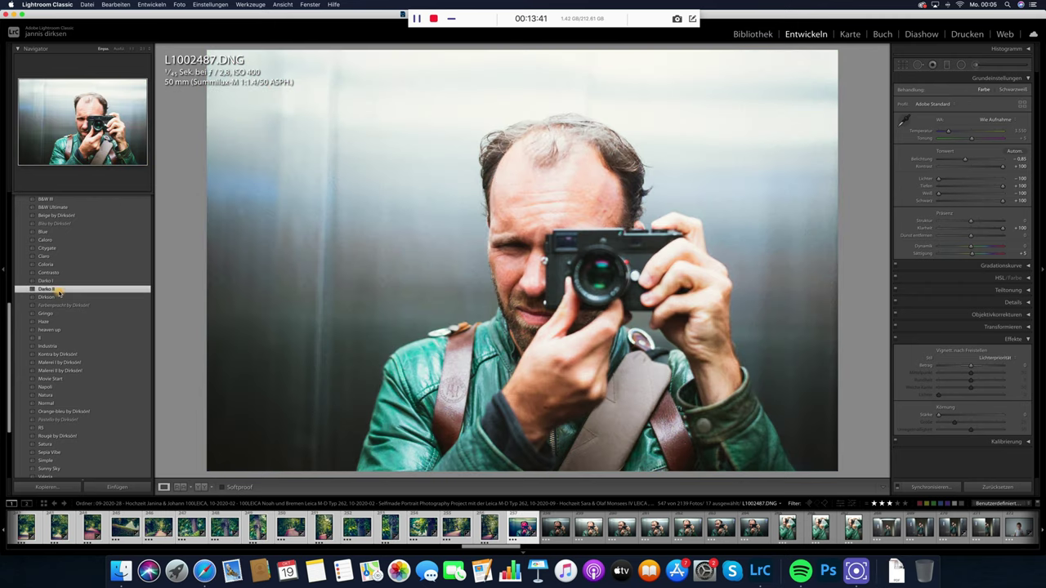
pyautogui.click(967, 163)
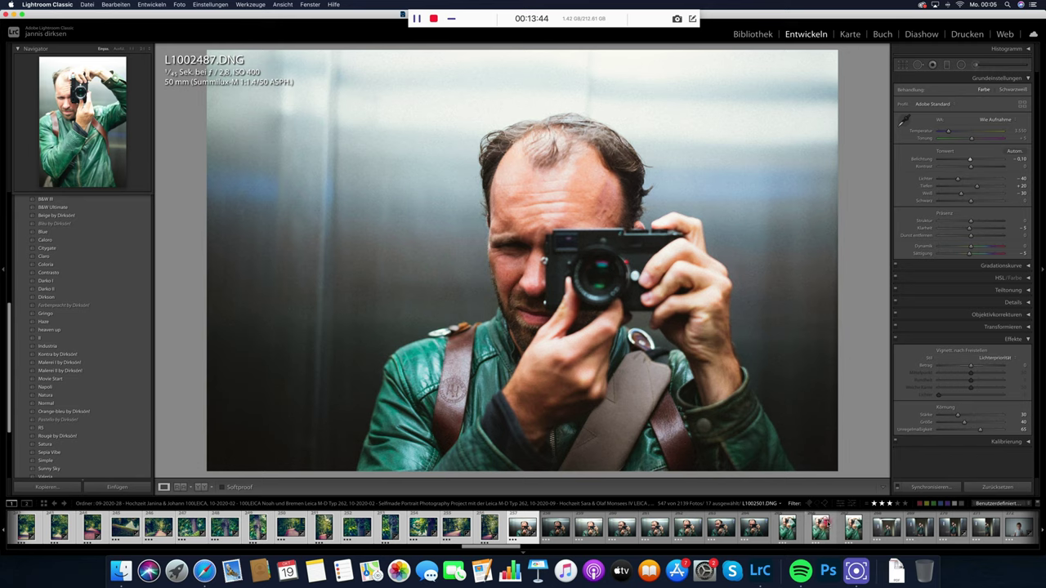
# Synchronise the settings of L1002487.DNG to the following elevator self-portraits up to L1002508.DNG.
pyautogui.scroll(-3, 805, 527)
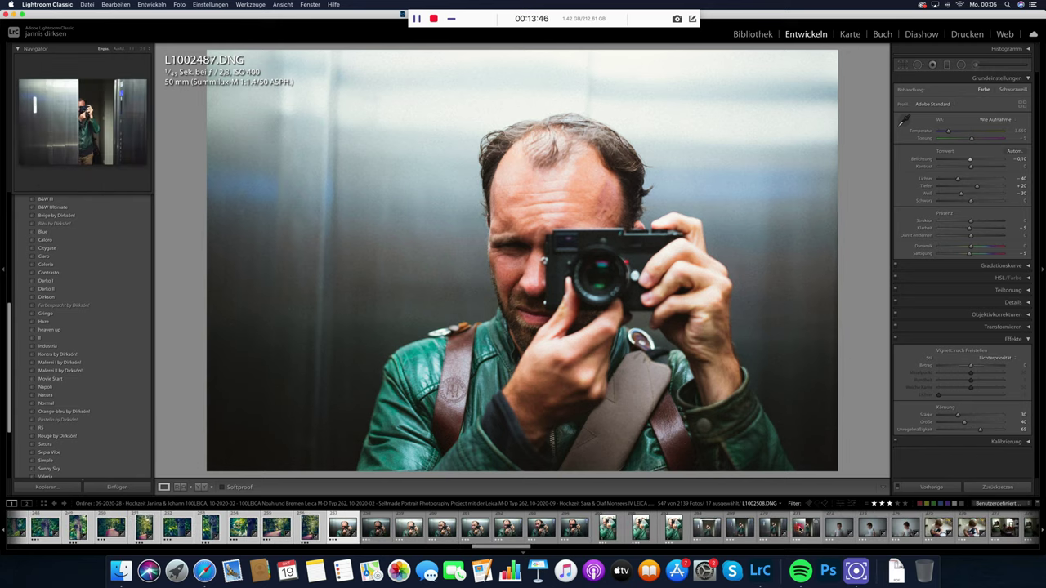
pyautogui.click(931, 487)
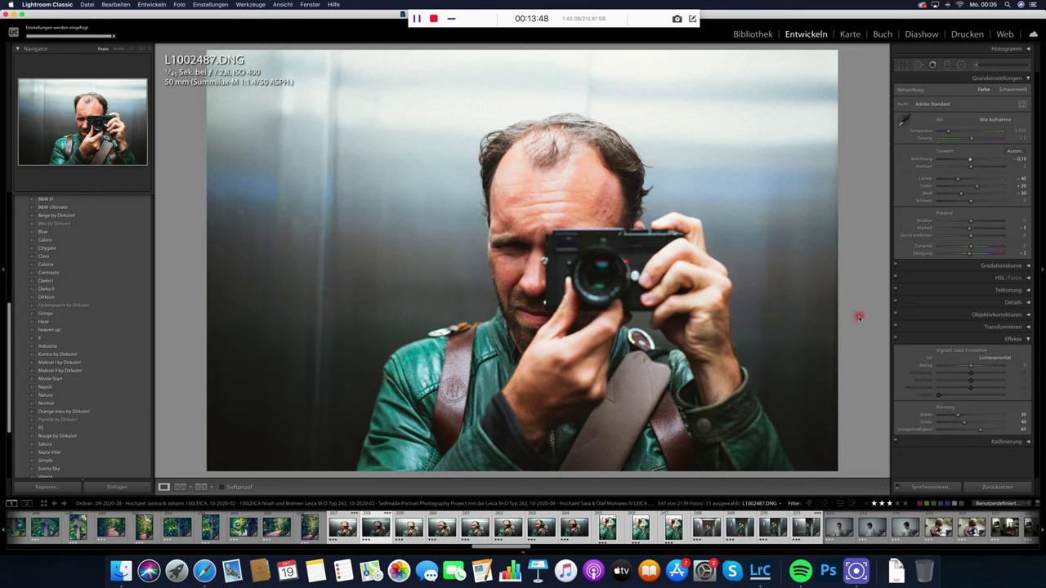
# Review the synchronised self-portraits one after another up to the open elevator shot L1002505.DNG.
pyautogui.press('Right')
pyautogui.press('Right')
pyautogui.press('Right')
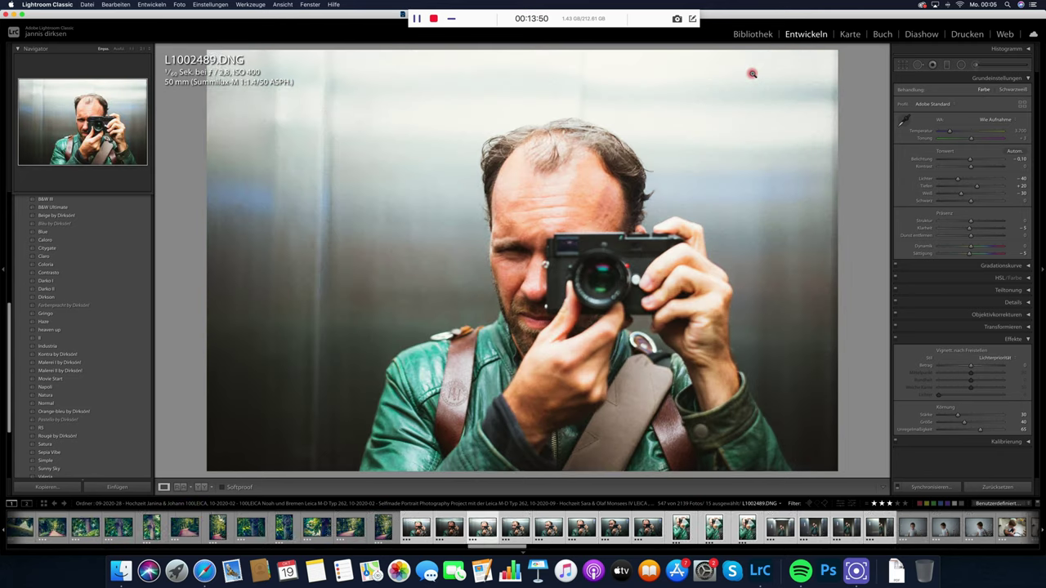
pyautogui.press('Right')
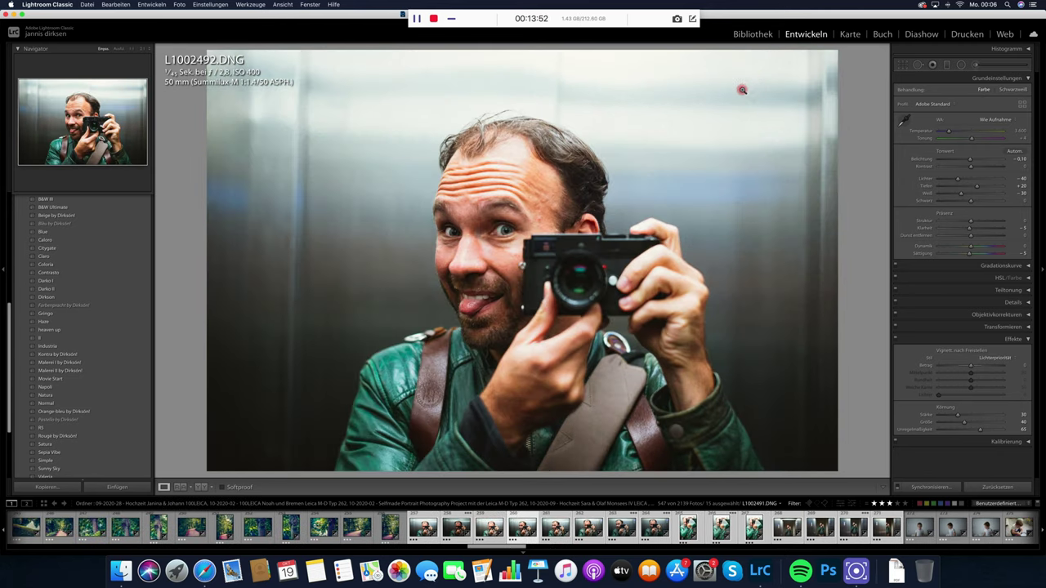
pyautogui.press('Right')
pyautogui.press('Right')
pyautogui.press('Right')
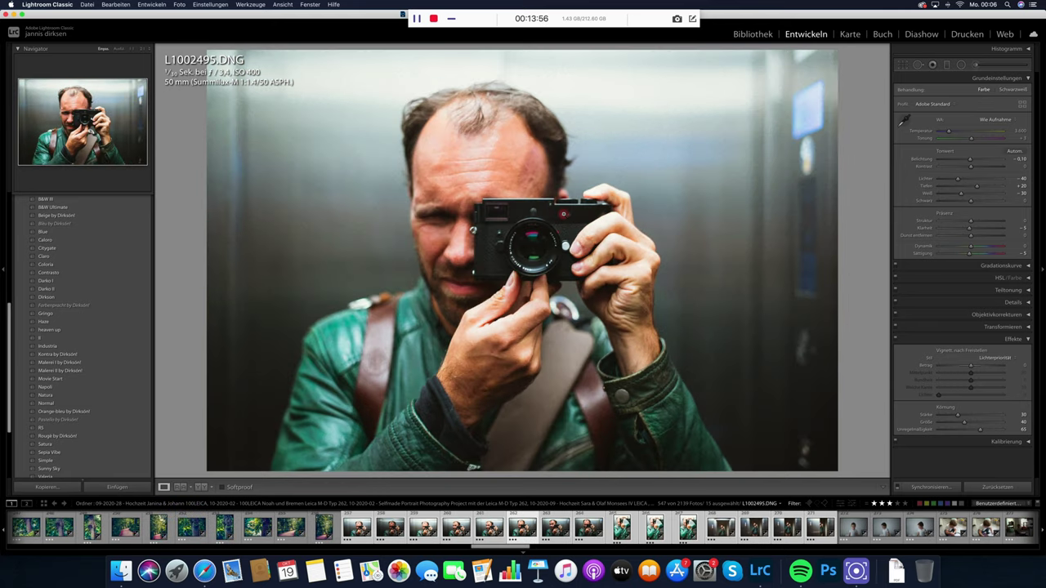
pyautogui.press('Right')
pyautogui.press('Right')
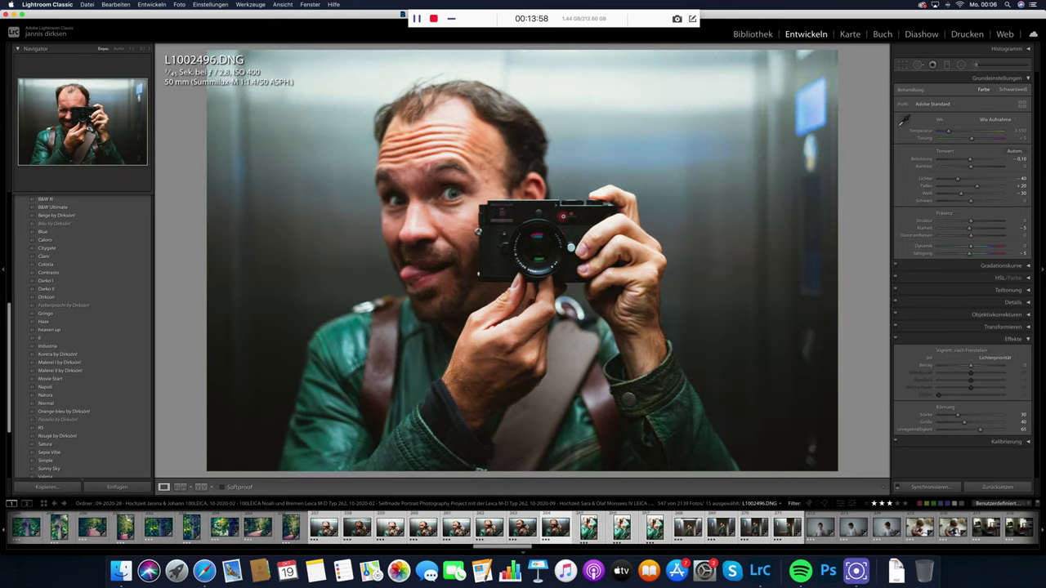
pyautogui.press('Right')
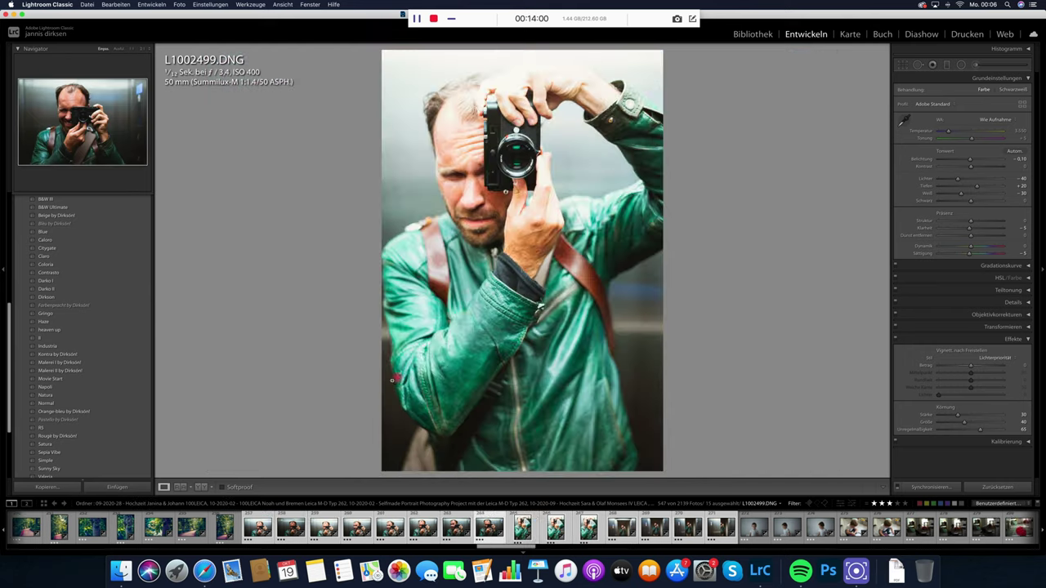
pyautogui.press('Left')
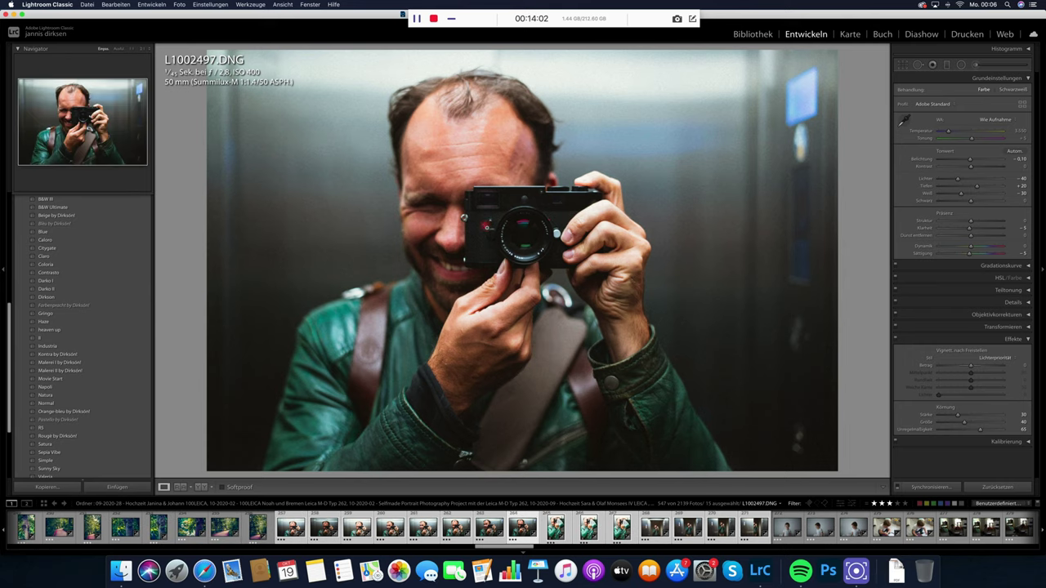
pyautogui.press('Right')
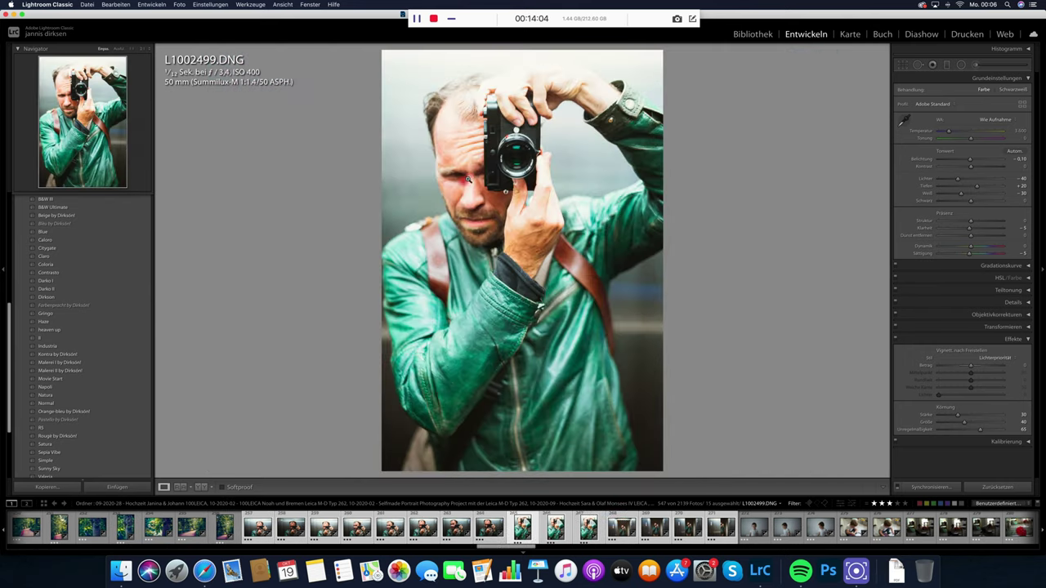
pyautogui.press('Right')
pyautogui.press('Right')
pyautogui.press('Right')
pyautogui.press('Right')
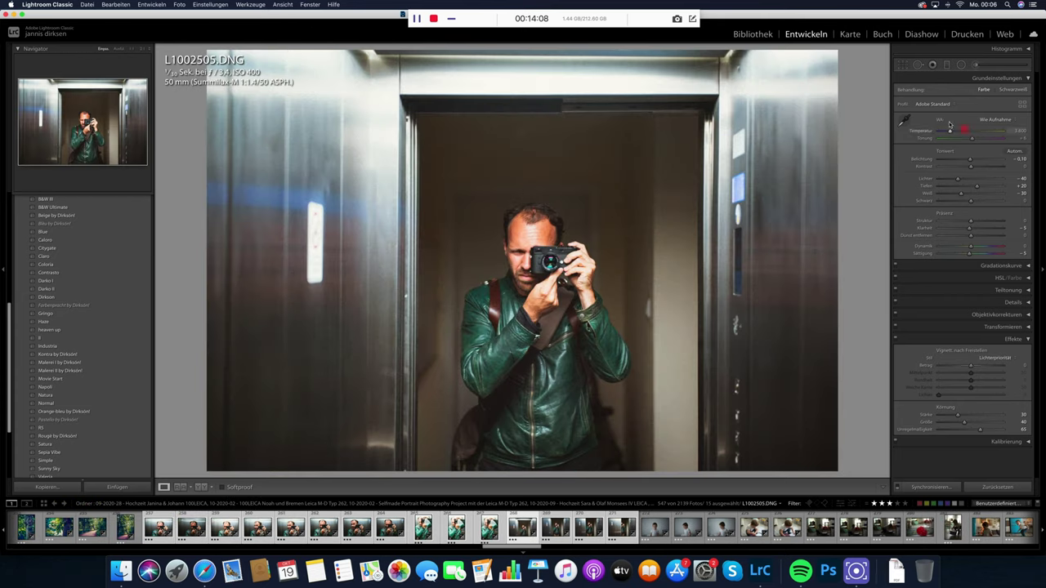
# Crop the upper part off L1002505.DNG for a wider format and set its vignette amount to -25.
pyautogui.click(900, 63)
pyautogui.moveTo(801, 109); pyautogui.dragTo(745, 113)
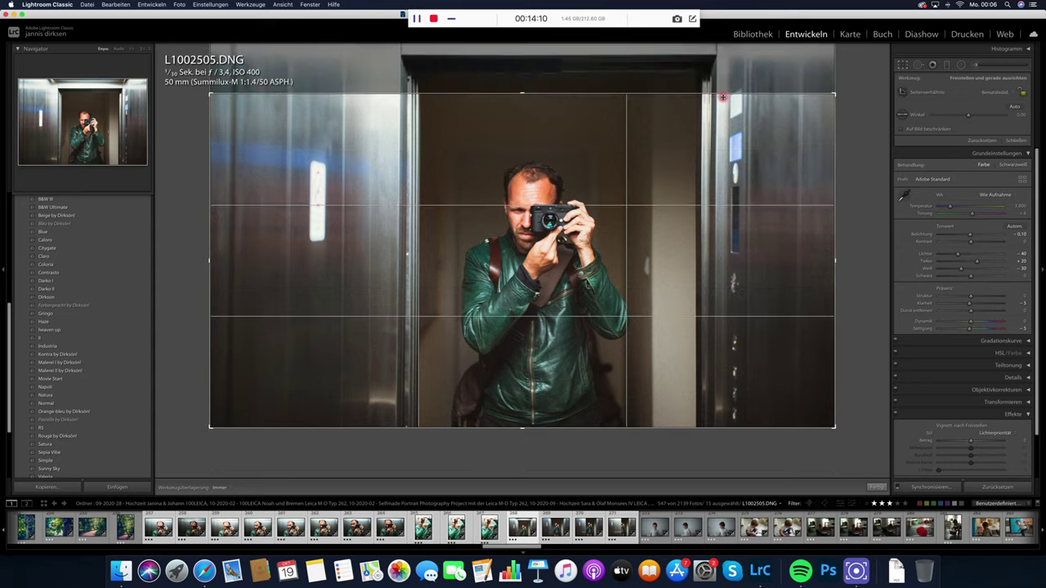
pyautogui.press('Return')
pyautogui.moveTo(965, 368); pyautogui.dragTo(962, 366)
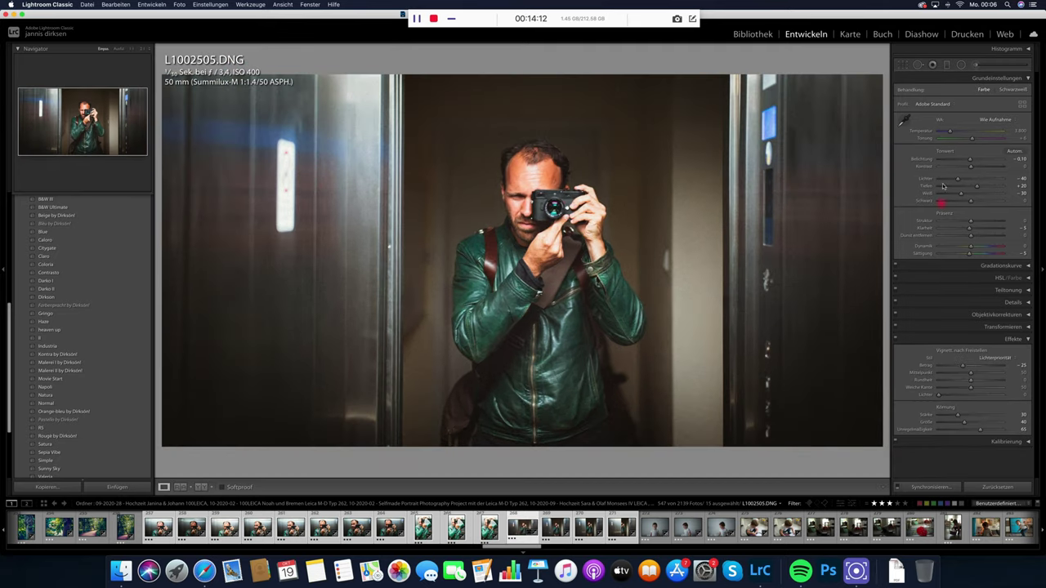
# Review the remaining elevator self-portraits from L1002506.DNG to L1002508.DNG.
pyautogui.press('Right')
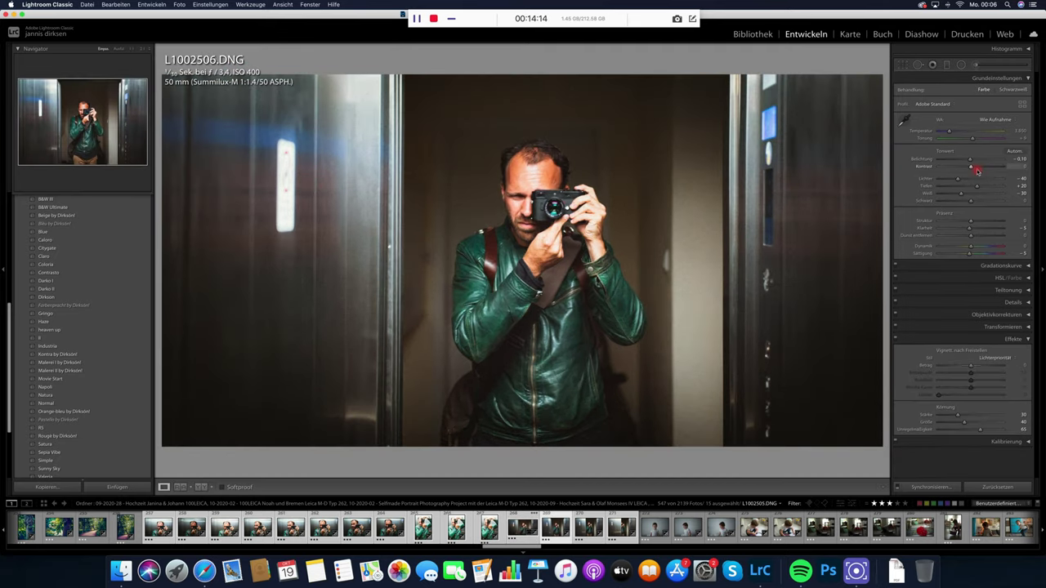
pyautogui.press('Right')
pyautogui.press('Right')
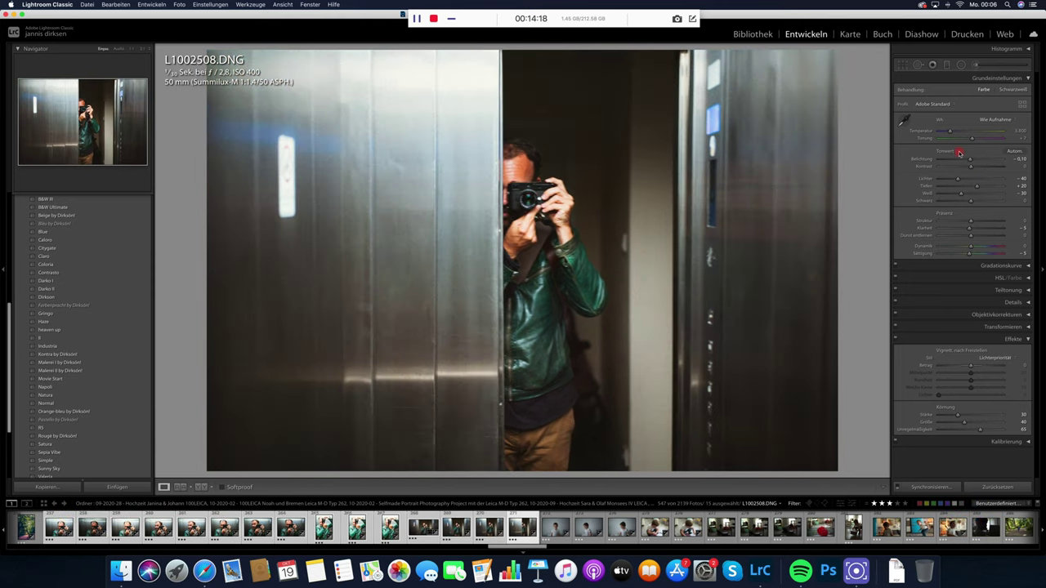
pyautogui.press('Right')
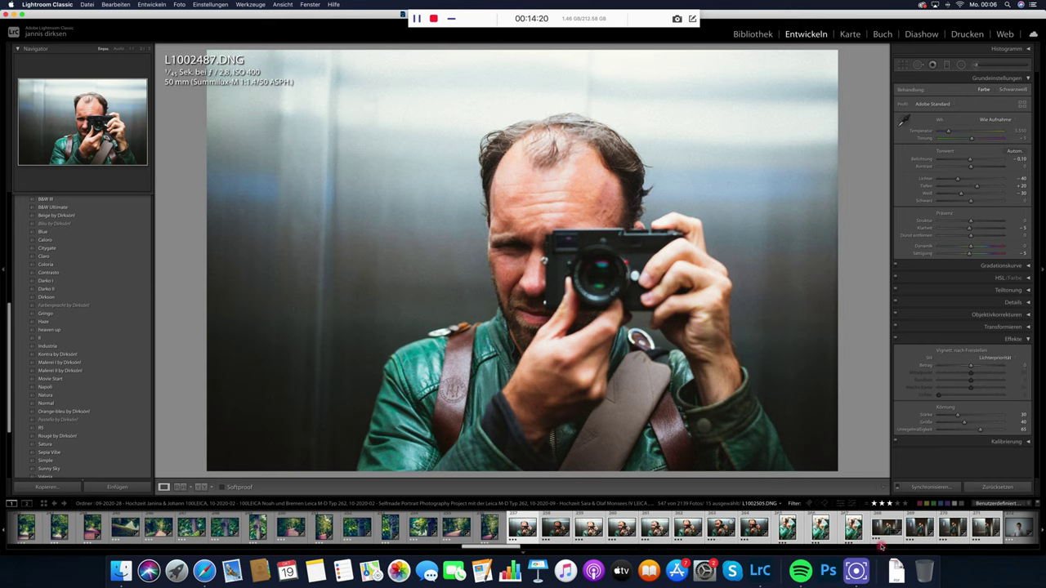
# Open the boy's portrait L1002509.DNG, apply the Gringo preset to it and set its exposure to +0.75.
pyautogui.scroll(-2, 874, 529)
pyautogui.click(923, 527)
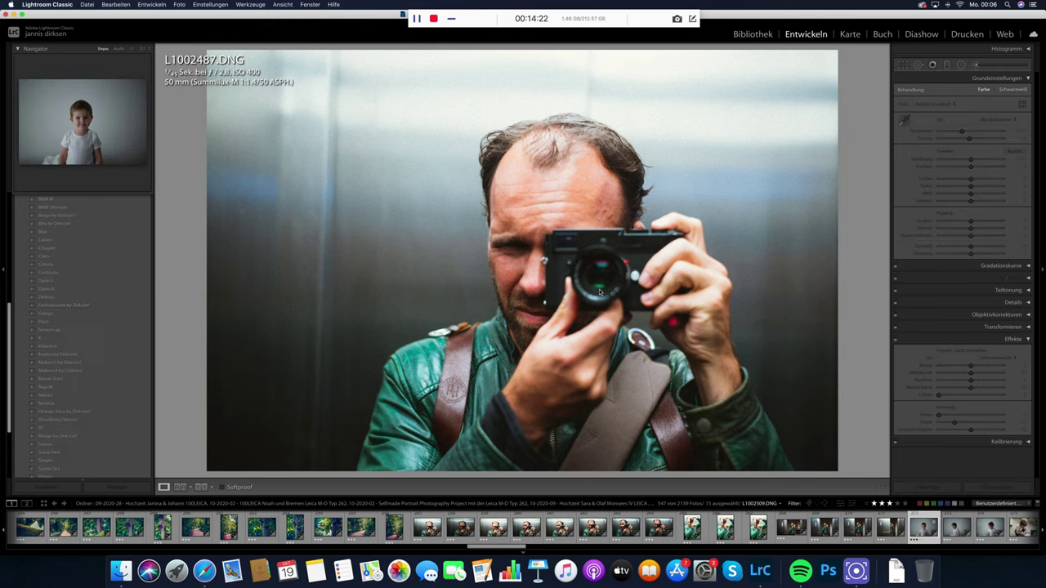
pyautogui.click(67, 315)
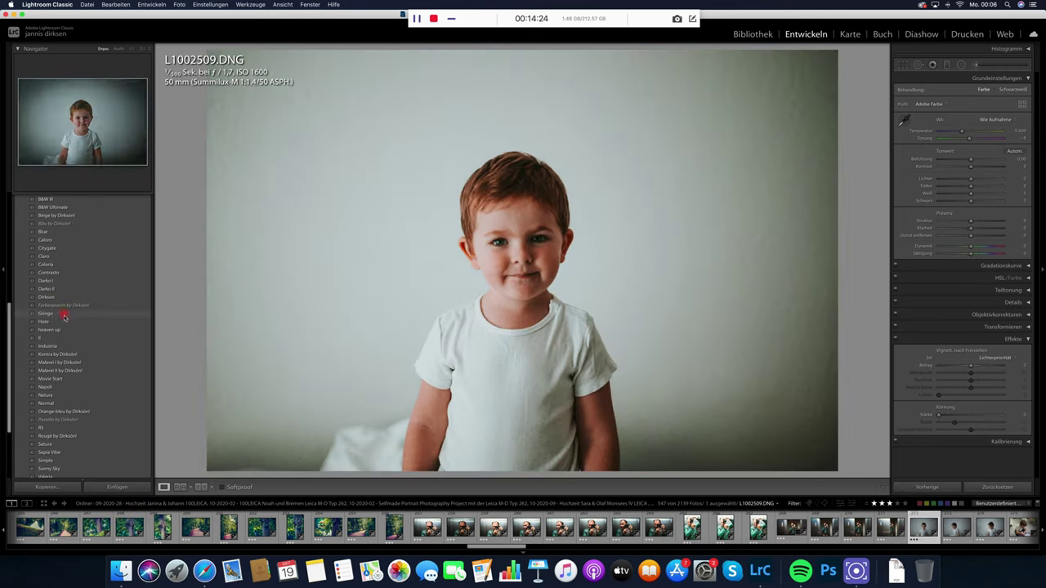
pyautogui.moveTo(978, 168); pyautogui.dragTo(975, 163)
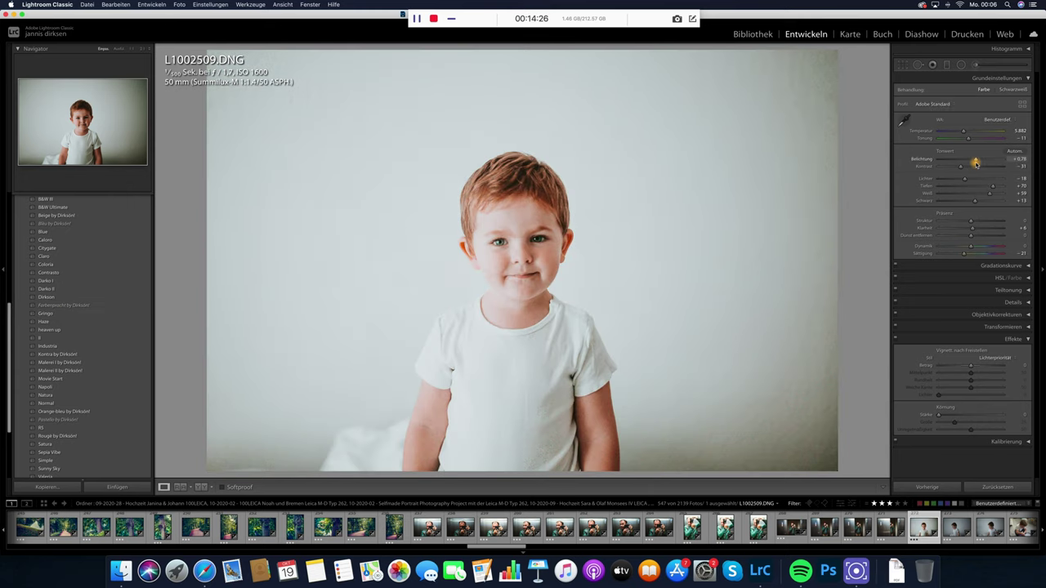
# Crop L1002509.DNG tighter around the boy at its original aspect ratio.
pyautogui.click(903, 65)
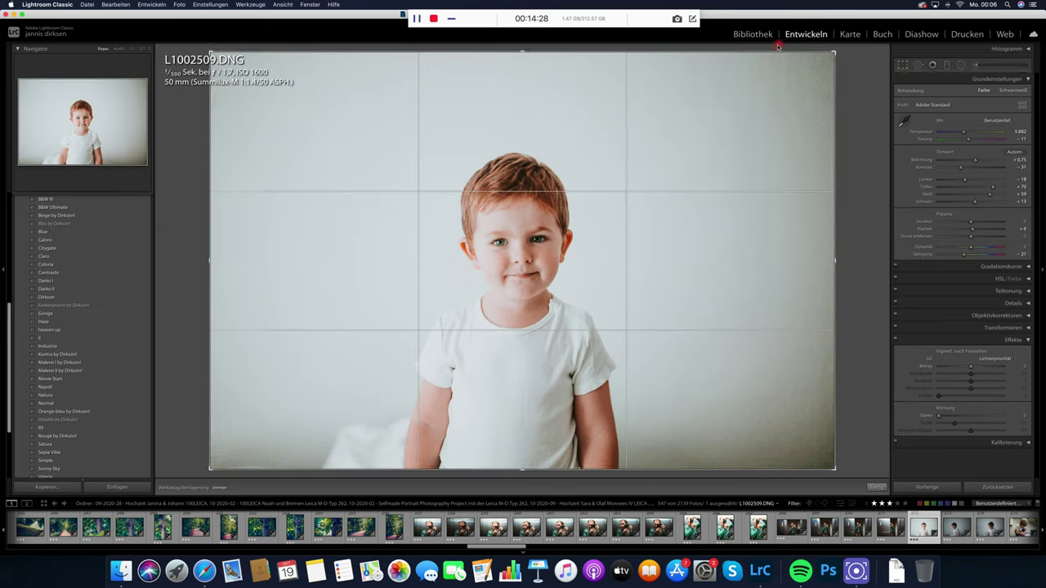
pyautogui.moveTo(836, 50); pyautogui.dragTo(766, 84)
pyautogui.press('Return')
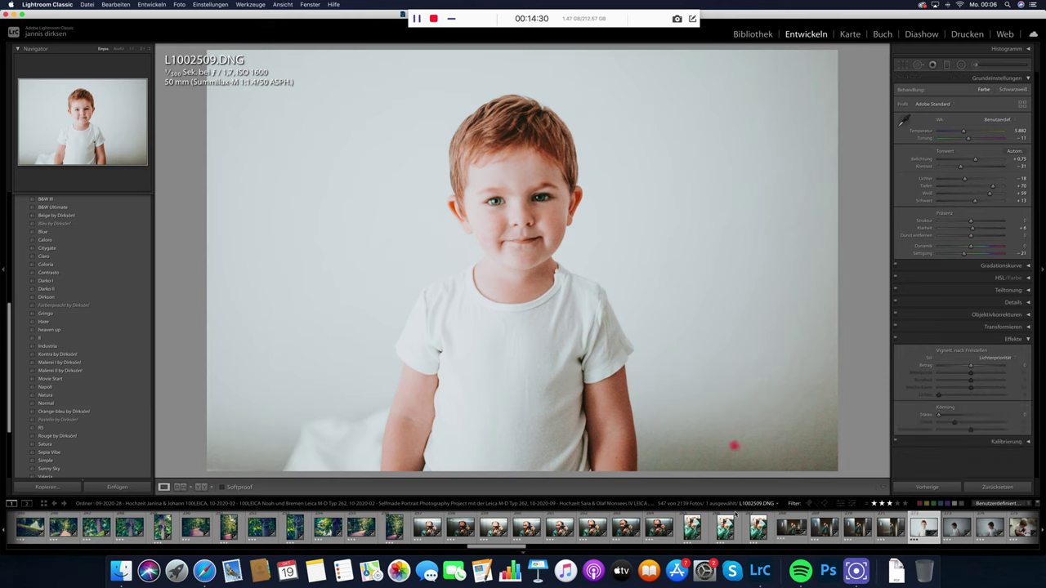
# Synchronise the settings of L1002509.DNG to the following photos of the boy up to L1002517.DNG.
pyautogui.scroll(-3, 805, 532)
pyautogui.keyDown('shift'); pyautogui.click(829, 527); pyautogui.keyUp('shift')
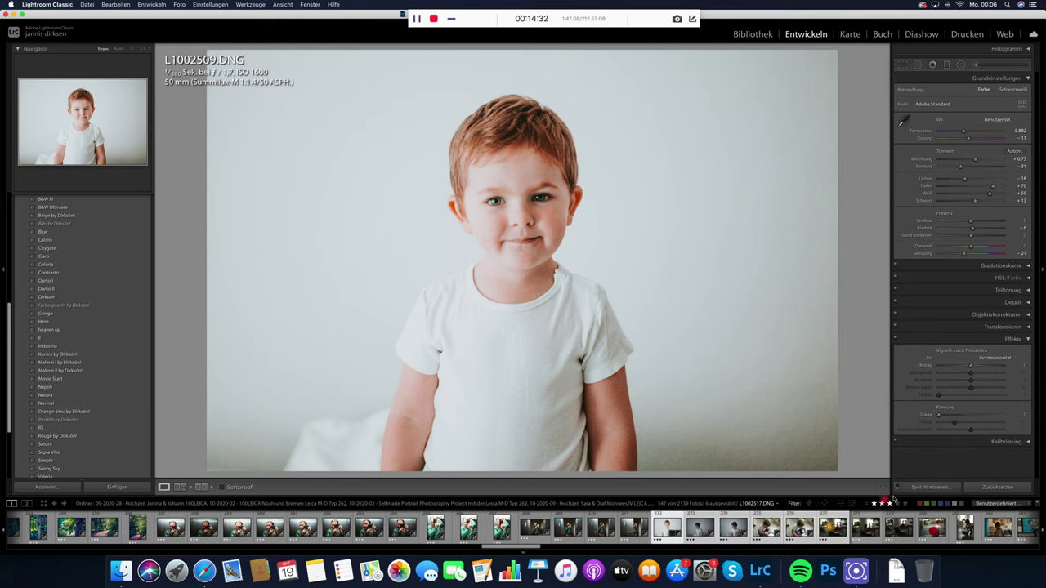
pyautogui.click(928, 488)
# Lower the exposure of L1002510.DNG to +0.25 and that of L1002511.DNG to +0.09.
pyautogui.press('Right')
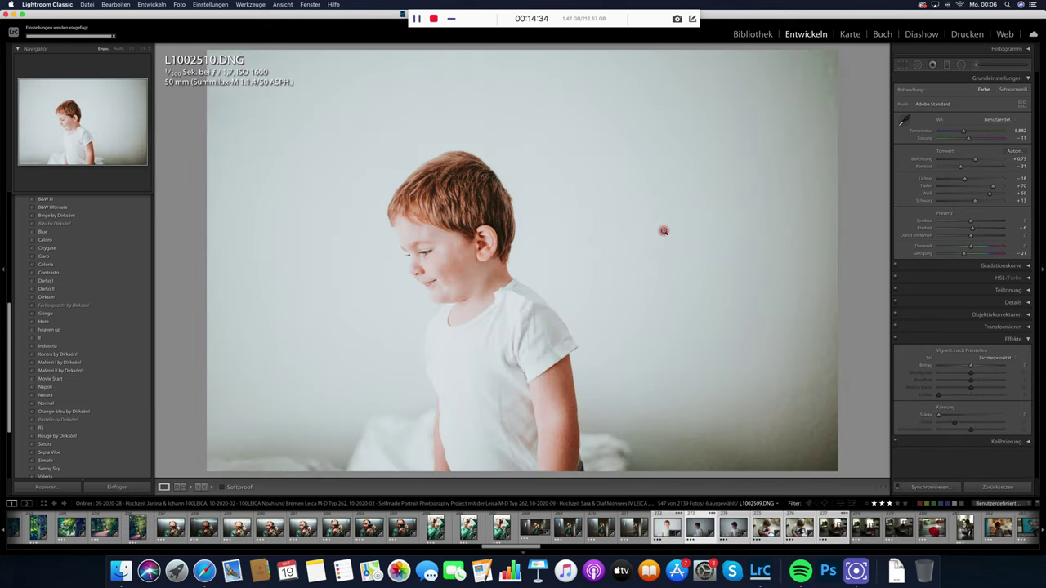
pyautogui.moveTo(981, 163); pyautogui.dragTo(971, 161)
pyautogui.press('Right')
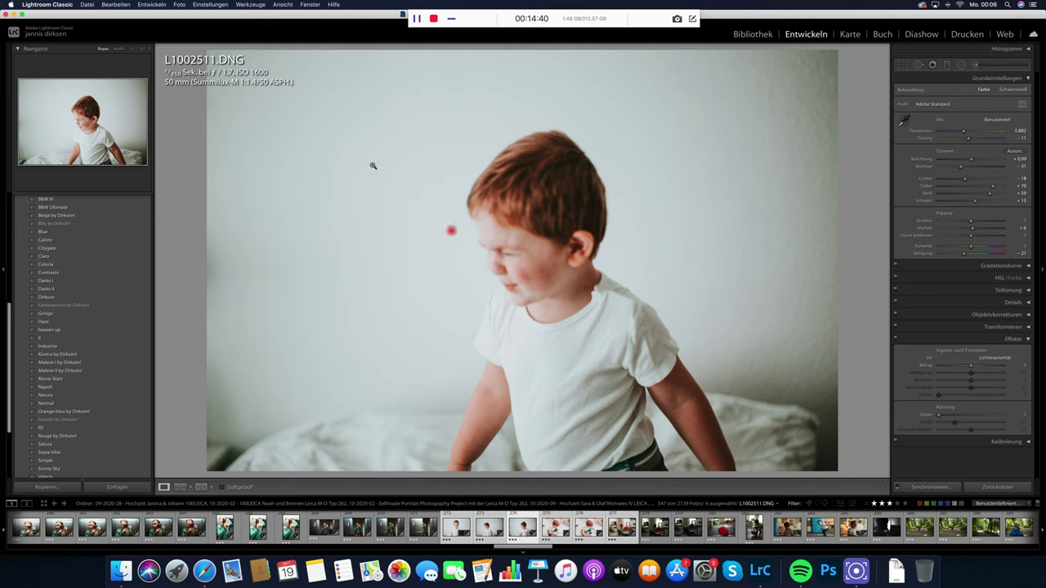
pyautogui.press('Left')
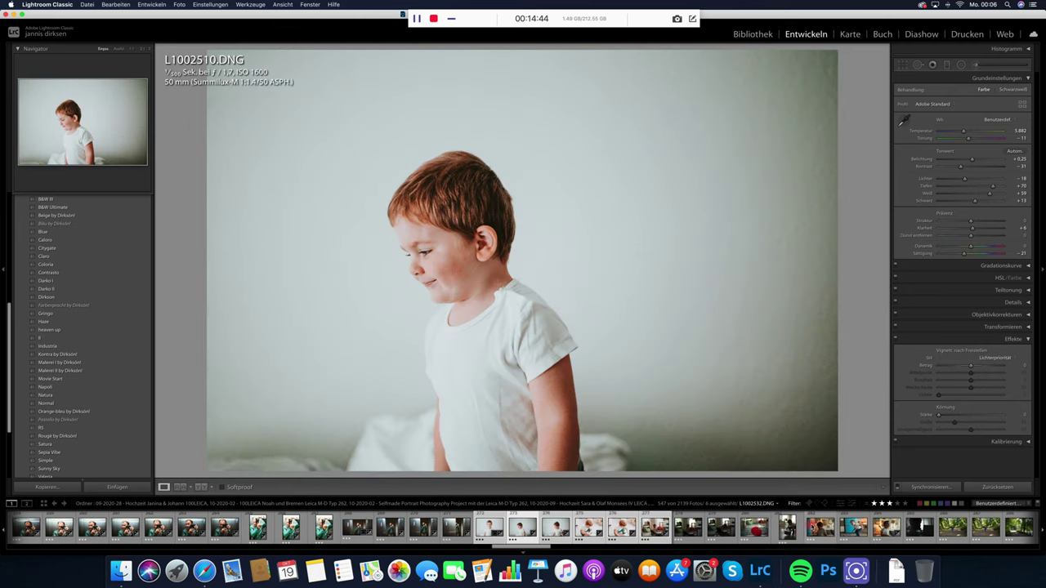
# Apply the previous photo's settings to the boy's indoor portrait L1002534.DNG and set its exposure to +0.65.
pyautogui.click(887, 527)
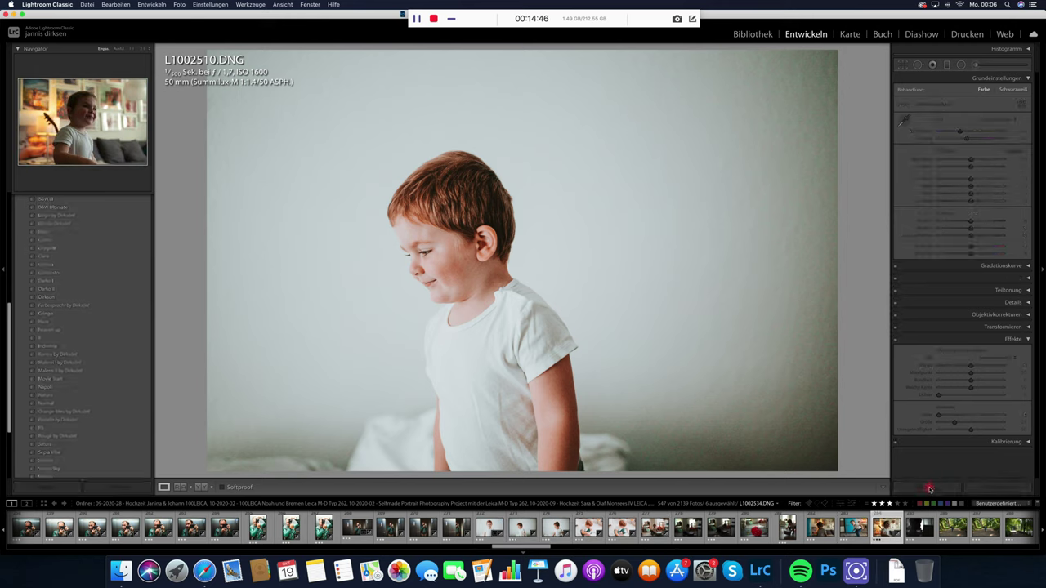
pyautogui.click(927, 487)
pyautogui.moveTo(971, 160); pyautogui.dragTo(976, 164)
# Open L1002605.DNG, the boy in the blue jacket on the park path, apply the Normal preset and raise its contrast.
pyautogui.scroll(-5, 730, 530)
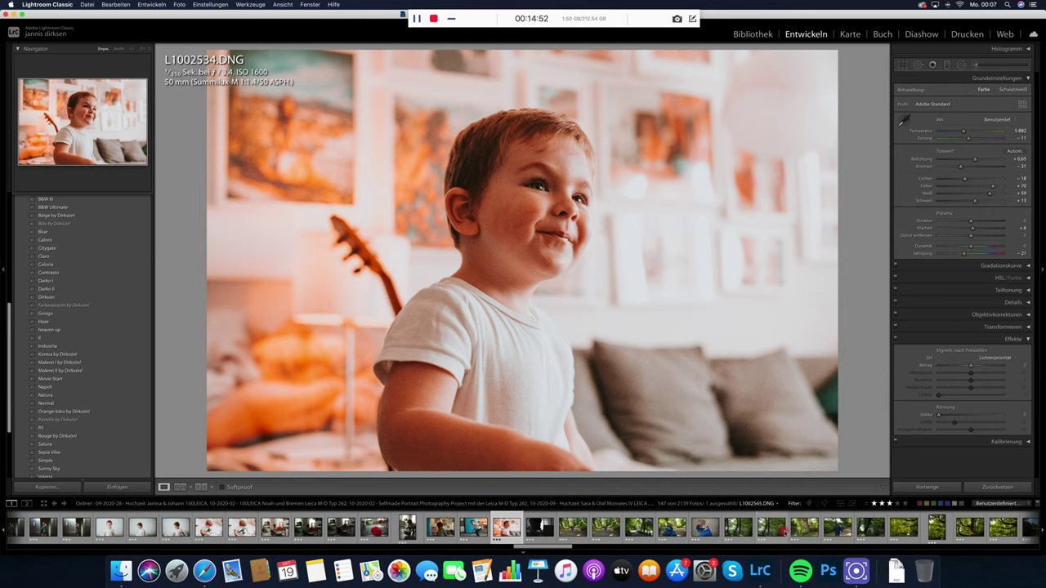
pyautogui.click(902, 528)
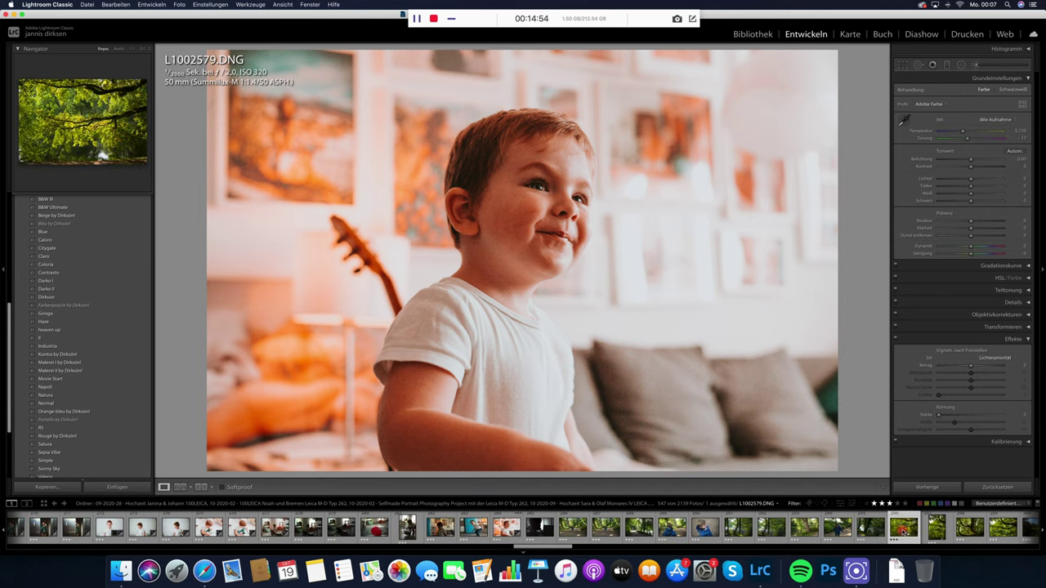
pyautogui.scroll(-3, 899, 530)
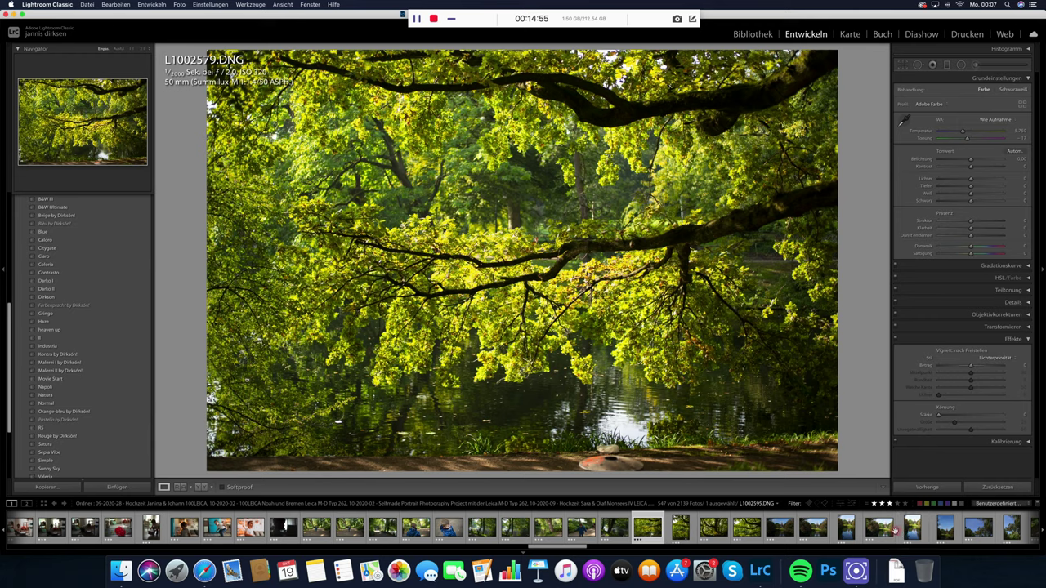
pyautogui.click(747, 528)
pyautogui.scroll(-3, 746, 530)
pyautogui.scroll(-5, 748, 529)
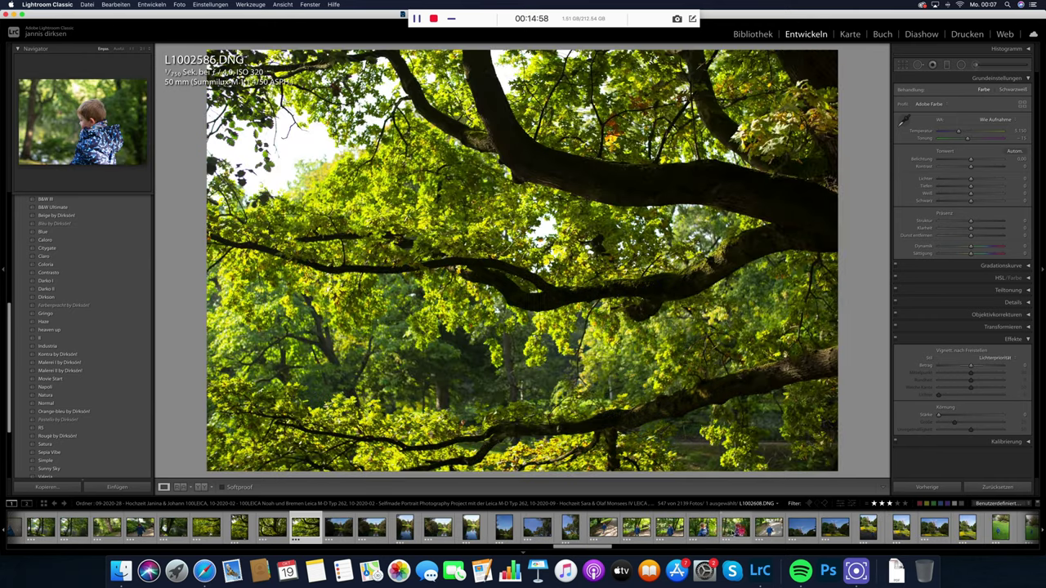
pyautogui.click(669, 528)
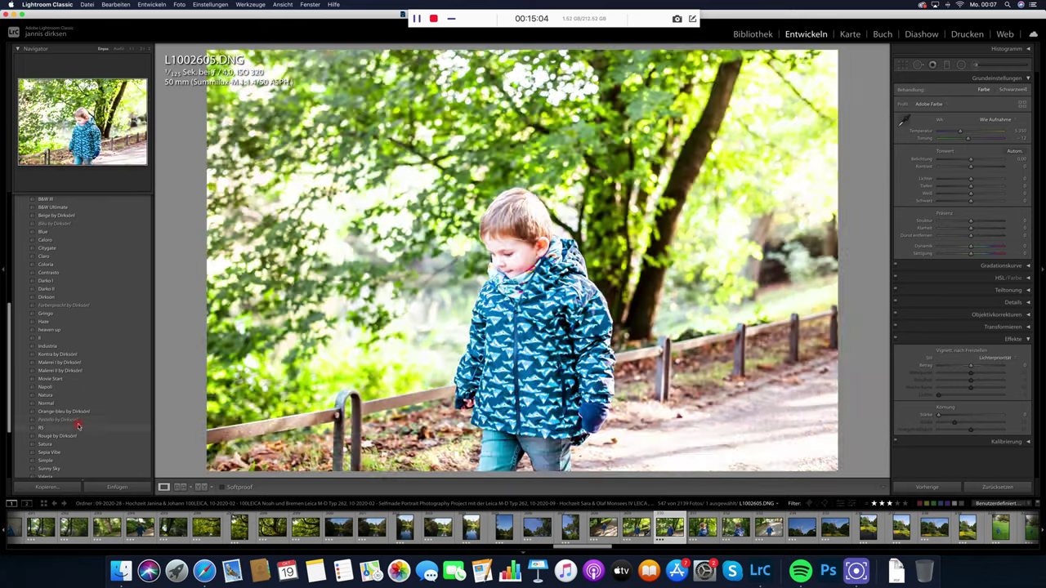
pyautogui.scroll(-3, 79, 426)
pyautogui.press('Right')
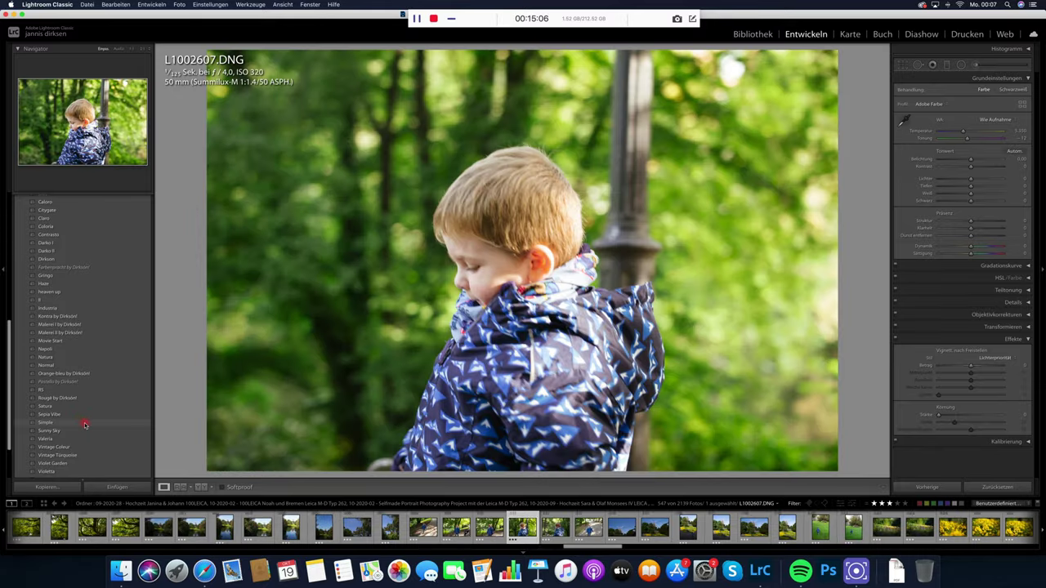
pyautogui.press('Left')
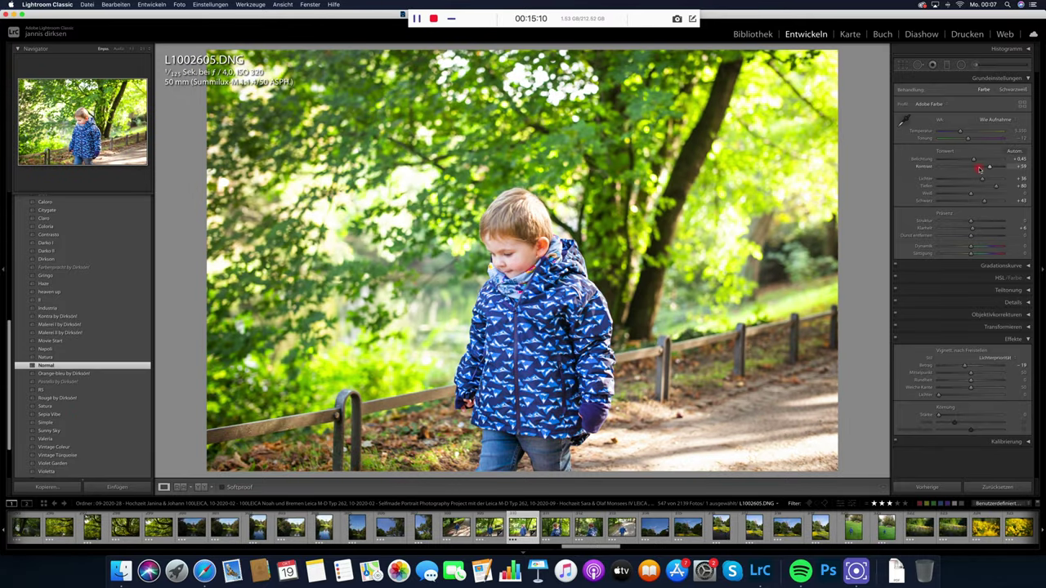
pyautogui.moveTo(988, 167); pyautogui.dragTo(991, 169)
# Crop L1002605.DNG slightly tighter around the boy at its original aspect ratio.
pyautogui.click(901, 64)
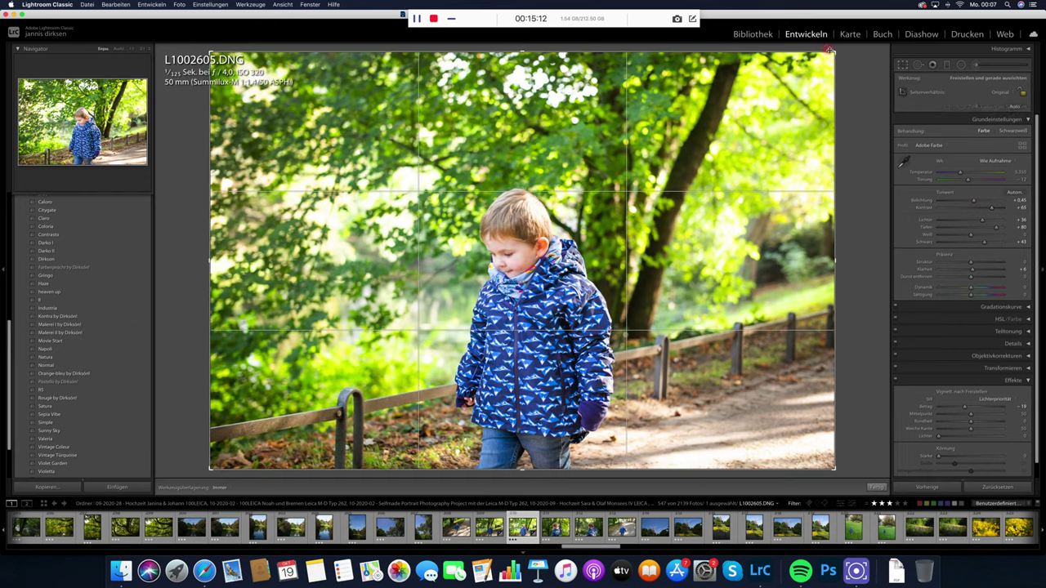
pyautogui.moveTo(836, 50); pyautogui.dragTo(811, 87)
pyautogui.press('Return')
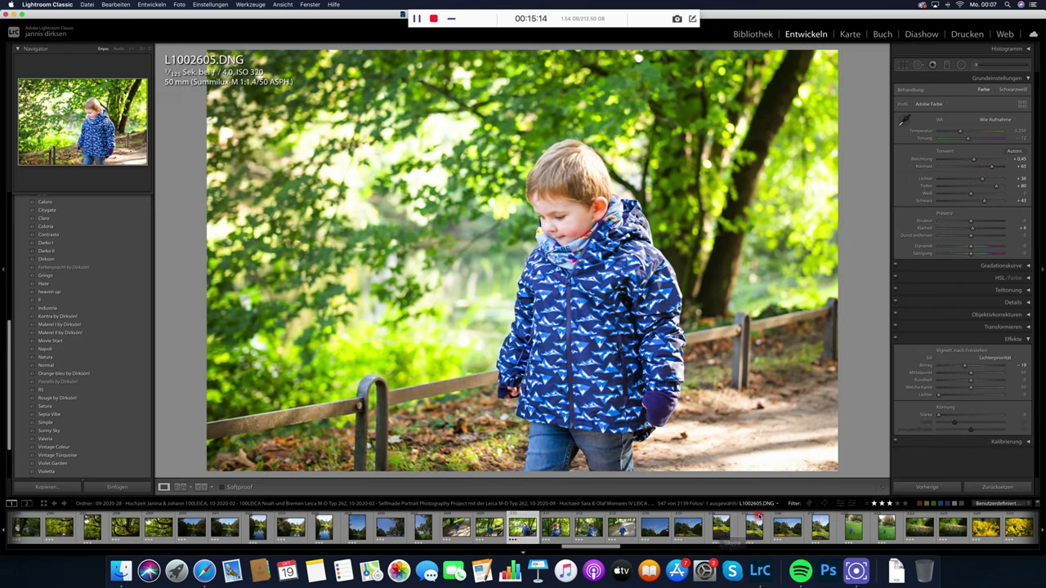
# Open the flower meadow photo L1002626.DNG and apply the Dirkson preset to it.
pyautogui.click(753, 530)
pyautogui.press('Right')
pyautogui.press('Right')
pyautogui.press('Right')
pyautogui.press('Right')
pyautogui.press('Right')
pyautogui.press('Right')
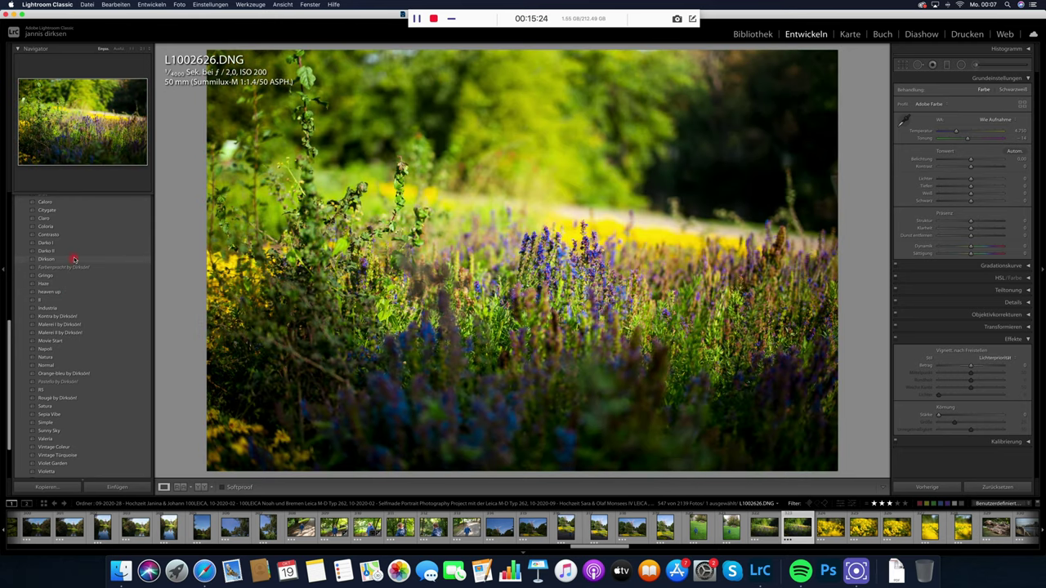
# Synchronise the settings of L1002626.DNG to the twelve photos that follow it, up to the vertical building shot.
pyautogui.scroll(-5, 728, 539)
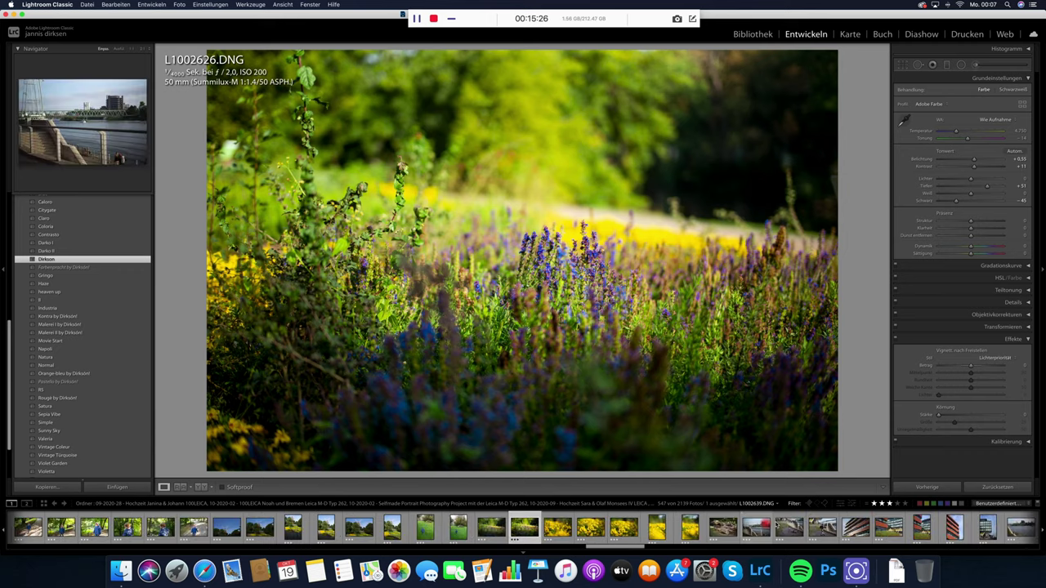
pyautogui.keyDown('shift'); pyautogui.click(922, 528); pyautogui.keyUp('shift')
pyautogui.click(931, 487)
pyautogui.press('Return')
# Go through the synchronised flower, riverside and camera photos to check how the Dirkson settings look on each.
pyautogui.press('Right')
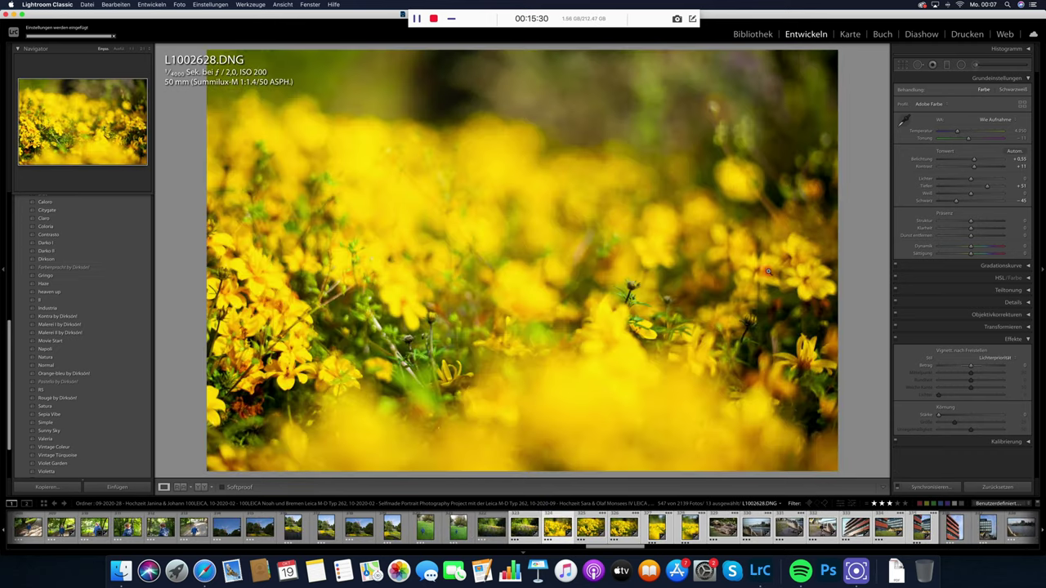
pyautogui.press('Right')
pyautogui.press('Right')
pyautogui.press('Right')
pyautogui.press('Right')
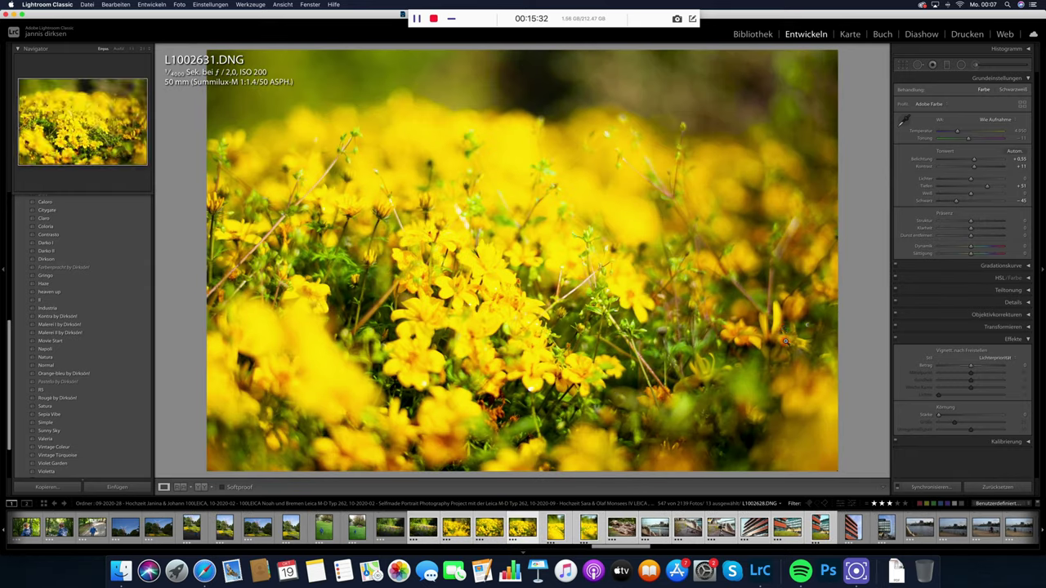
pyautogui.press('Right')
pyautogui.press('Right')
pyautogui.press('Right')
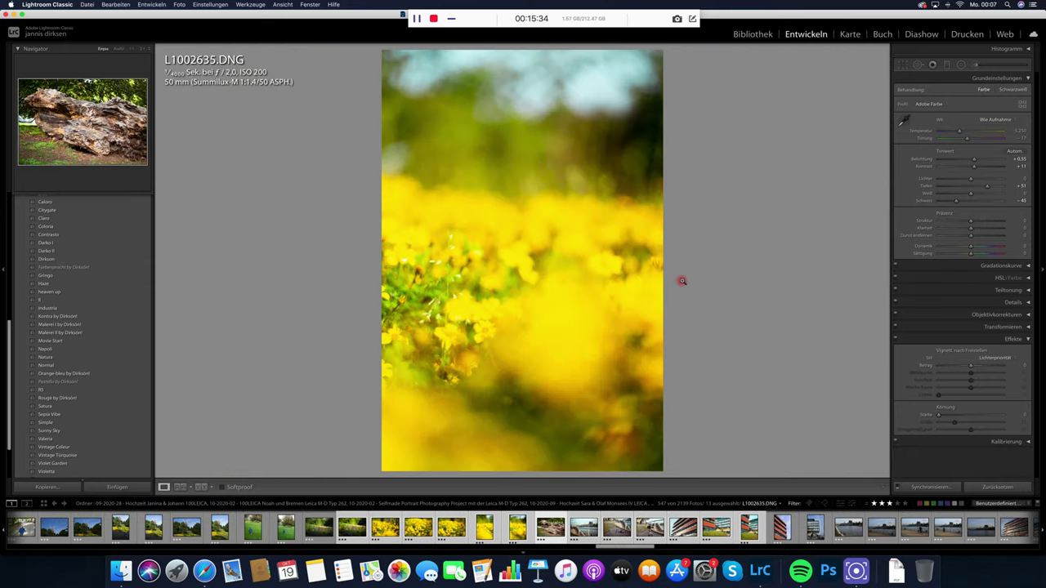
pyautogui.press('Right')
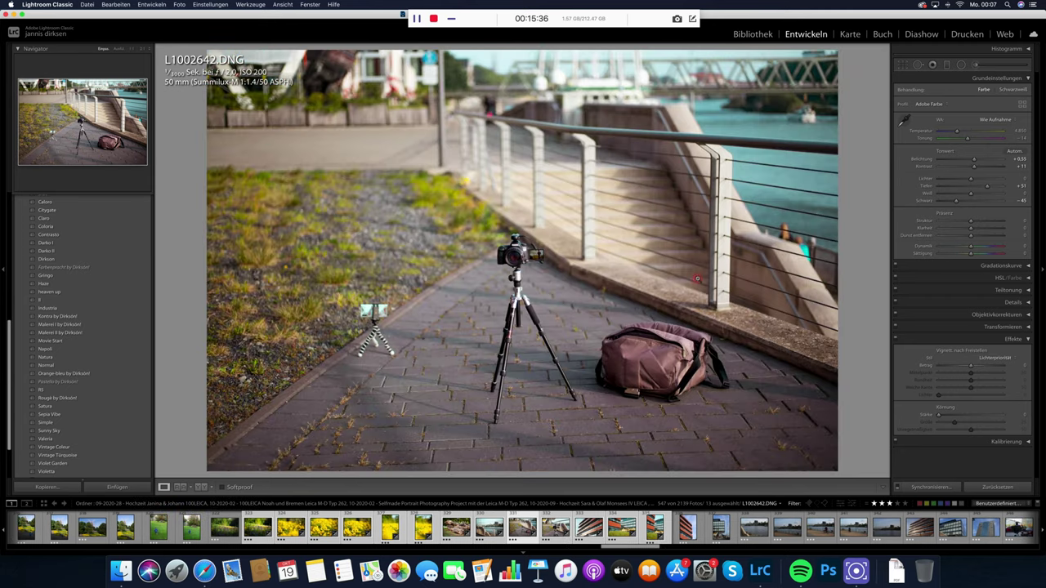
pyautogui.press('Right')
pyautogui.press('Right')
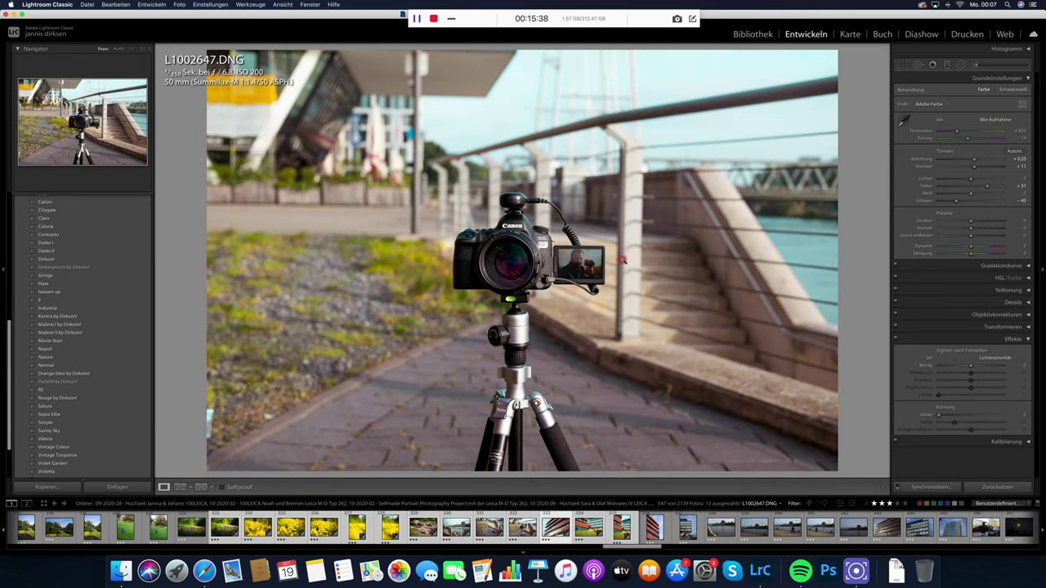
pyautogui.press('Right')
# Open the red building facade photo L1002674.DNG and apply the Industria preset to it.
pyautogui.click(739, 532)
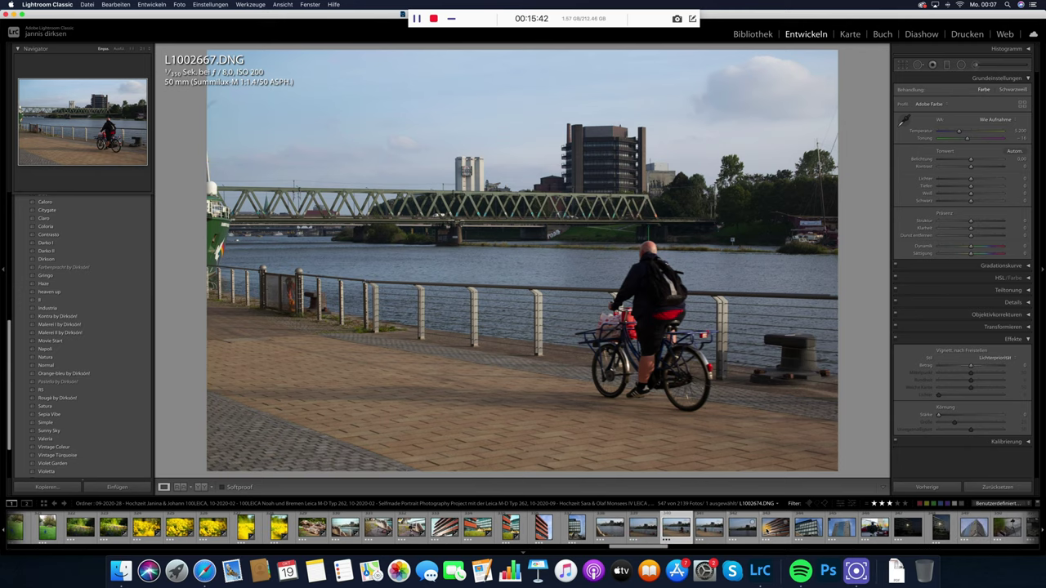
pyautogui.click(773, 527)
pyautogui.click(91, 310)
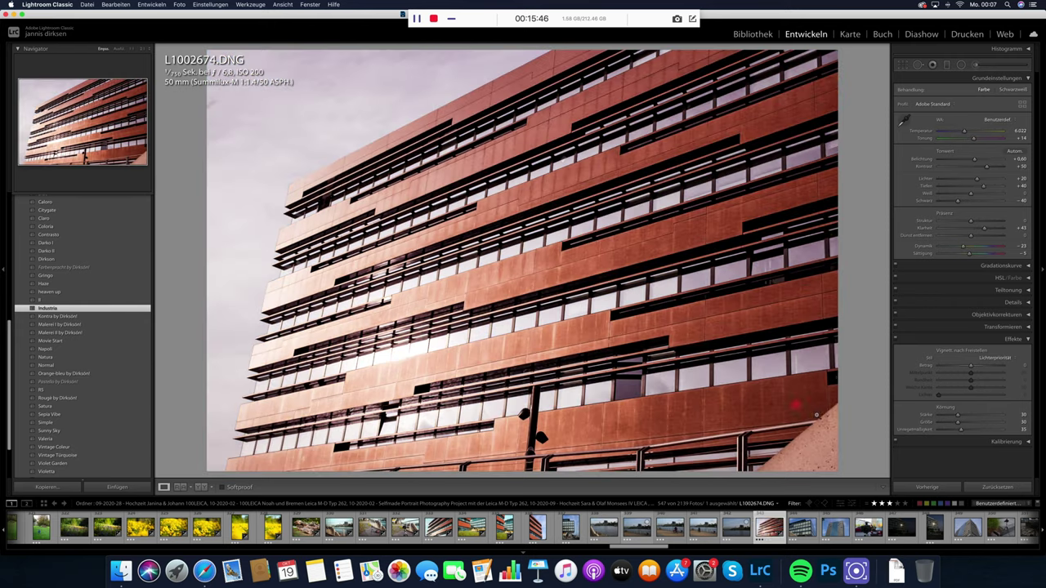
# Apply the previous photo's settings to the building photos L1002675.DNG and L1002684.DNG.
pyautogui.press('Right')
pyautogui.click(936, 487)
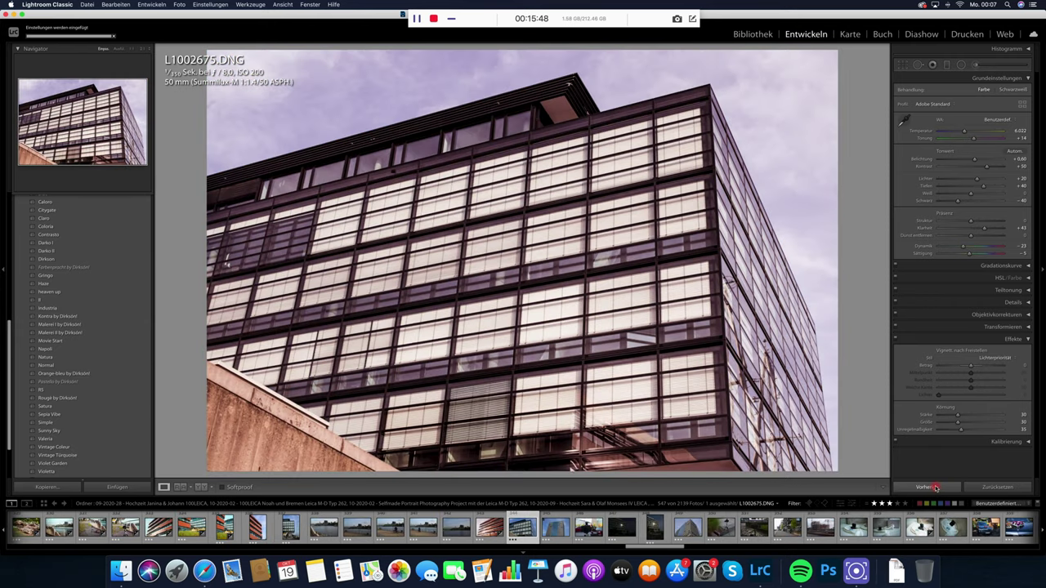
pyautogui.press('Right')
pyautogui.click(937, 487)
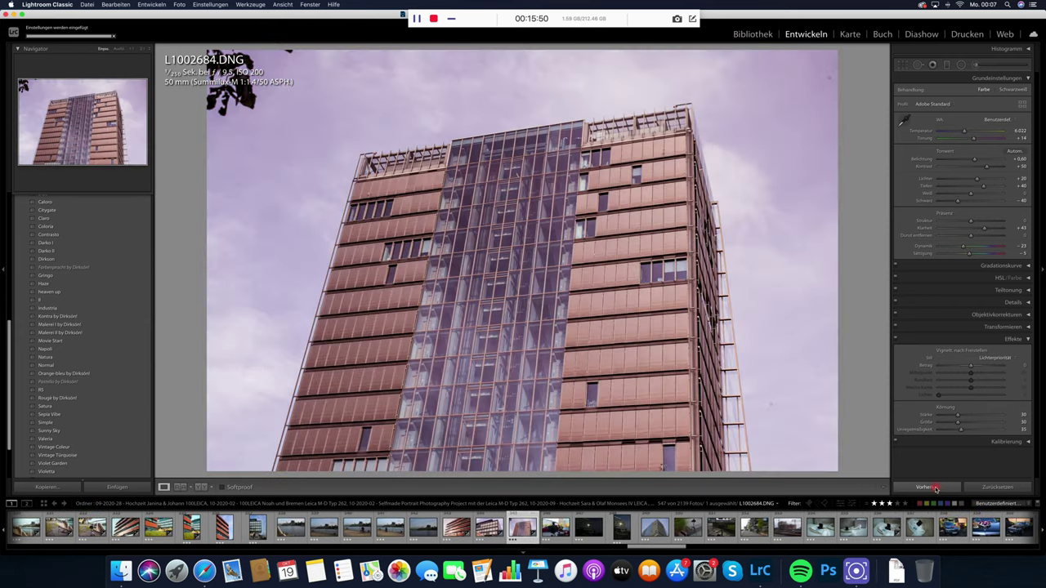
# Apply the Darko II preset to the Canon camera photo L1002687.DNG and set its exposure to +0.90.
pyautogui.press('Right')
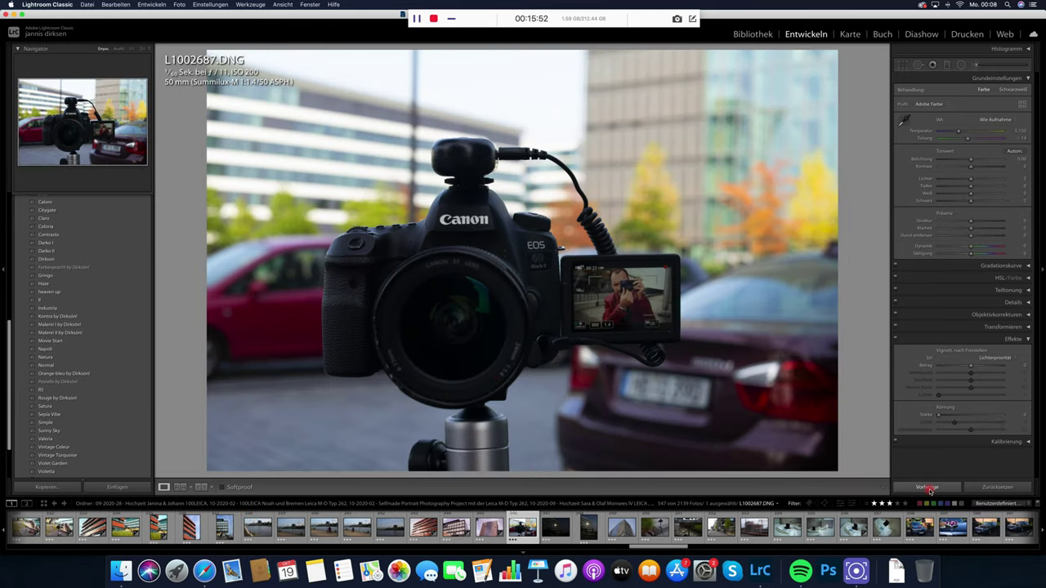
pyautogui.click(930, 488)
pyautogui.click(619, 303)
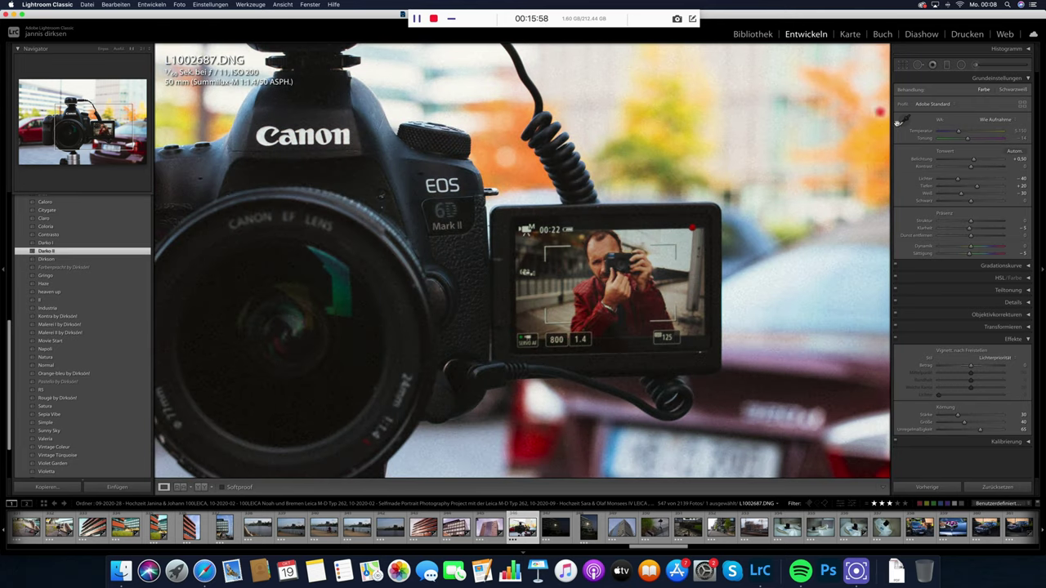
pyautogui.moveTo(976, 161); pyautogui.dragTo(977, 161)
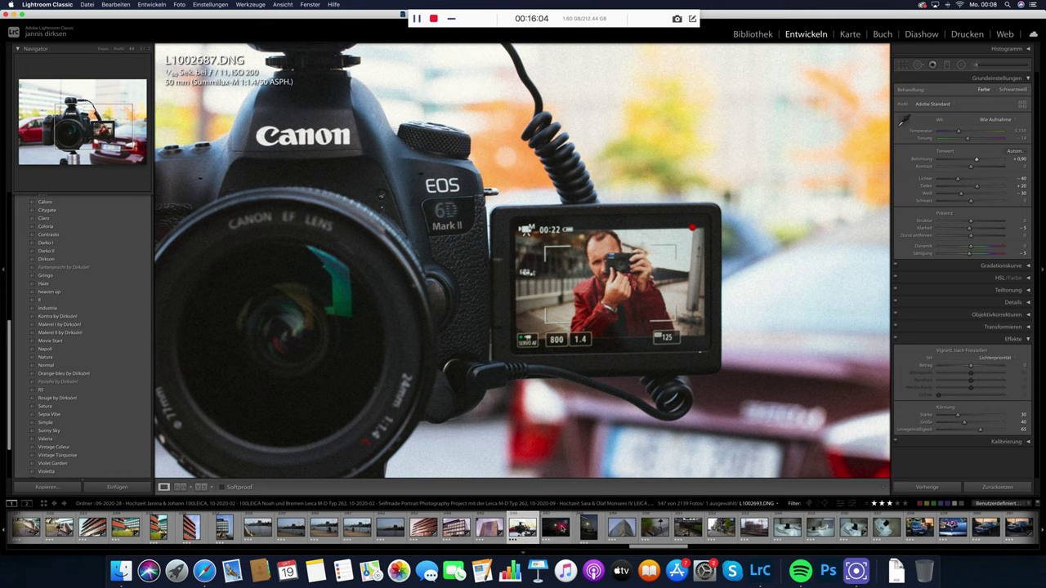
# Open the wedding shoes photo L1003097.DNG, apply the Kontra by Dirkson! preset and set its exposure to +0.05.
pyautogui.click(621, 516)
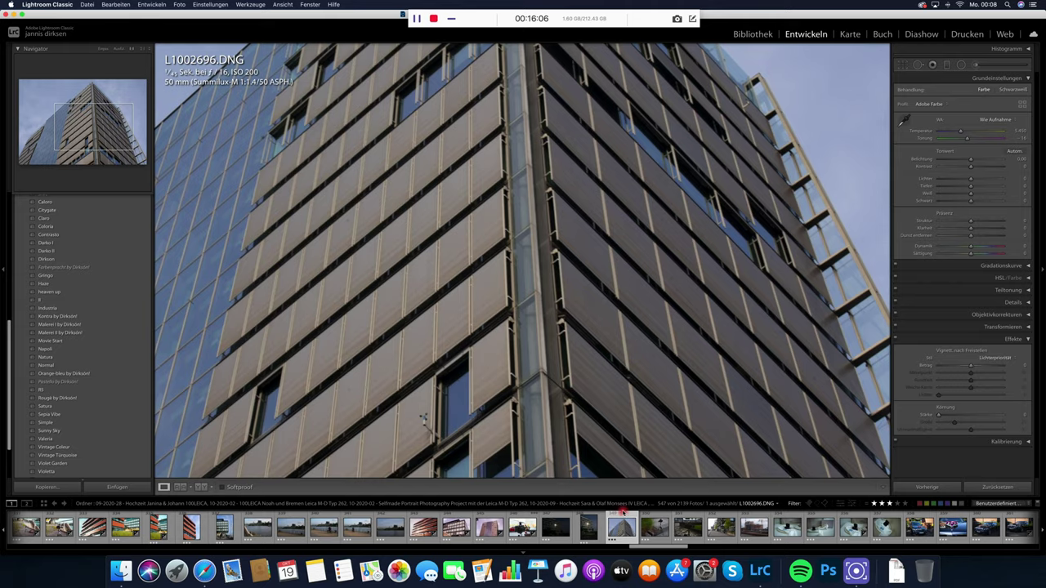
pyautogui.click(673, 355)
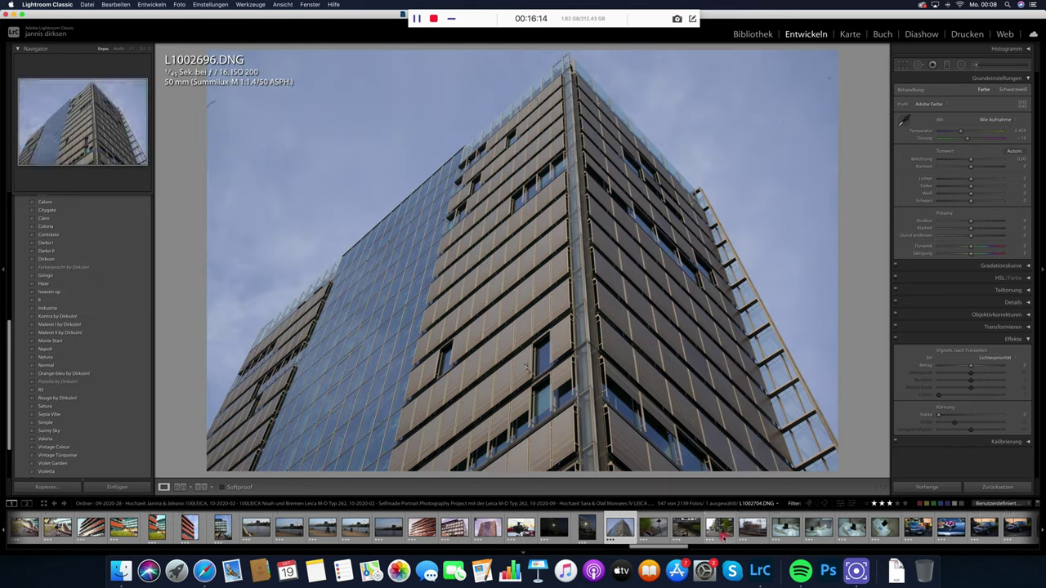
pyautogui.click(793, 530)
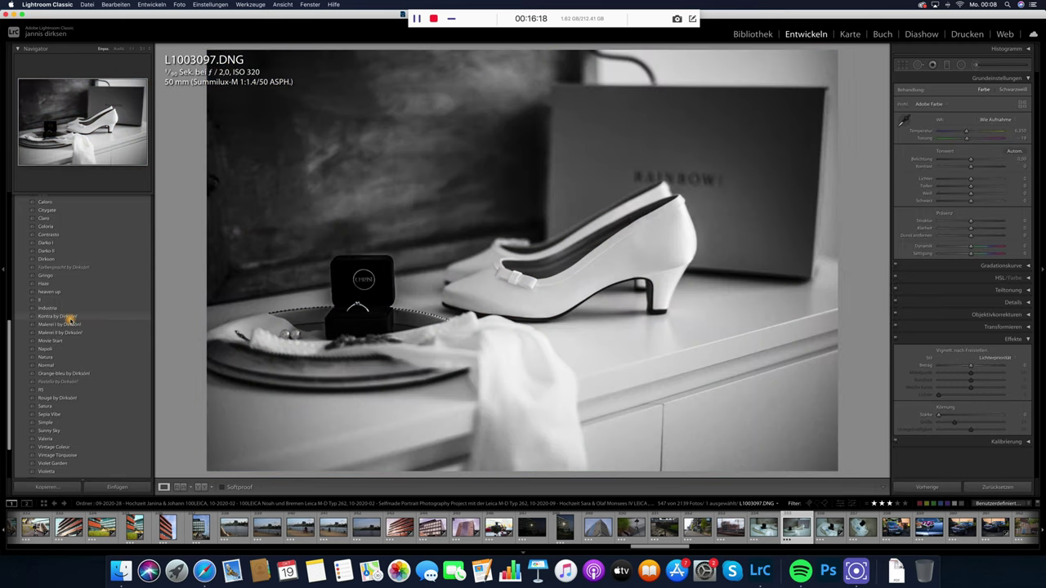
pyautogui.click(70, 317)
pyautogui.click(969, 160)
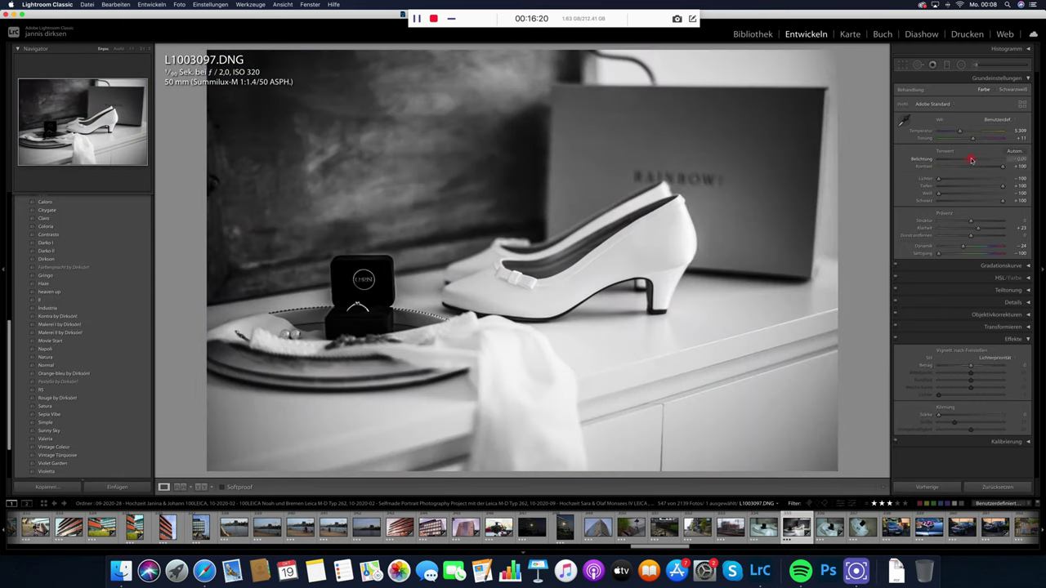
# Apply the Gringo preset with exposure -0.20 to the wedding car photo L1003109.DNG and reuse its settings on L1003113.DNG with temperature 7,382.
pyautogui.scroll(-2, 860, 522)
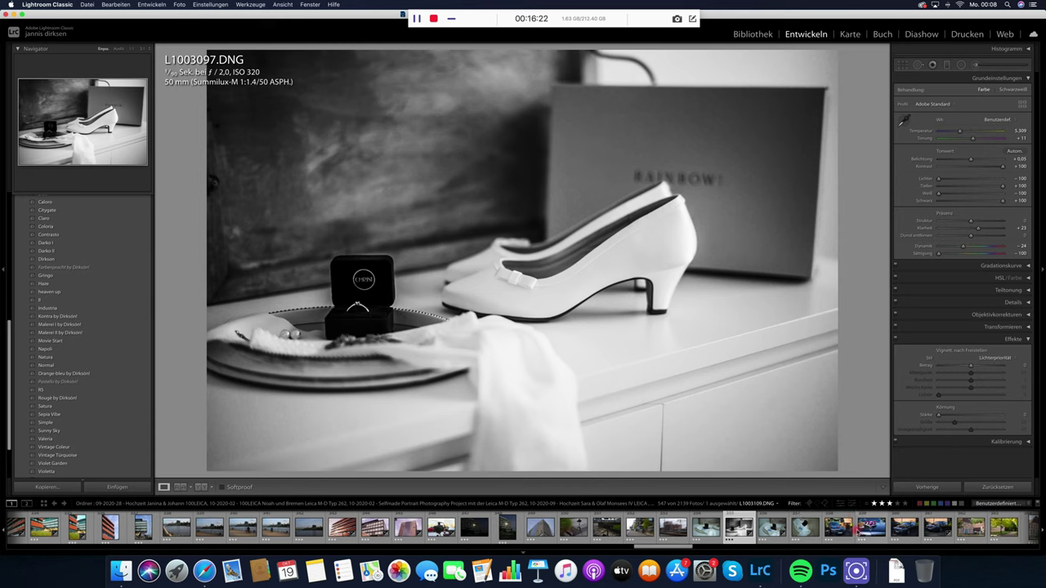
pyautogui.click(838, 528)
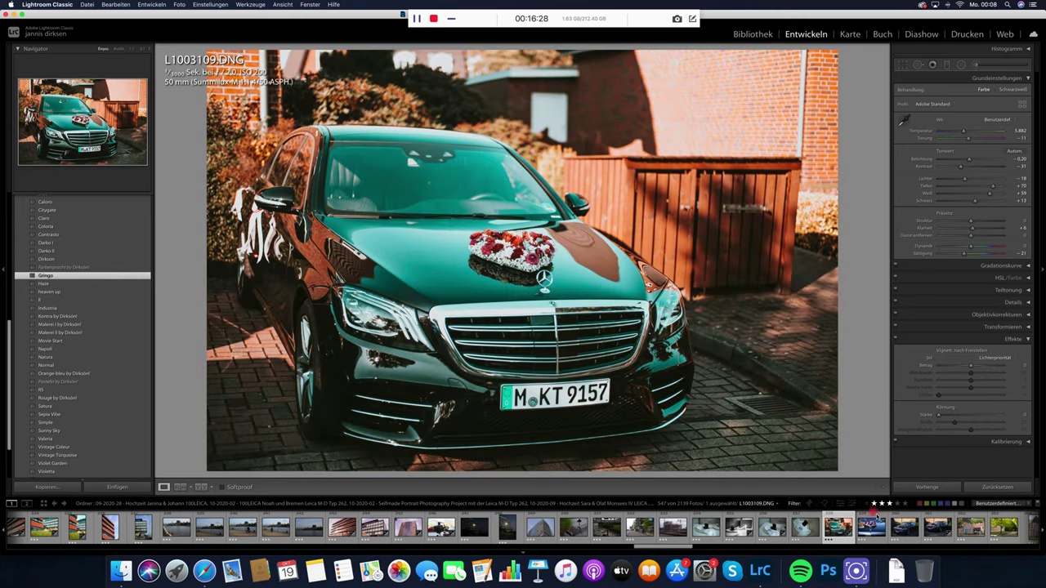
pyautogui.click(904, 527)
pyautogui.click(923, 487)
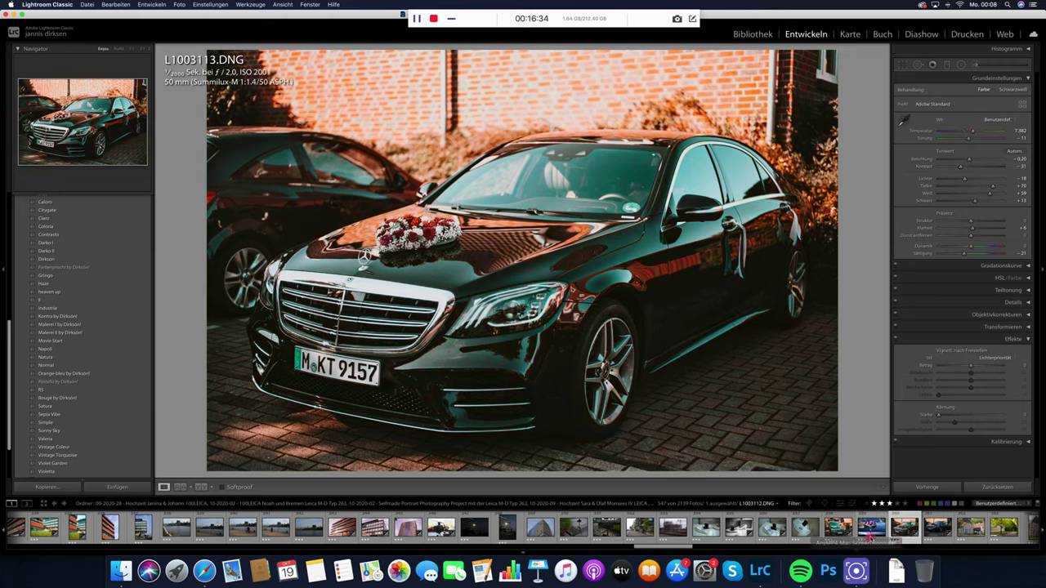
# Look through the unedited wedding couple photos in the park, including L1003203.DNG, L1003224.DNG, L1003227.DNG and L1003230.DNG.
pyautogui.scroll(-2, 850, 532)
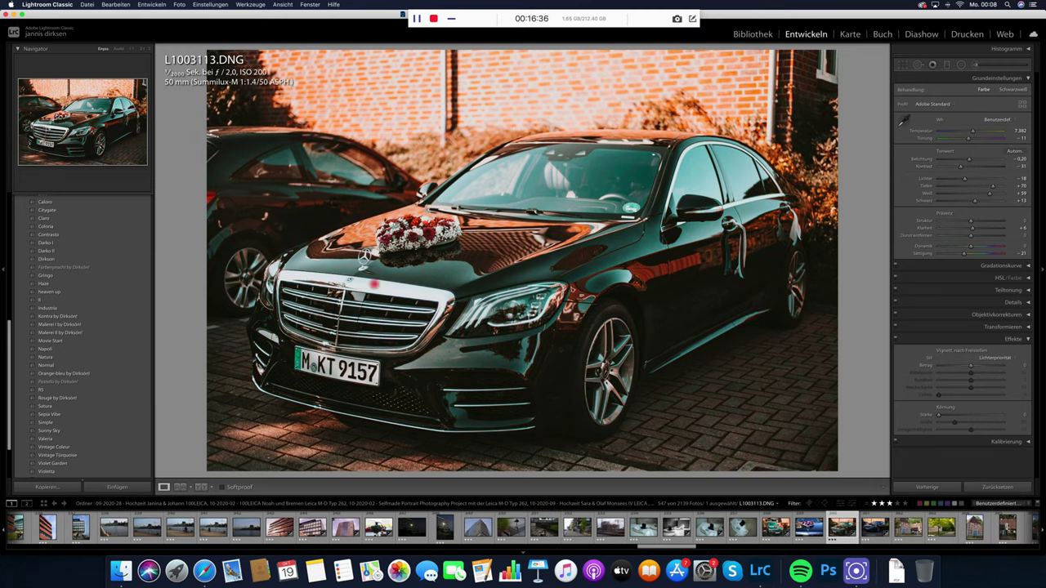
pyautogui.scroll(-9, 735, 527)
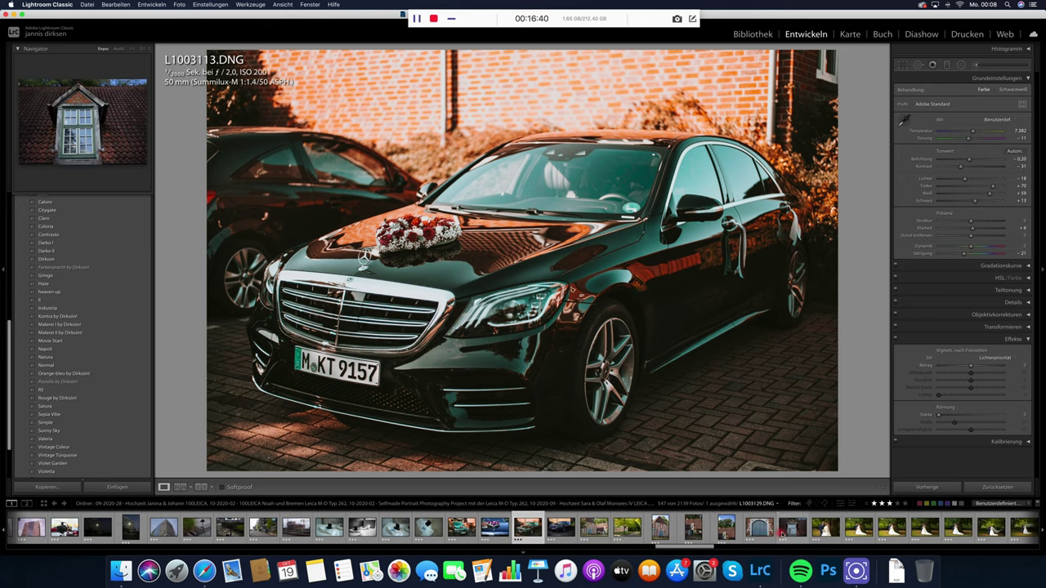
pyautogui.scroll(-8, 783, 533)
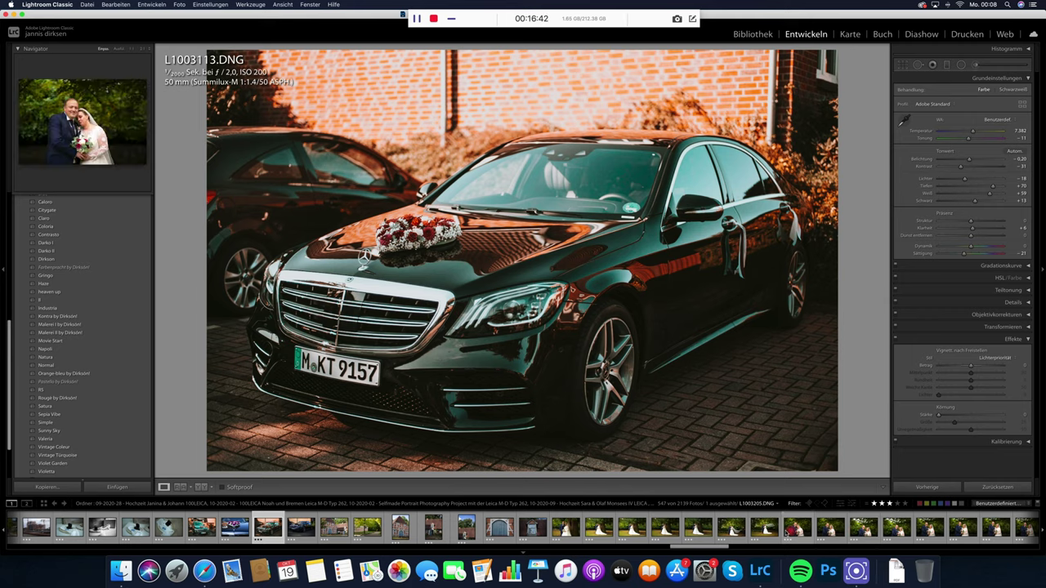
pyautogui.click(765, 530)
pyautogui.scroll(-4, 764, 532)
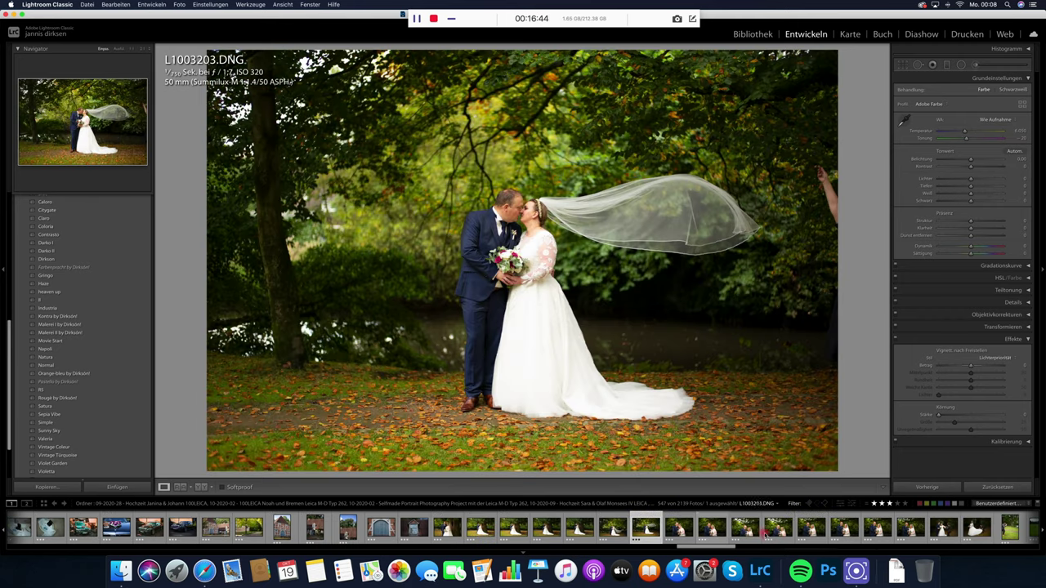
pyautogui.click(842, 530)
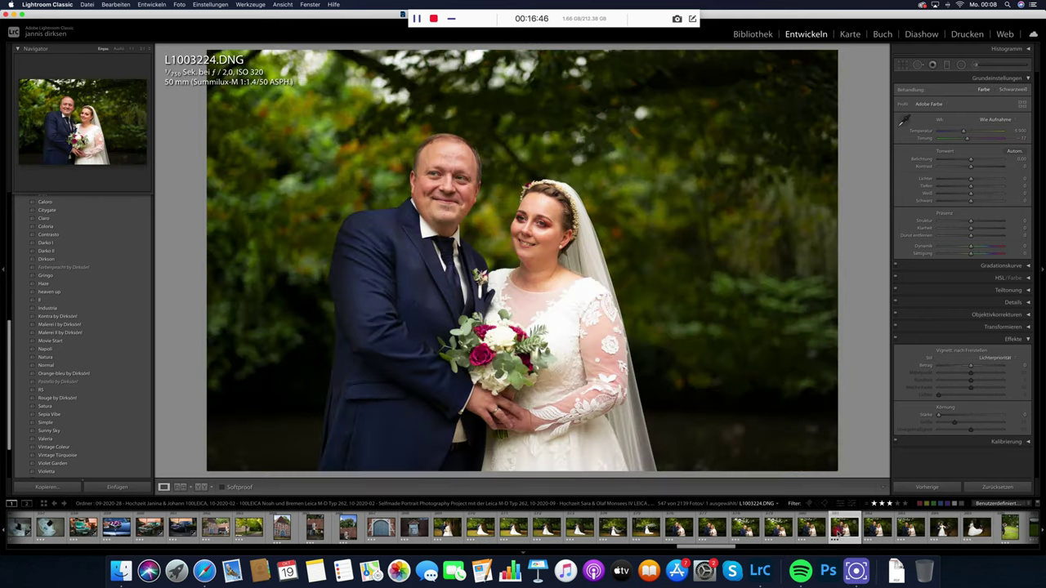
pyautogui.click(872, 529)
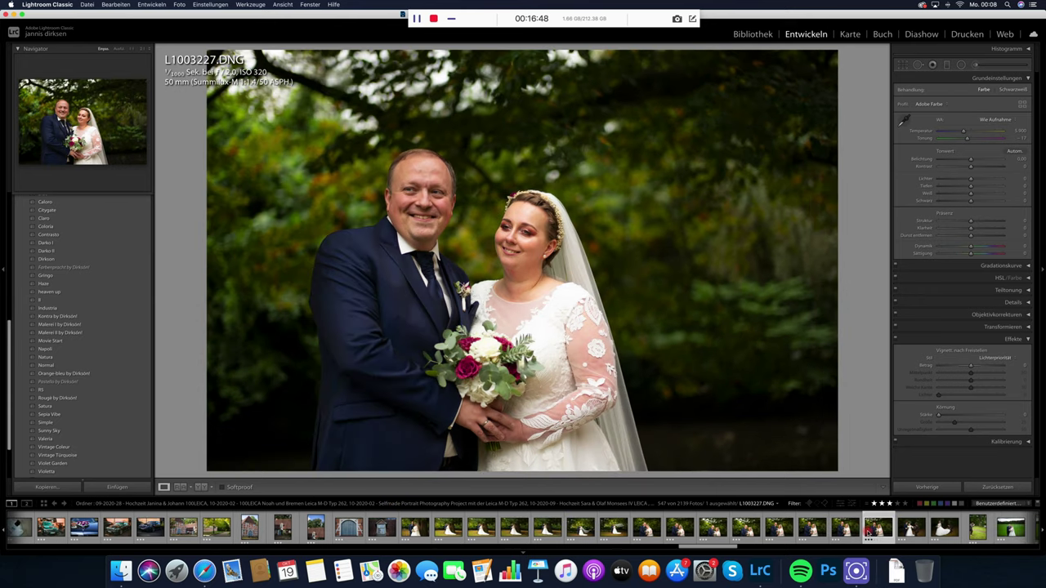
pyautogui.click(904, 529)
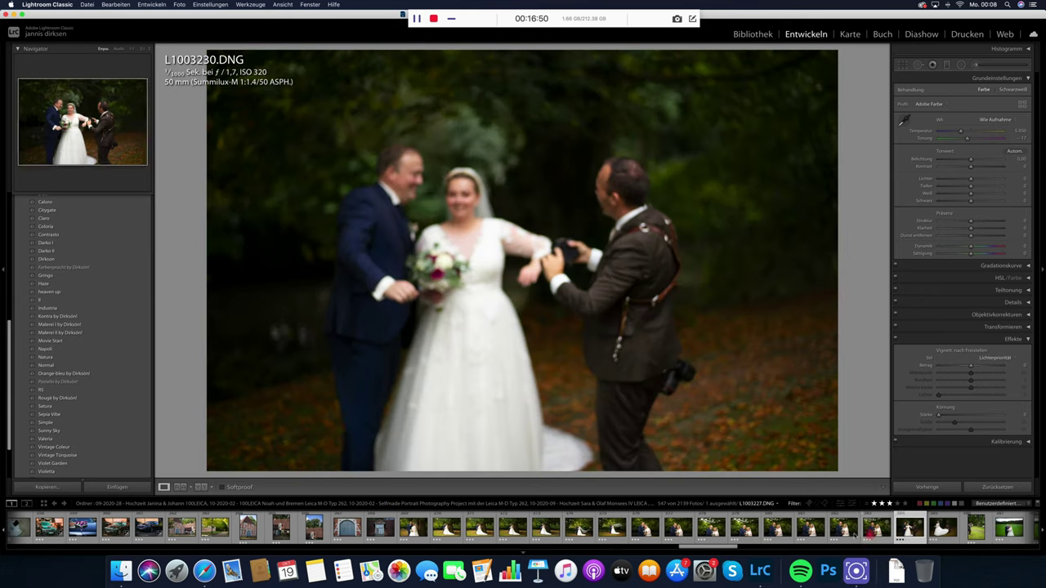
pyautogui.click(806, 529)
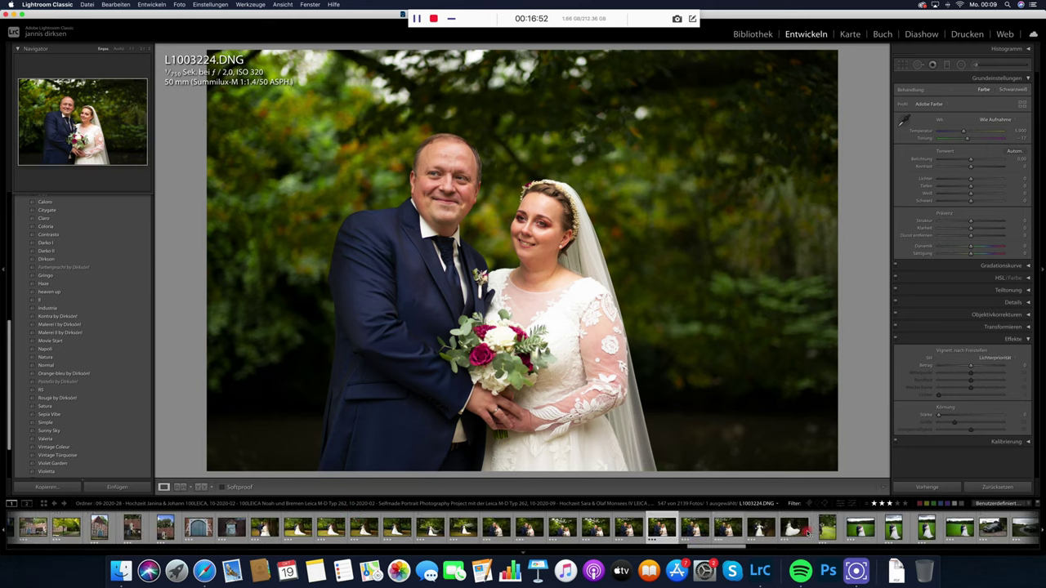
# Open the country road car photo L1003265.DNG, straighten it with a slight crop rotation and apply the Kontra by Dirkson! preset.
pyautogui.scroll(-3, 841, 529)
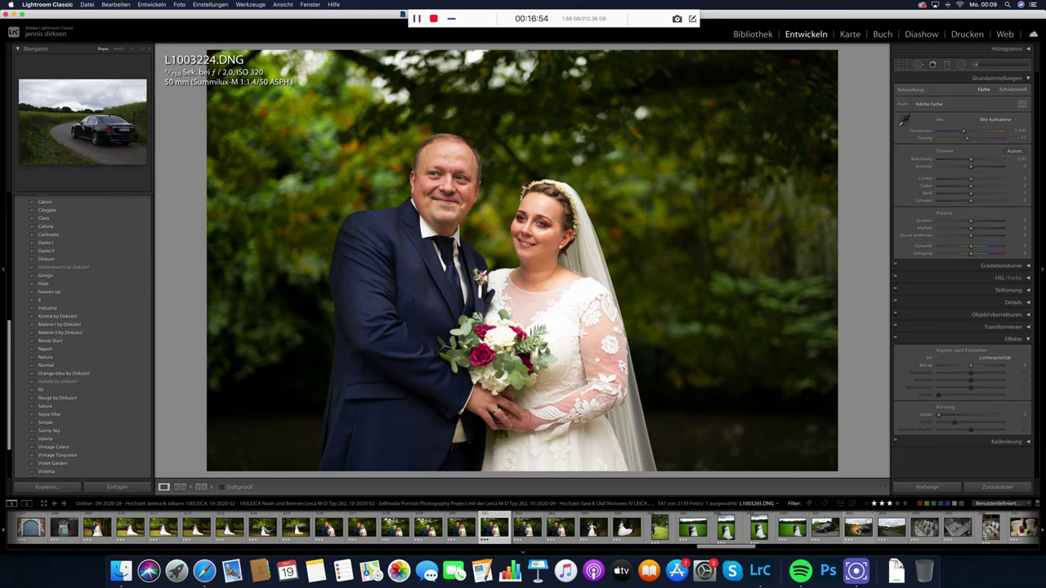
pyautogui.click(858, 528)
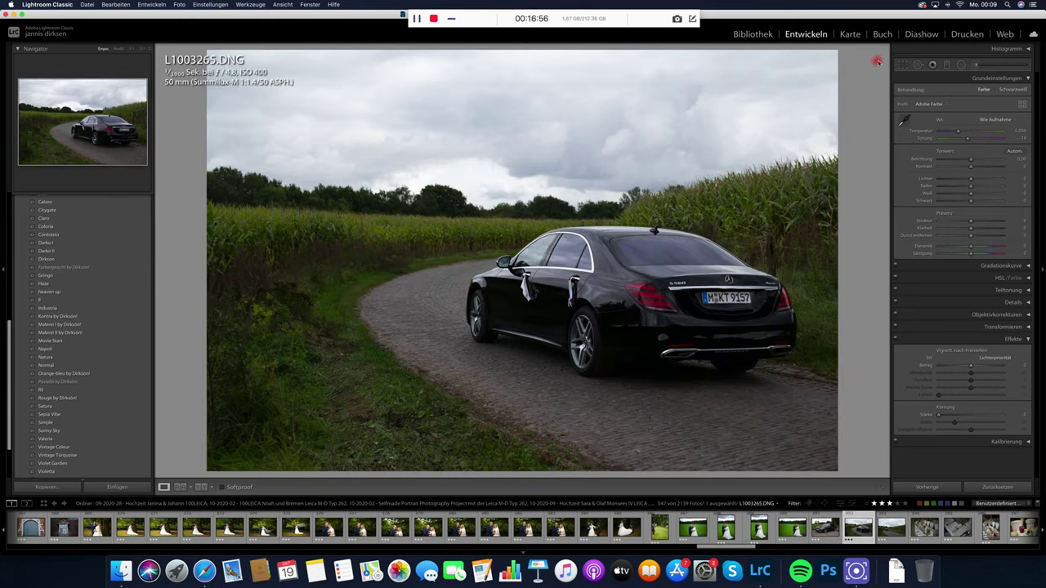
pyautogui.click(903, 66)
pyautogui.moveTo(850, 90); pyautogui.dragTo(853, 117)
pyautogui.press('Return')
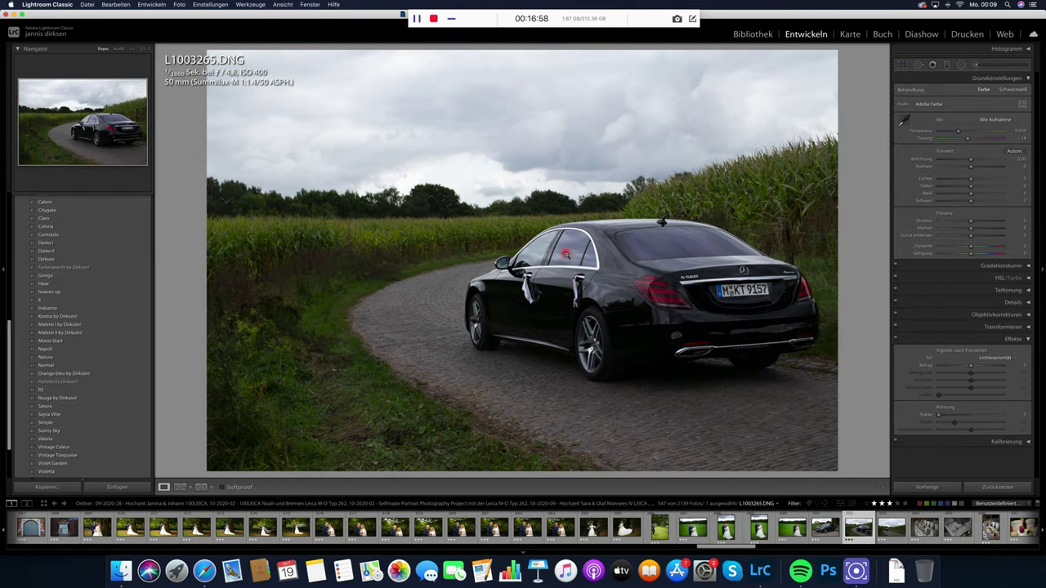
pyautogui.click(49, 291)
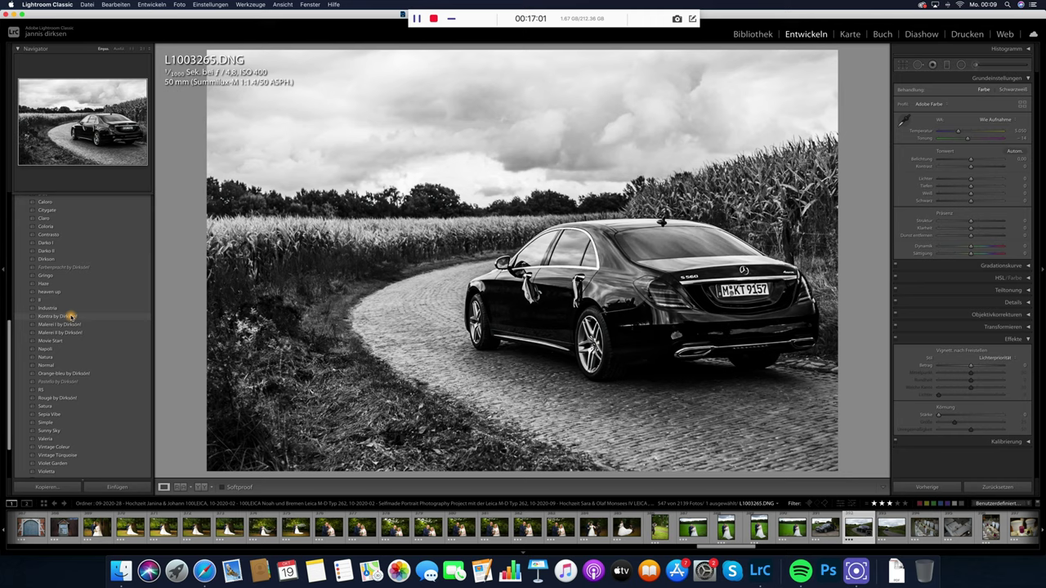
pyautogui.click(129, 315)
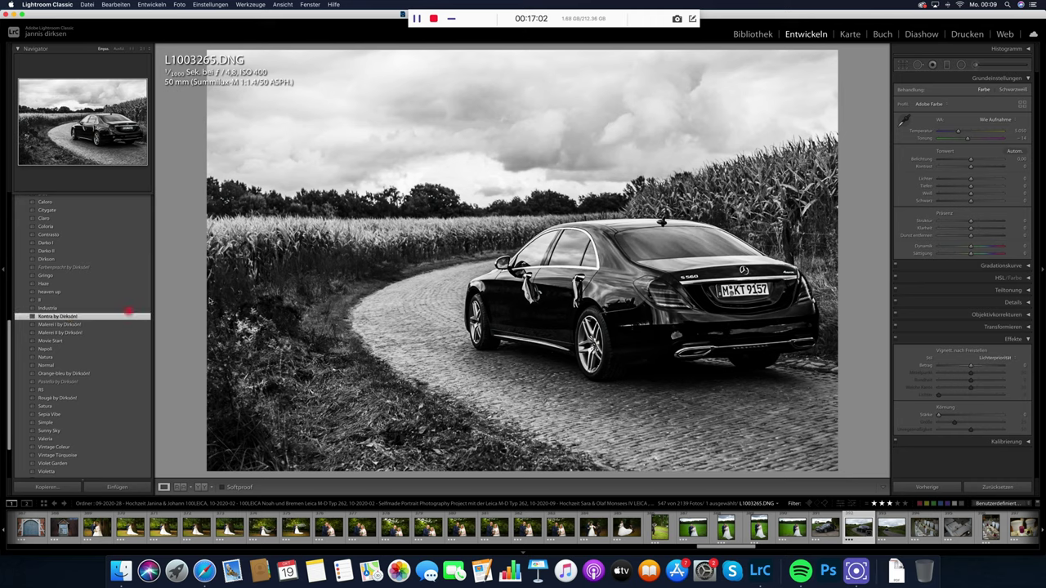
# Open the bouquet table photo L1003453.DNG and straighten it with a slight crop rotation.
pyautogui.scroll(-5, 719, 530)
pyautogui.scroll(-10, 729, 532)
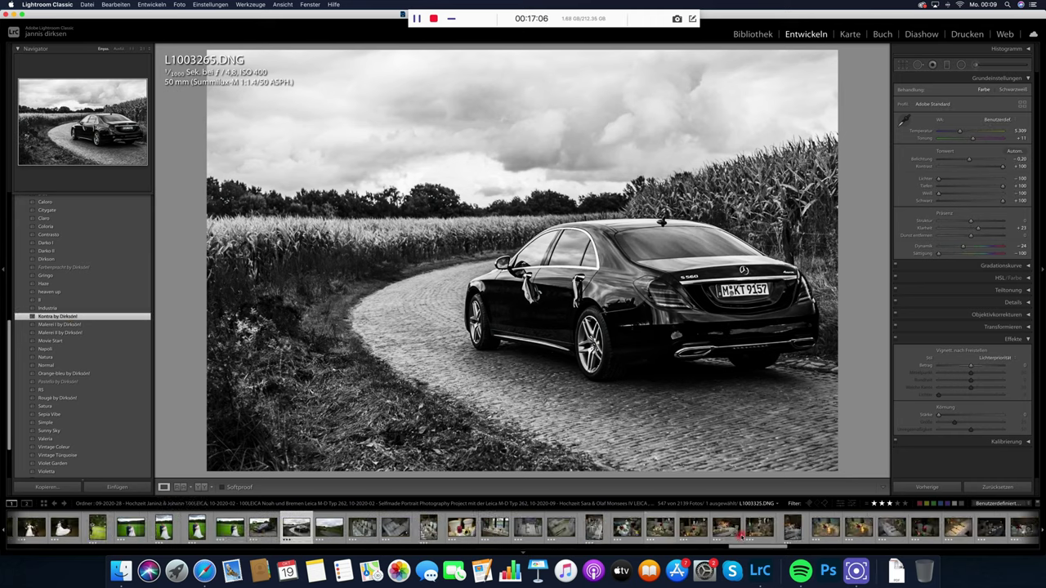
pyautogui.scroll(-3, 730, 533)
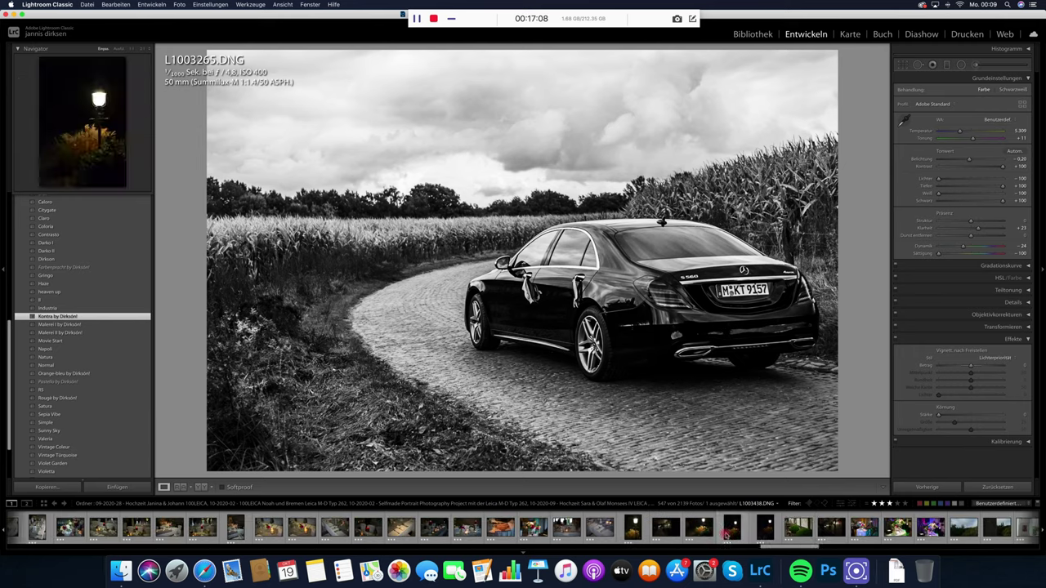
pyautogui.click(719, 531)
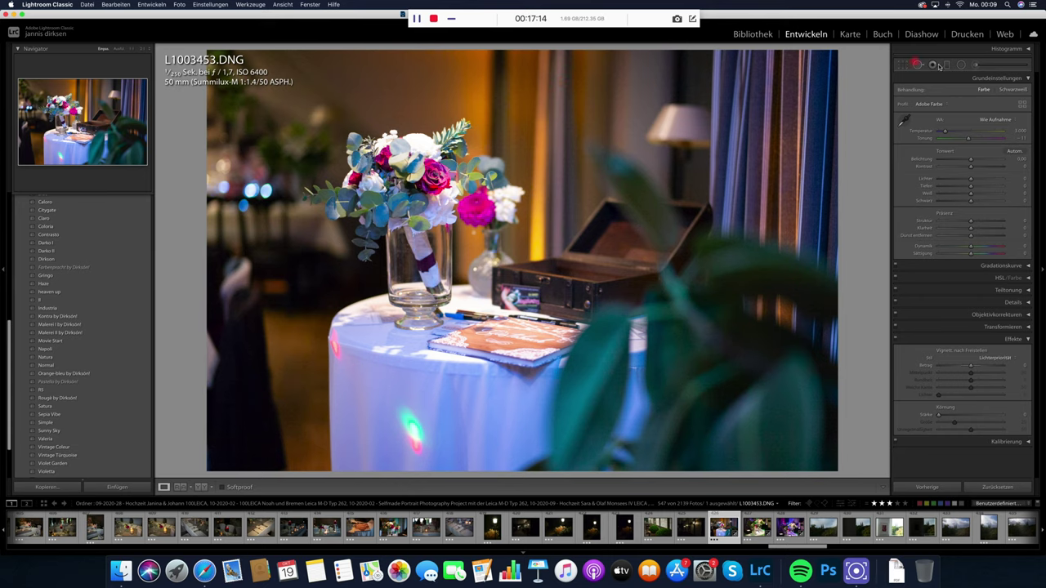
pyautogui.click(906, 65)
pyautogui.press('Return')
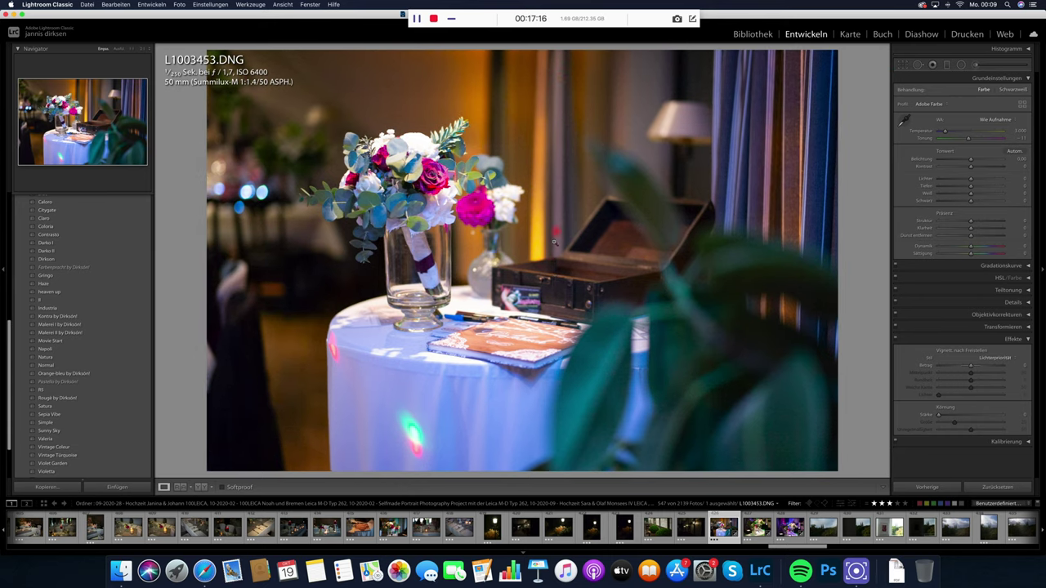
# Check L1003453.DNG up close, apply the R5 preset and set exposure to +0.85, contrast to +36 and shadows to +38.
pyautogui.click(696, 384)
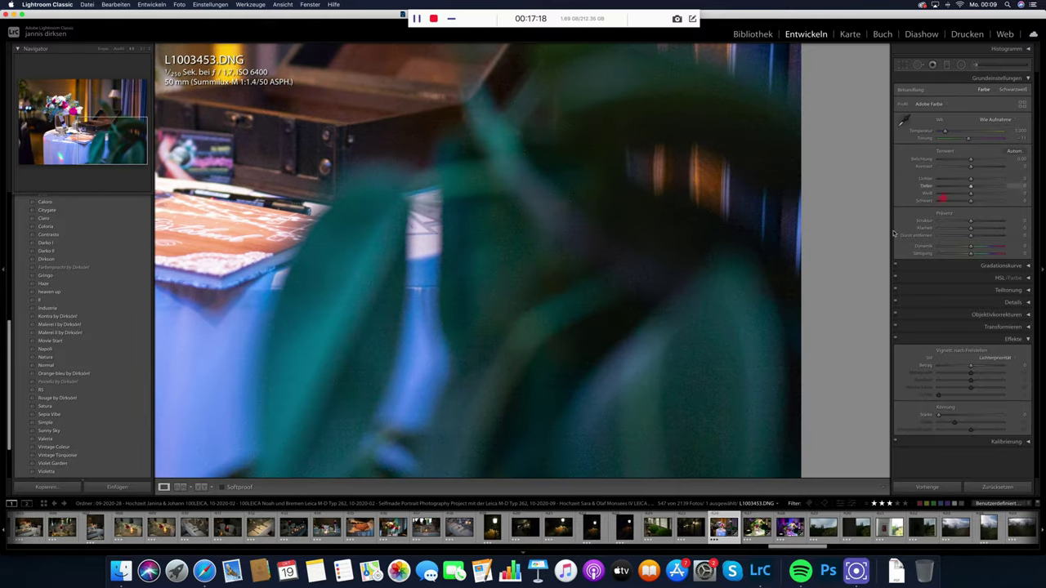
pyautogui.scroll(5, 630, 427)
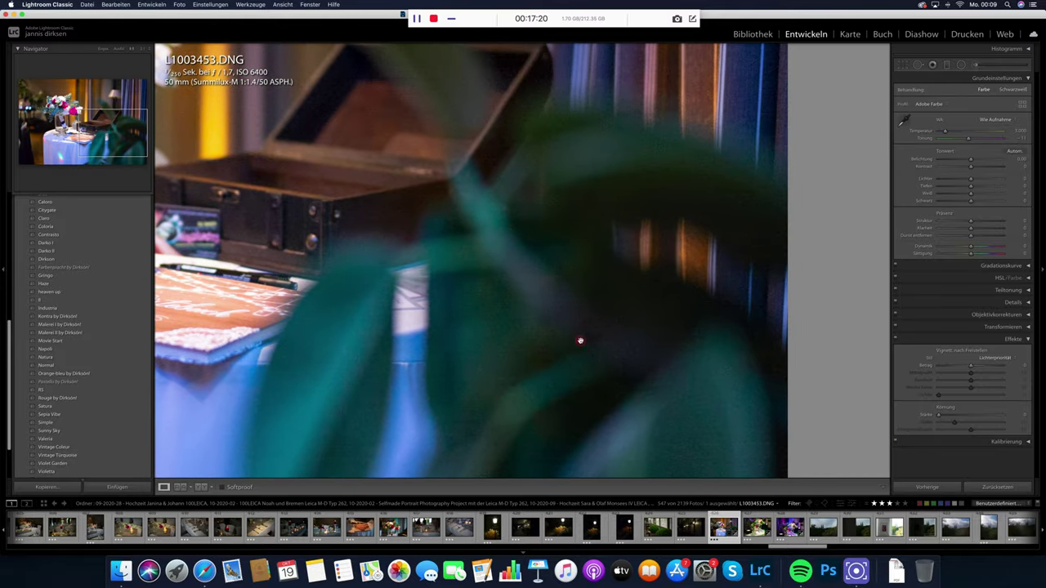
pyautogui.hscroll(-10, 410, 269)
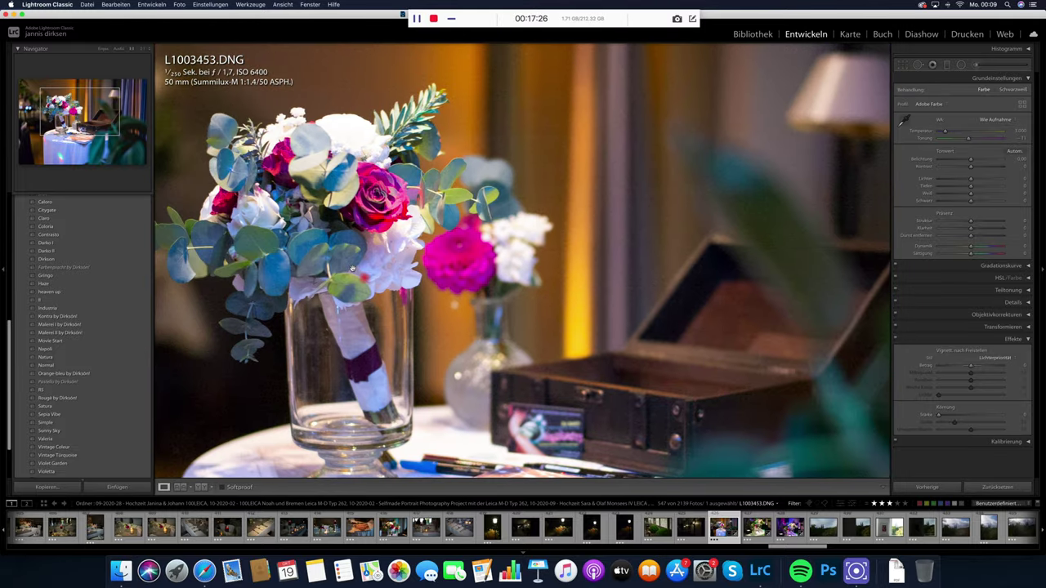
pyautogui.click(390, 301)
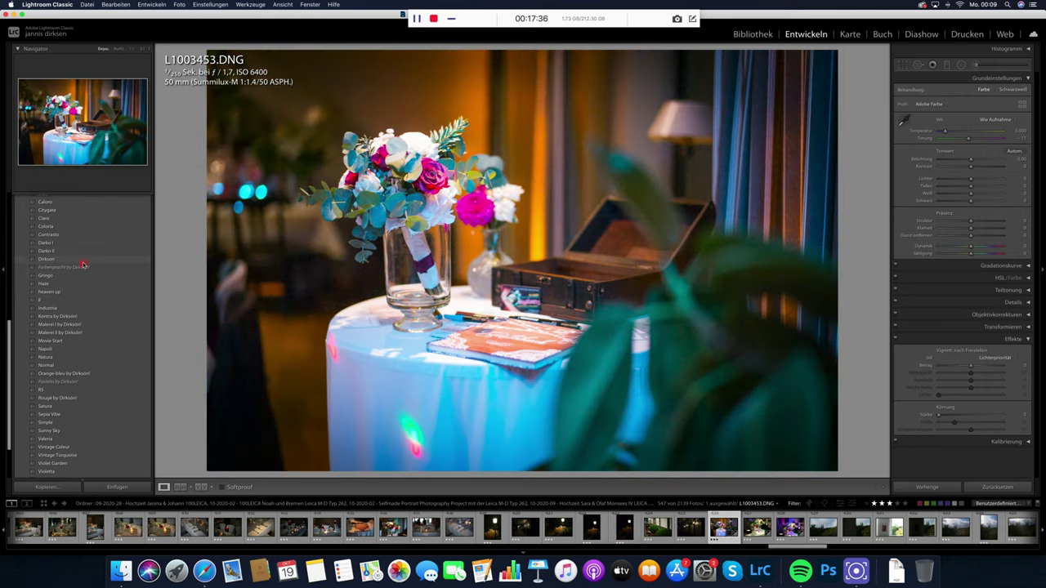
pyautogui.click(83, 261)
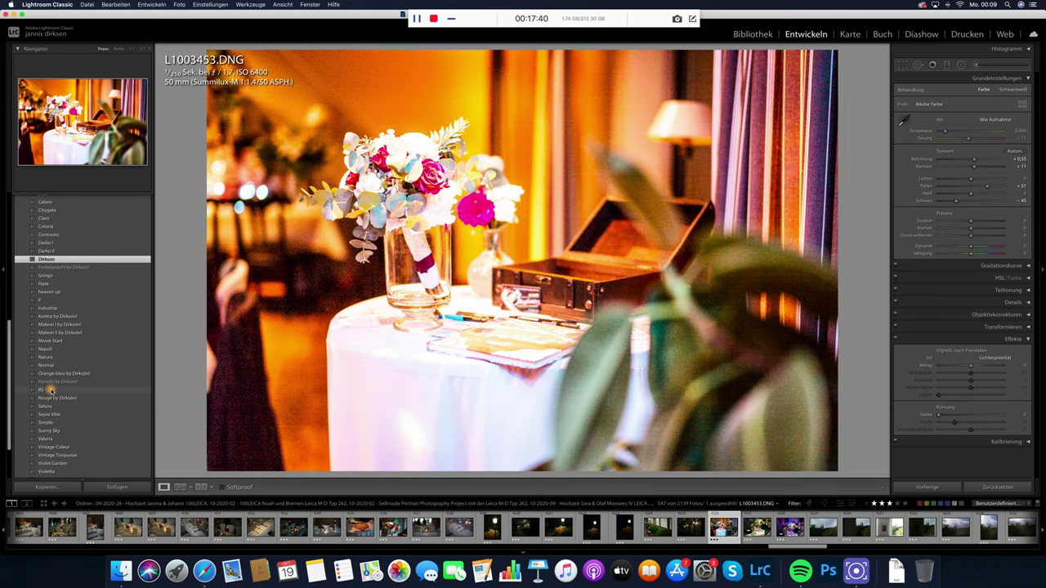
pyautogui.click(50, 390)
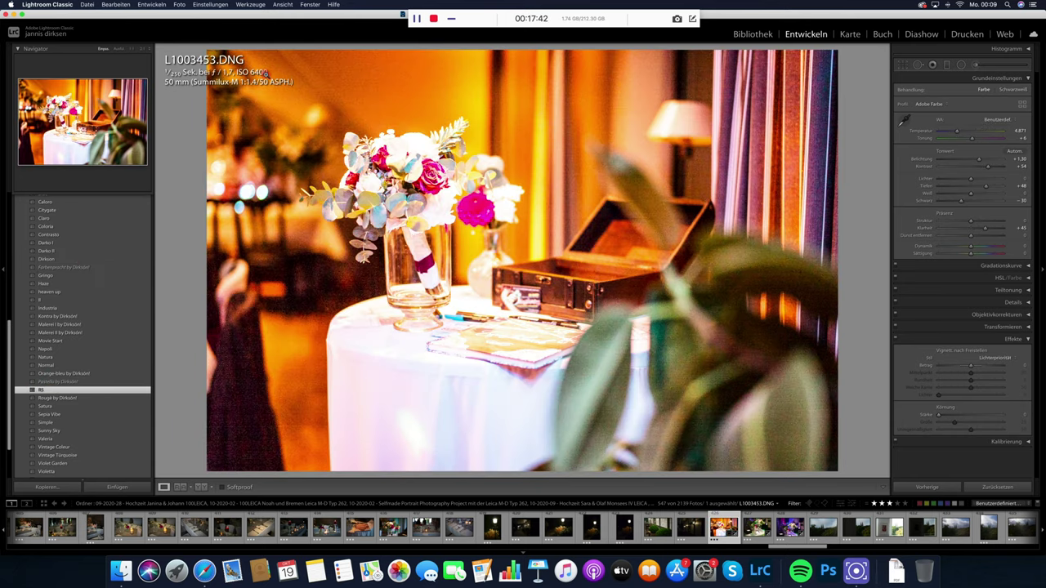
pyautogui.moveTo(975, 161)
pyautogui.mouseDown()
pyautogui.moveTo(985, 191)
pyautogui.moveTo(981, 169)
pyautogui.mouseUp()
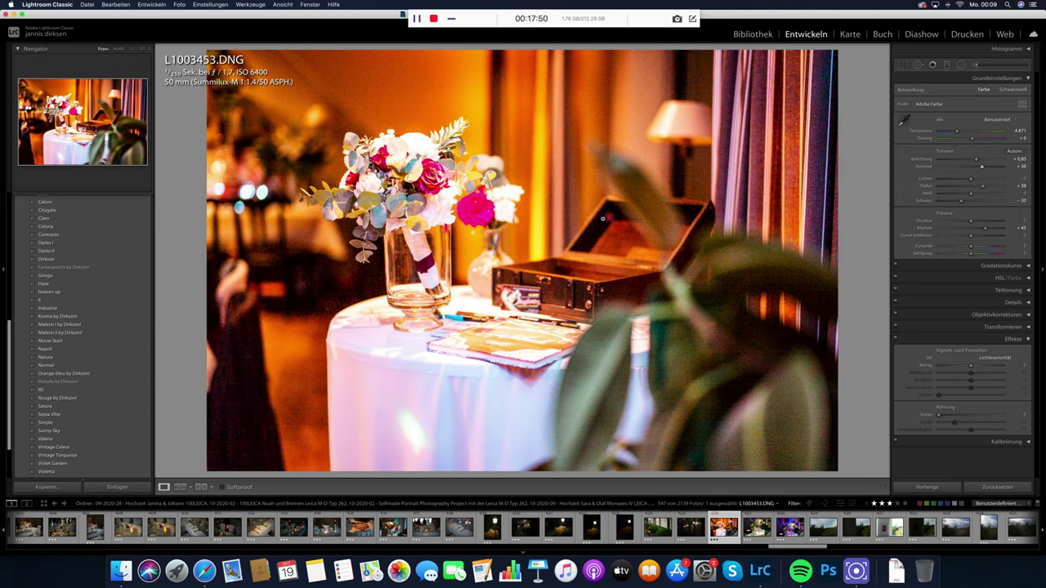
# Synchronise the develop settings of L1003453.DNG to the two flower photos that follow it.
pyautogui.keyDown('shift'); pyautogui.click(790, 528); pyautogui.keyUp('shift')
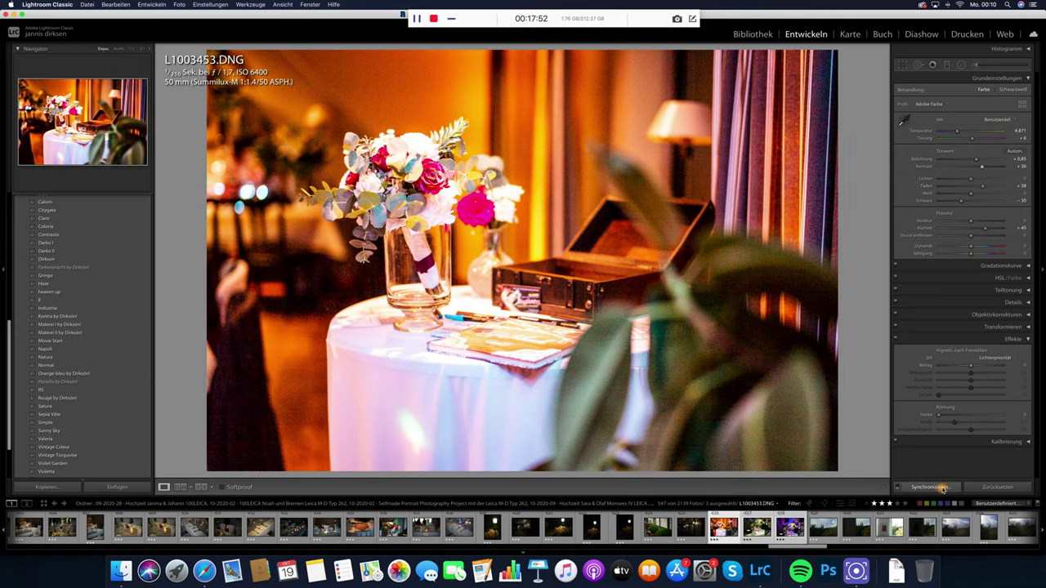
pyautogui.click(930, 487)
pyautogui.press('Return')
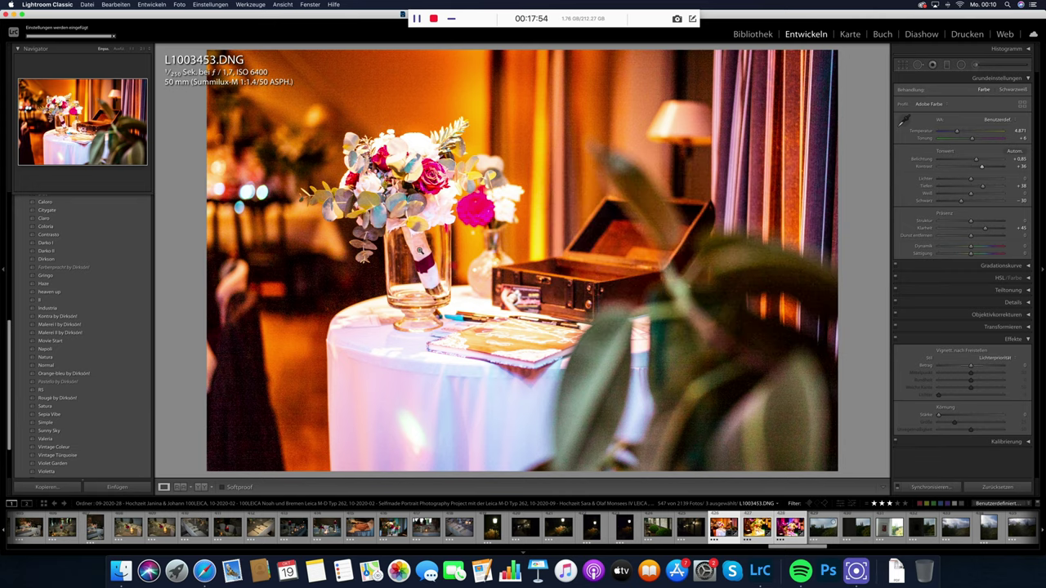
# Set the temperature of the flower vase photo L1003460.DNG to 3,874 and its shadows to +100, checking the dark areas up close.
pyautogui.press('Right')
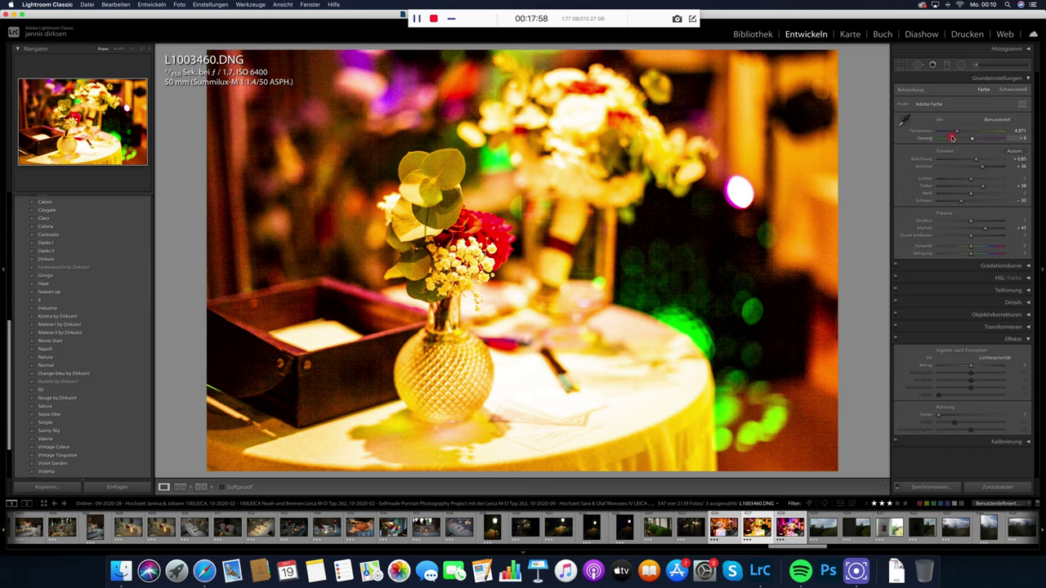
pyautogui.moveTo(953, 136); pyautogui.dragTo(950, 134)
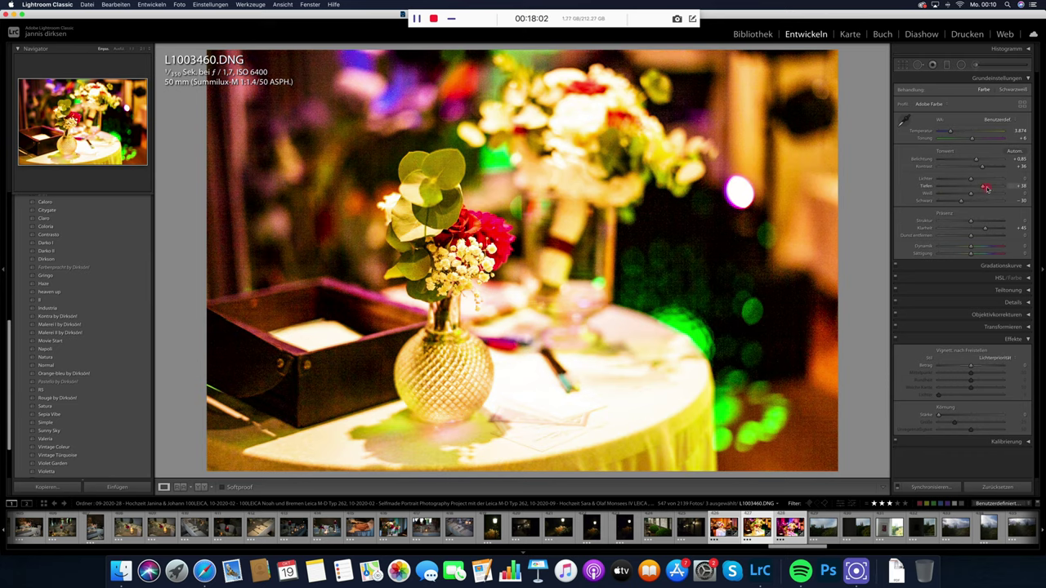
pyautogui.moveTo(986, 188); pyautogui.dragTo(1034, 190)
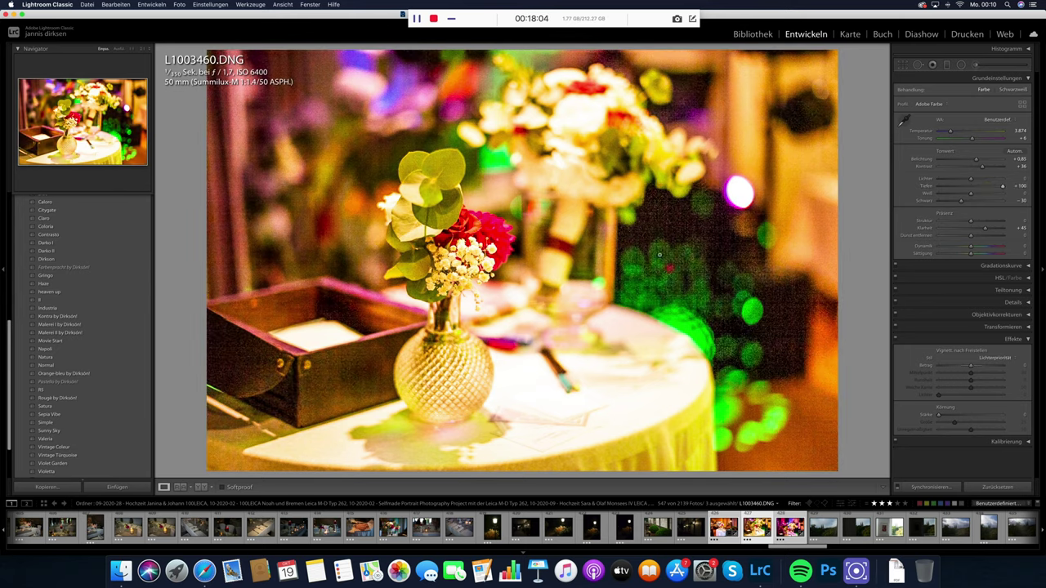
pyautogui.click(652, 217)
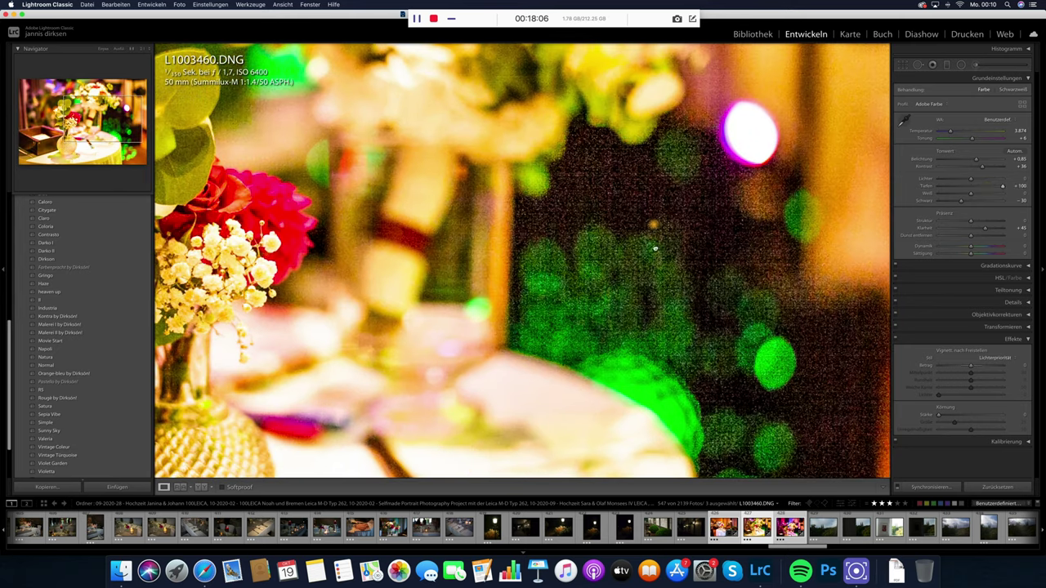
pyautogui.scroll(1, 718, 213)
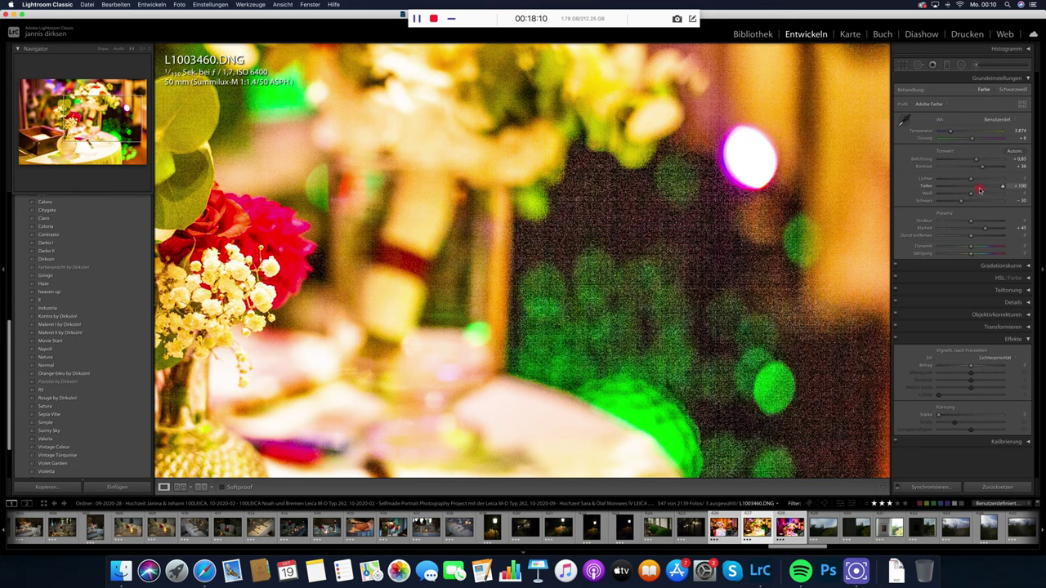
pyautogui.click(720, 252)
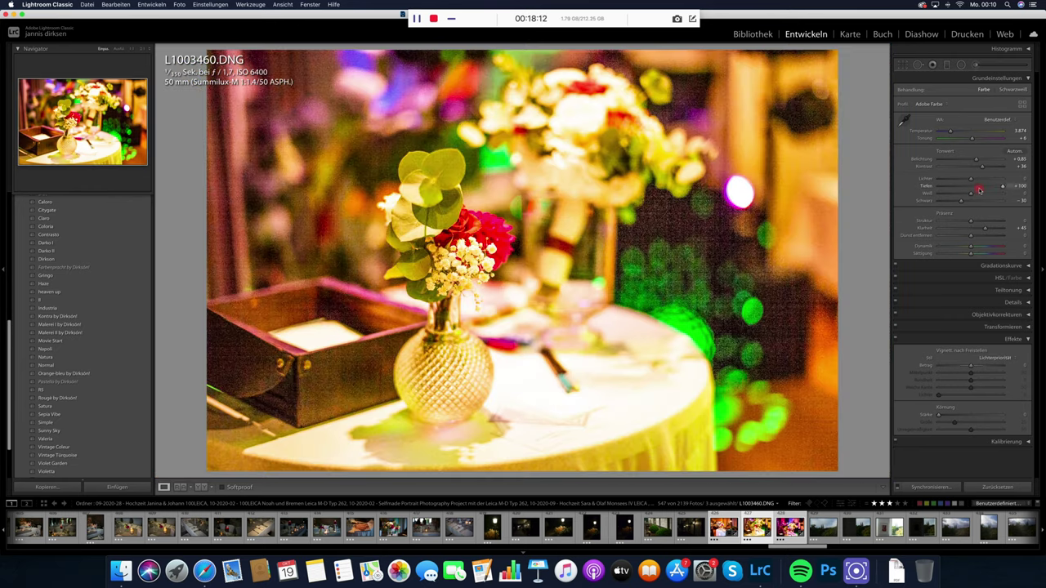
pyautogui.click(979, 189)
# Open the flower photo L1003461.DNG and set its contrast to +8.
pyautogui.press('Right')
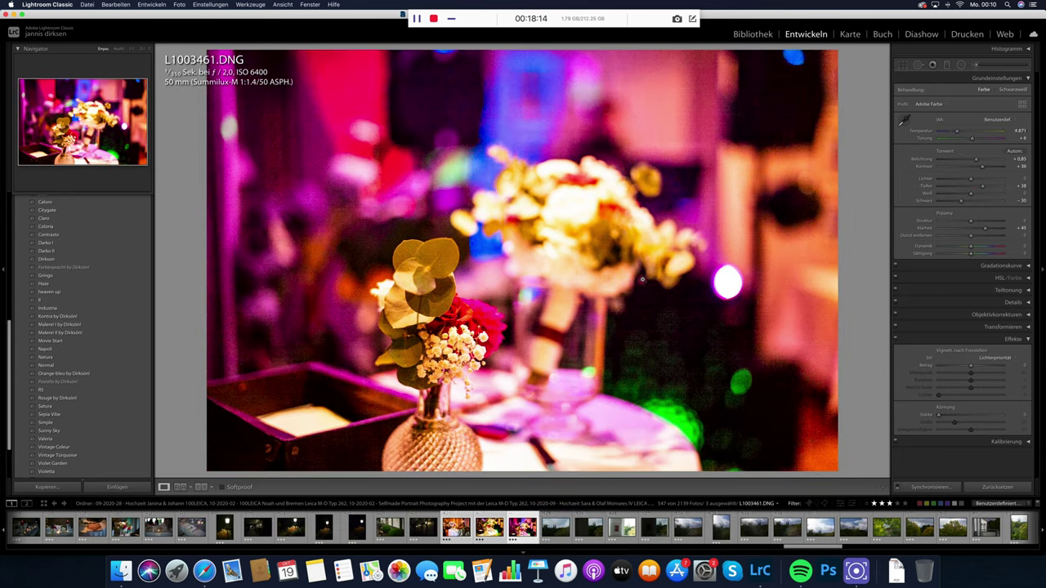
pyautogui.click(970, 168)
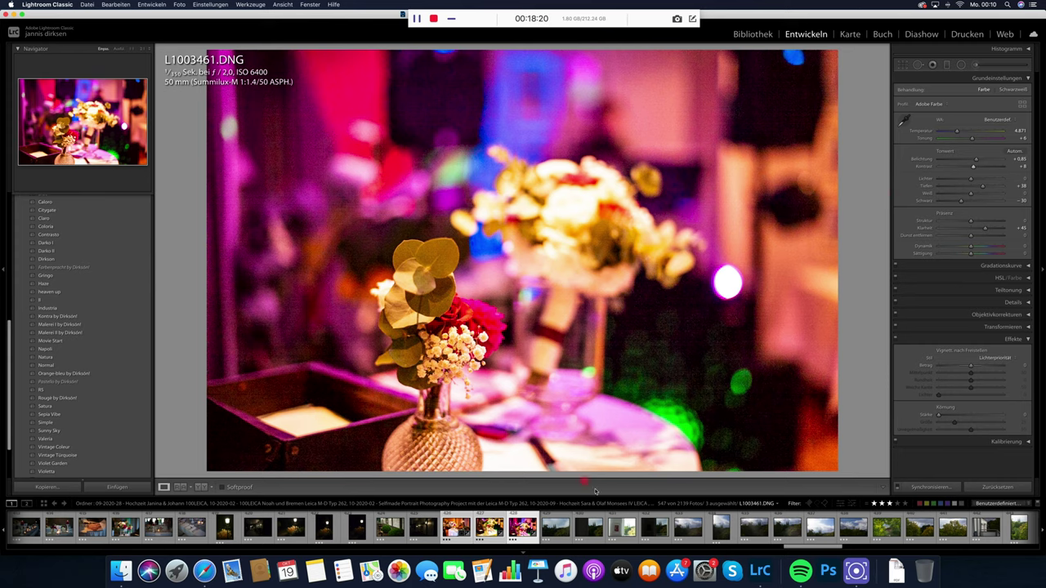
# Apply the Darko I preset to the church tower photo L1003536.DNG and set its exposure to +0.80 and shadows to +100.
pyautogui.click(689, 527)
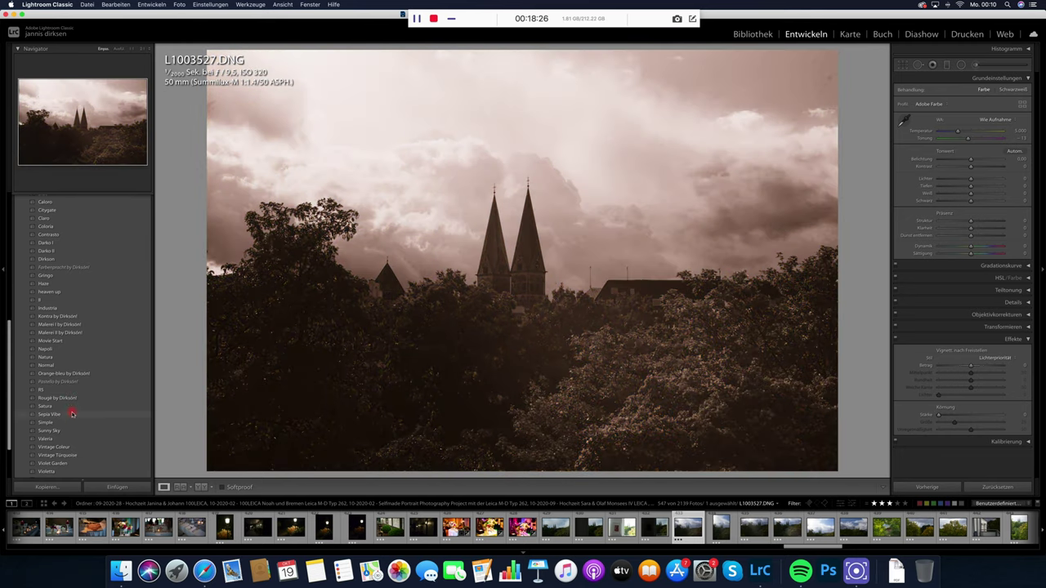
pyautogui.press('Right')
pyautogui.press('Right')
pyautogui.press('Right')
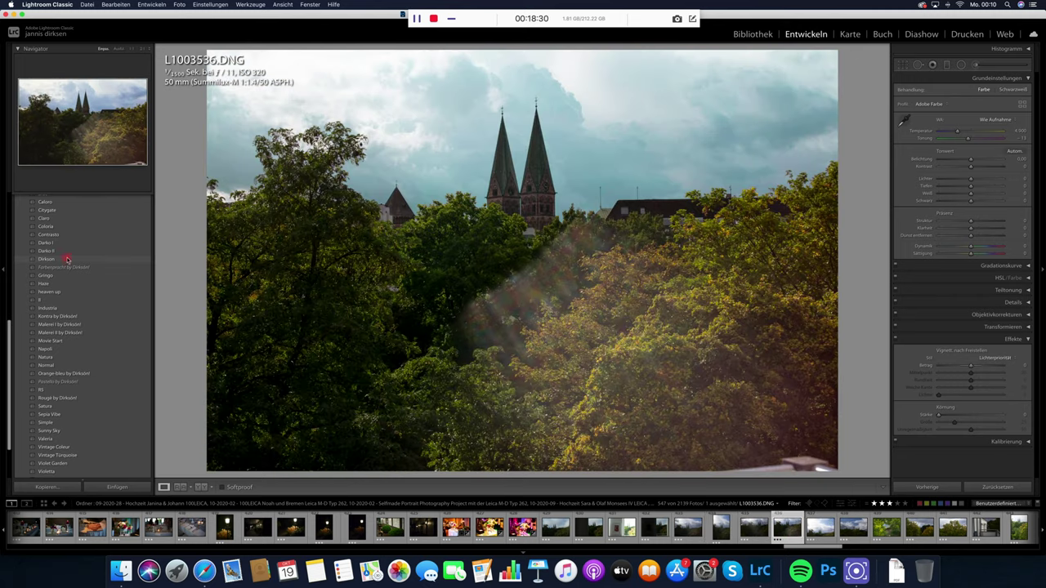
pyautogui.click(78, 244)
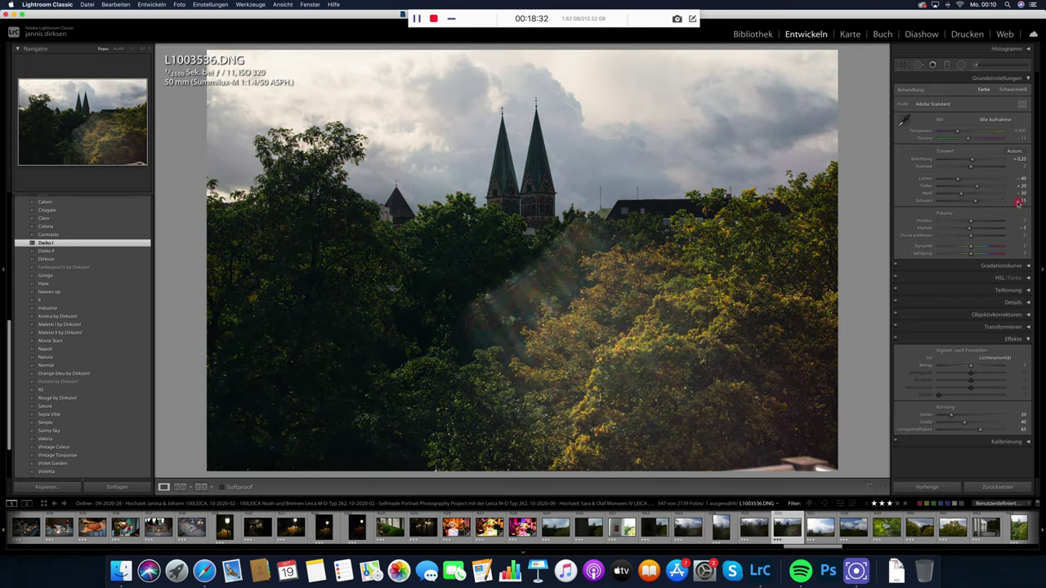
pyautogui.moveTo(1005, 186); pyautogui.dragTo(975, 159)
# Find the tree trunk photo L1003578.DNG, apply the Kontra preset and set its exposure to −0.85.
pyautogui.scroll(-3, 824, 529)
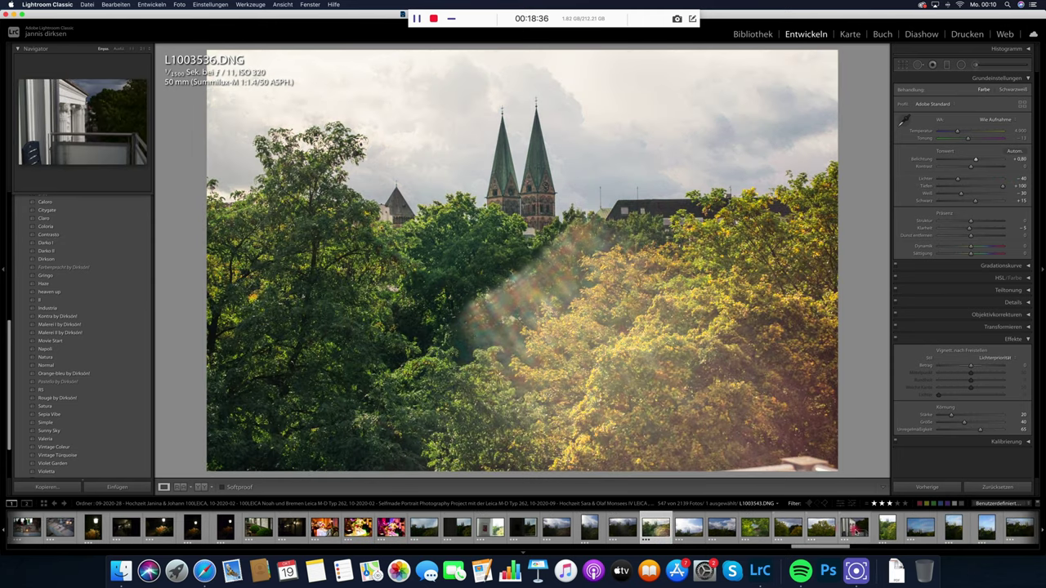
pyautogui.click(823, 530)
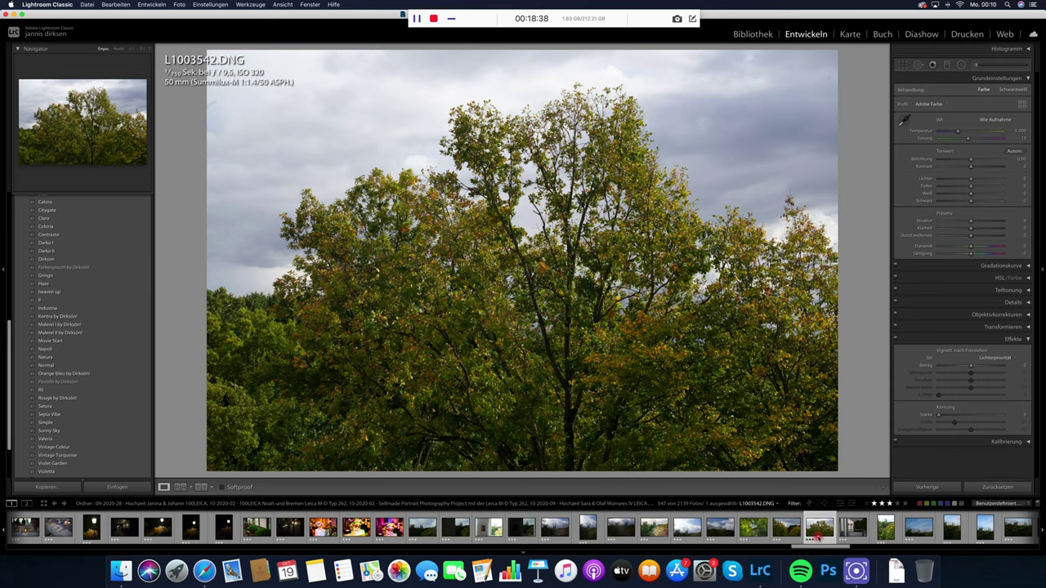
pyautogui.scroll(-10, 817, 531)
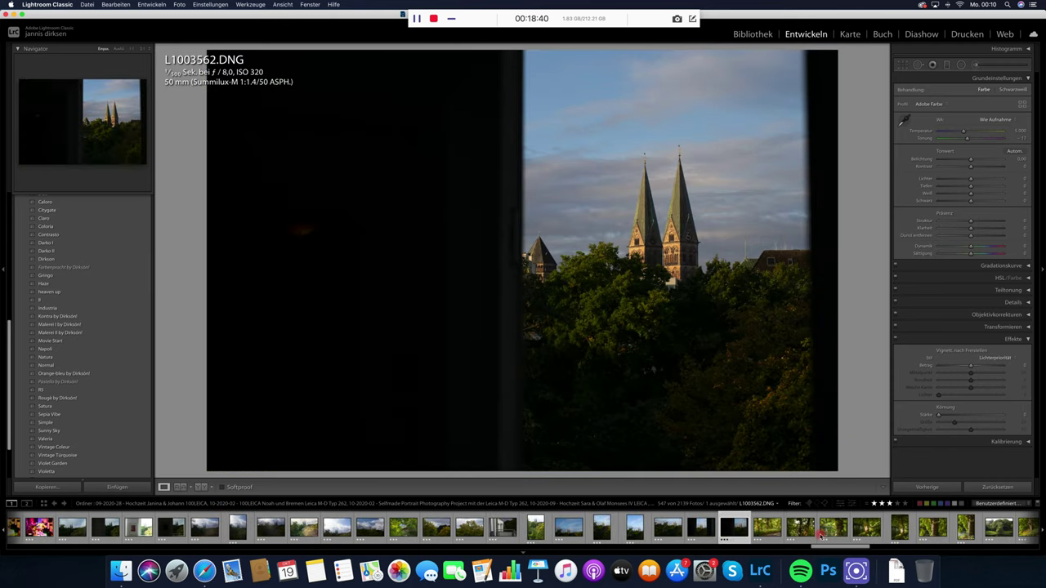
pyautogui.click(774, 527)
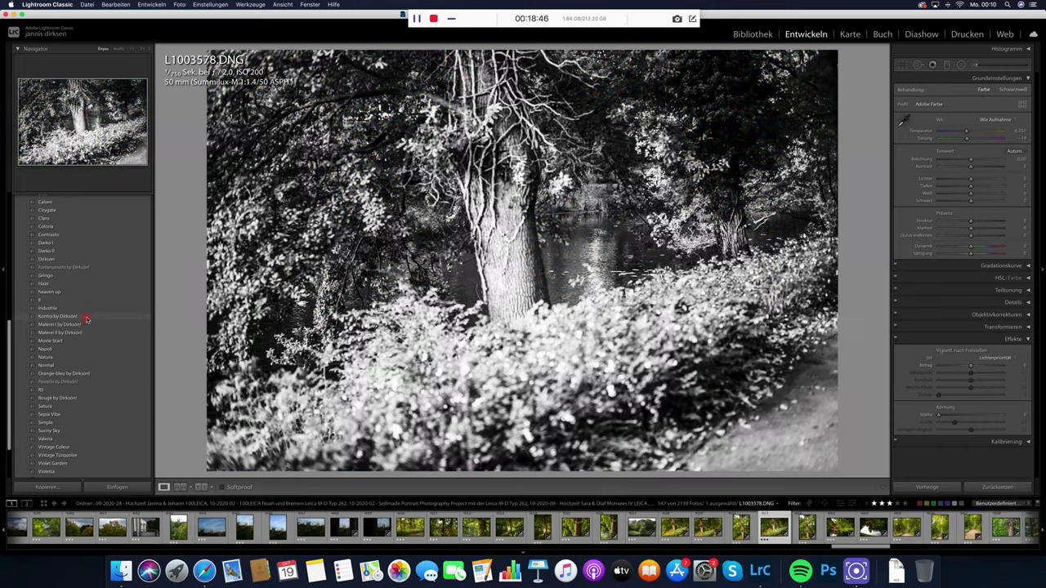
pyautogui.click(88, 315)
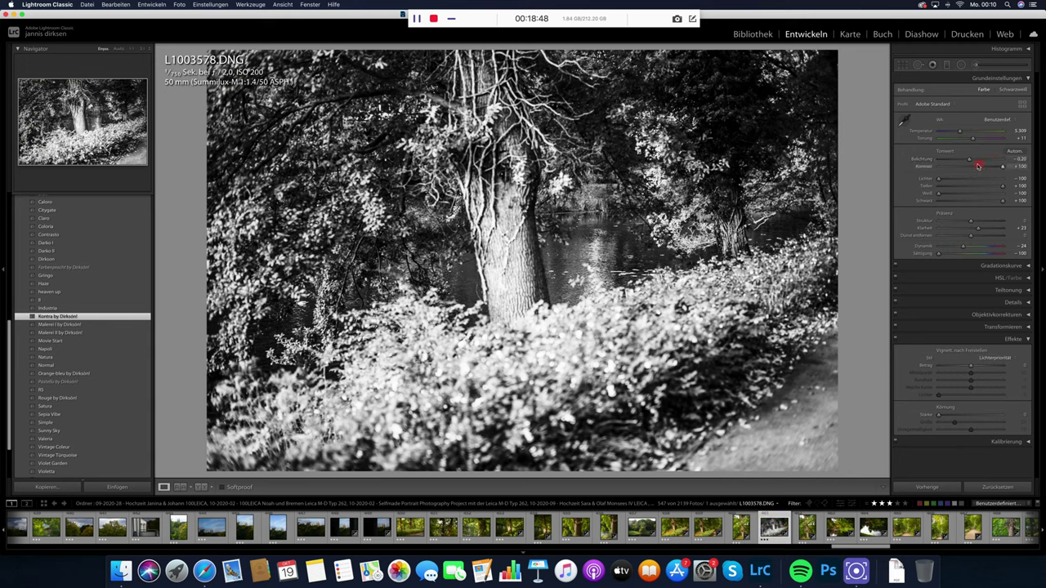
pyautogui.press('Right')
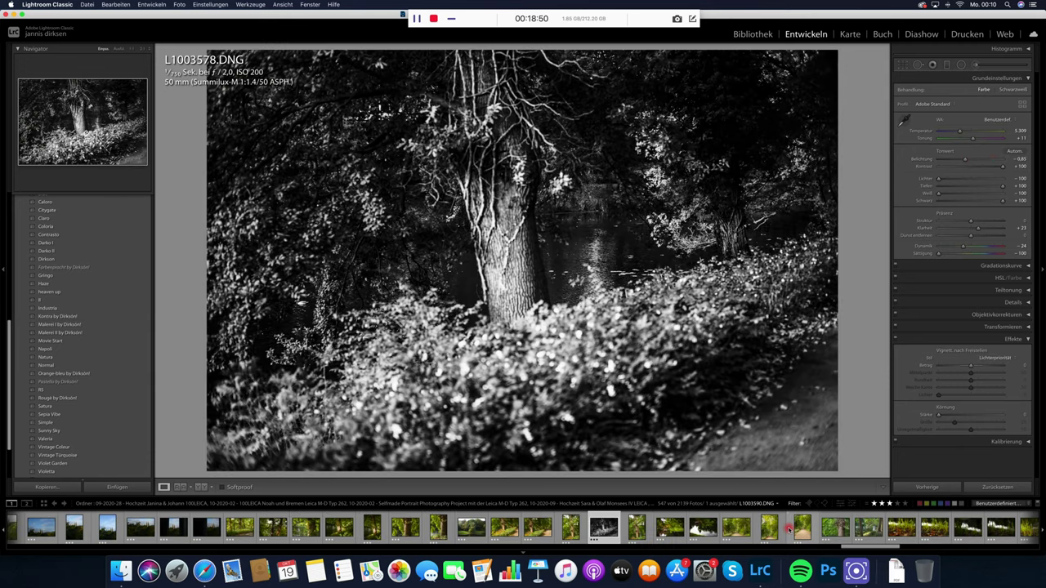
# Synchronise the develop settings of L1003578.DNG to the ten park photos that follow it.
pyautogui.keyDown('shift'); pyautogui.click(934, 528); pyautogui.keyUp('shift')
pyautogui.click(931, 487)
pyautogui.click(637, 527)
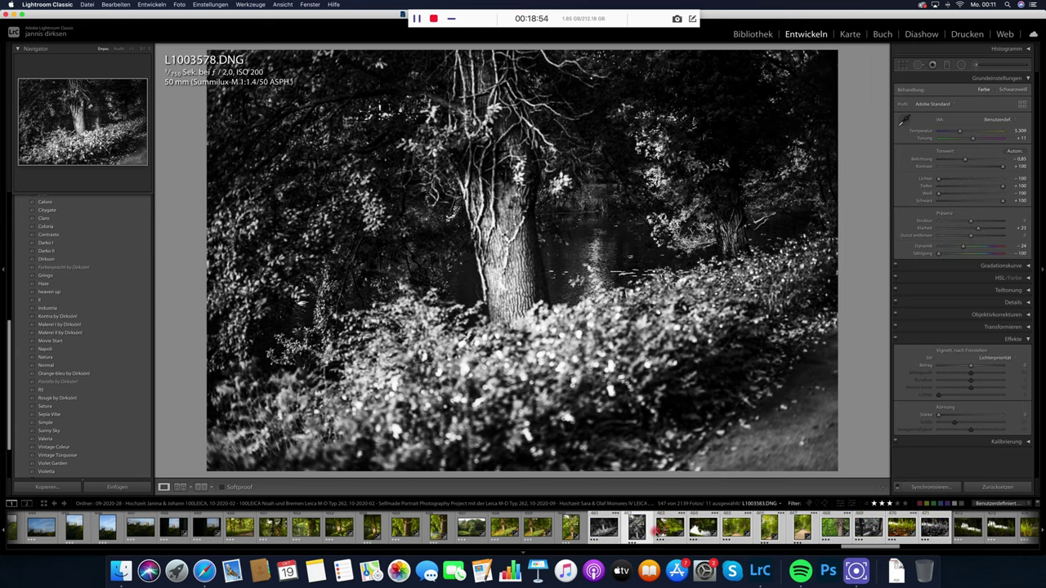
# Look through the synchronised black-and-white park photos from L1003583.DNG to L1003598.DNG.
pyautogui.press('Right')
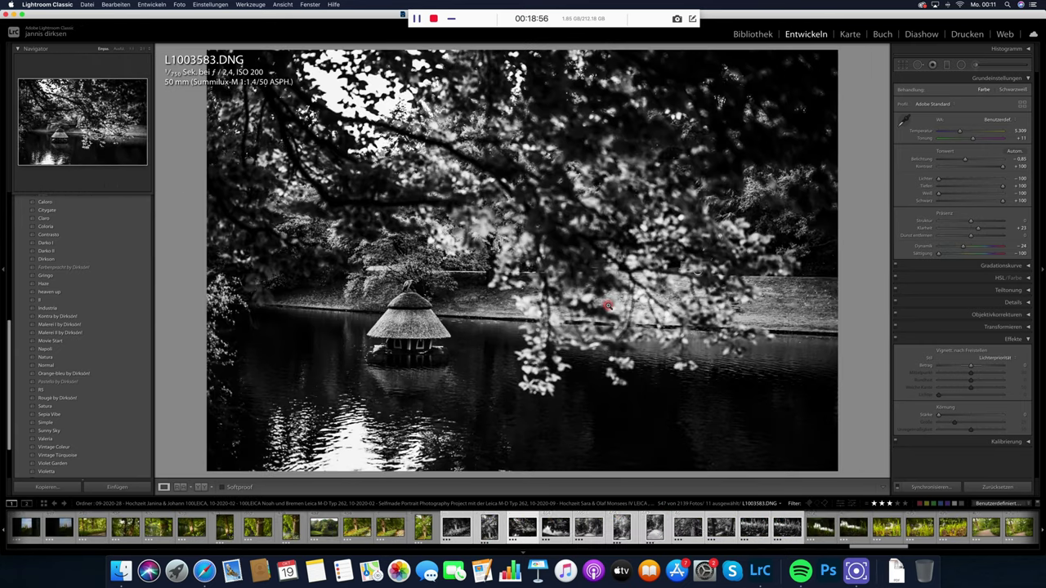
pyautogui.press('Right')
pyautogui.press('Right')
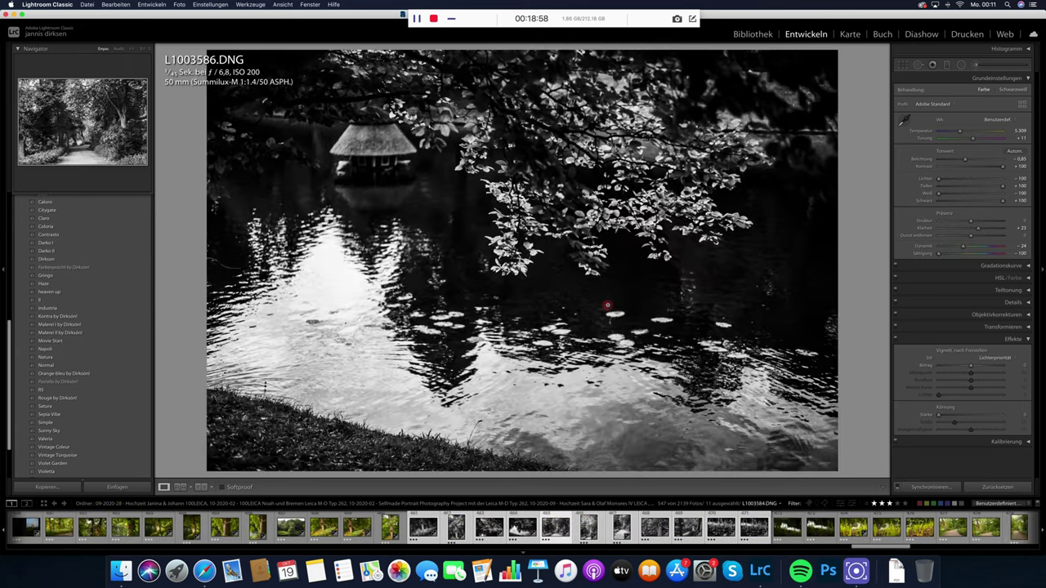
pyautogui.press('Right')
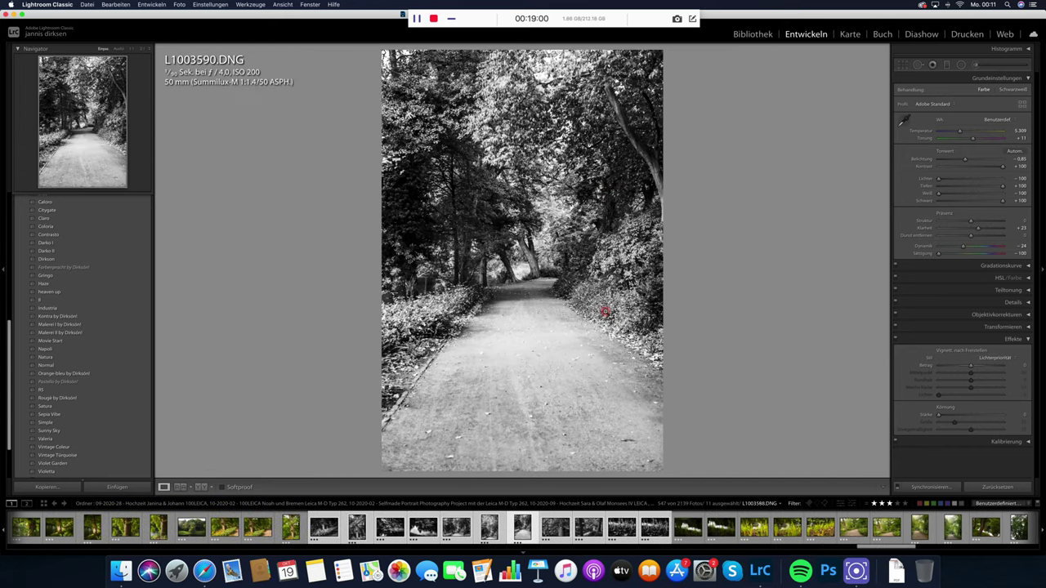
pyautogui.press('Right')
pyautogui.press('Right')
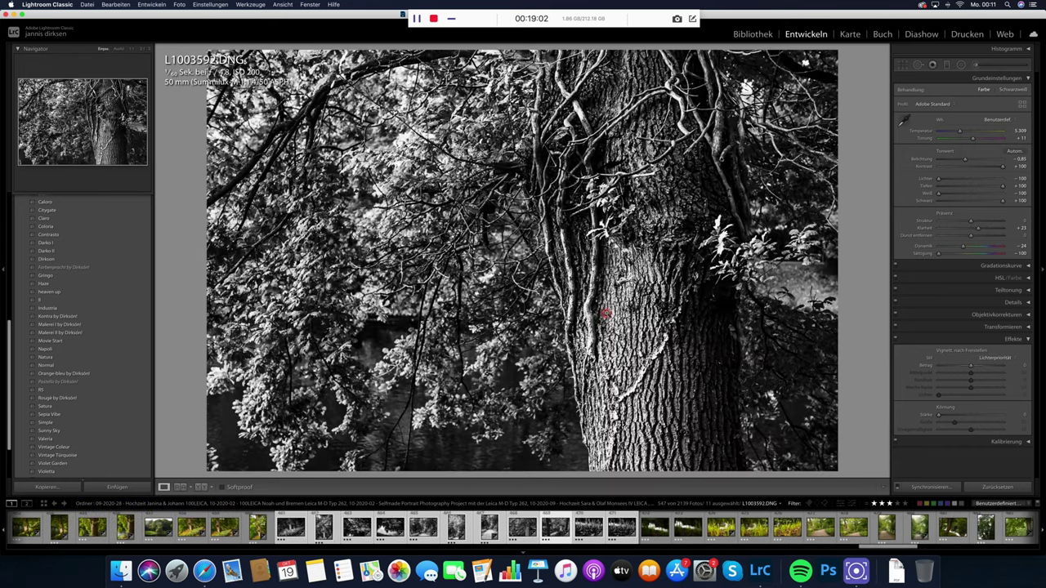
pyautogui.press('Right')
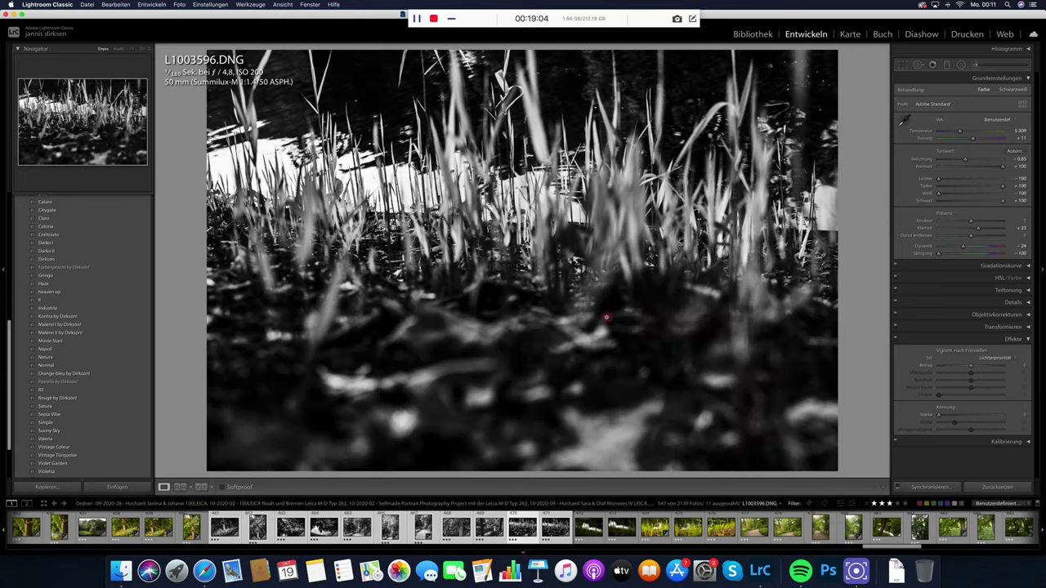
pyautogui.press('Right')
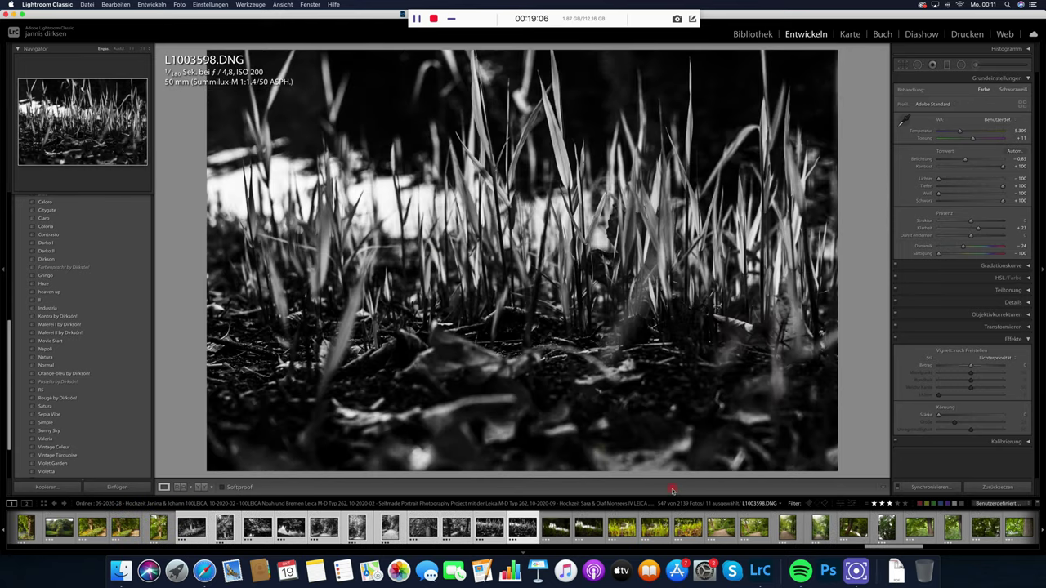
# Apply the previous black-and-white settings to the grass photo L1003609.DNG and the Gringo preset to the tree photo L1003624.DNG.
pyautogui.click(688, 527)
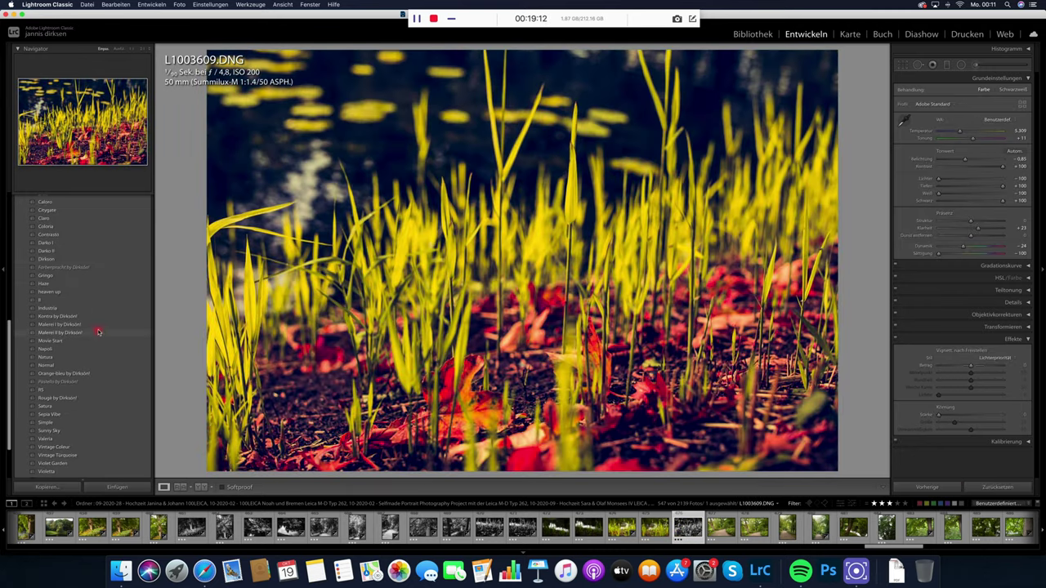
pyautogui.click(789, 527)
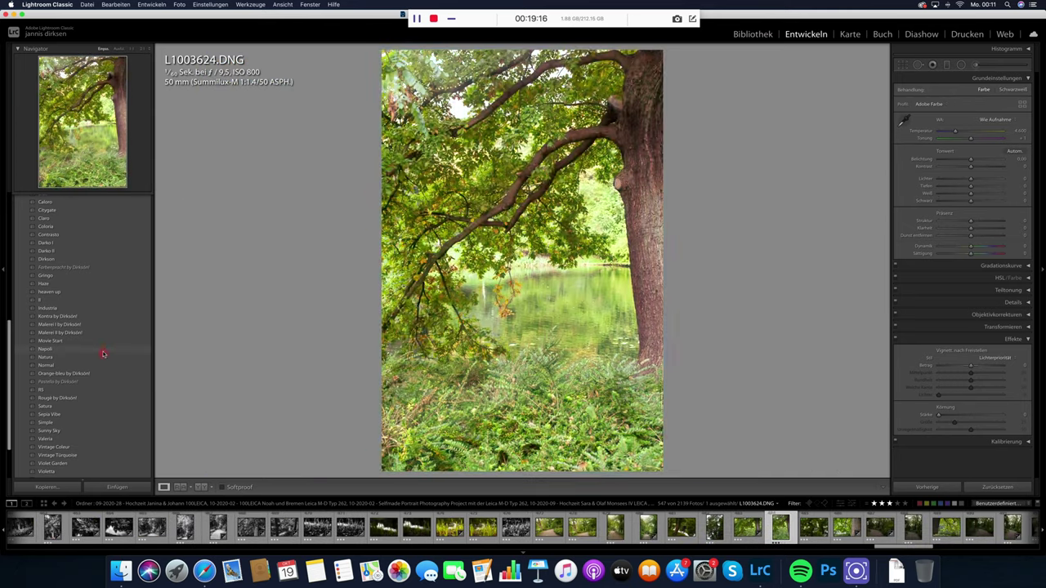
pyautogui.click(107, 276)
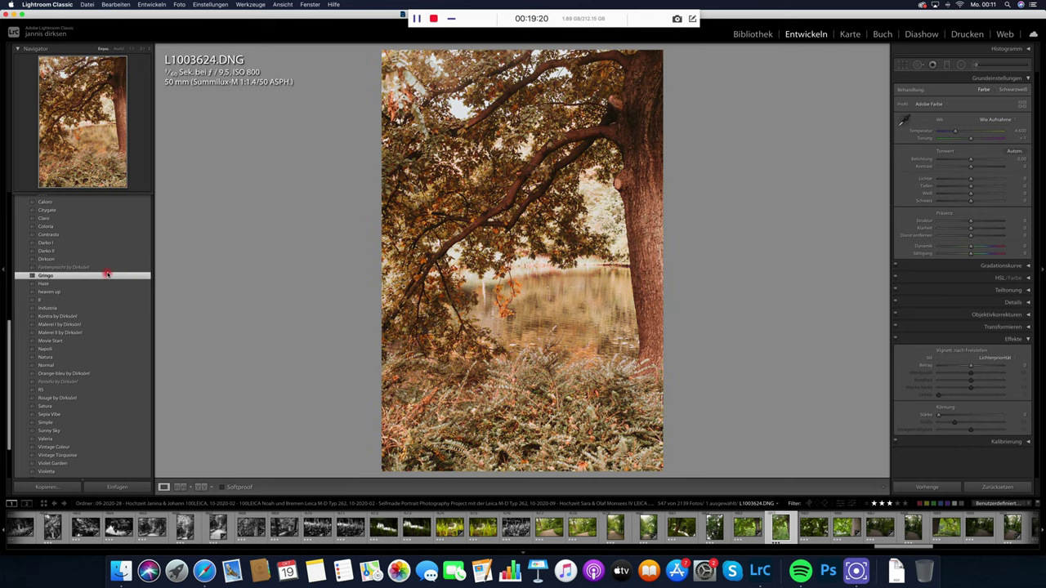
# Apply the previous photo's settings to the car photo L1003639.DNG and synchronise them to the eight photos before it.
pyautogui.scroll(-3, 899, 527)
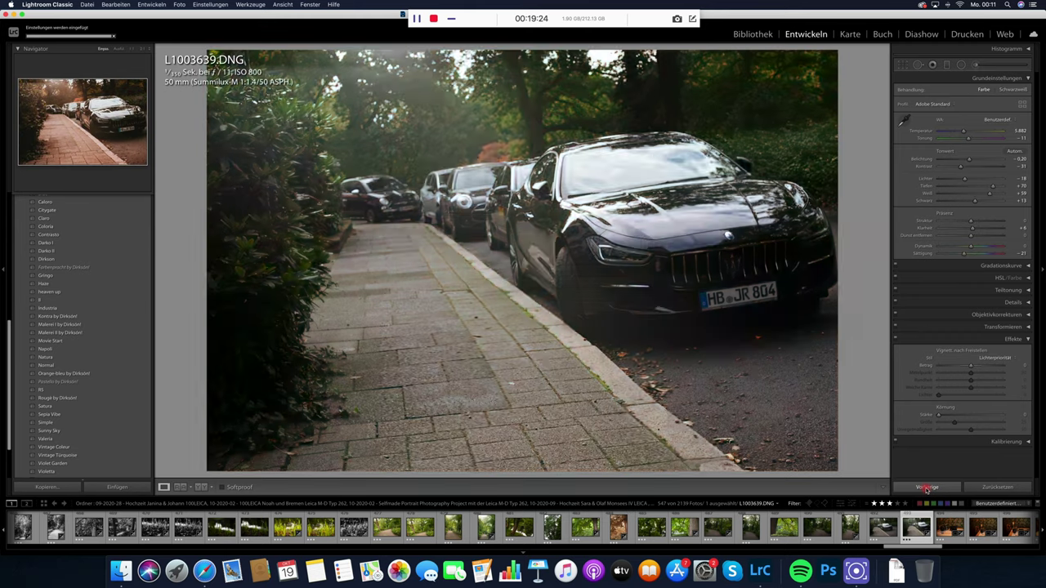
pyautogui.click(927, 487)
pyautogui.keyDown('shift'); pyautogui.click(662, 531); pyautogui.keyUp('shift')
pyautogui.click(927, 487)
pyautogui.press('Return')
# Go through the synchronised autumn photos and raise the exposure of the dark path photos L1003631.DNG and L1003632.DNG.
pyautogui.click(657, 531)
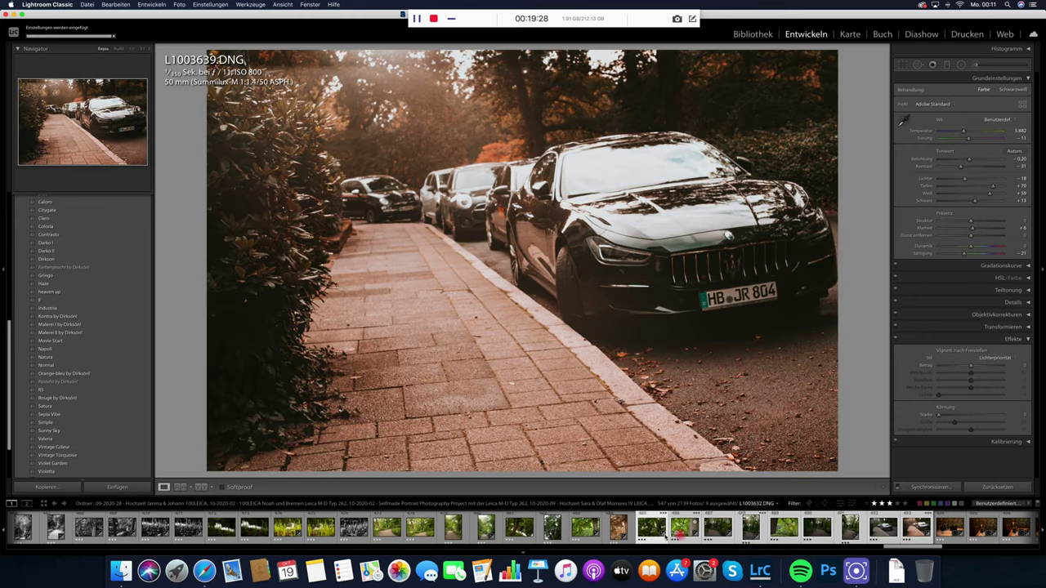
pyautogui.press('Right')
pyautogui.press('Right')
pyautogui.press('Right')
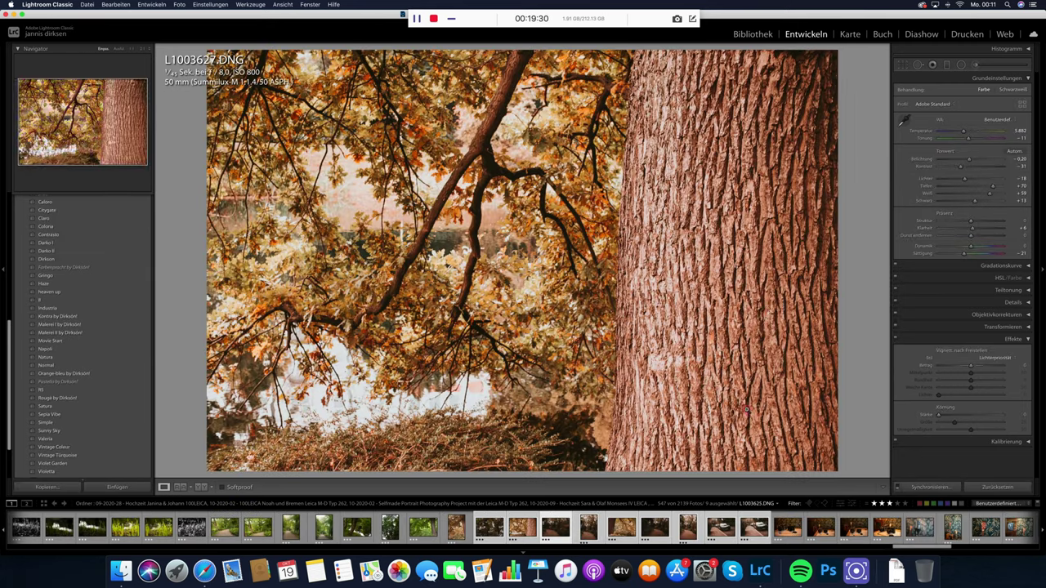
pyautogui.press('Right')
pyautogui.press('Left')
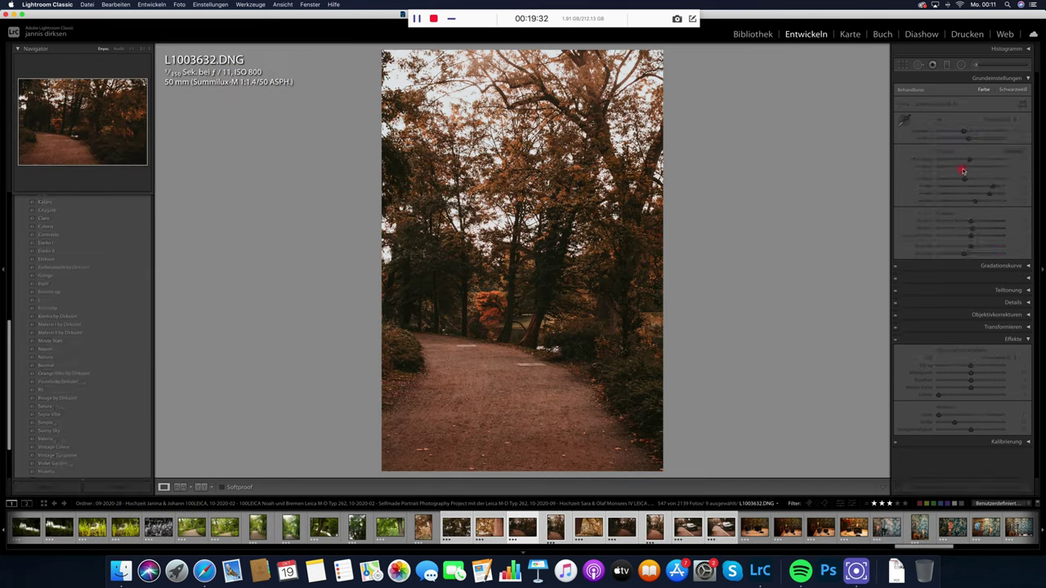
pyautogui.moveTo(970, 160); pyautogui.dragTo(977, 162)
pyautogui.press('Right')
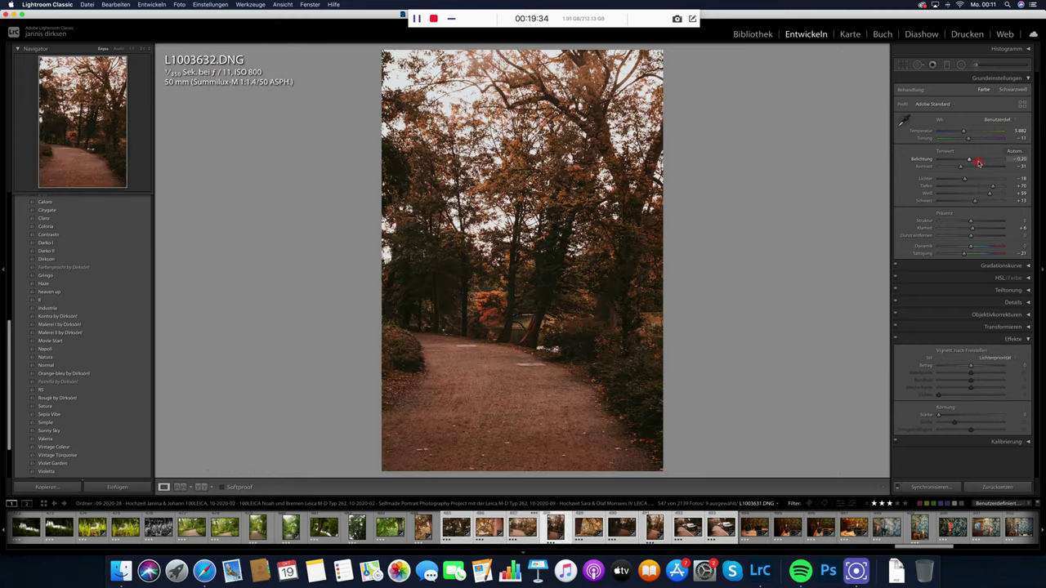
# Set the exposure of the path photo L1003635.DNG to +1.20 and that of L1003637.DNG to +0.85.
pyautogui.press('Right')
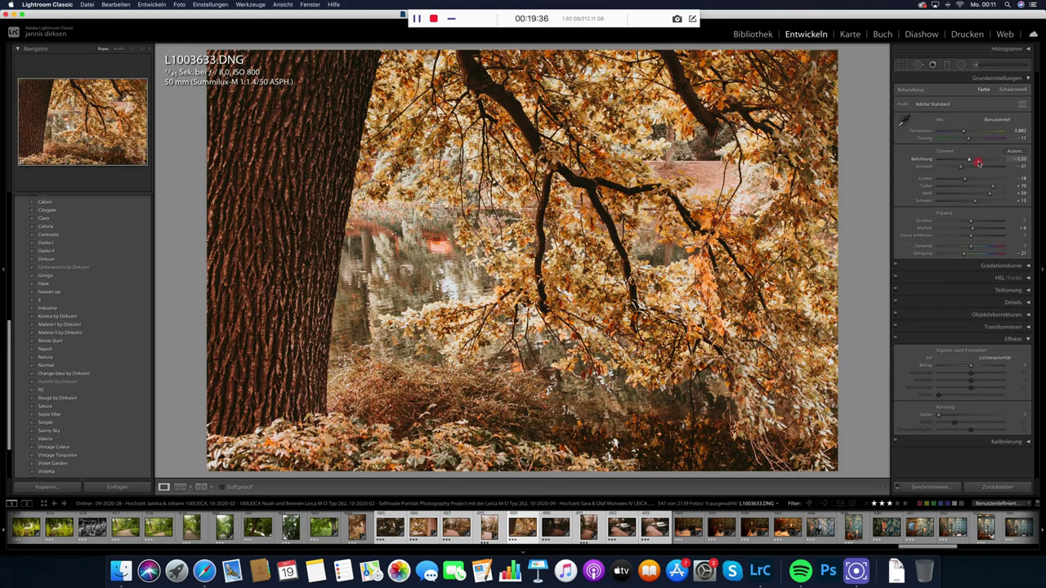
pyautogui.press('Right')
pyautogui.press('Right')
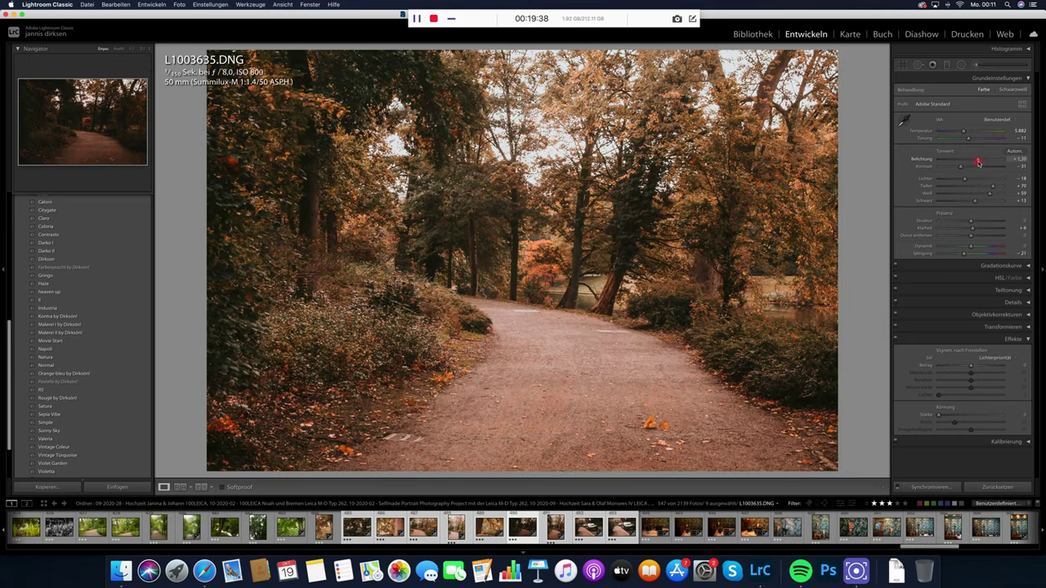
pyautogui.press('Right')
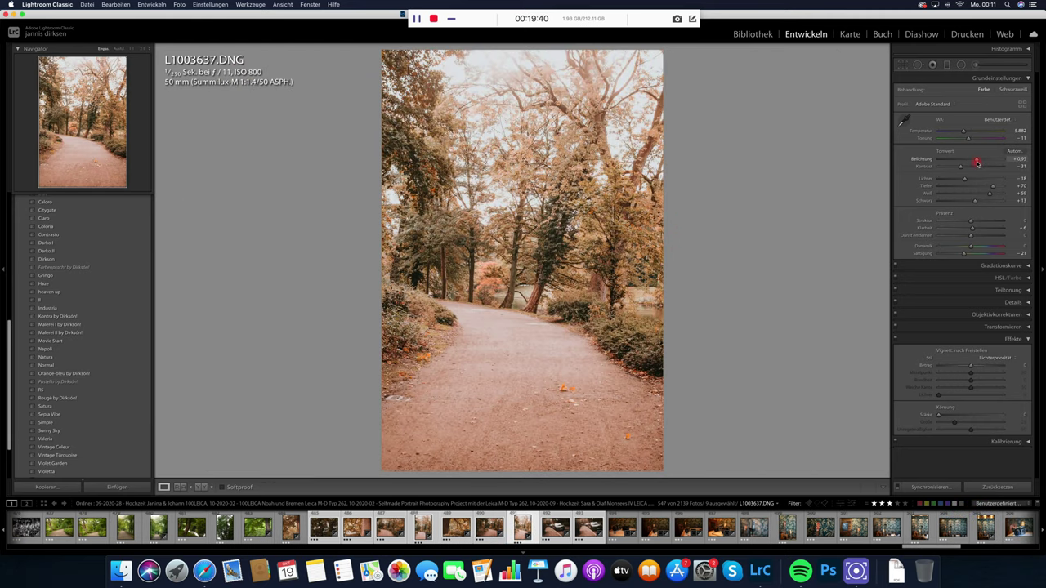
pyautogui.press('Right')
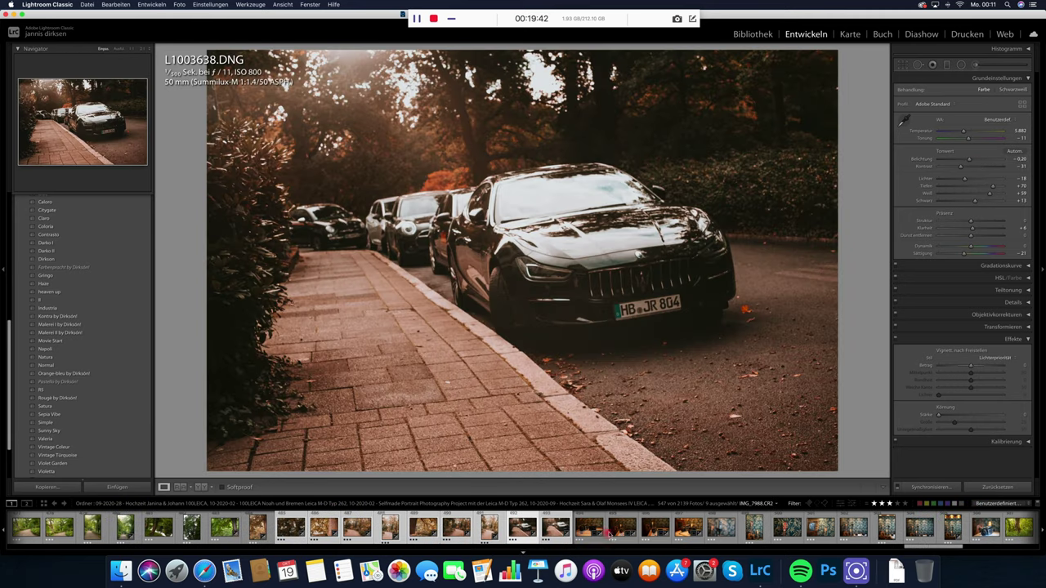
# Open the camera photo IMG_7992.CR2 and set exposure to +1.55, contrast to +30 and shadows to +39.
pyautogui.click(657, 529)
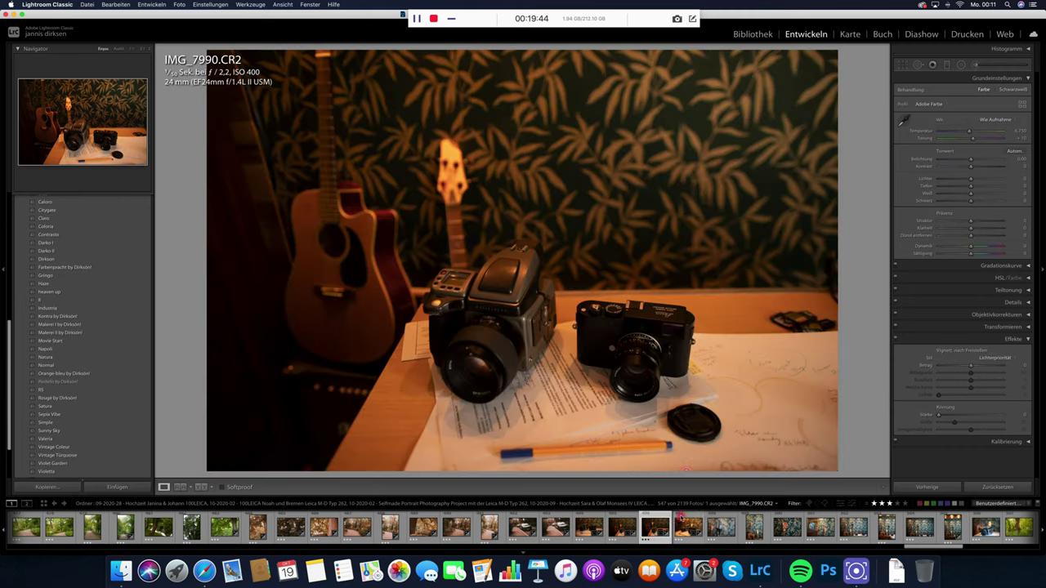
pyautogui.press('Right')
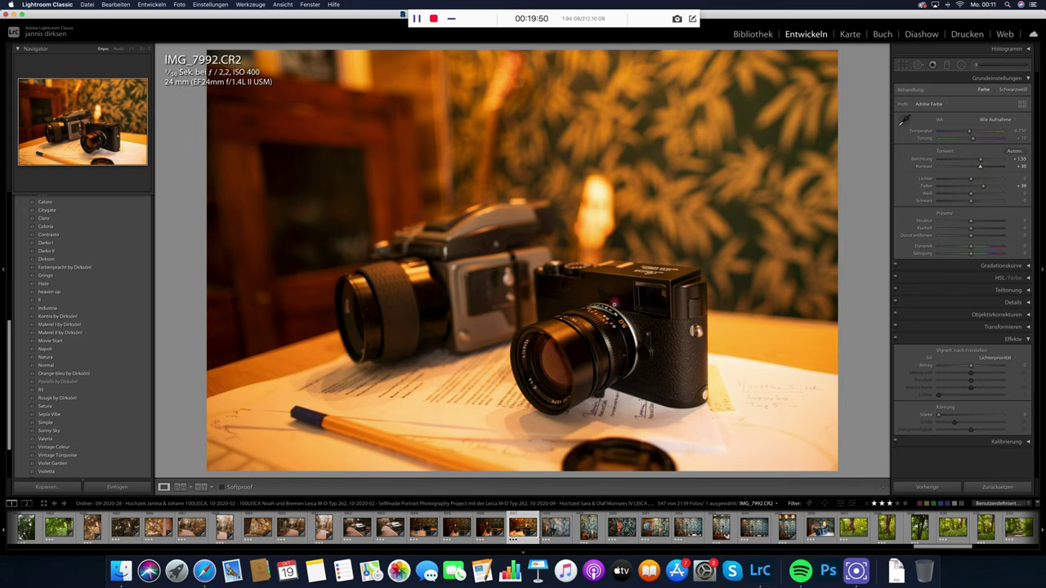
# Apply the Malerei II preset to the guitar and microphone photo L1003671.DNG.
pyautogui.click(754, 528)
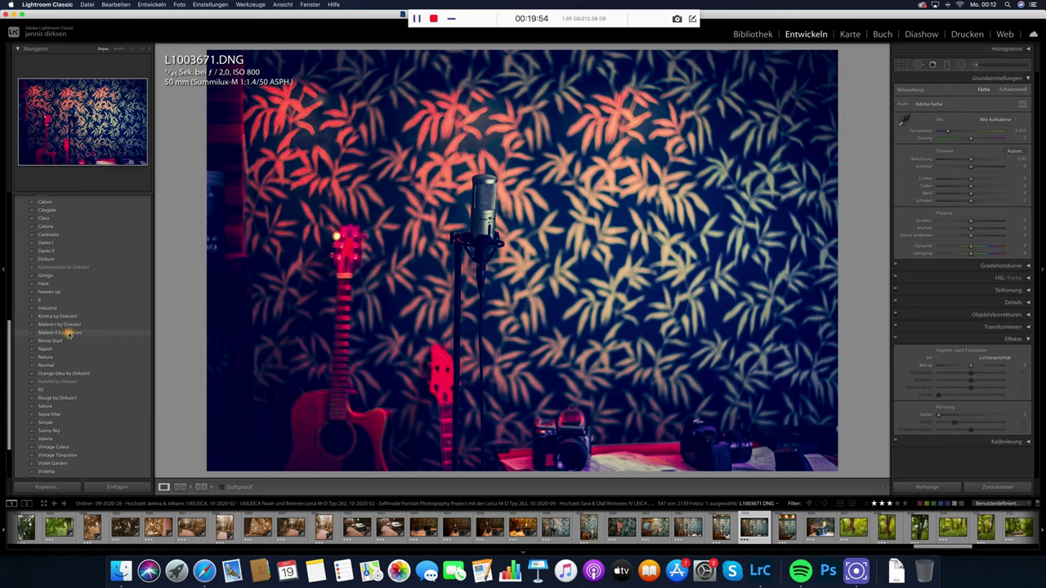
pyautogui.click(97, 333)
# Filter the photos to four stars or more and open the portraits IMG_1857.CR2 and IMG_1869.CR2.
pyautogui.hscroll(5, 785, 528)
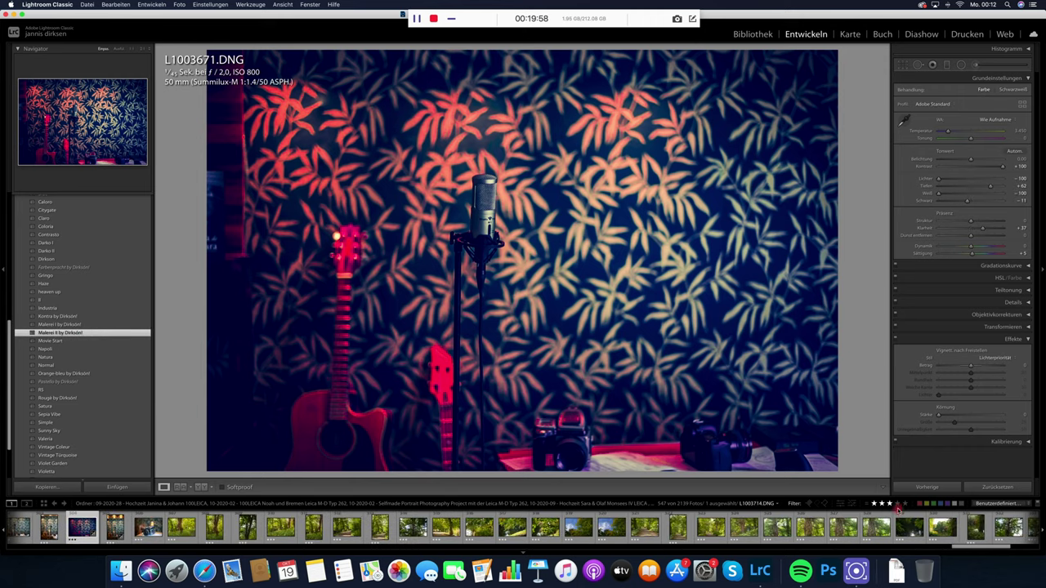
pyautogui.click(895, 503)
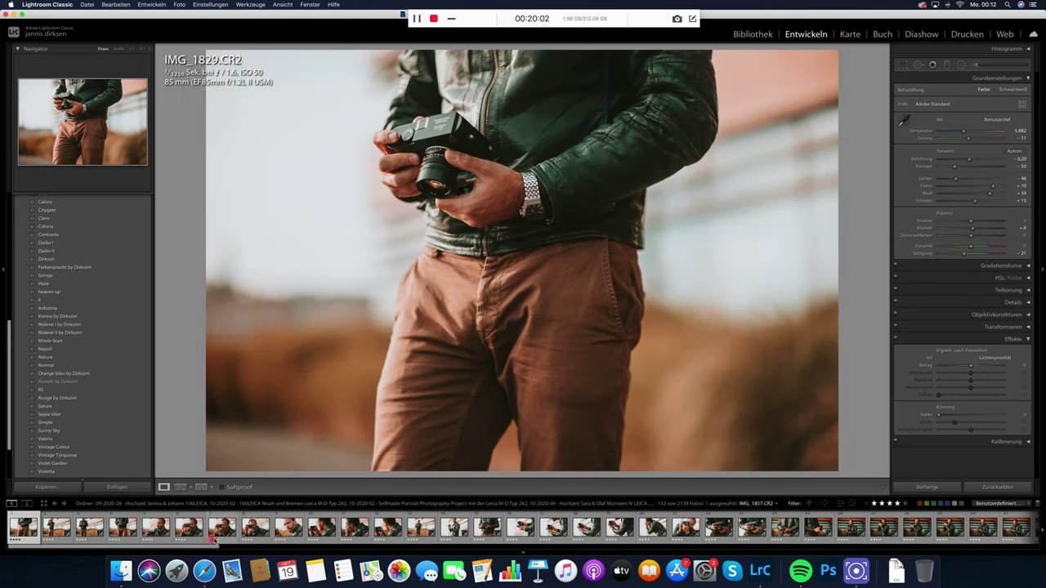
pyautogui.click(221, 527)
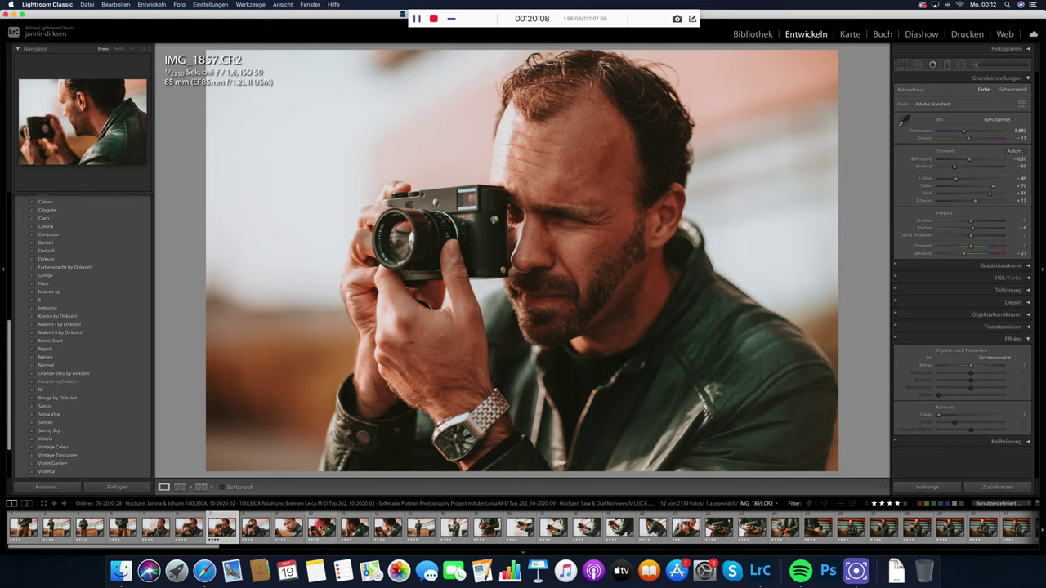
pyautogui.click(322, 527)
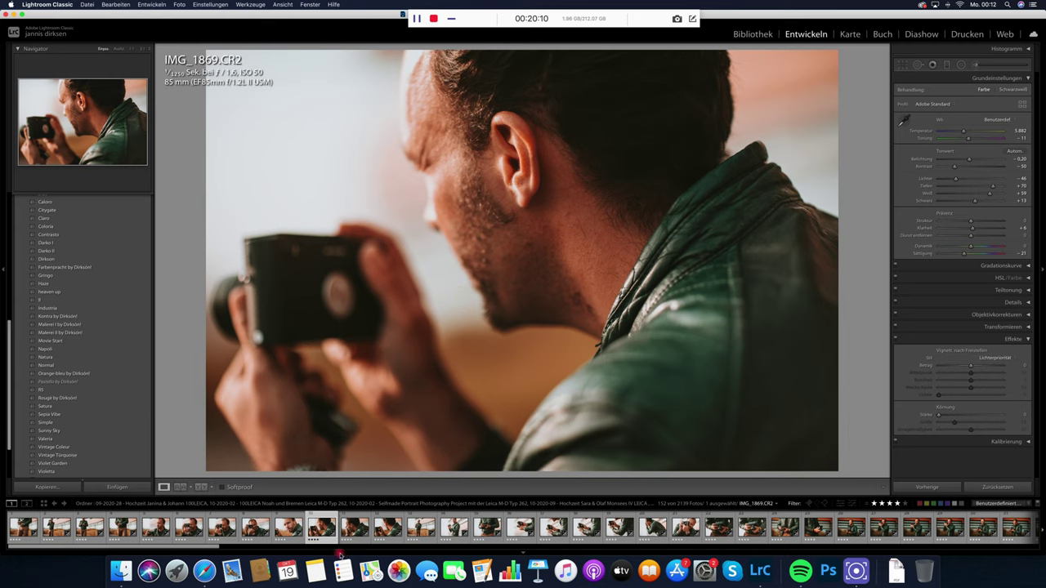
# Review the green-jacket camera photos IMG_1871.CR2, IMG_1904.CR2, IMG_1930.CR2, IMG_1937.CR2 and IMG_1940.CR2 one after another.
pyautogui.click(352, 532)
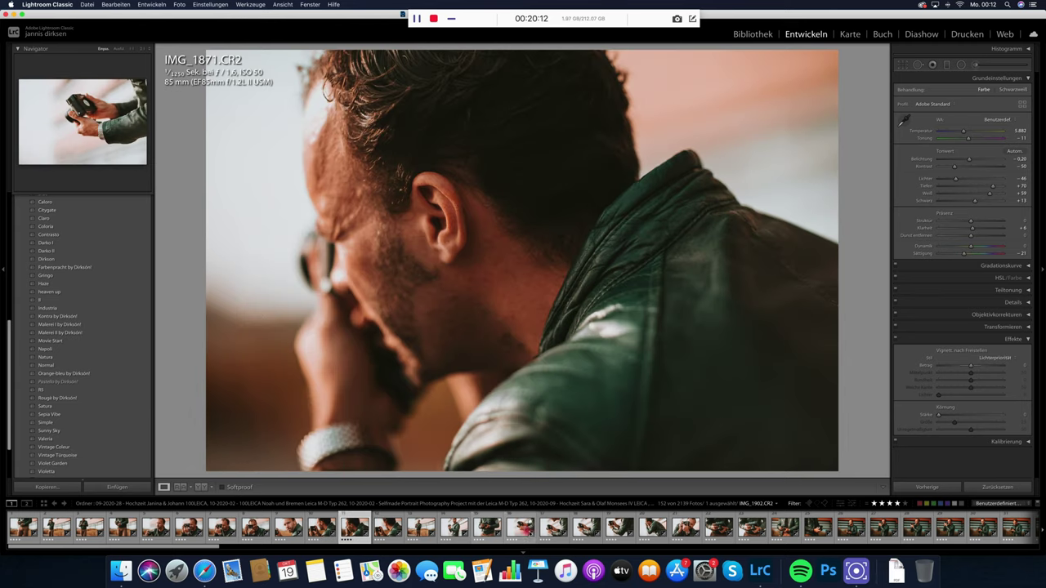
pyautogui.click(554, 529)
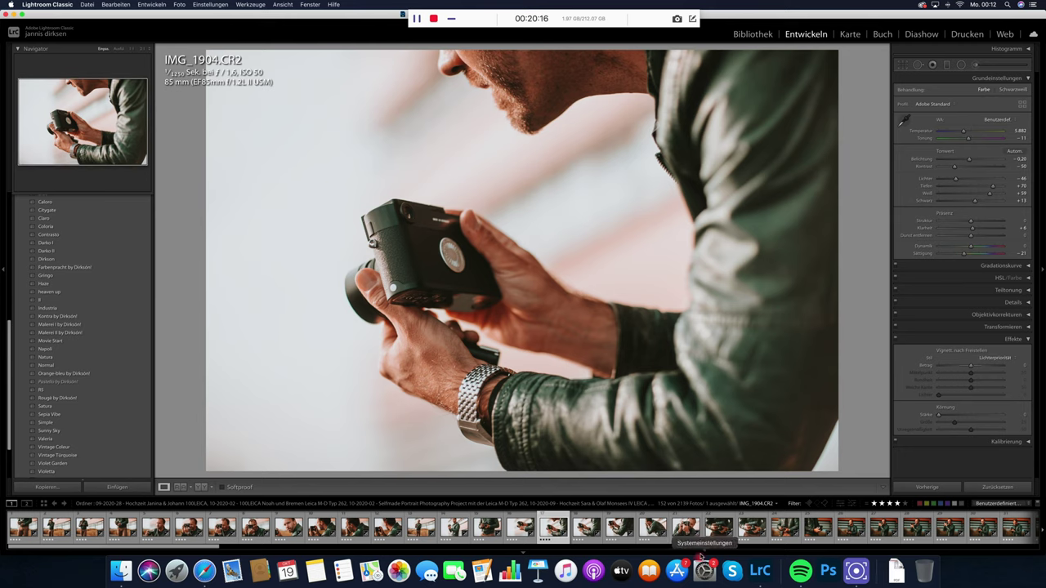
pyautogui.click(685, 529)
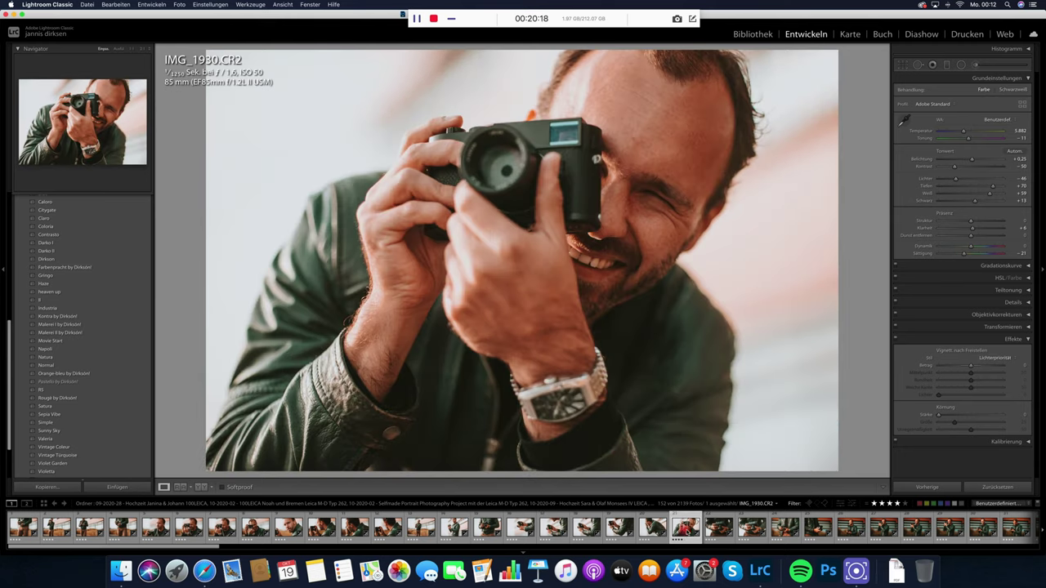
pyautogui.click(785, 529)
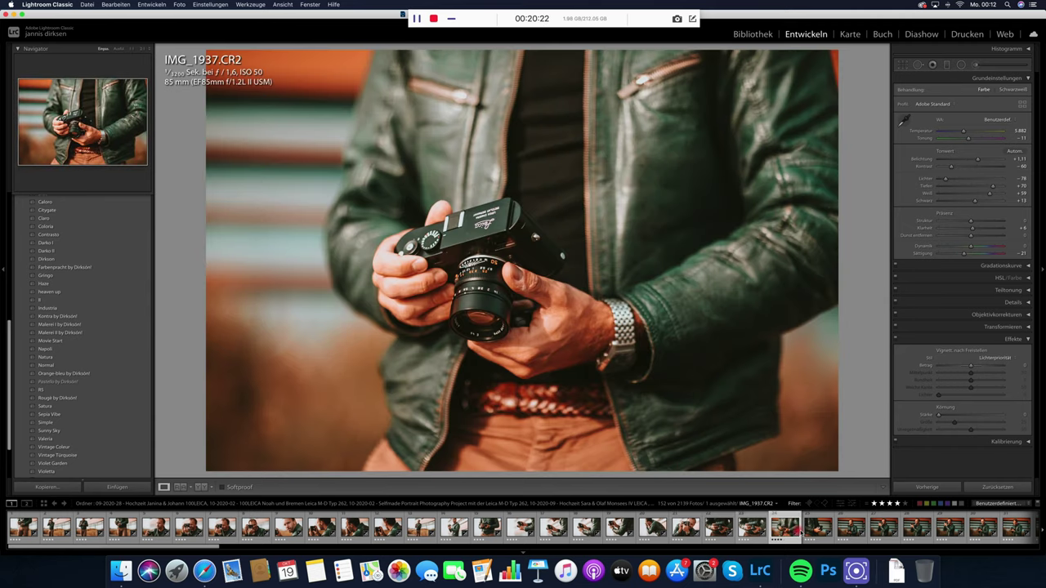
pyautogui.click(817, 529)
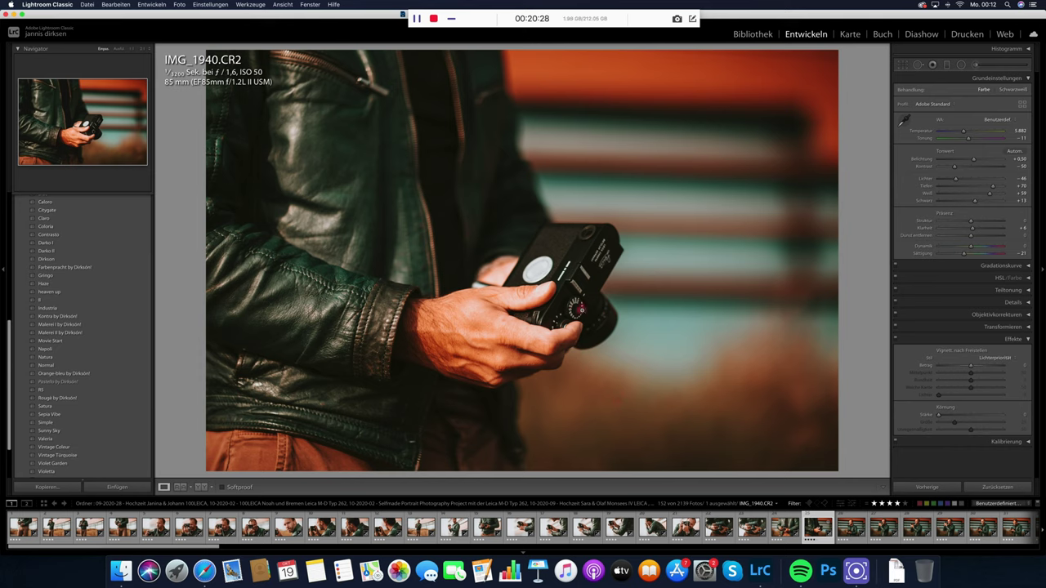
# View the portraits in front of the red and teal wall, including IMG_1952.CR2, IMG_1960.CR2 and IMG_1976.CR2.
pyautogui.click(917, 528)
pyautogui.press('Right')
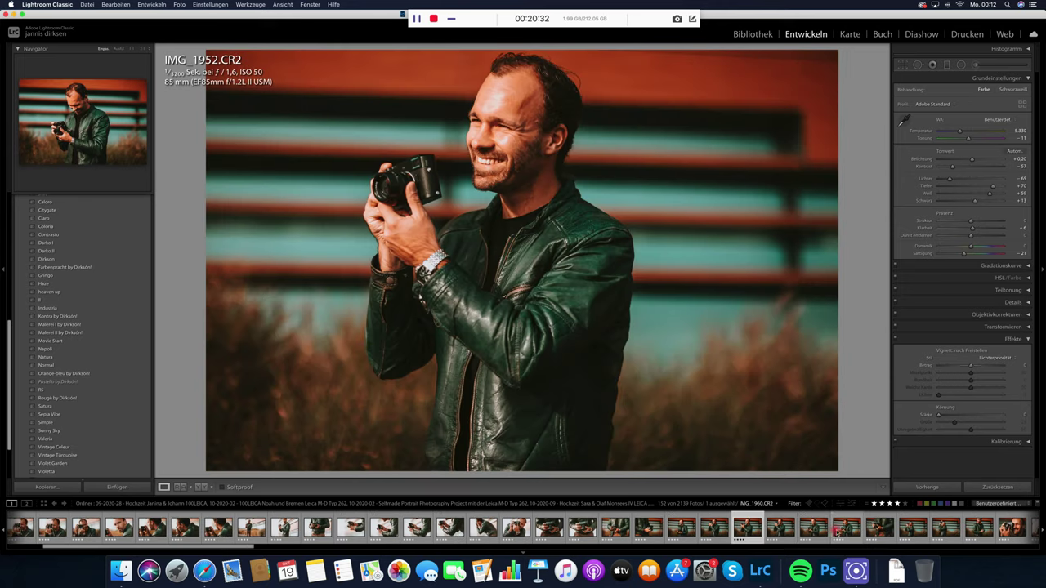
pyautogui.click(841, 530)
pyautogui.scroll(-3, 836, 531)
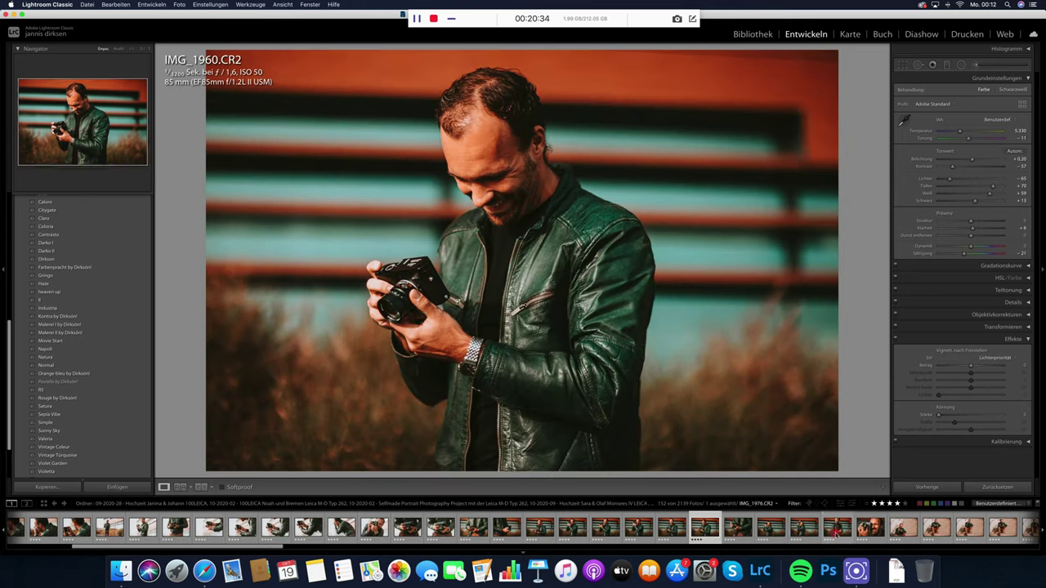
pyautogui.click(834, 532)
pyautogui.scroll(-3, 833, 532)
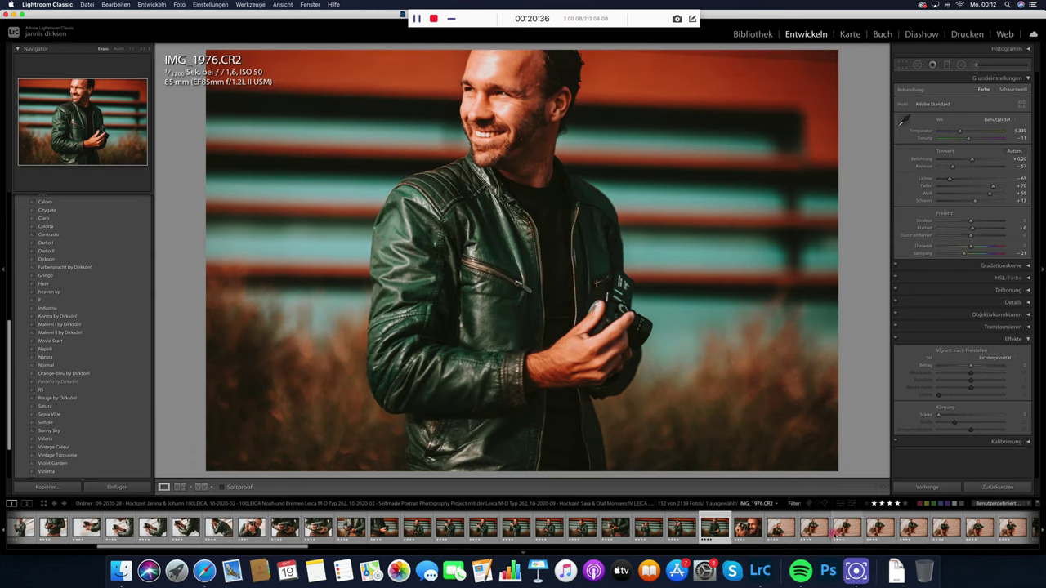
# Look through the portraits on the concrete stairs, from IMG_2005.CR2 through IMG_2012.CR2 and IMG_2028.CR2 to IMG_2040.CR2.
pyautogui.click(808, 533)
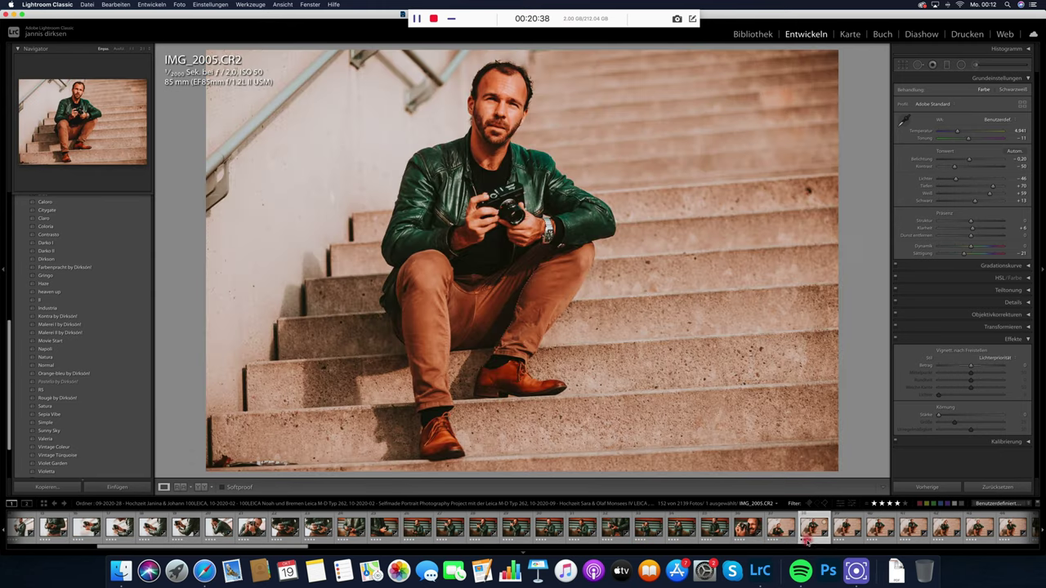
pyautogui.scroll(-2, 809, 536)
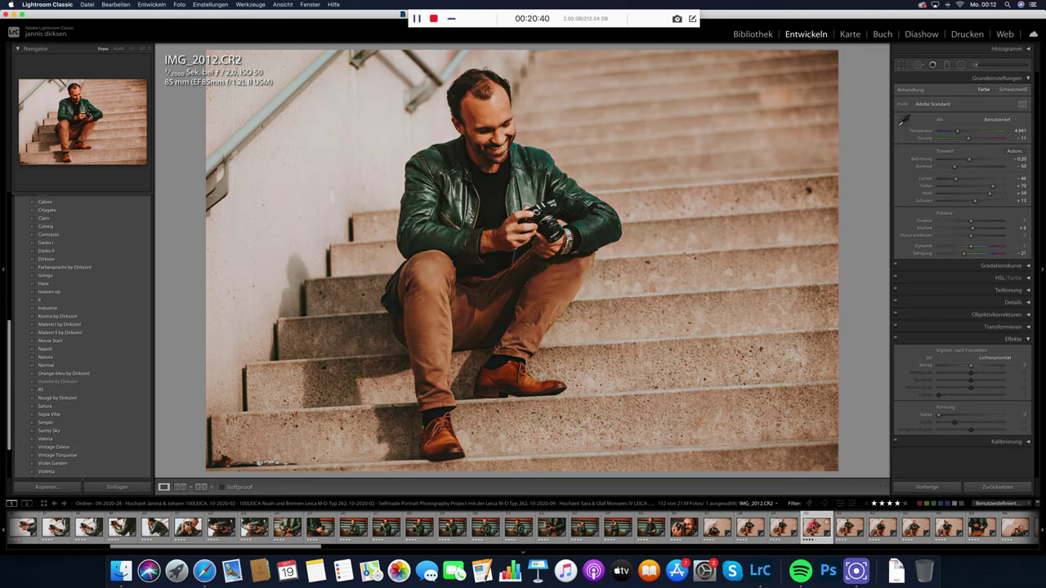
pyautogui.scroll(-4, 810, 533)
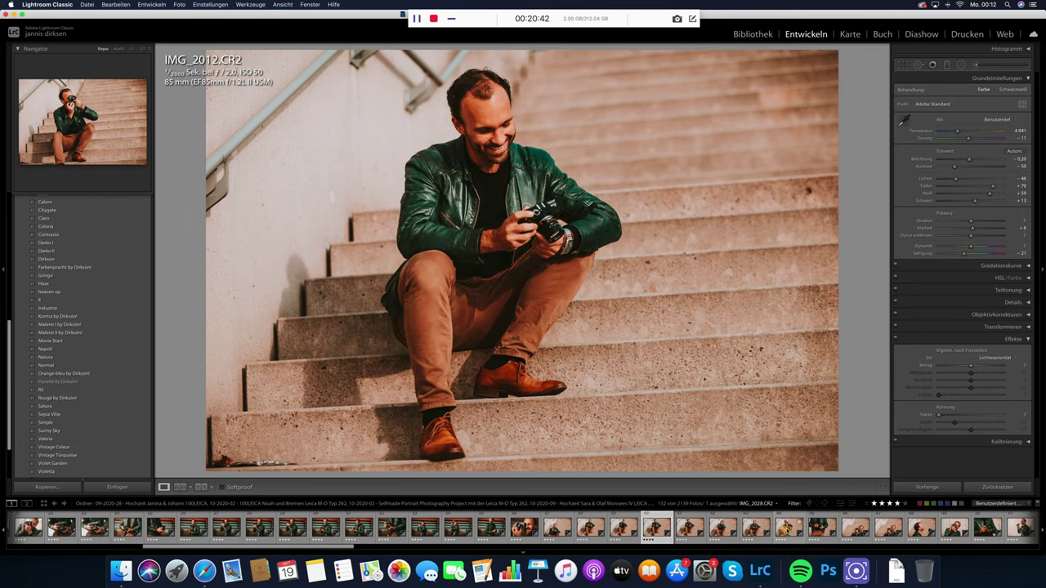
pyautogui.click(791, 528)
pyautogui.scroll(-4, 789, 529)
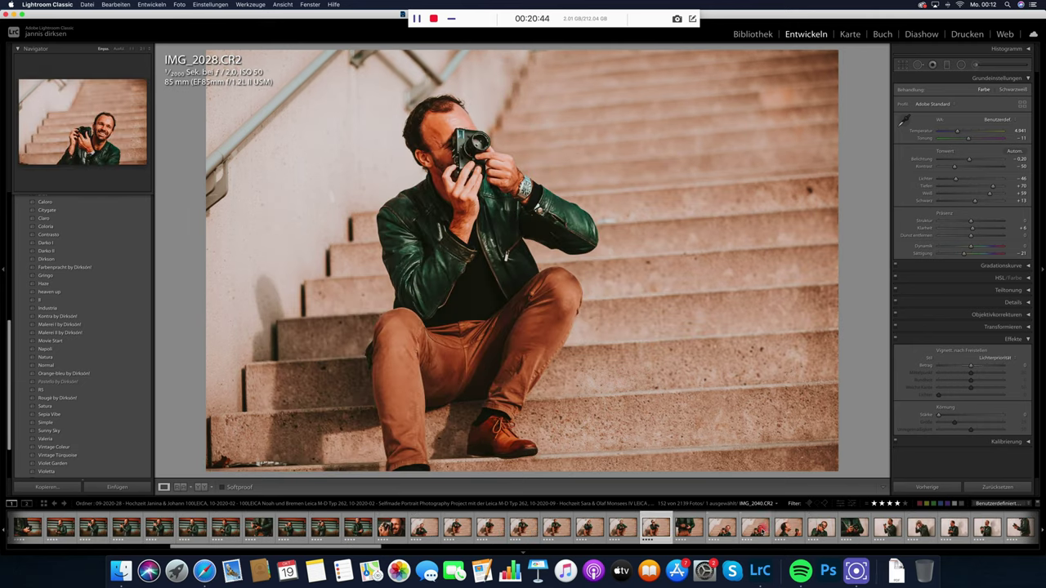
pyautogui.click(757, 529)
pyautogui.scroll(-4, 757, 528)
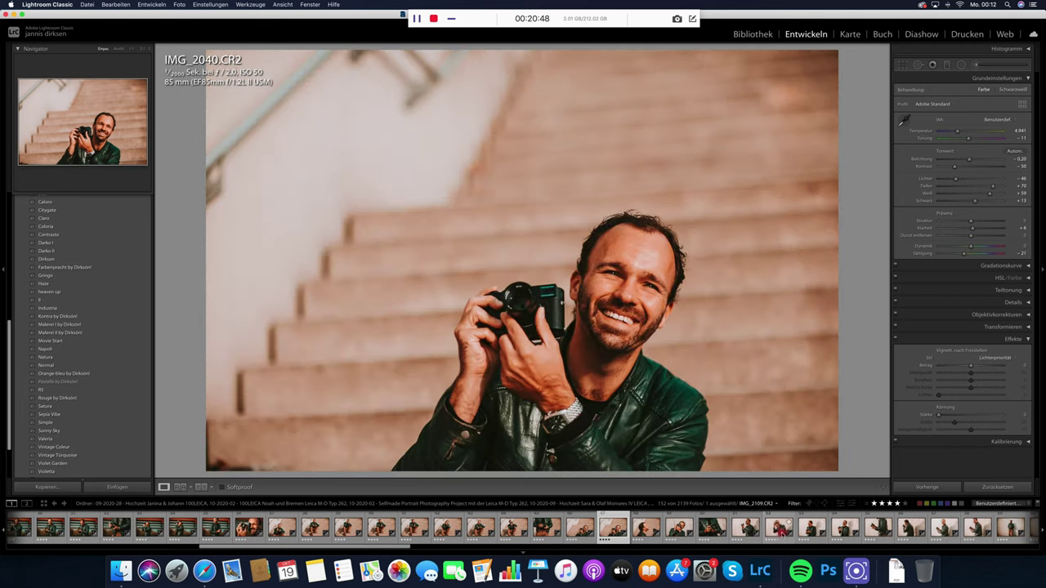
# Check the concrete-wall portraits IMG_2109.CR2, IMG_2133.CR2 and IMG_2146.CR2 at full view.
pyautogui.click(780, 529)
pyautogui.scroll(-5, 749, 528)
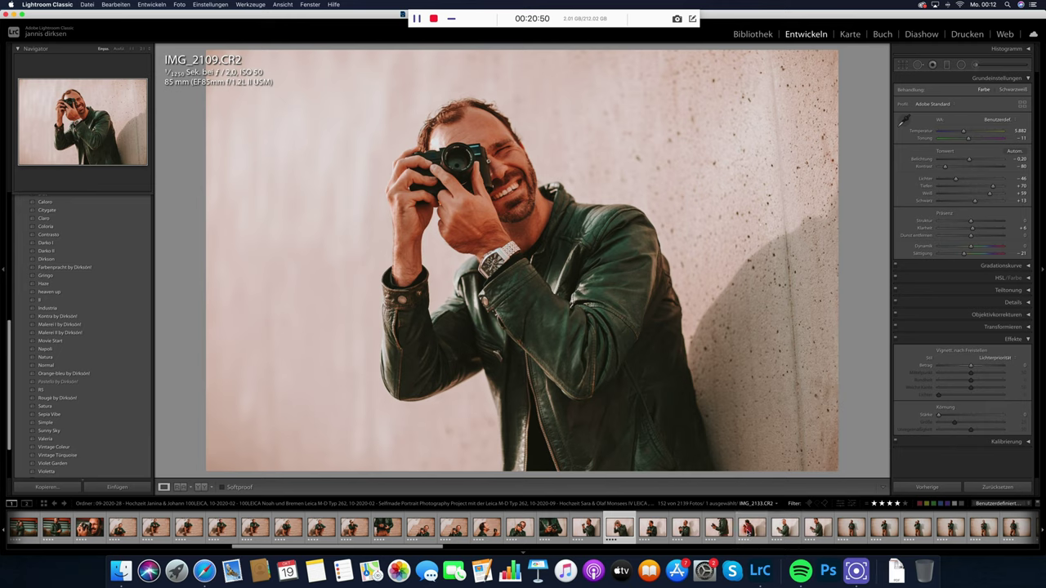
pyautogui.click(750, 528)
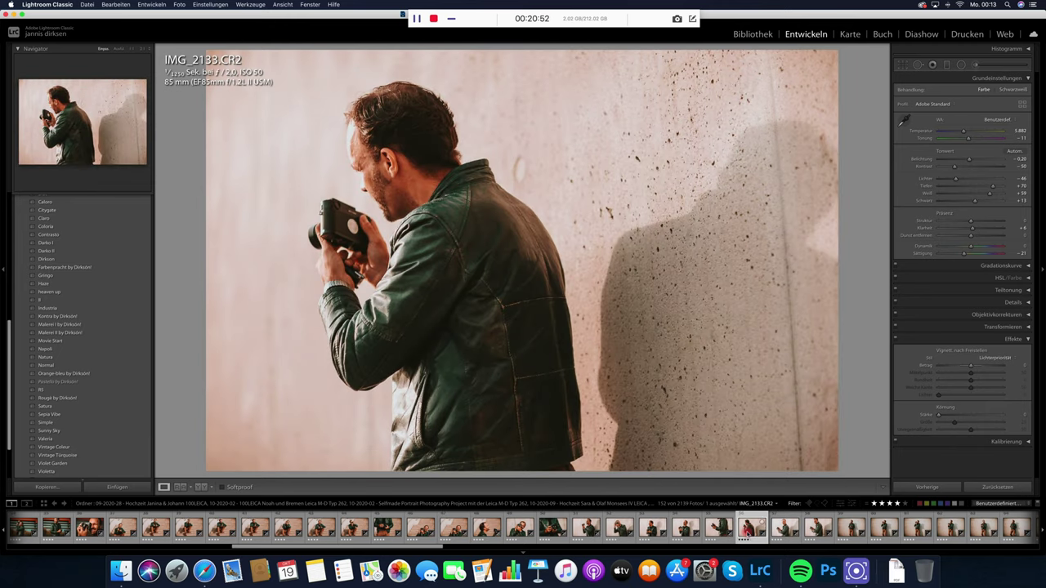
pyautogui.scroll(-5, 745, 533)
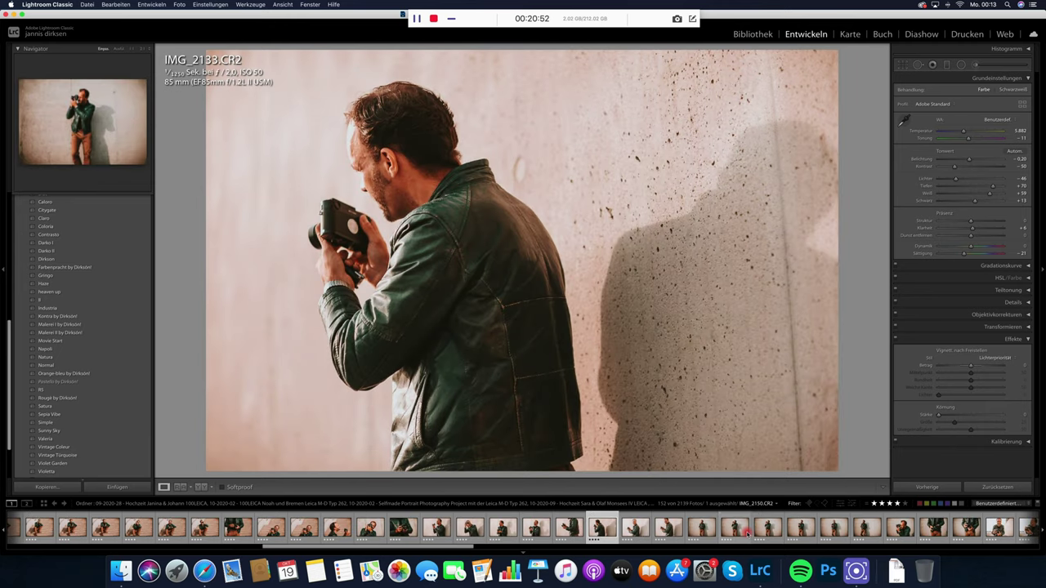
pyautogui.click(701, 529)
pyautogui.scroll(-5, 701, 530)
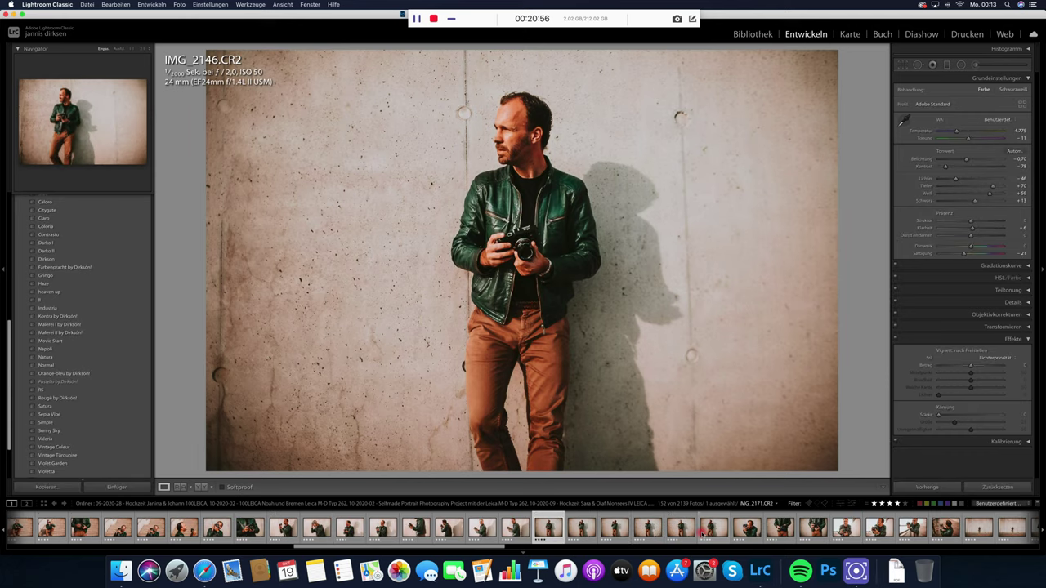
# Continue reviewing the green-jacket series with IMG_2157.CR2, IMG_2184.CR2, IMG_2182.CR2 and IMG_2361.CR2.
pyautogui.click(680, 529)
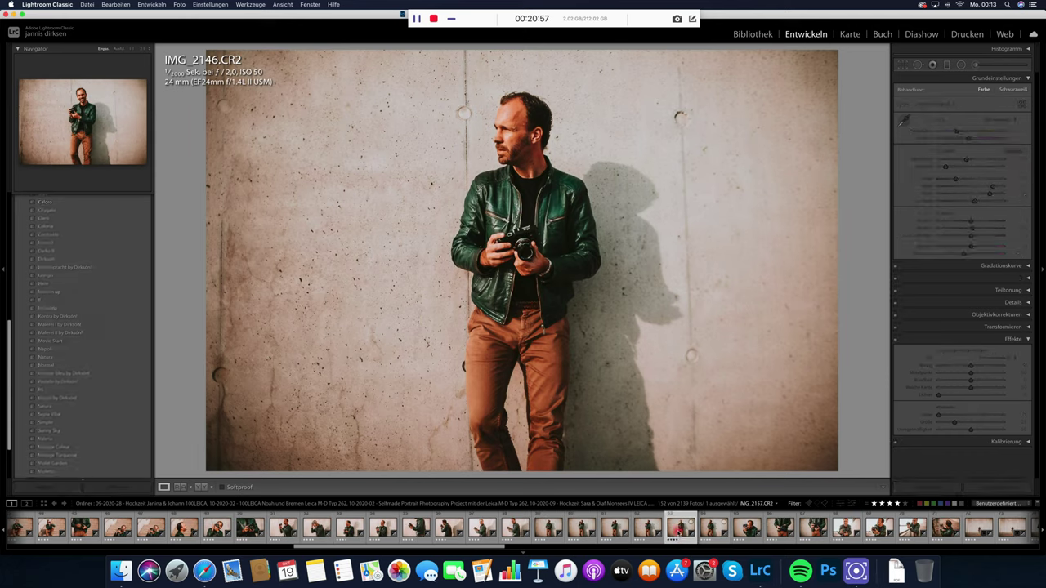
pyautogui.click(685, 529)
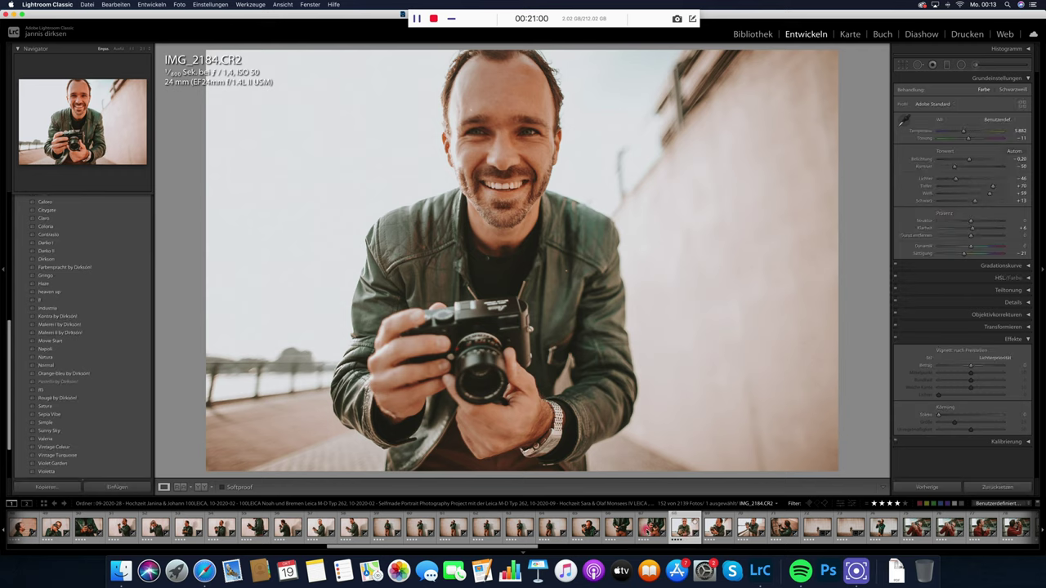
pyautogui.click(618, 529)
pyautogui.scroll(-4, 645, 529)
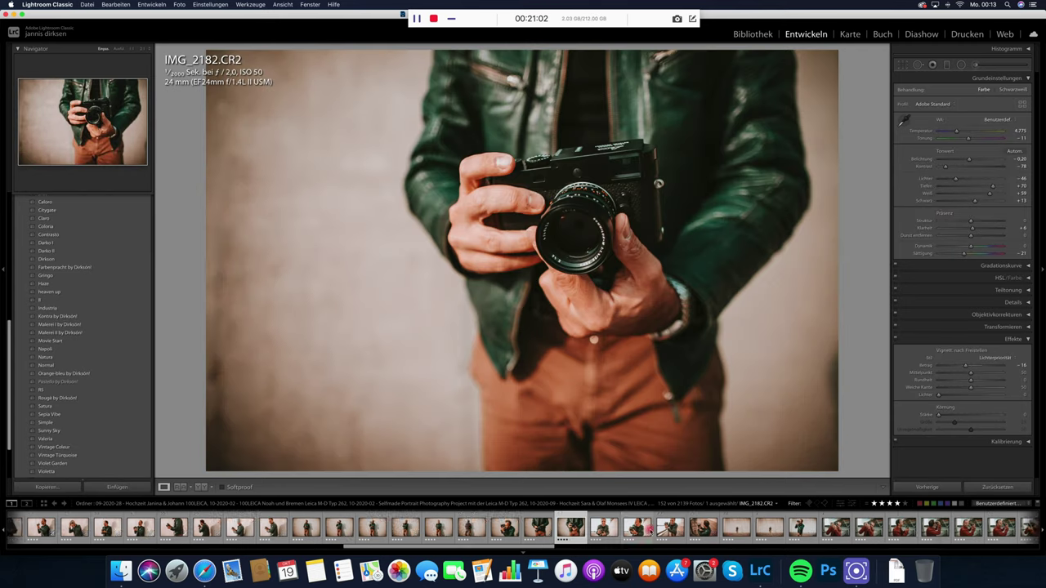
pyautogui.click(714, 528)
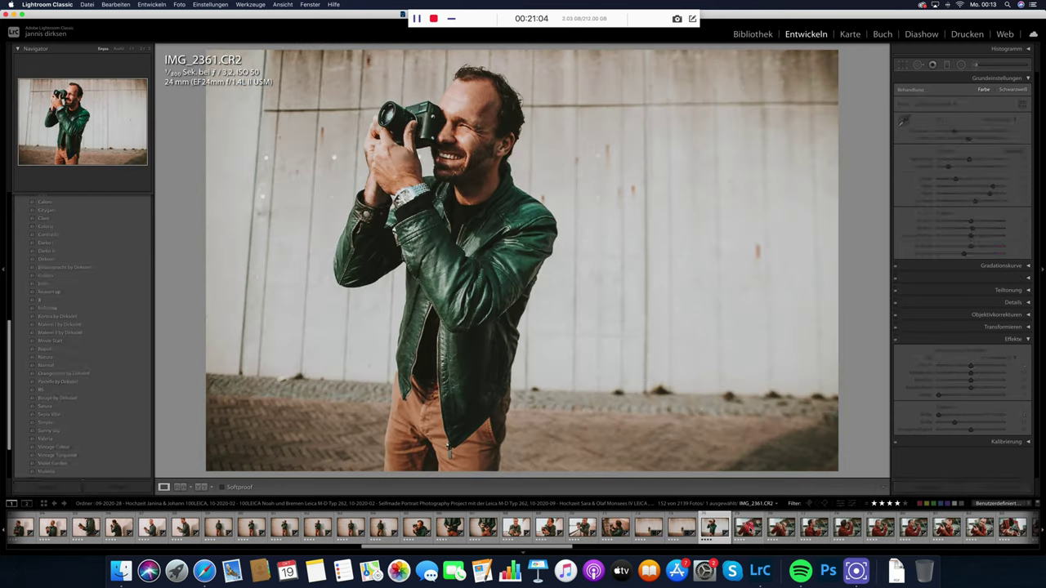
# Review the red-jacket photos IMG_2379.CR2, IMG_2389.CR2, IMG_2397.CR2, IMG_2418.CR2 and the camera close-up IMG_2427.CR2.
pyautogui.click(747, 528)
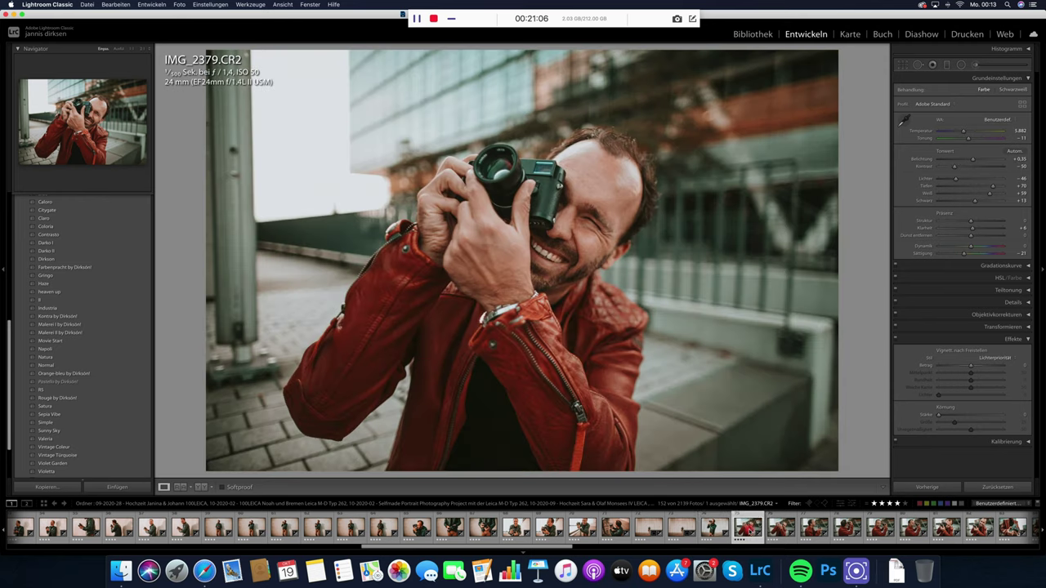
pyautogui.scroll(-2, 752, 530)
pyautogui.click(752, 529)
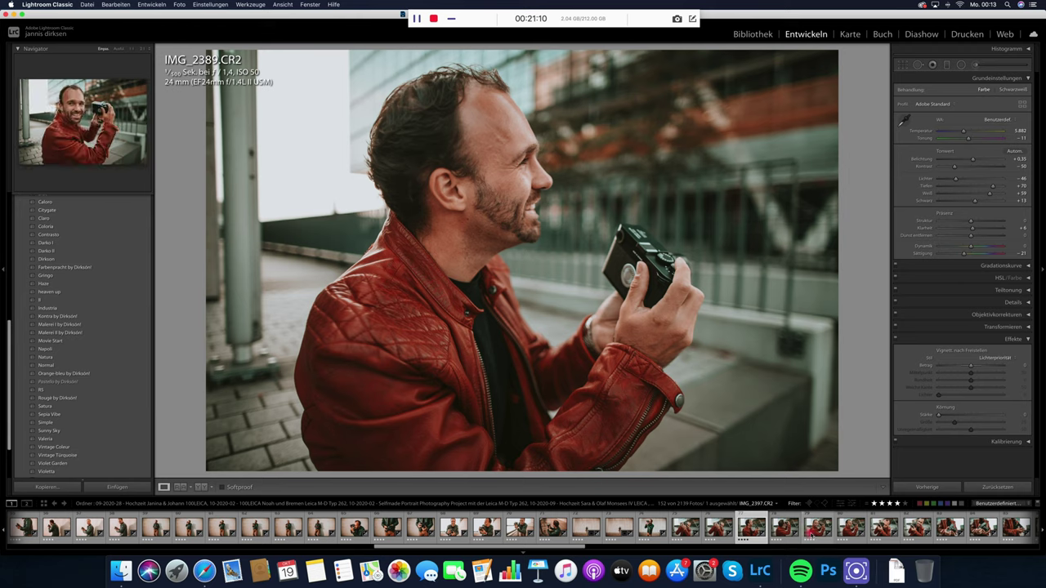
pyautogui.click(813, 529)
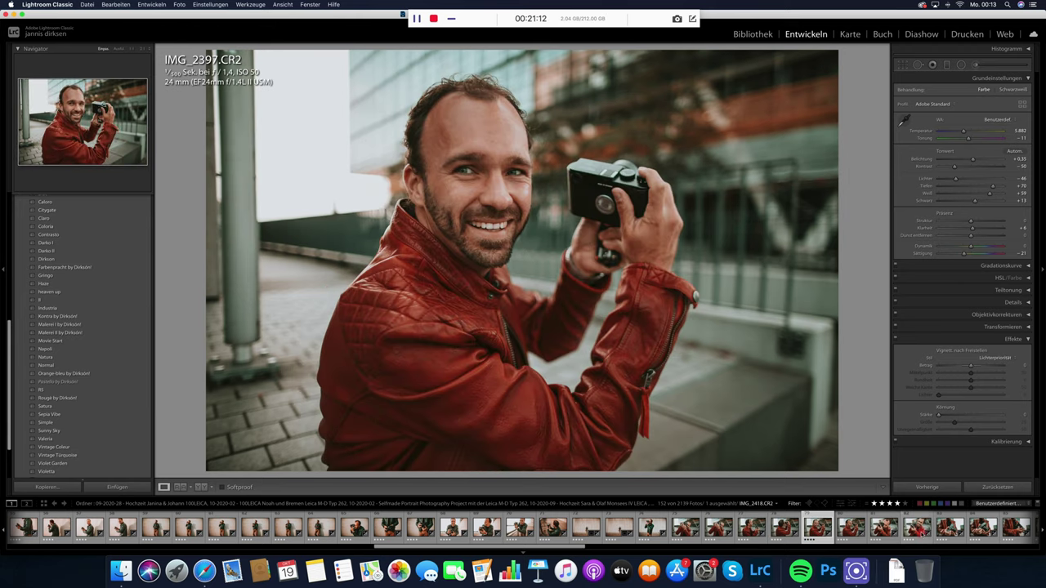
pyautogui.click(915, 530)
pyautogui.scroll(-3, 914, 533)
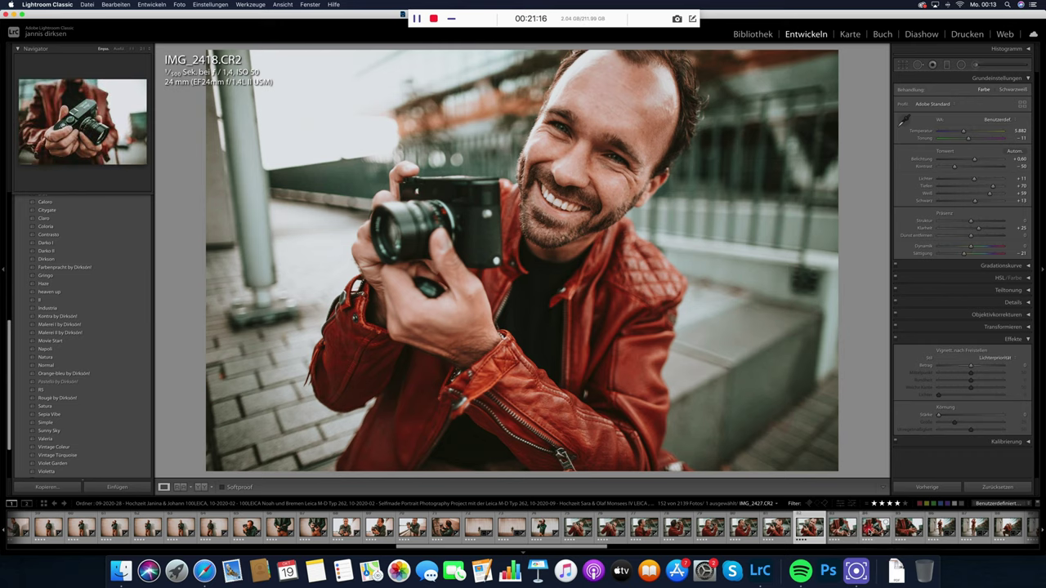
pyautogui.click(873, 530)
pyautogui.scroll(-3, 873, 529)
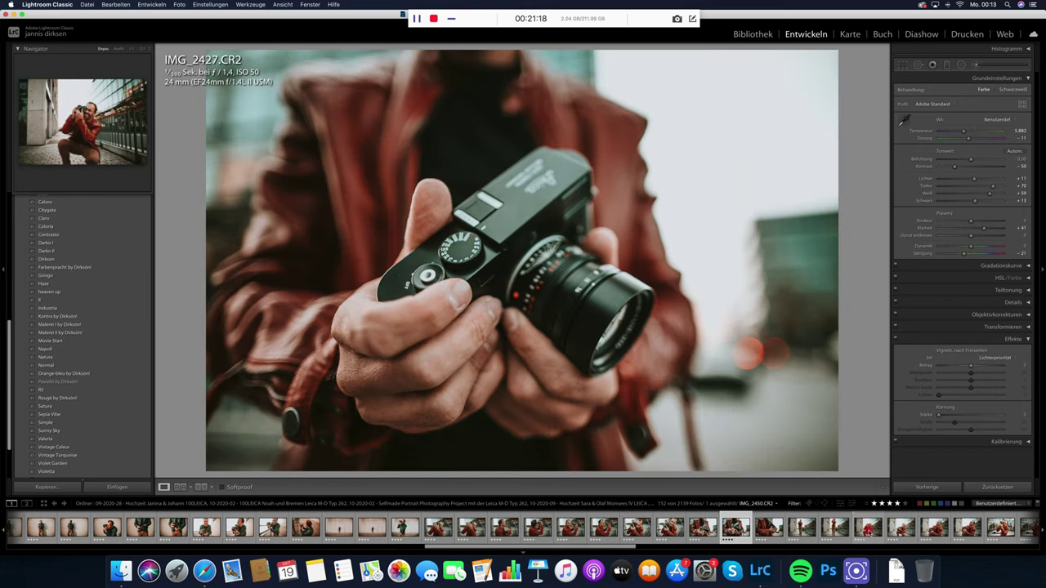
# Compare the crouching portraits beside the railing, IMG_2450.CR2, IMG_2456.CR2 and IMG_2463.CR2.
pyautogui.click(871, 530)
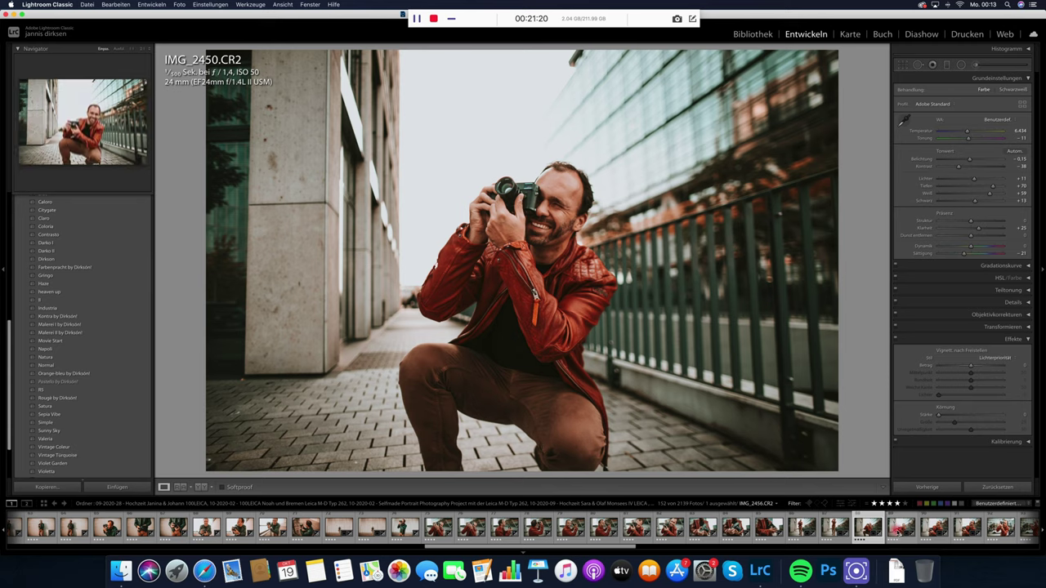
pyautogui.click(901, 529)
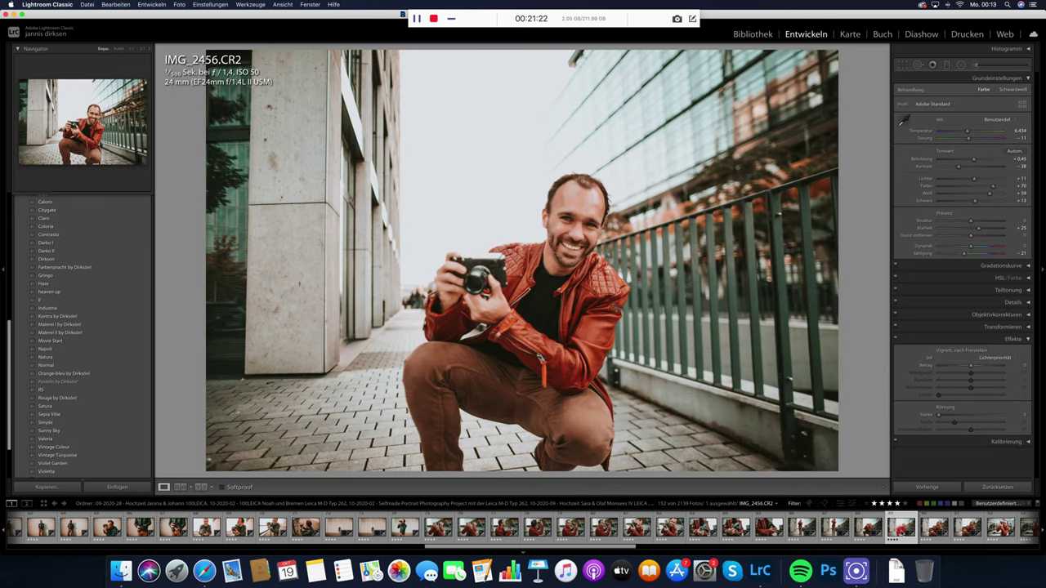
pyautogui.scroll(-2, 873, 530)
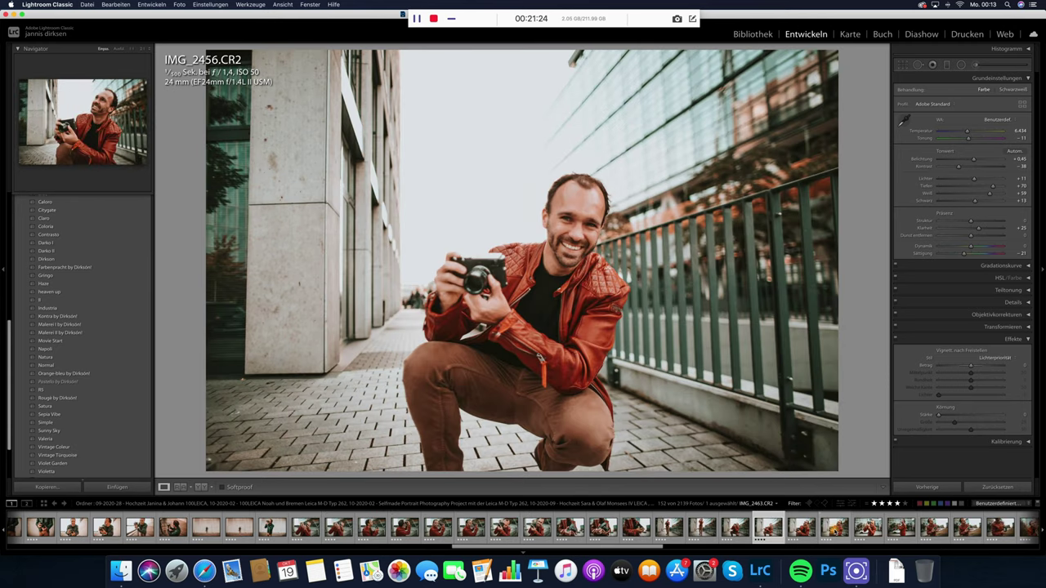
pyautogui.click(835, 529)
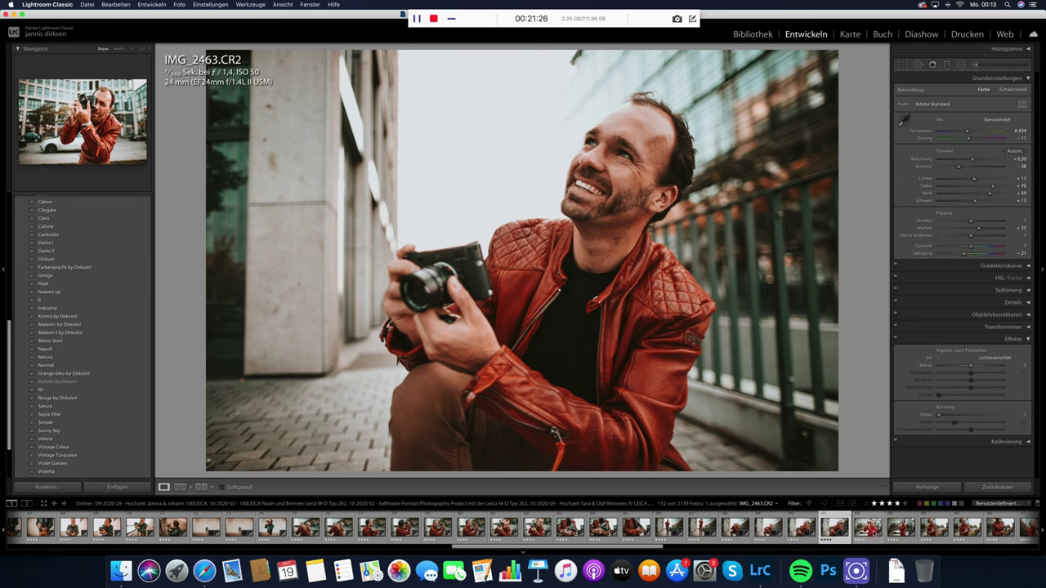
# Browse on through the street and park portraits, including IMG_2552.CR2, IMG_2640.CR2 and the light-jacket photo IMG_2707.CR2.
pyautogui.click(872, 530)
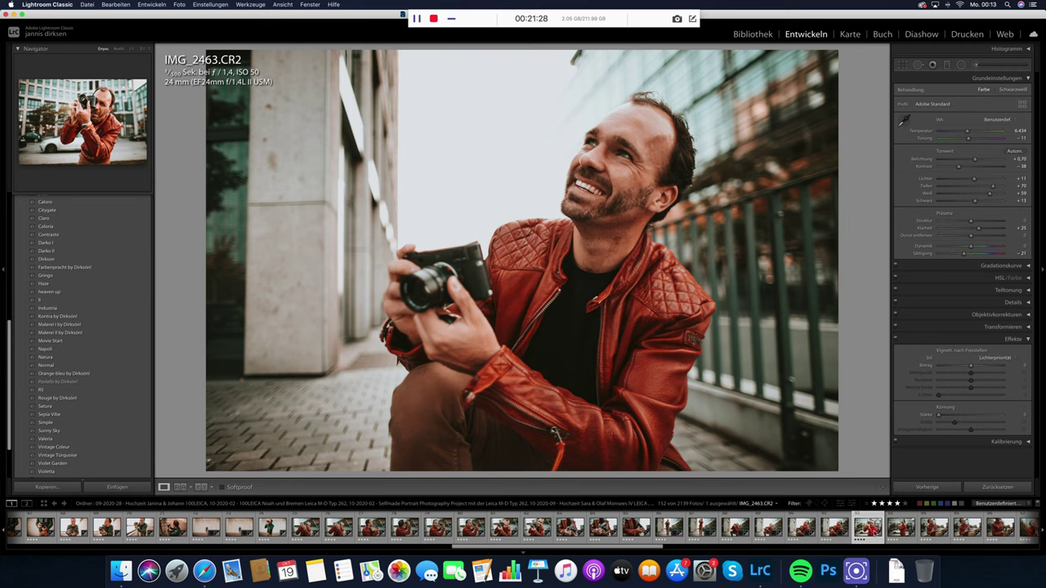
pyautogui.scroll(-2, 873, 530)
pyautogui.click(873, 529)
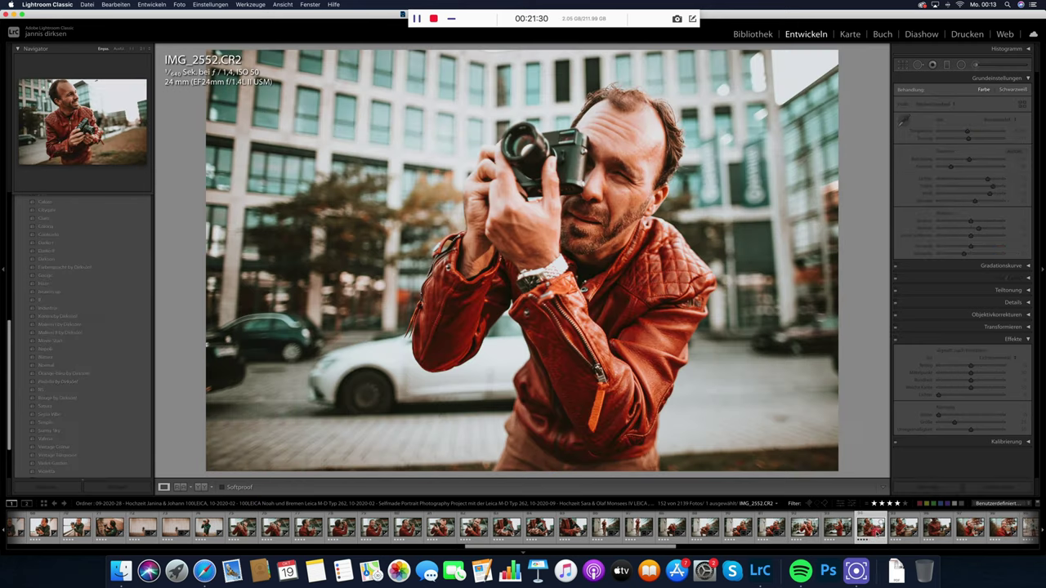
pyautogui.scroll(-2, 872, 529)
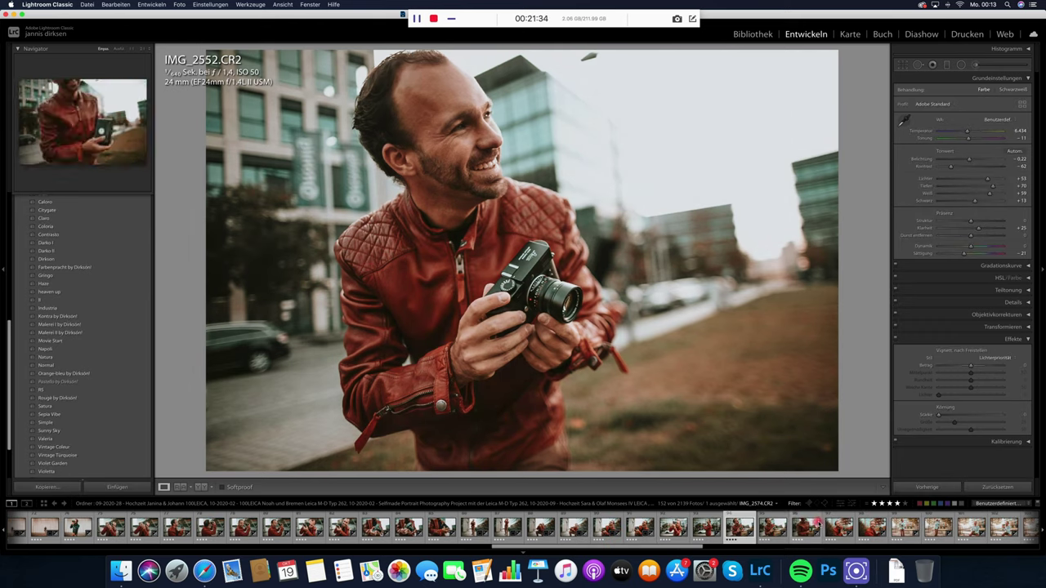
pyautogui.click(835, 529)
pyautogui.scroll(-3, 834, 529)
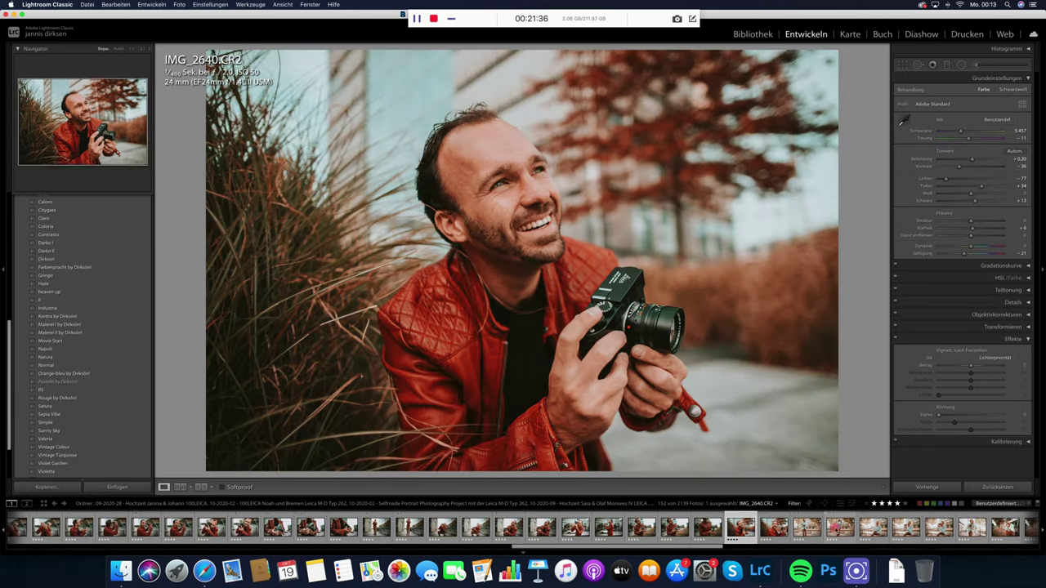
pyautogui.click(841, 530)
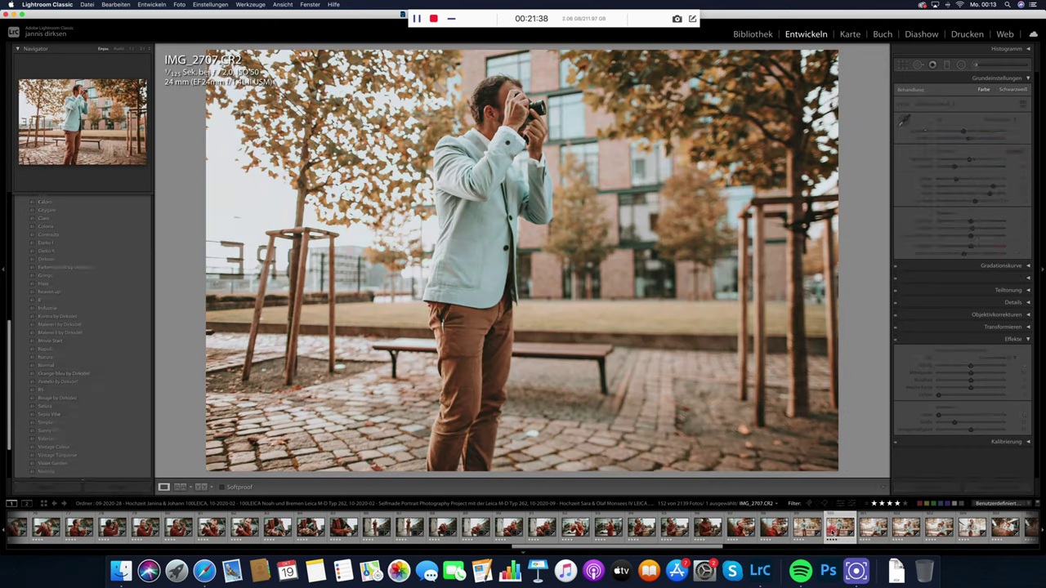
# Continue the review with the light-jacket portraits IMG_2776.CR2 on the bench and IMG_2825.CR2 in front of the Bremen sign.
pyautogui.scroll(-3, 838, 530)
pyautogui.click(827, 529)
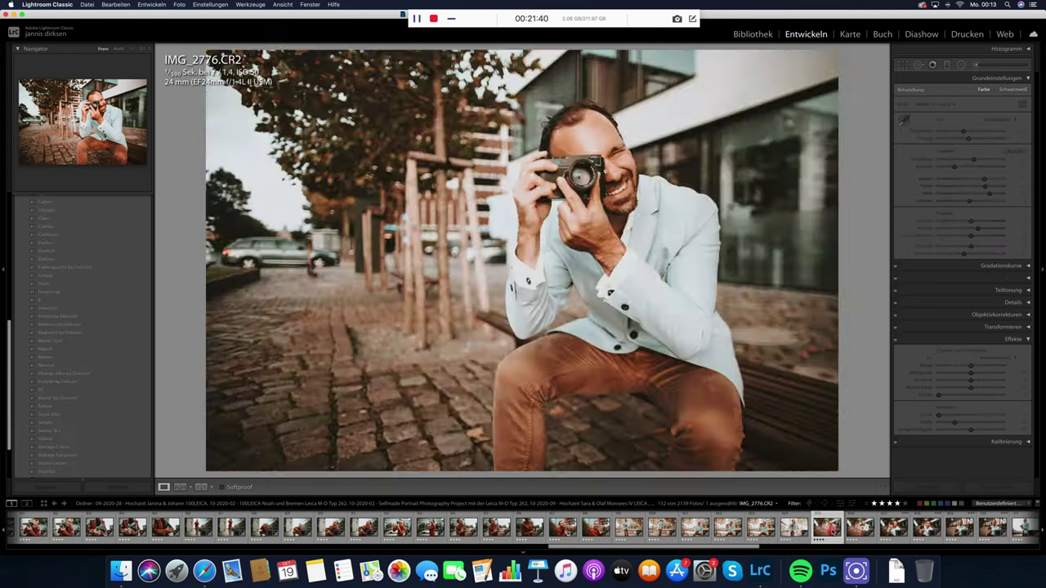
pyautogui.scroll(-3, 827, 530)
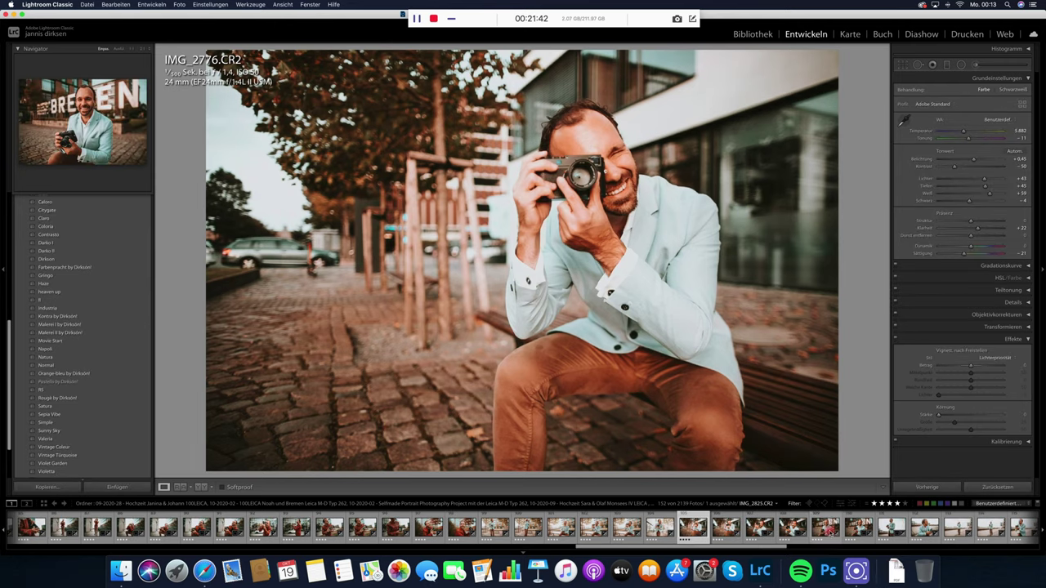
pyautogui.press('r')
pyautogui.click(826, 530)
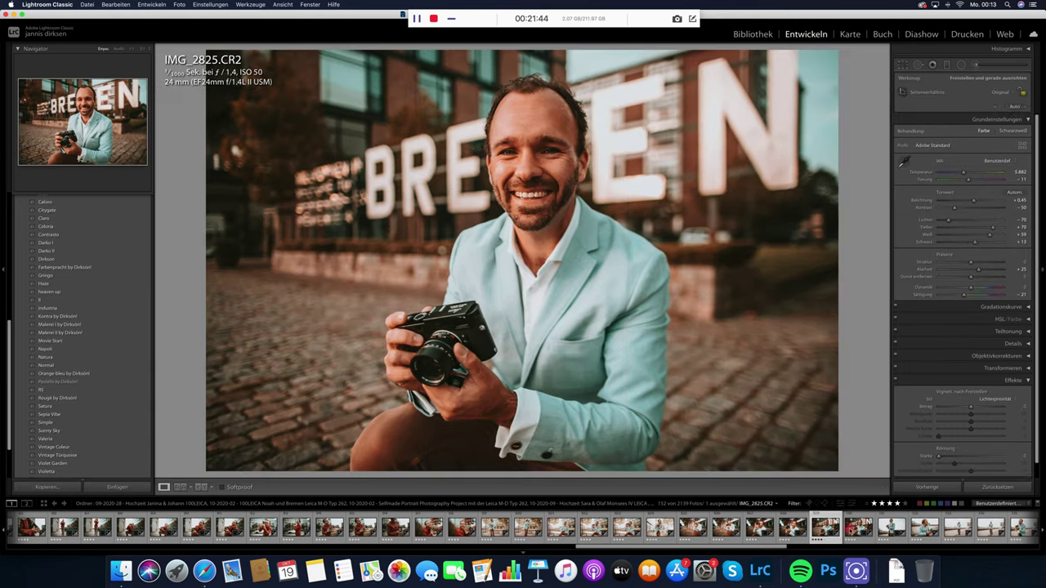
# Review the light-jacket portraits IMG_2929.CR2, IMG_2941.CR2, IMG_2957.CR2 and IMG_3041.CR2.
pyautogui.click(858, 530)
pyautogui.scroll(-3, 858, 530)
pyautogui.click(858, 529)
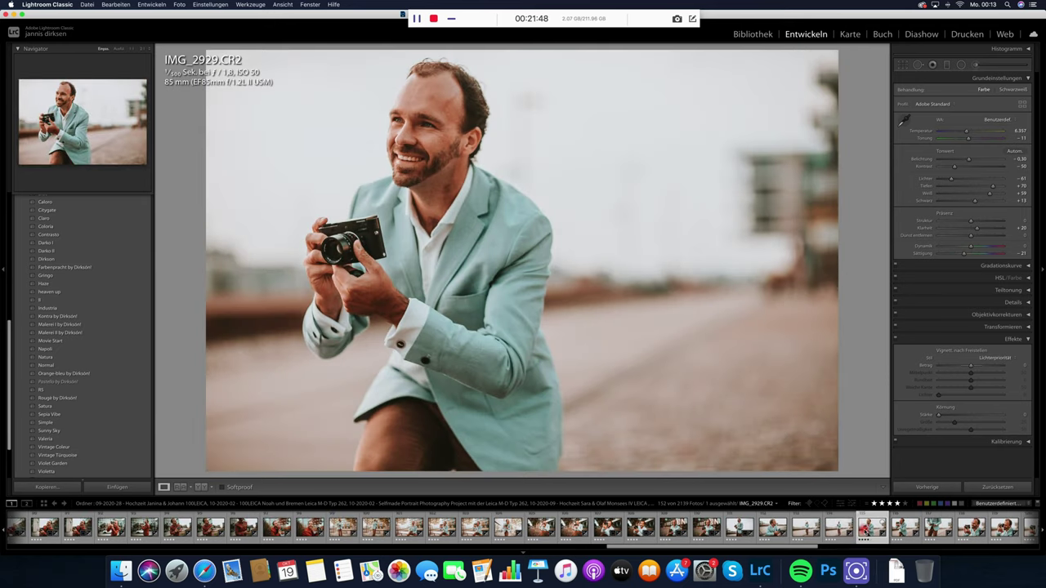
pyautogui.scroll(-2, 866, 530)
pyautogui.click(817, 530)
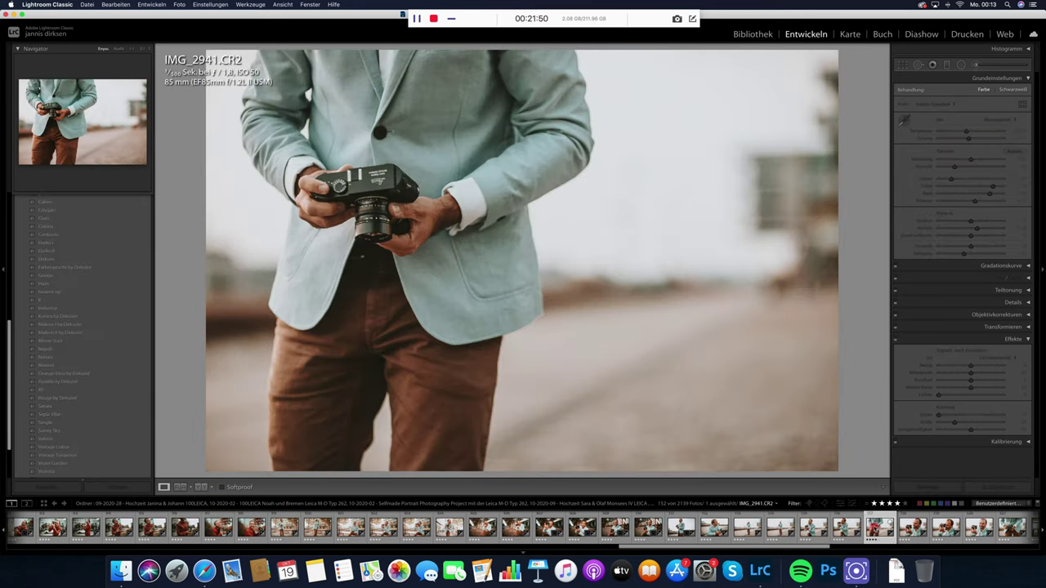
pyautogui.scroll(-2, 866, 530)
pyautogui.click(820, 529)
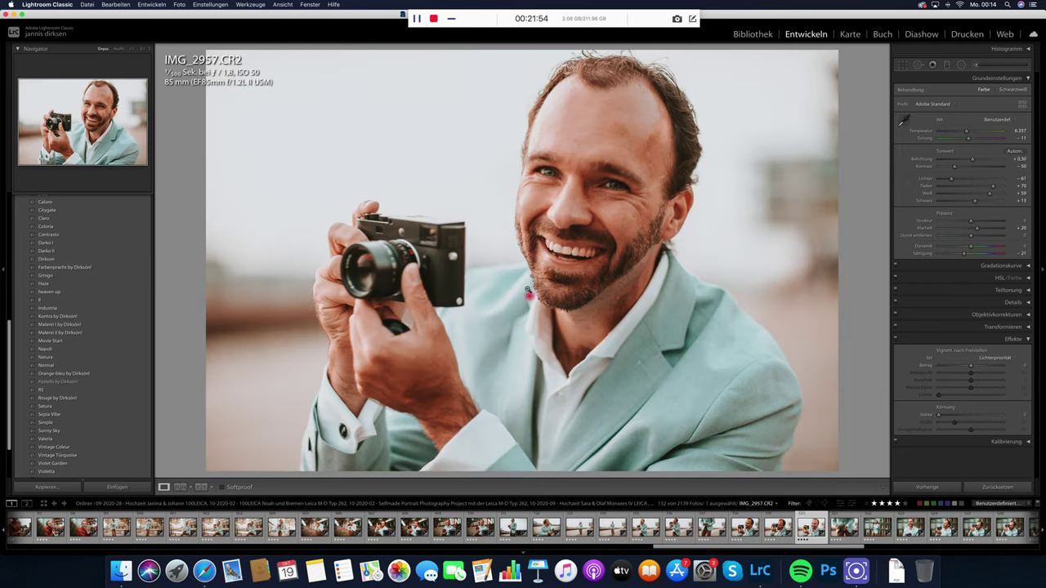
pyautogui.scroll(-2, 805, 535)
pyautogui.click(805, 531)
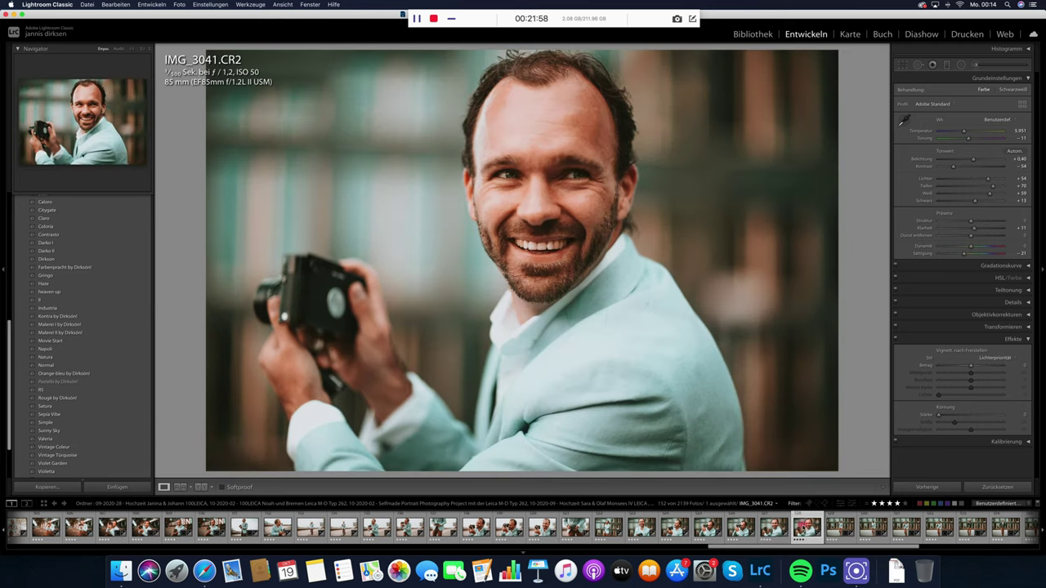
# Browse on to the full-length green-jacket photo IMG_3089.CR2 and check its crop and straightening without altering them.
pyautogui.scroll(-2, 805, 530)
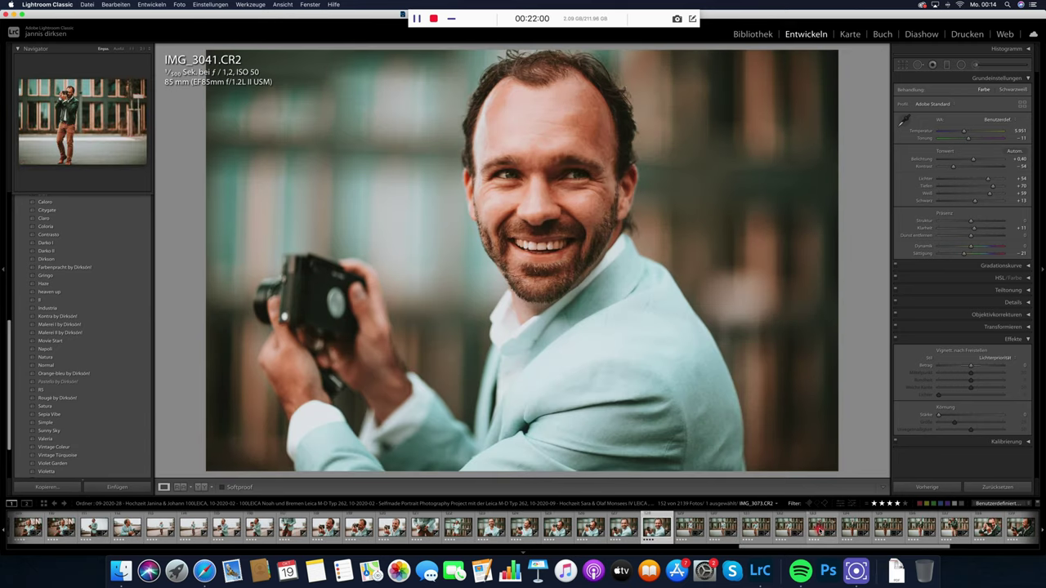
pyautogui.click(819, 531)
pyautogui.scroll(-2, 821, 530)
pyautogui.click(820, 531)
pyautogui.press('r')
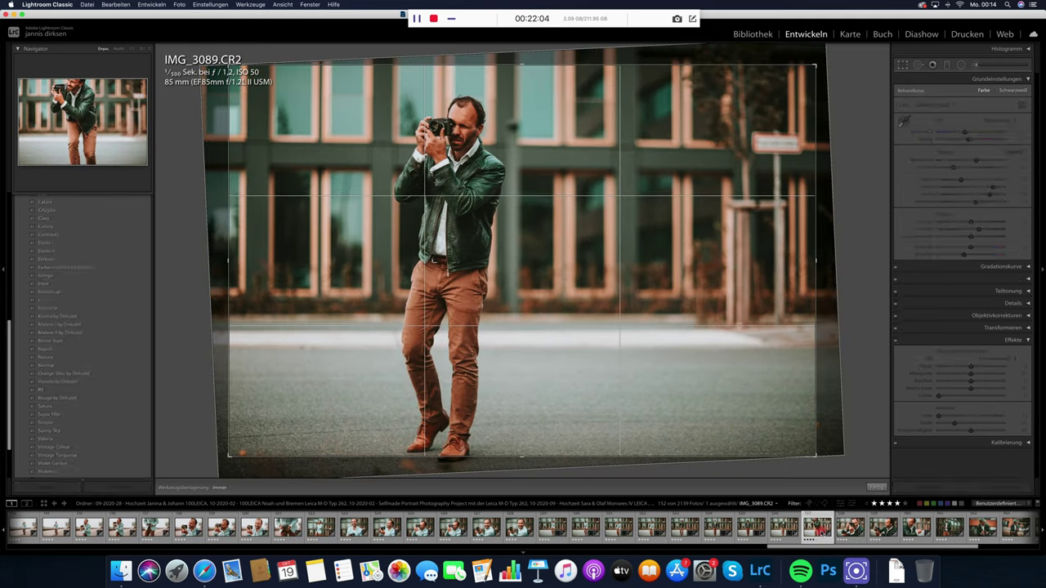
pyautogui.press('r')
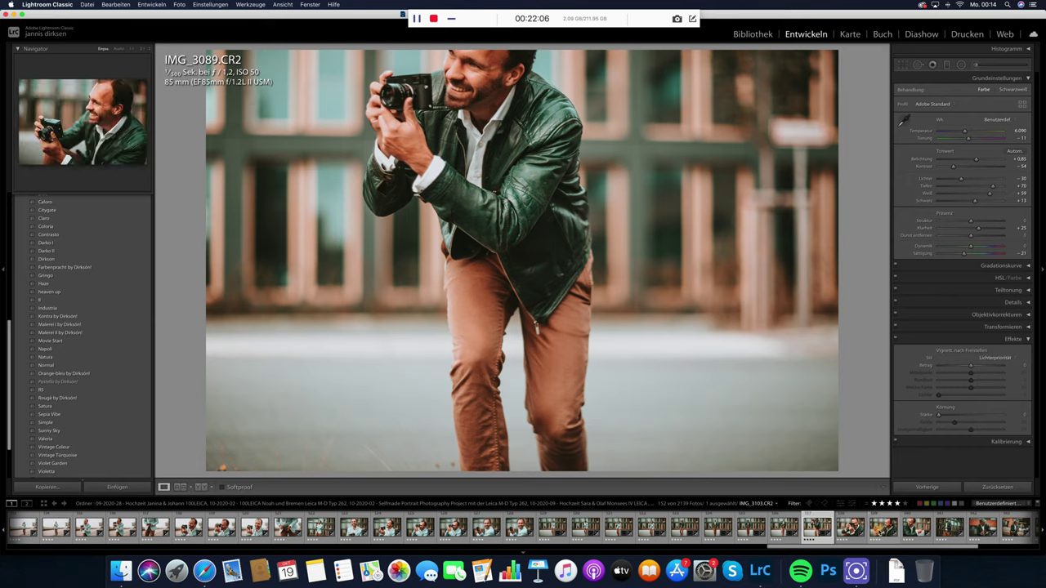
# Review the green leather jacket portraits IMG_3103.CR2, IMG_3176.CR2 and IMG_3196.CR2.
pyautogui.click(877, 529)
pyautogui.scroll(-2, 879, 532)
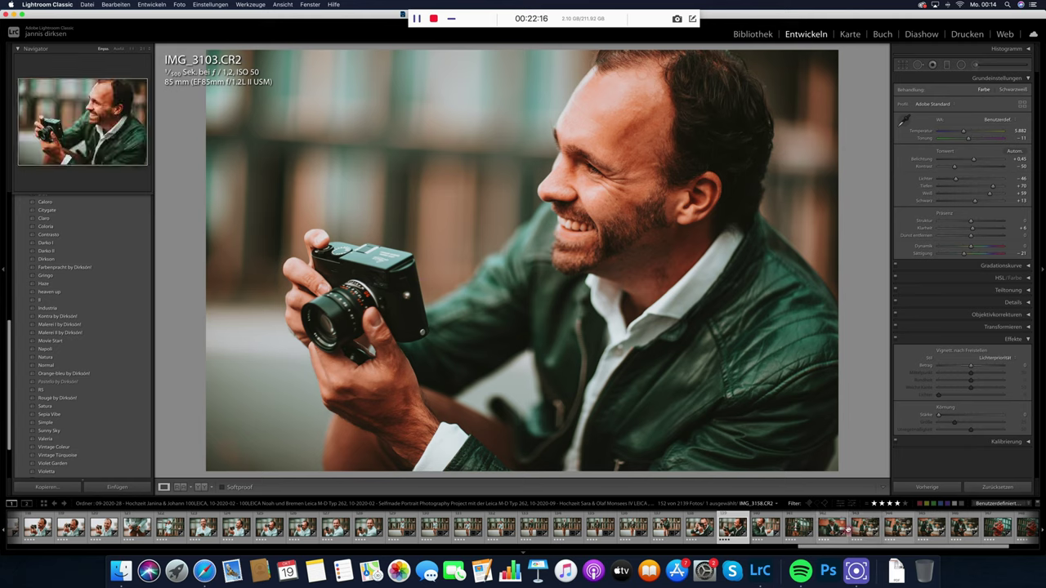
pyautogui.click(849, 530)
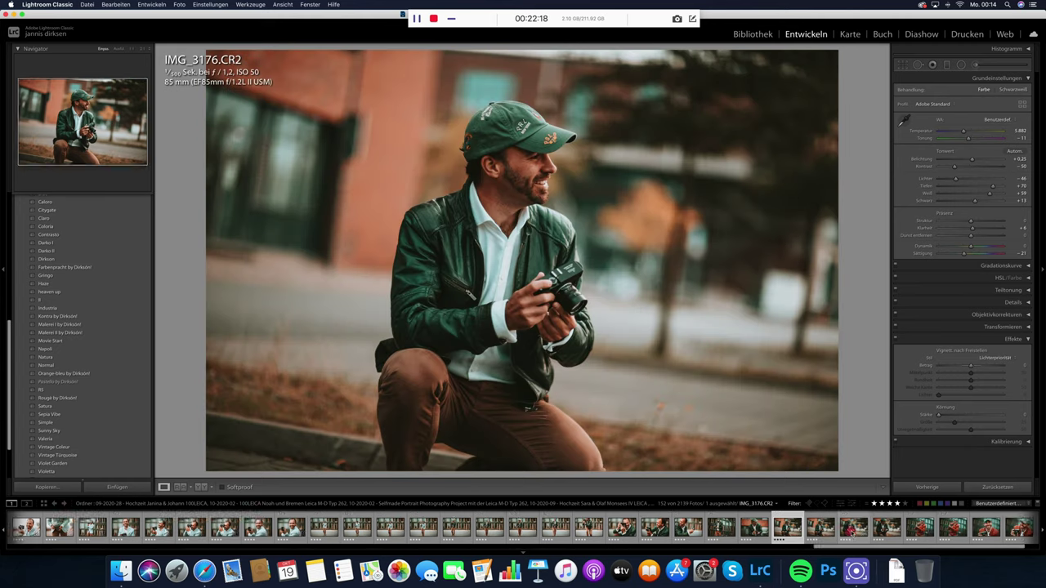
pyautogui.click(822, 530)
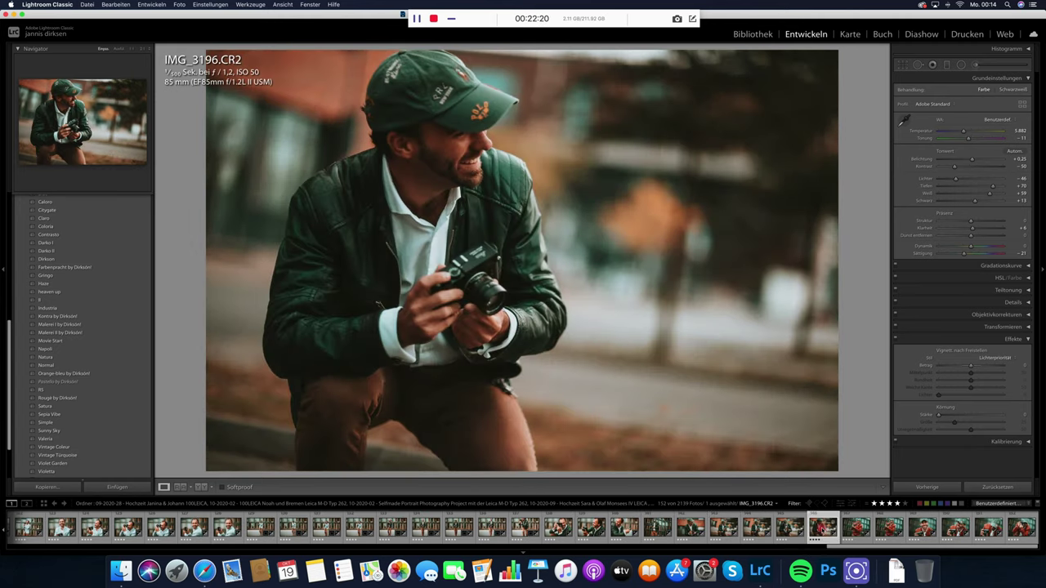
# Compare the red-jacket portraits with the green cap, IMG_3216.CR2, IMG_3230.CR2, IMG_3232.CR2 and IMG_3238.CR2.
pyautogui.click(888, 530)
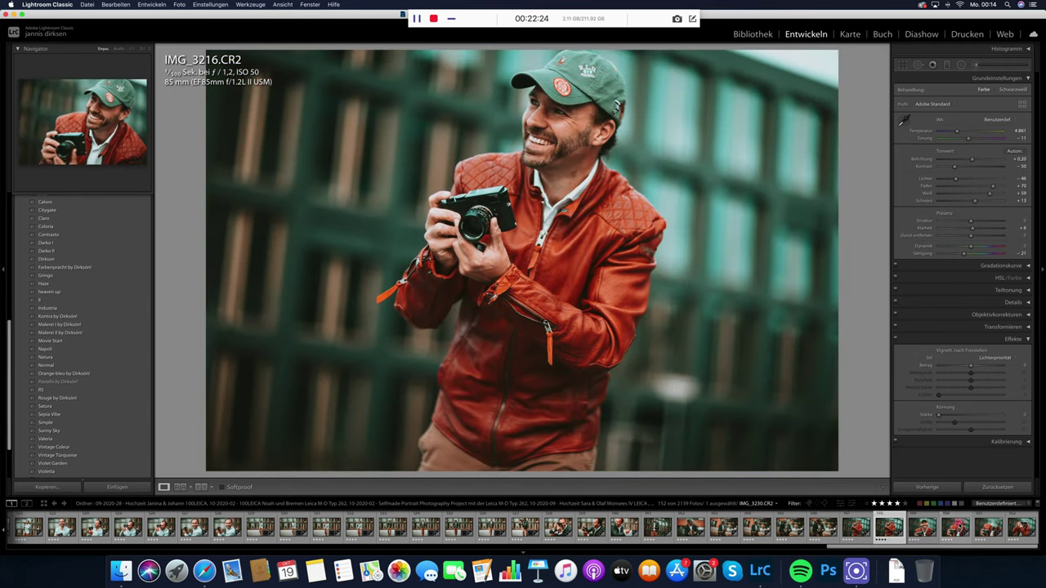
pyautogui.click(957, 529)
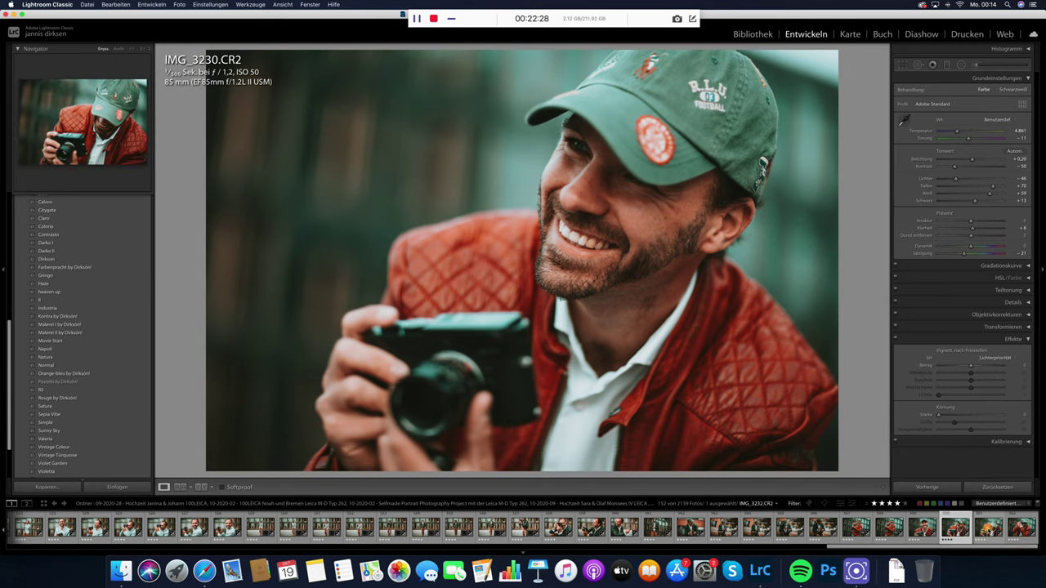
pyautogui.click(988, 529)
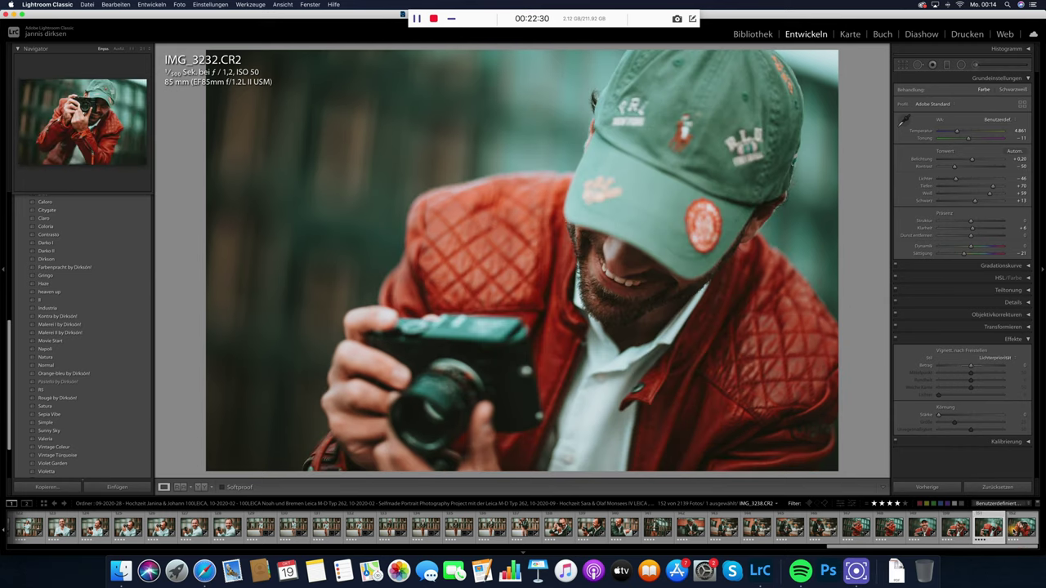
pyautogui.click(1013, 530)
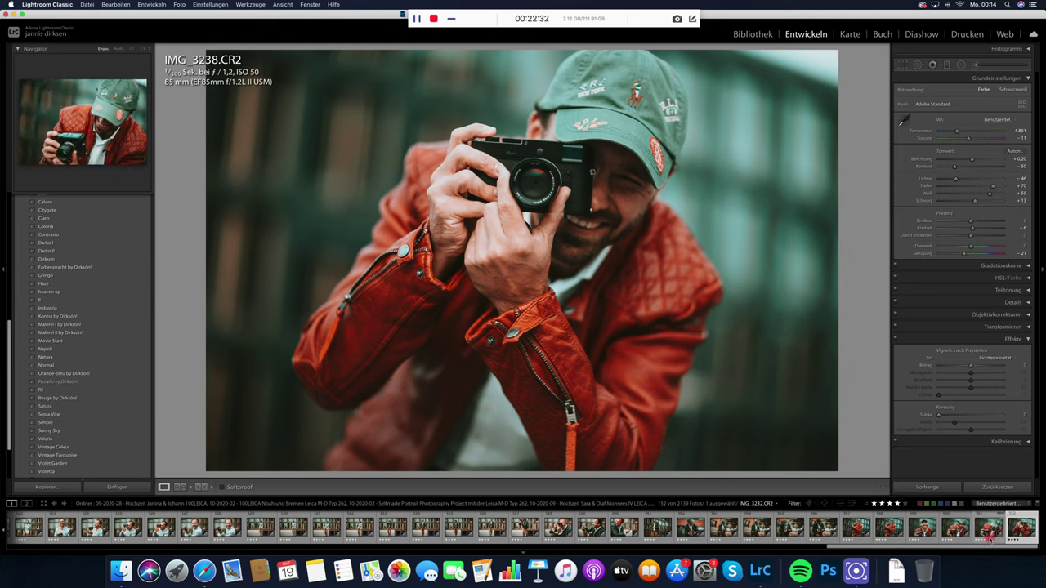